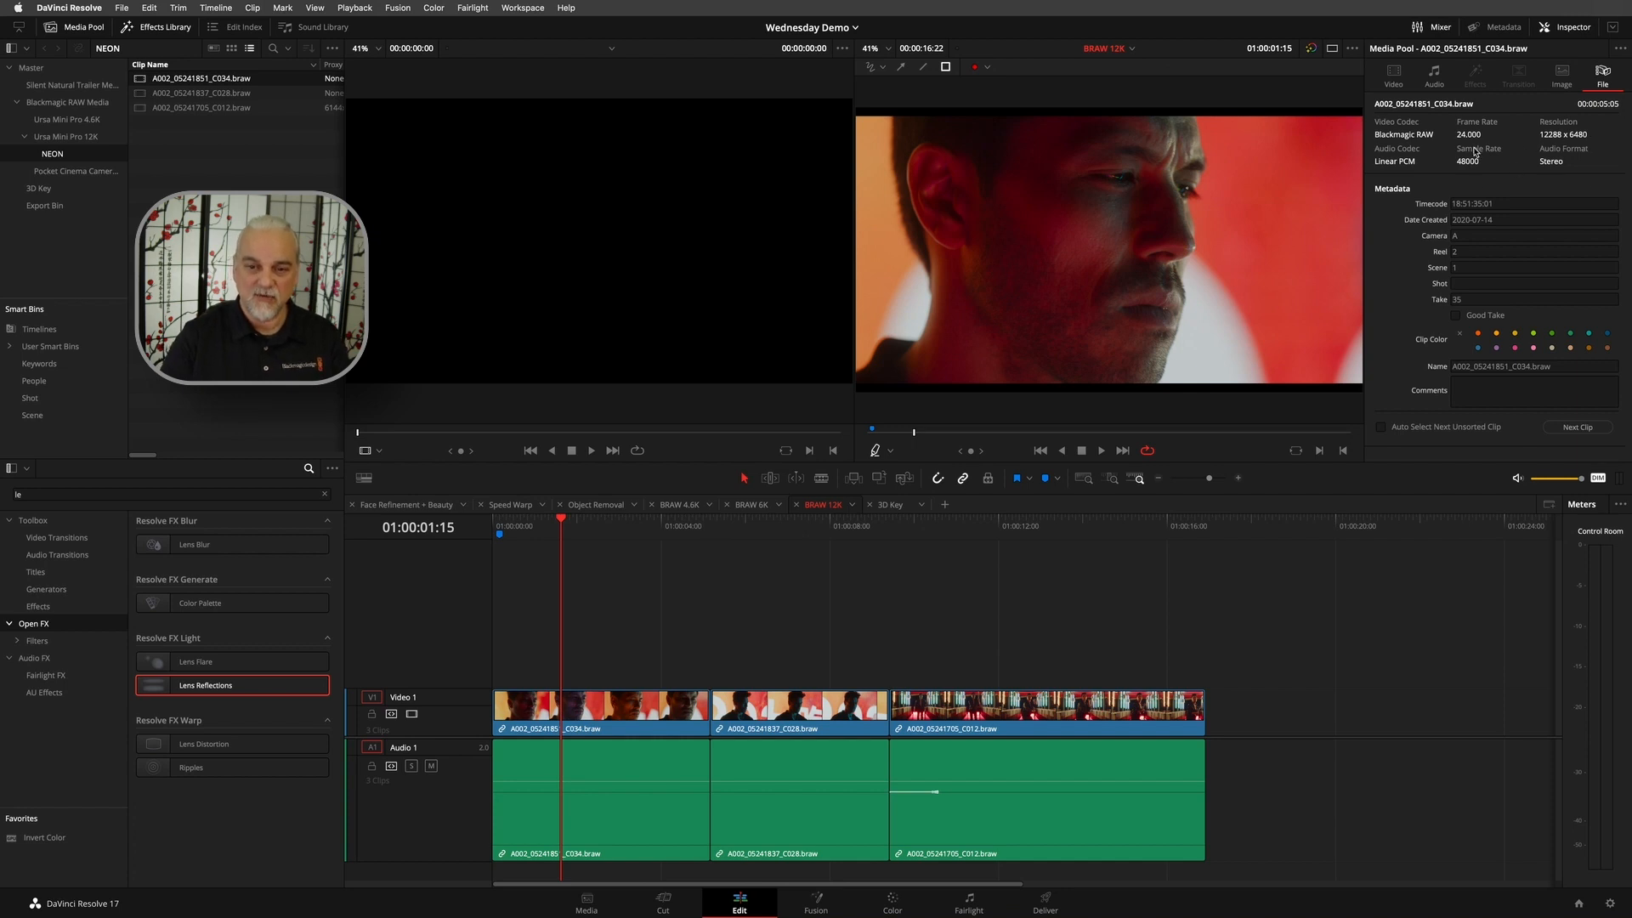
# - Play the BRAW 12K timeline from within the first clip and stop during the third clip at 01:00:11:11
pyautogui.moveTo(561, 527)
pyautogui.mouseDown()
pyautogui.moveTo(885, 521)
pyautogui.moveTo(576, 521)
pyautogui.moveTo(591, 524)
pyautogui.mouseUp()
pyautogui.press('space')
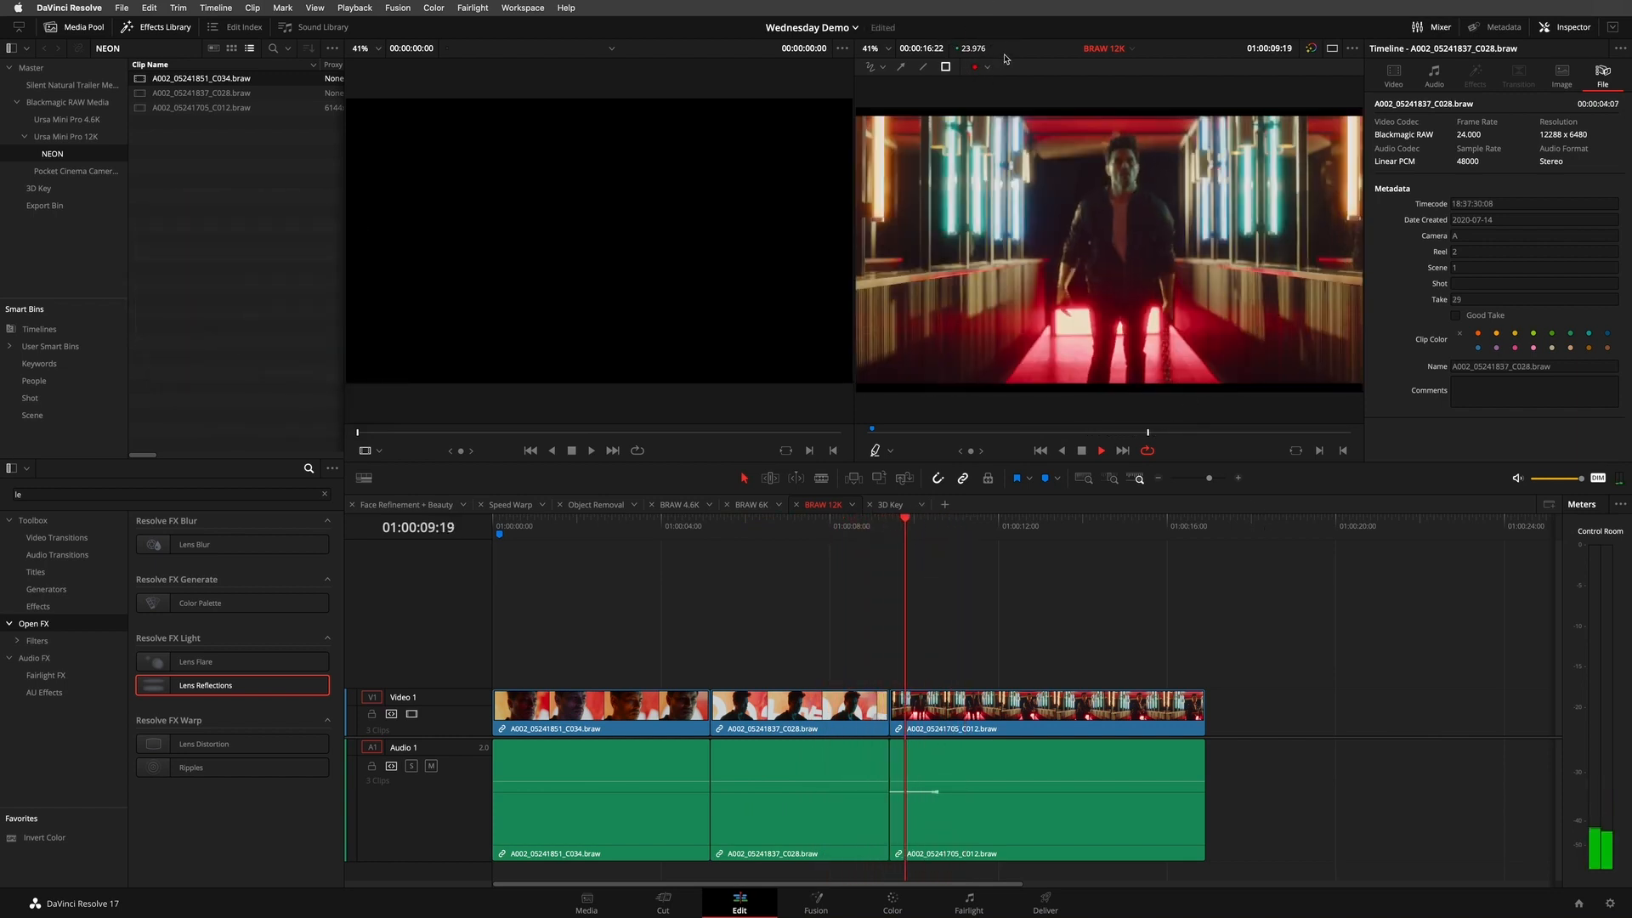
pyautogui.press('space')
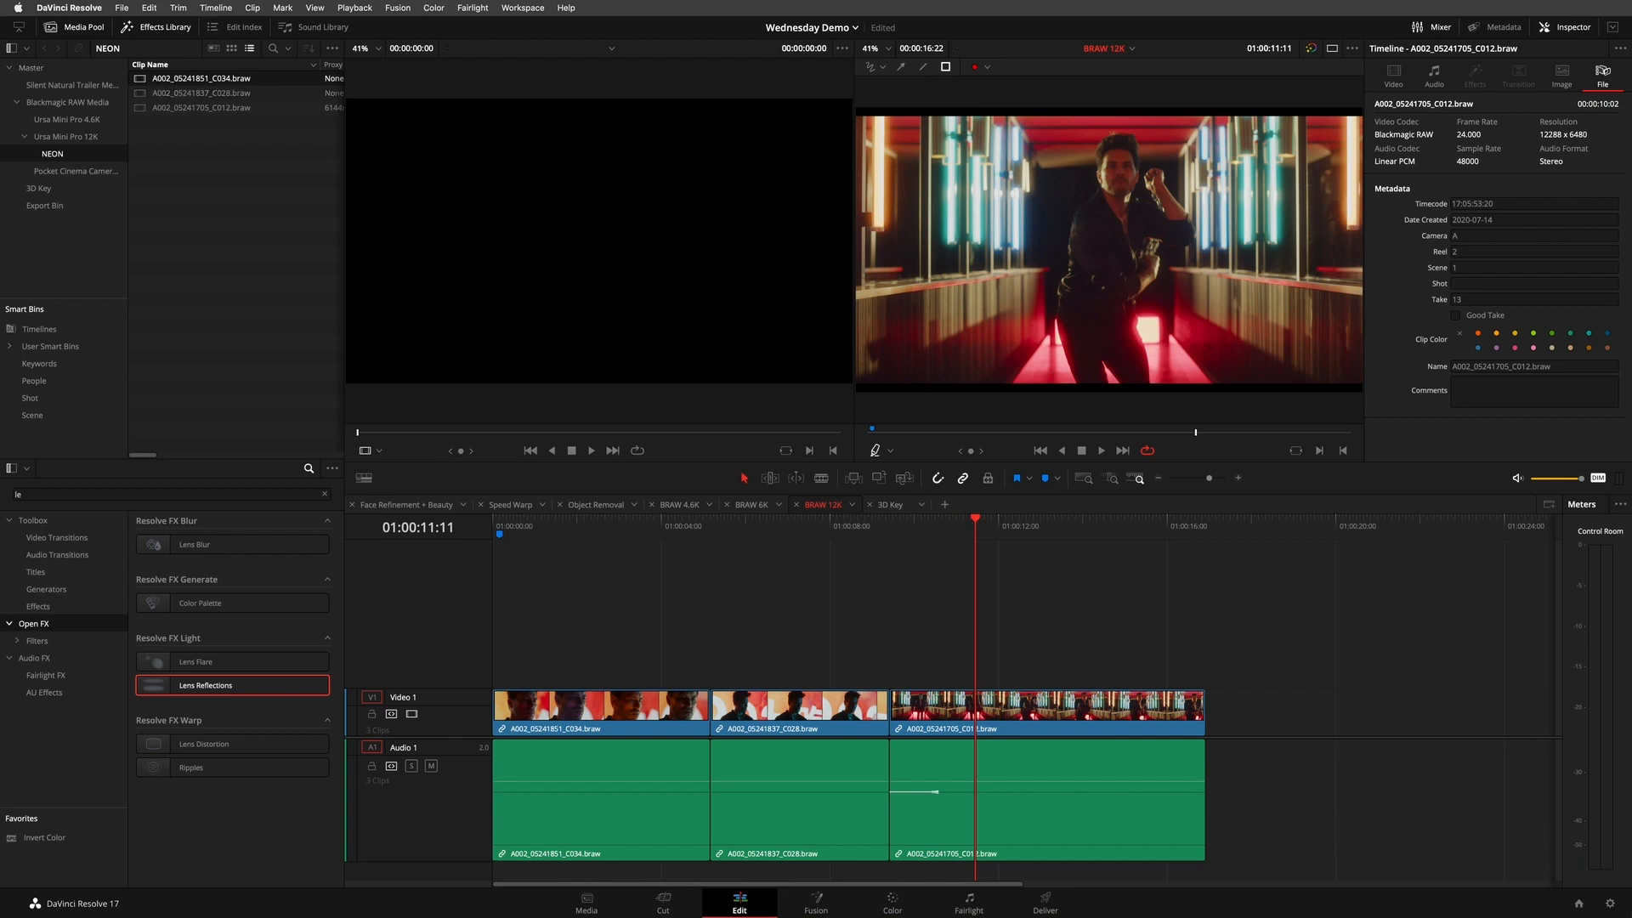
# - Review the project's Master Settings and Image Scaling settings, then close them without changes
pyautogui.click(1608, 903)
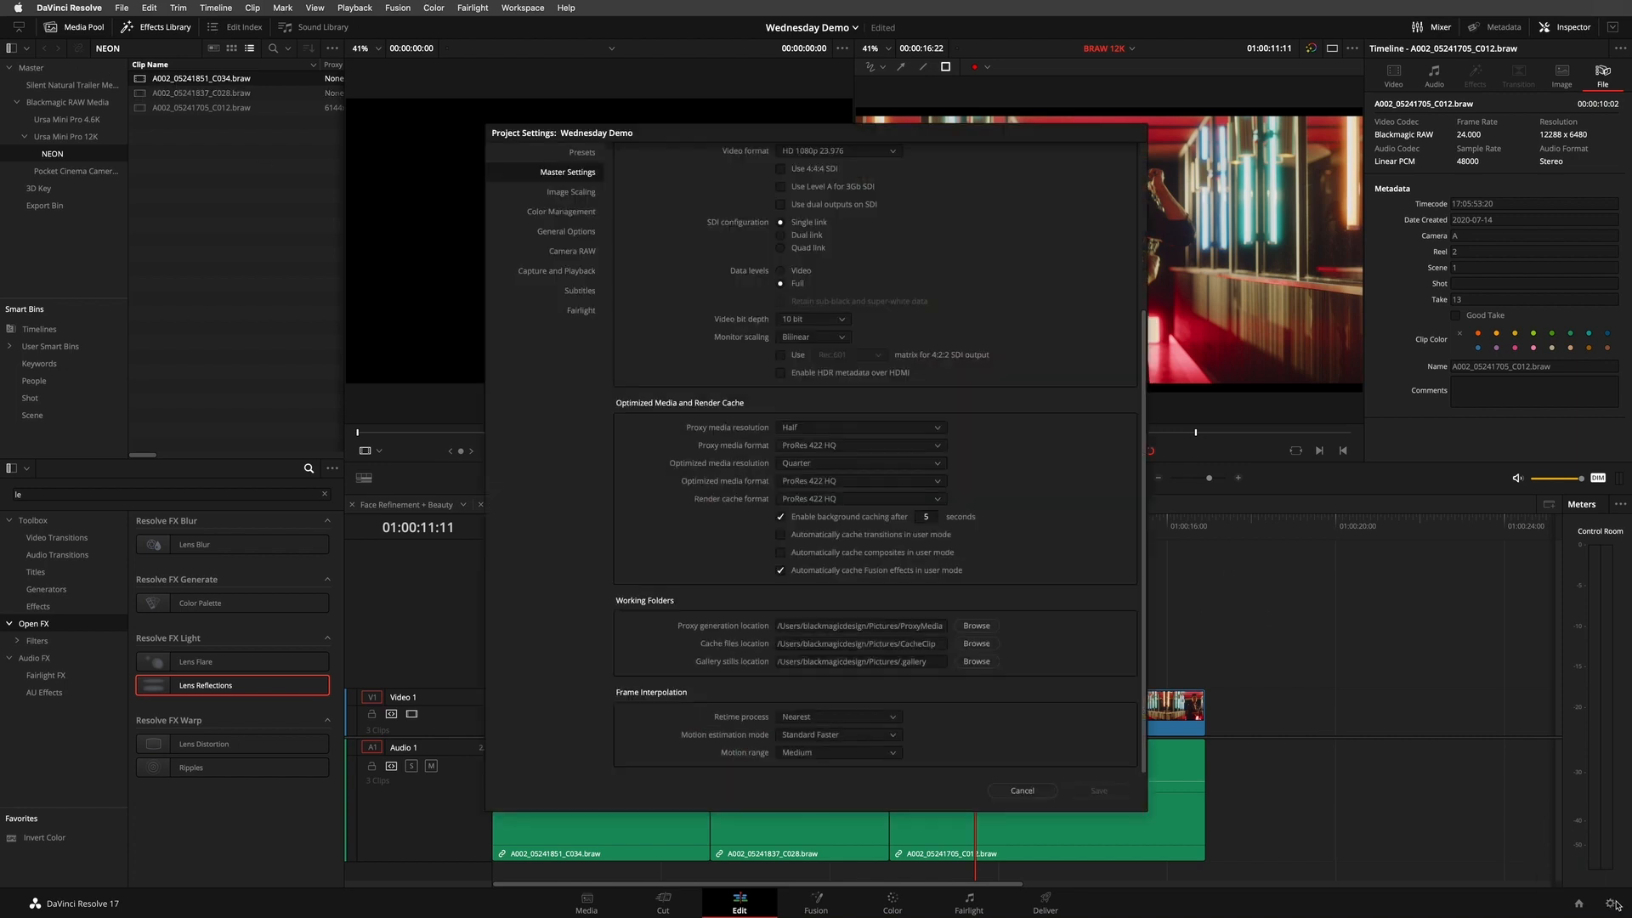
pyautogui.scroll(-3, 1082, 215)
pyautogui.scroll(3, 1081, 215)
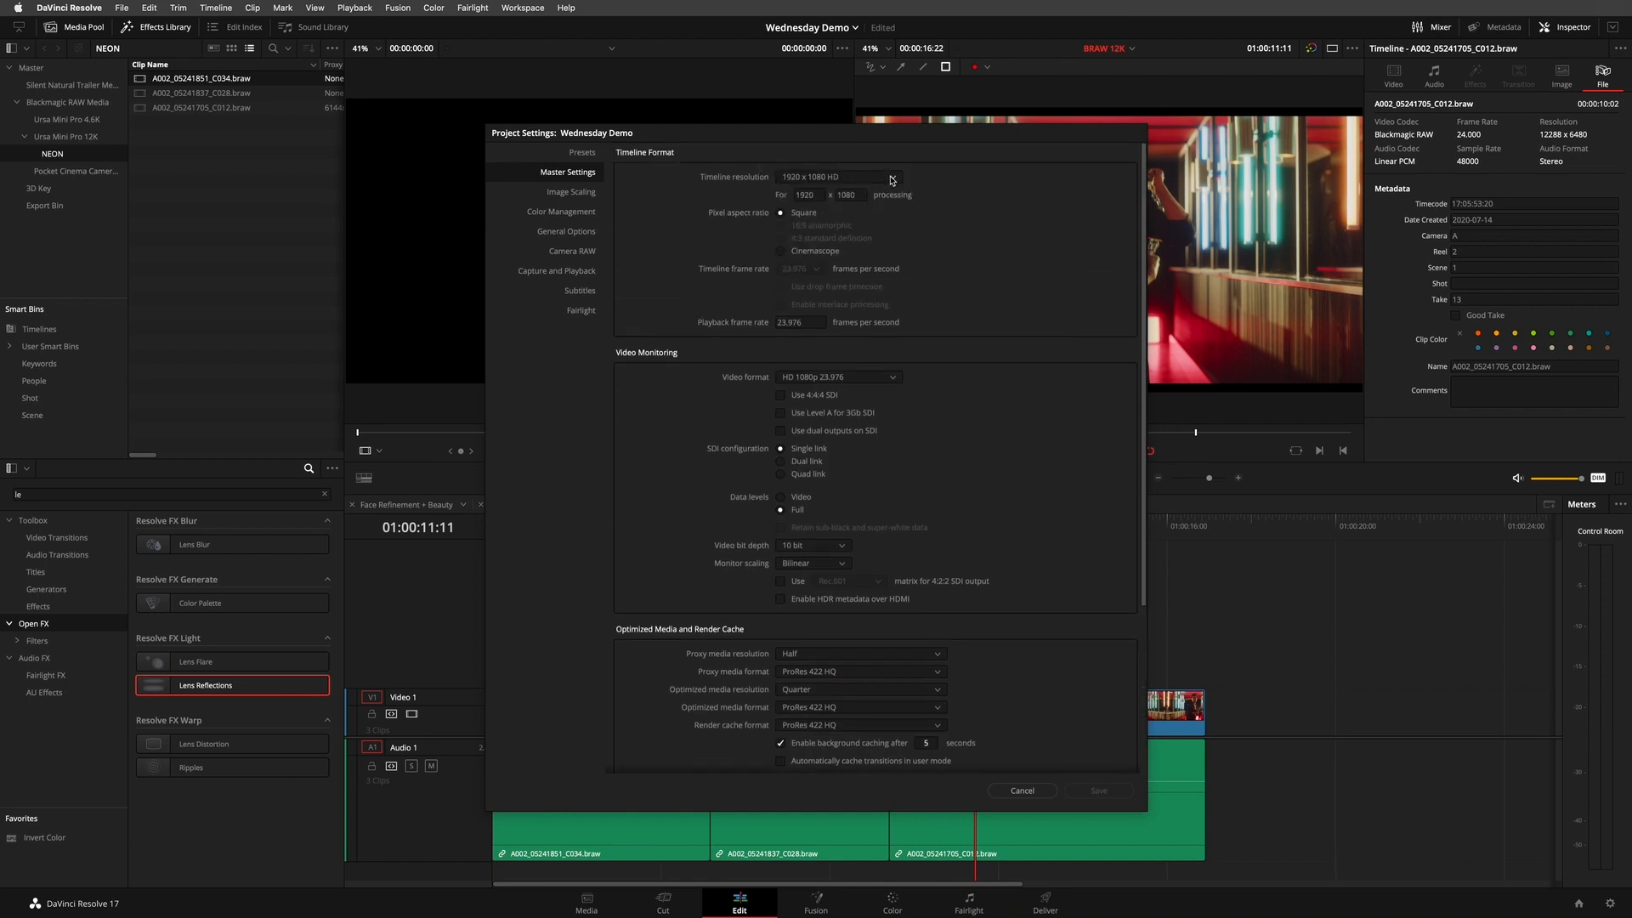
pyautogui.click(570, 192)
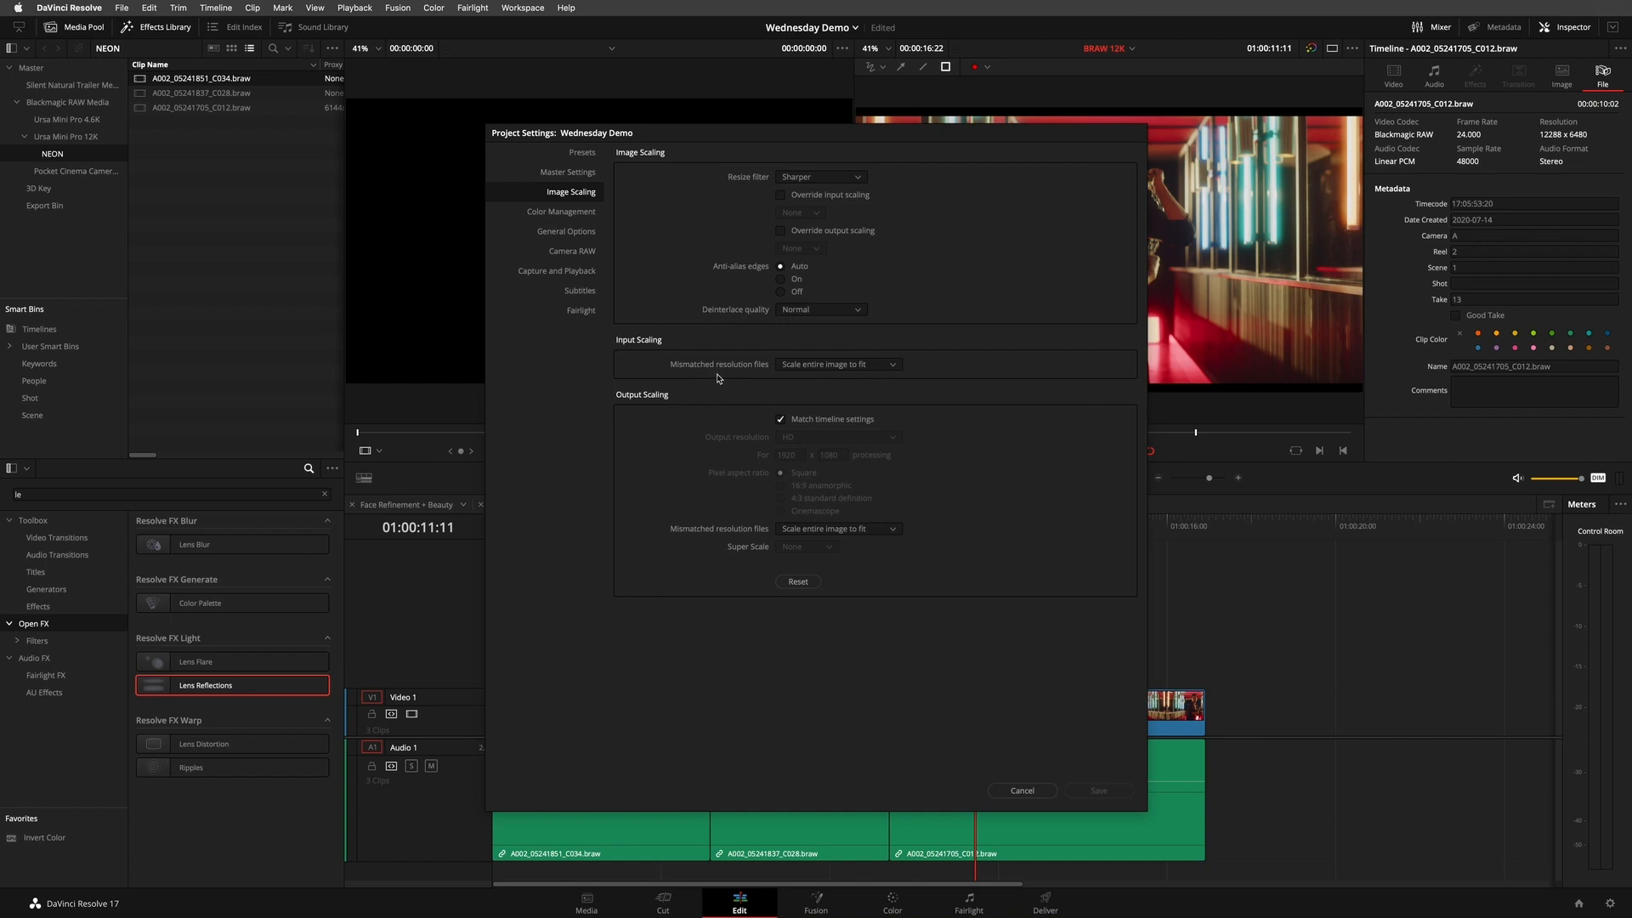
pyautogui.click(1022, 791)
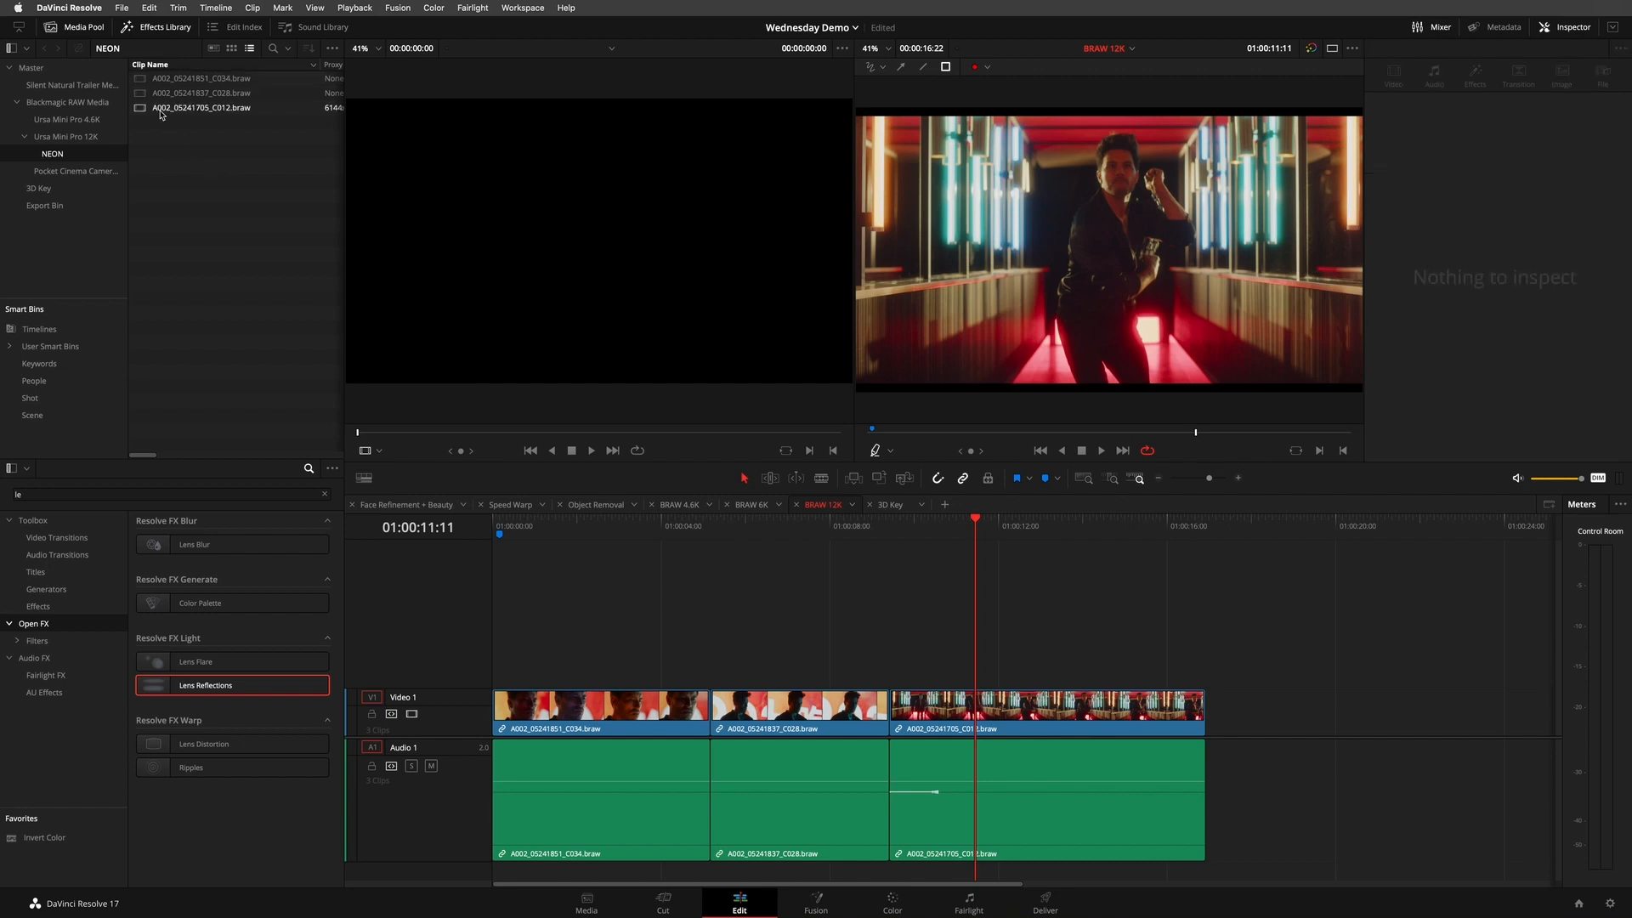
# - Inspect the metadata of clip A002_05241851_C034.braw, and on the Color page check the third clip's Camera Raw decode quality options
pyautogui.click(140, 83)
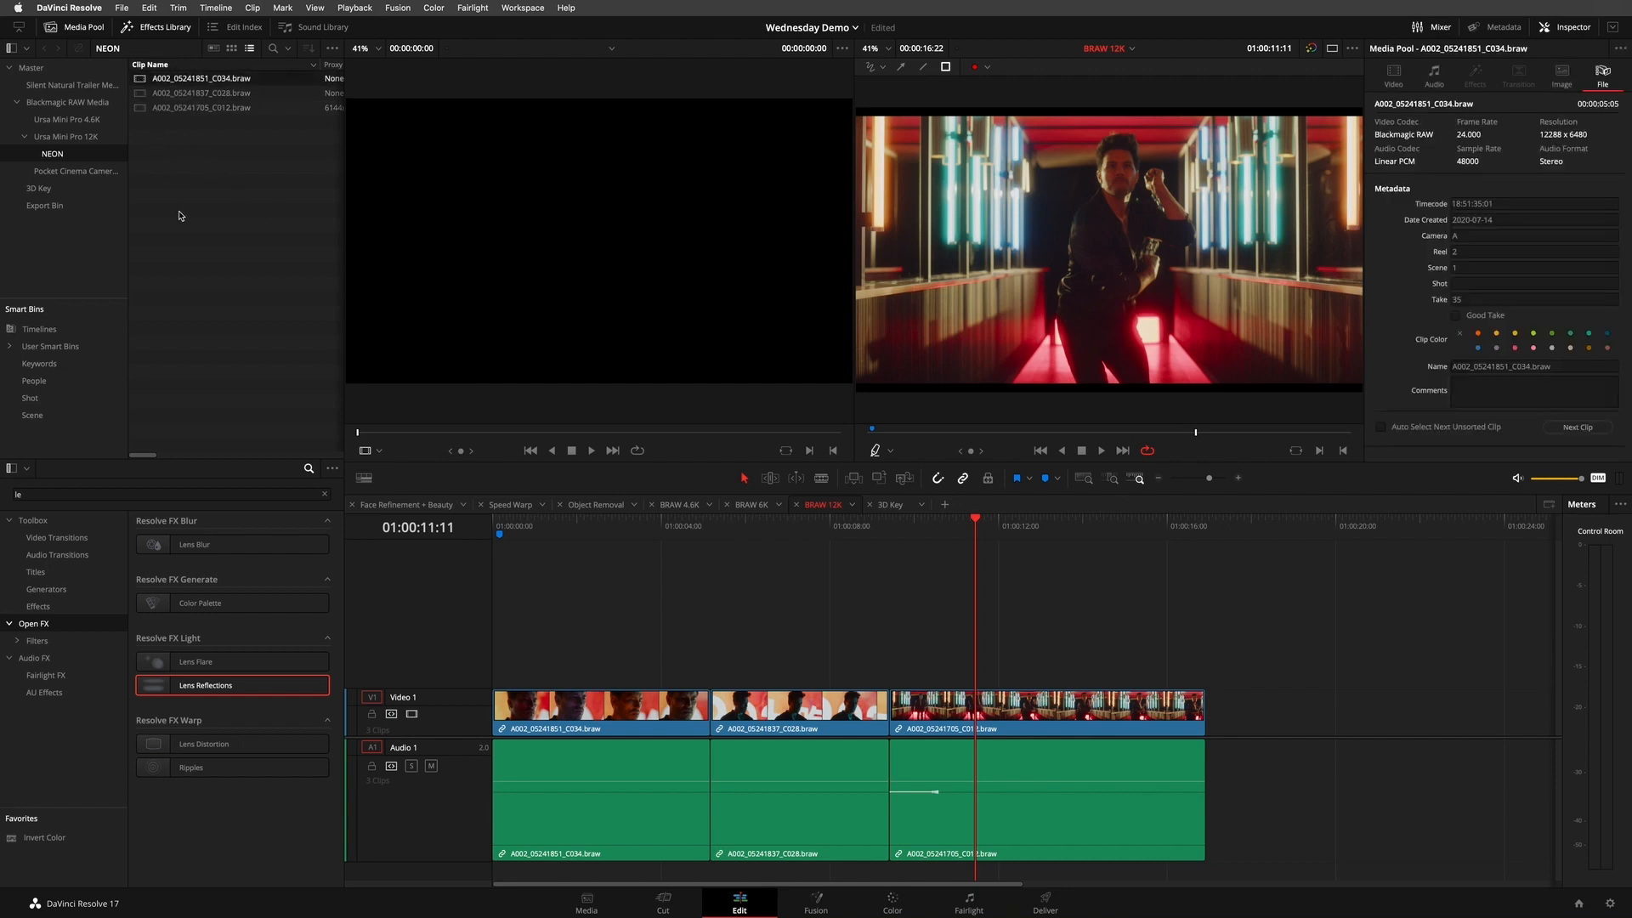
pyautogui.click(893, 904)
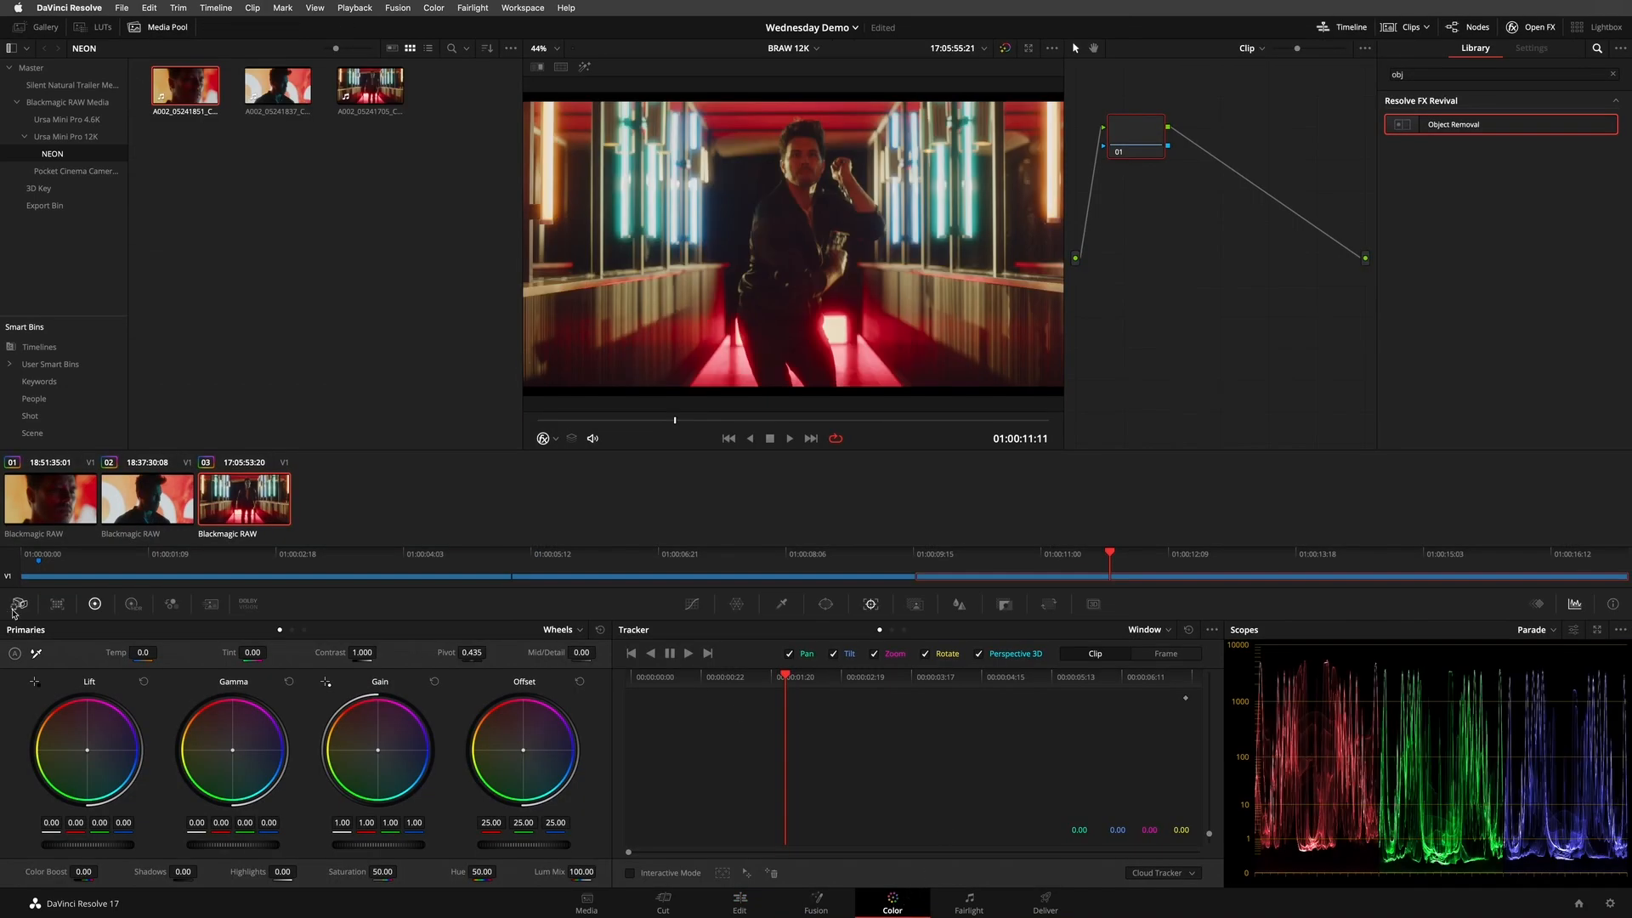
pyautogui.click(17, 604)
pyautogui.click(187, 661)
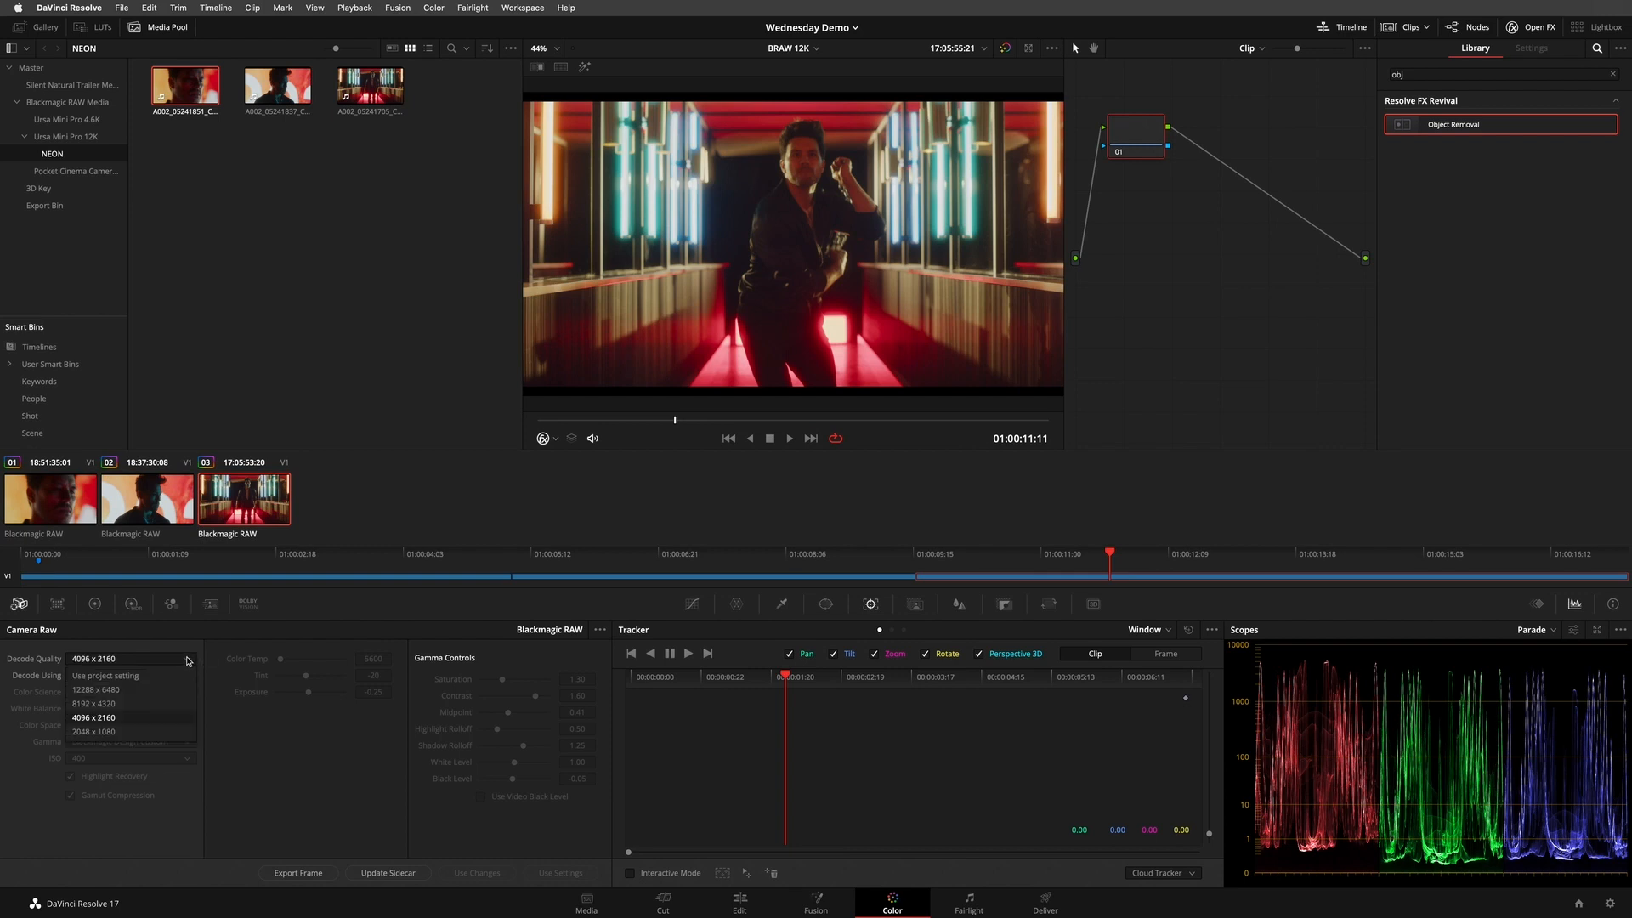
pyautogui.click(300, 783)
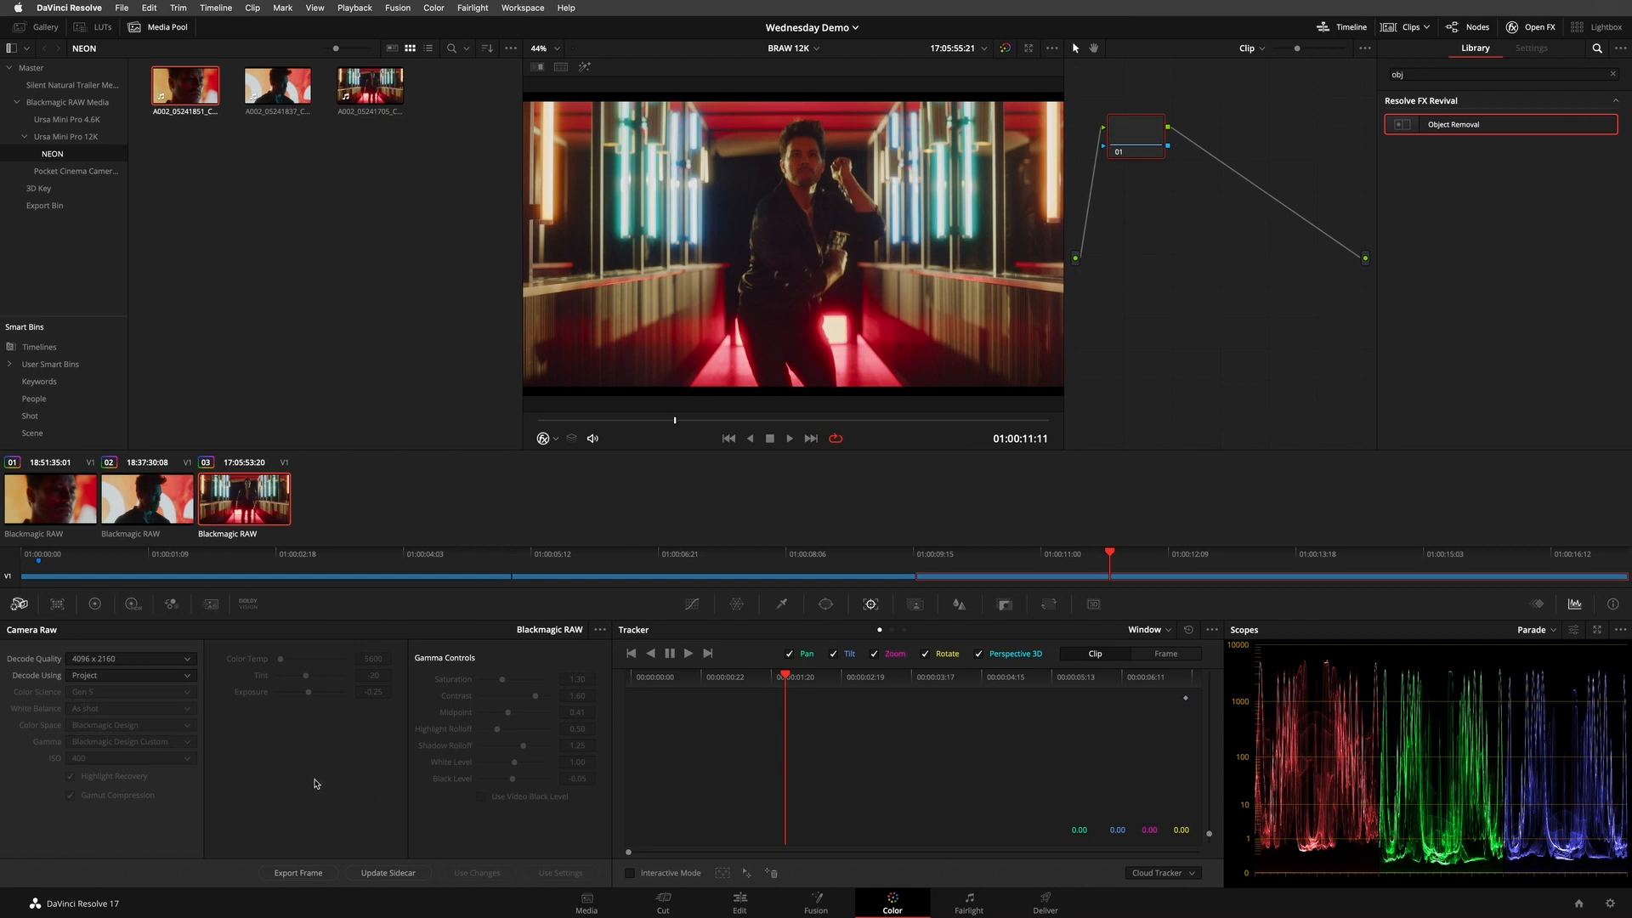
pyautogui.click(143, 665)
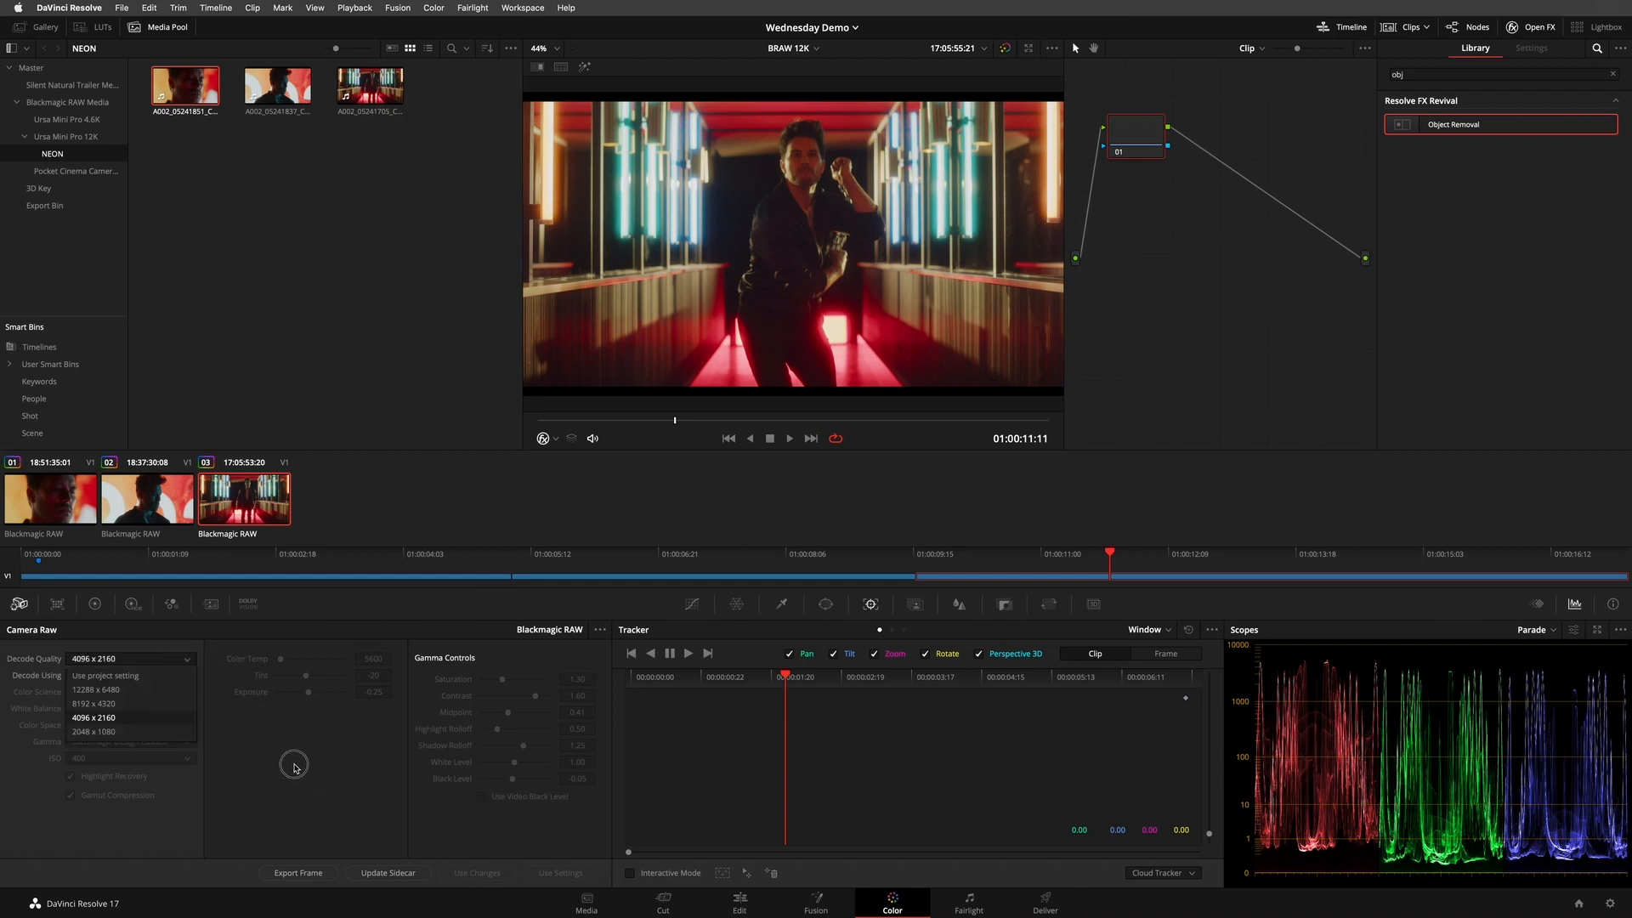
pyautogui.click(328, 808)
# - Check the Camera Raw decode quality options of the second and first clips without changing them
pyautogui.click(133, 491)
pyautogui.click(123, 660)
pyautogui.click(330, 578)
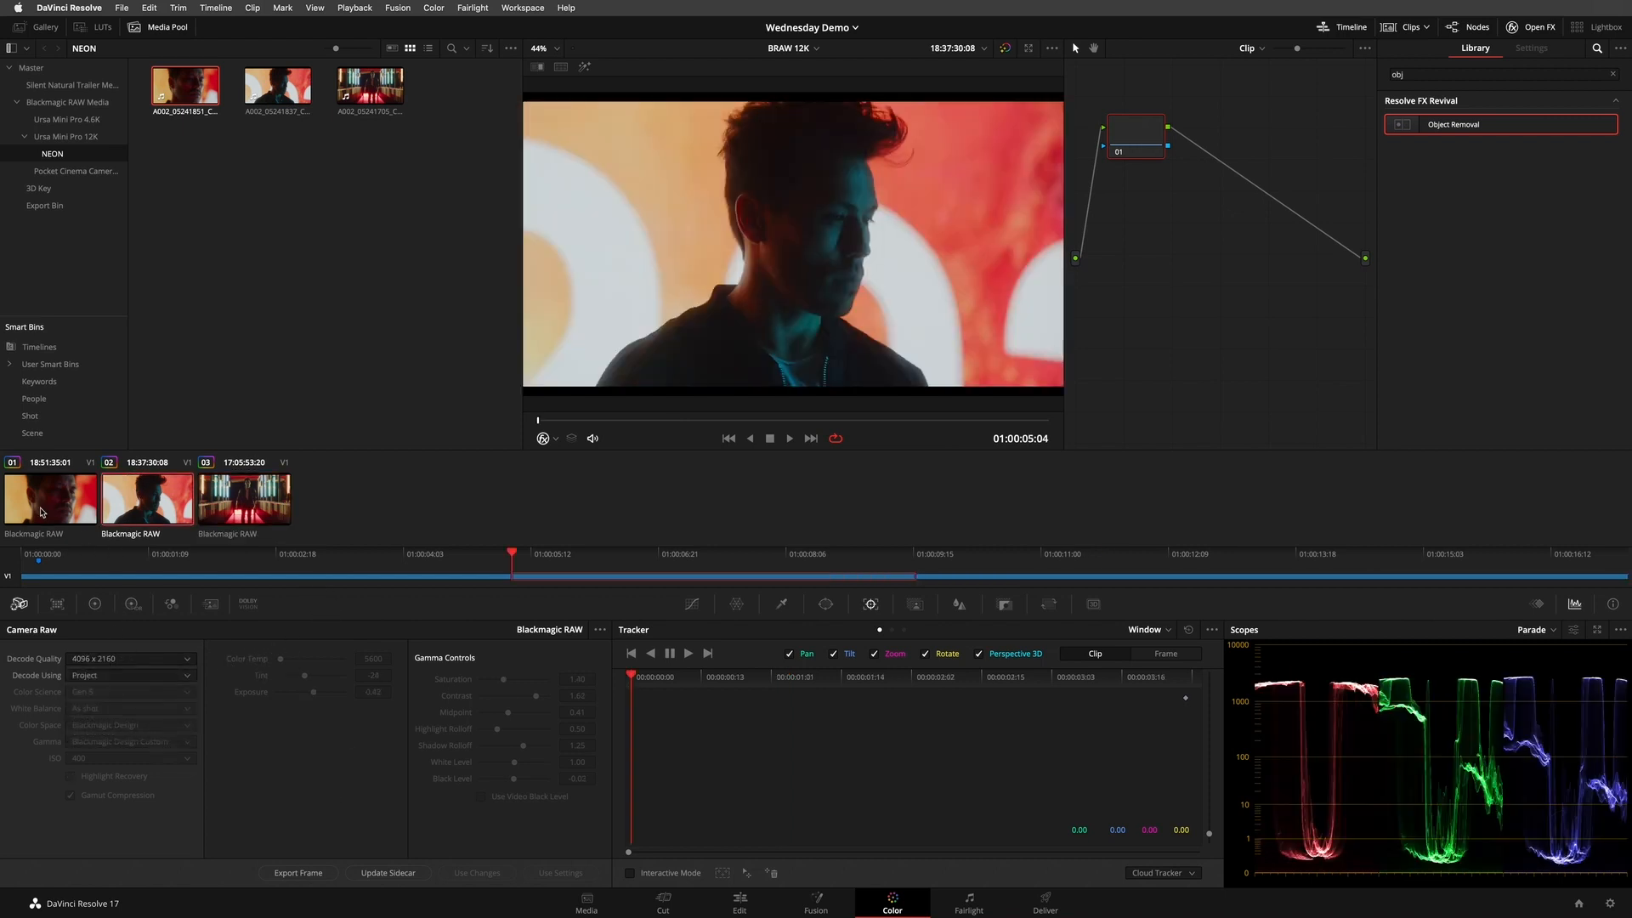
pyautogui.click(43, 510)
pyautogui.click(156, 664)
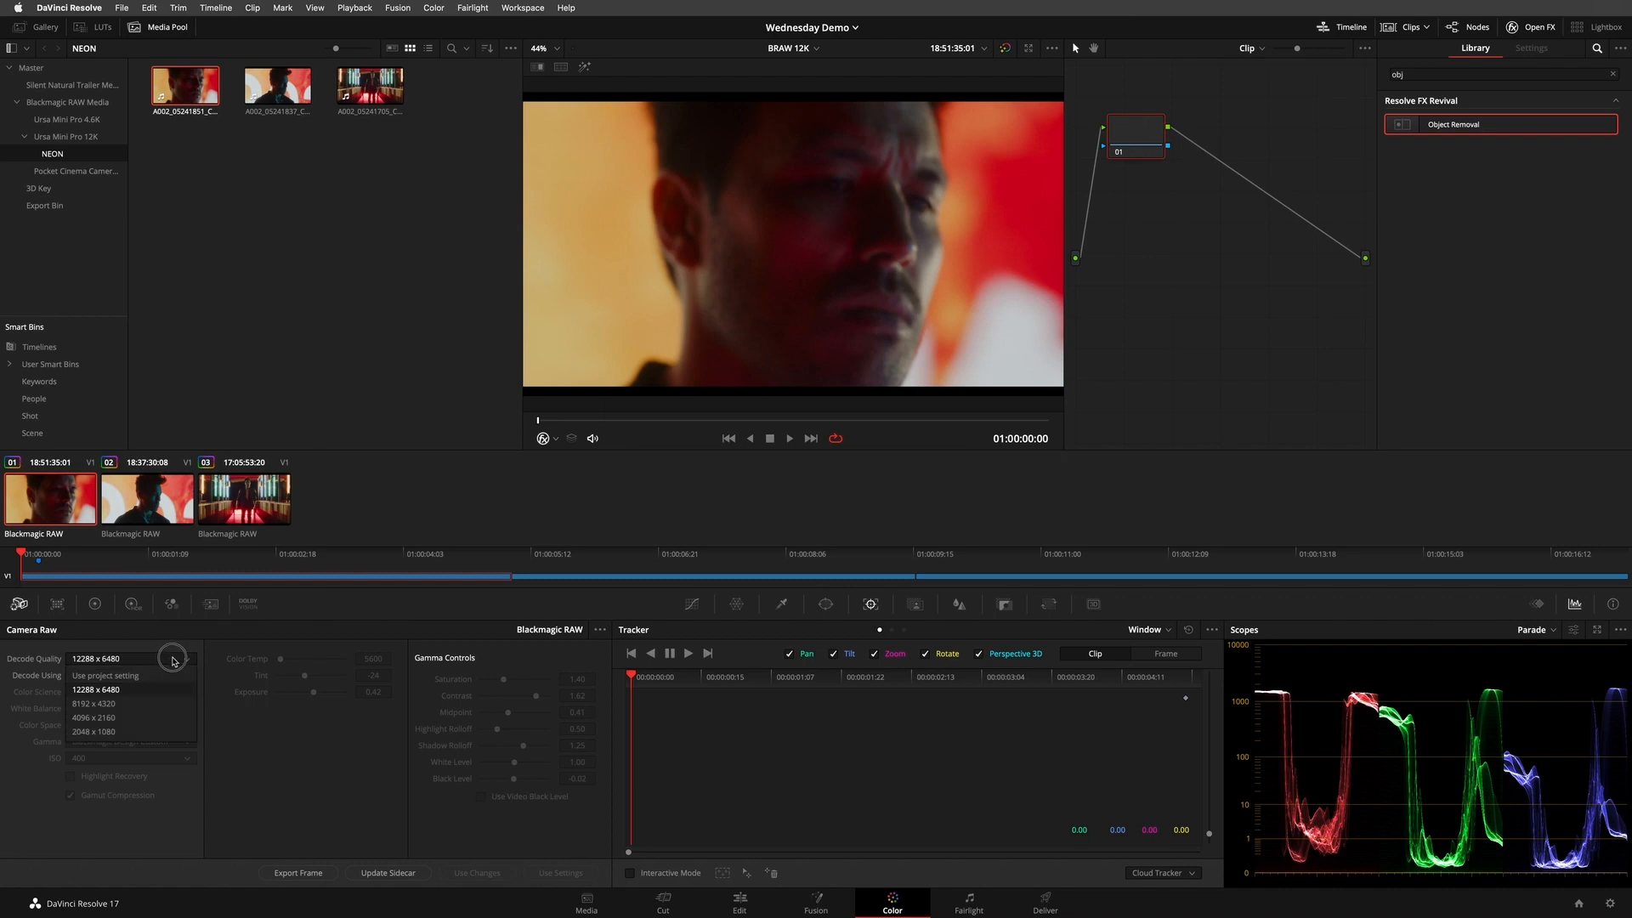
pyautogui.click(460, 736)
# - Scrub the first clip to 01:00:03:13 and zoom in on the man's face to examine the image detail
pyautogui.scroll(4, 768, 218)
pyautogui.moveTo(666, 422); pyautogui.dragTo(889, 453)
pyautogui.scroll(-1, 899, 238)
pyautogui.moveTo(895, 247); pyautogui.dragTo(782, 128)
pyautogui.scroll(3, 888, 276)
pyautogui.scroll(-1, 897, 267)
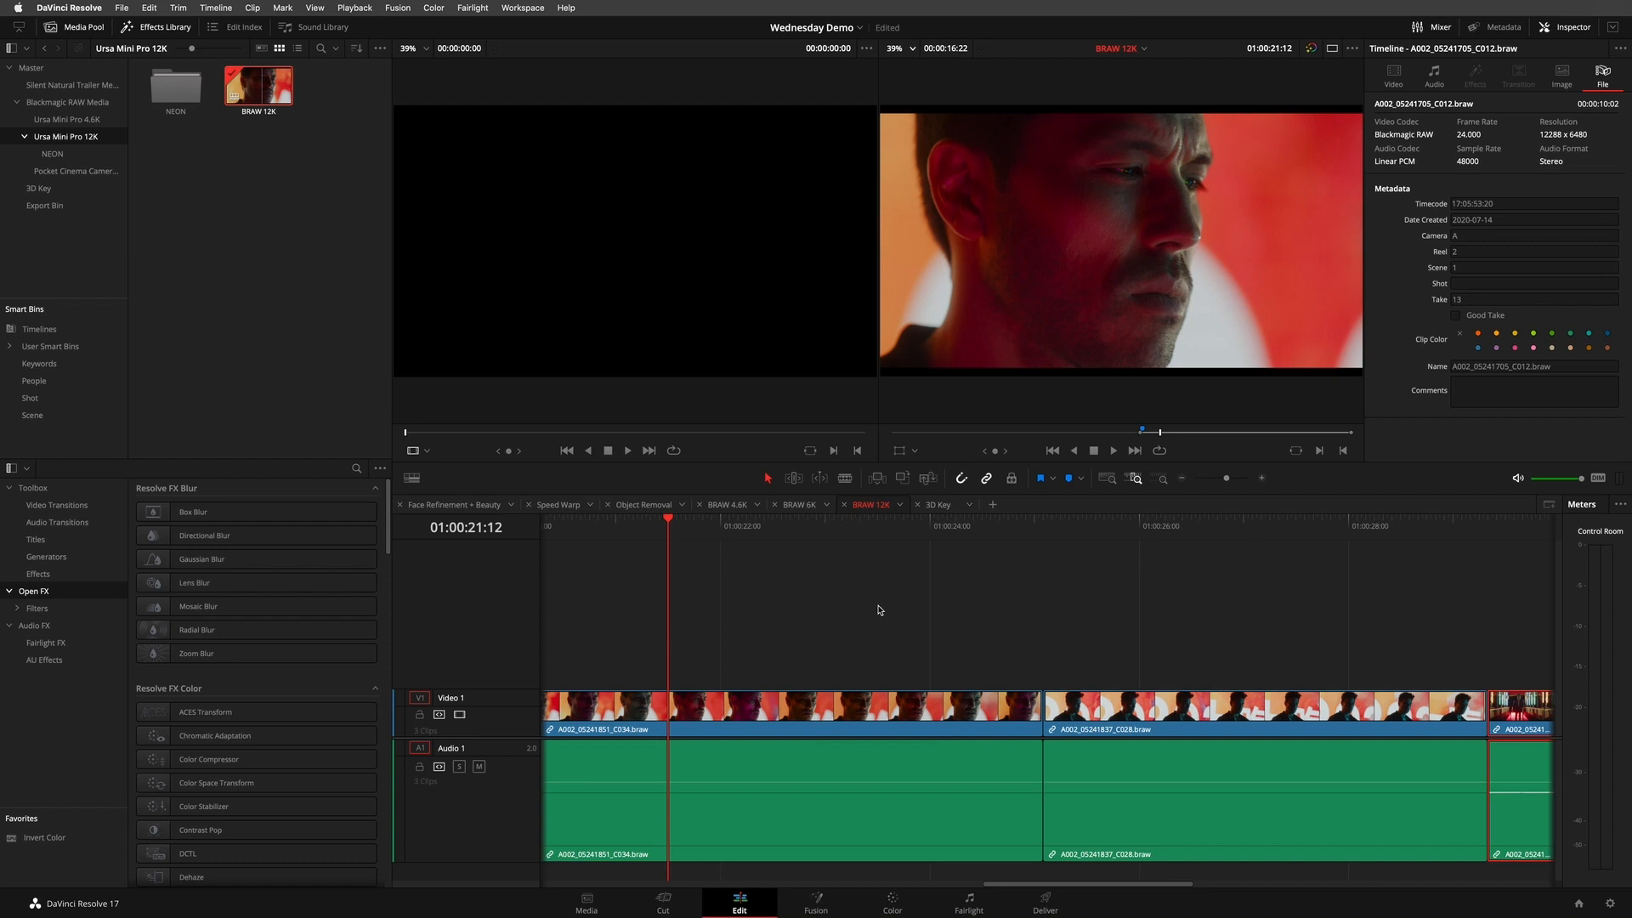
# - On the Edit page, shuttle the BRAW 12K timeline forward and backward through the third clip to check playback
pyautogui.moveTo(733, 537)
pyautogui.mouseDown()
pyautogui.moveTo(1052, 553)
pyautogui.moveTo(1475, 519)
pyautogui.moveTo(720, 521)
pyautogui.mouseUp()
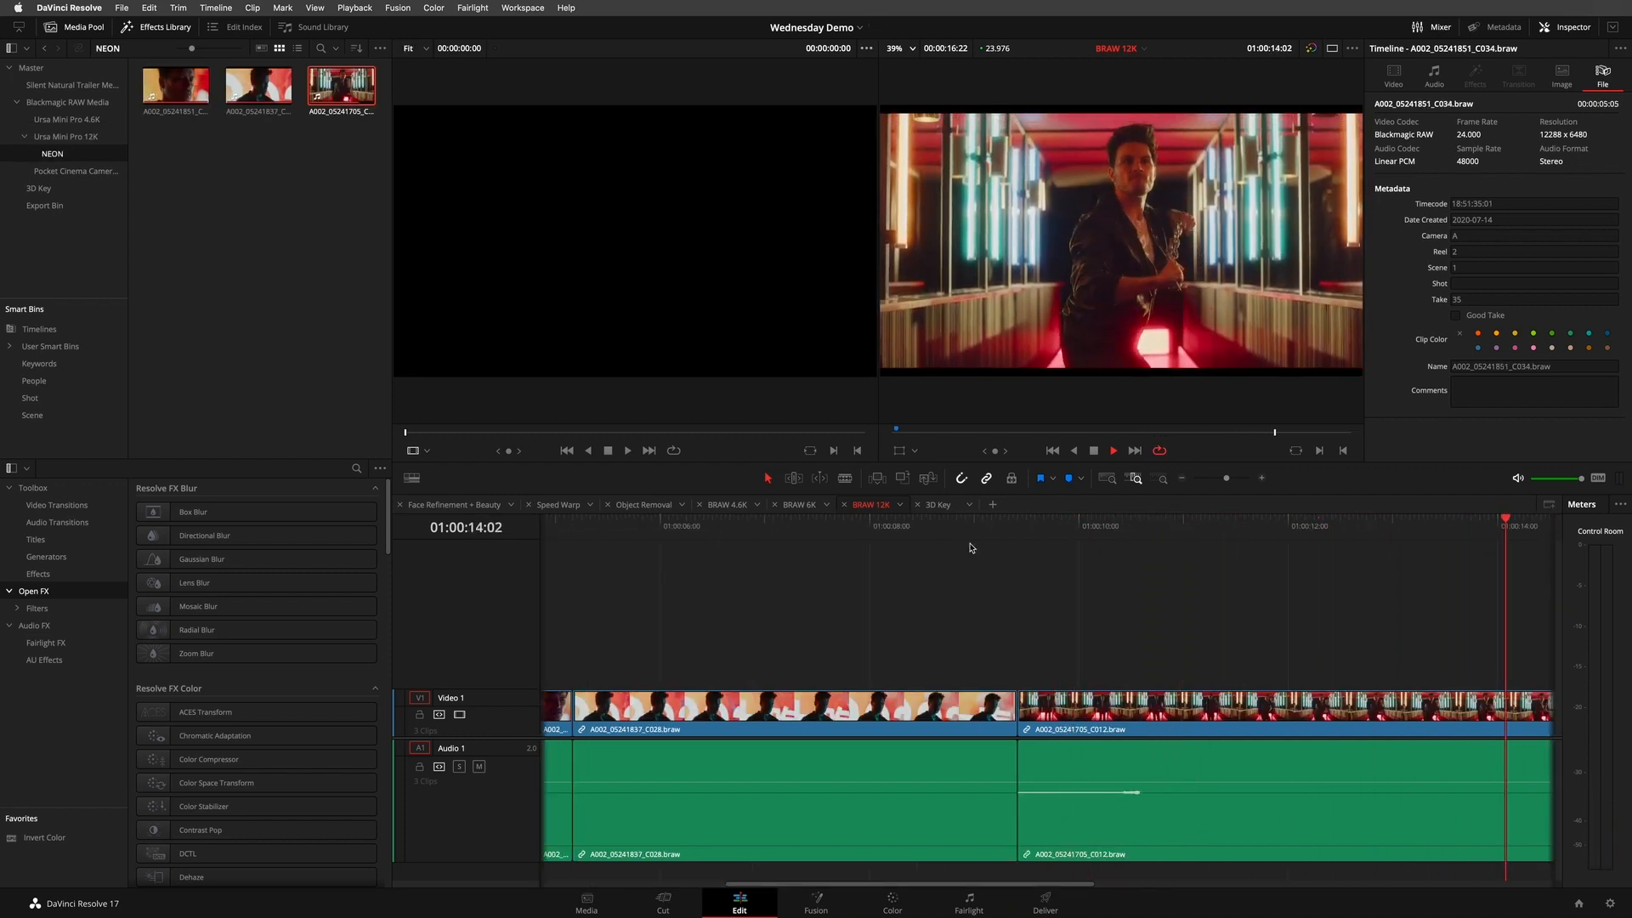
pyautogui.press('j')
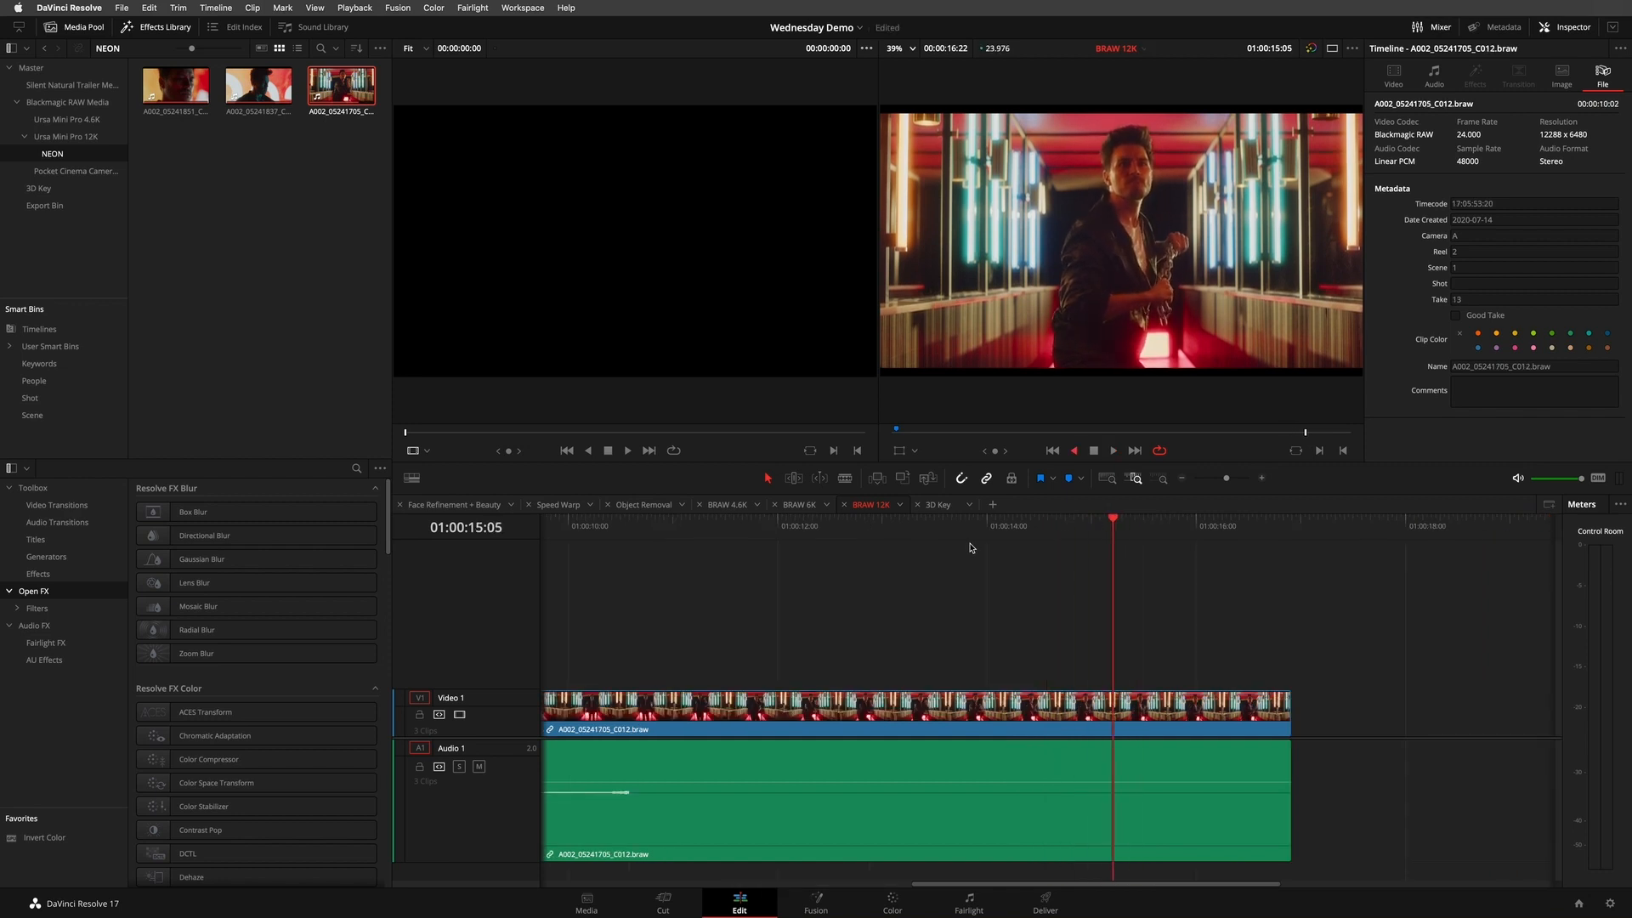
pyautogui.press('k')
pyautogui.press('l')
pyautogui.press('k')
pyautogui.press('j')
pyautogui.press('k')
pyautogui.press('l')
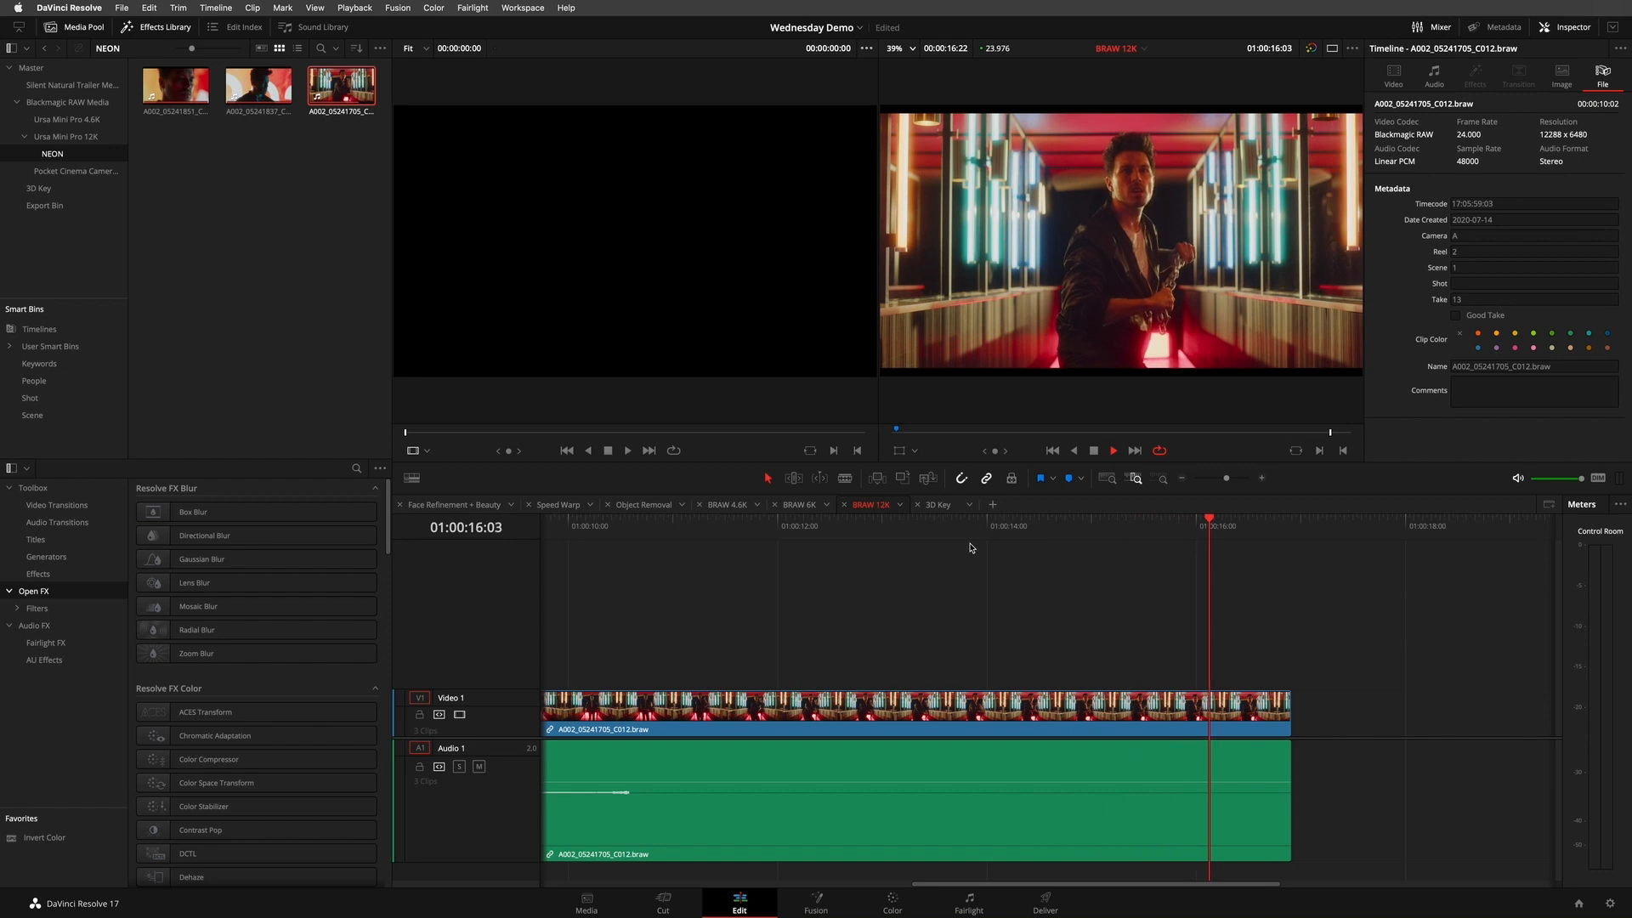
pyautogui.press('j')
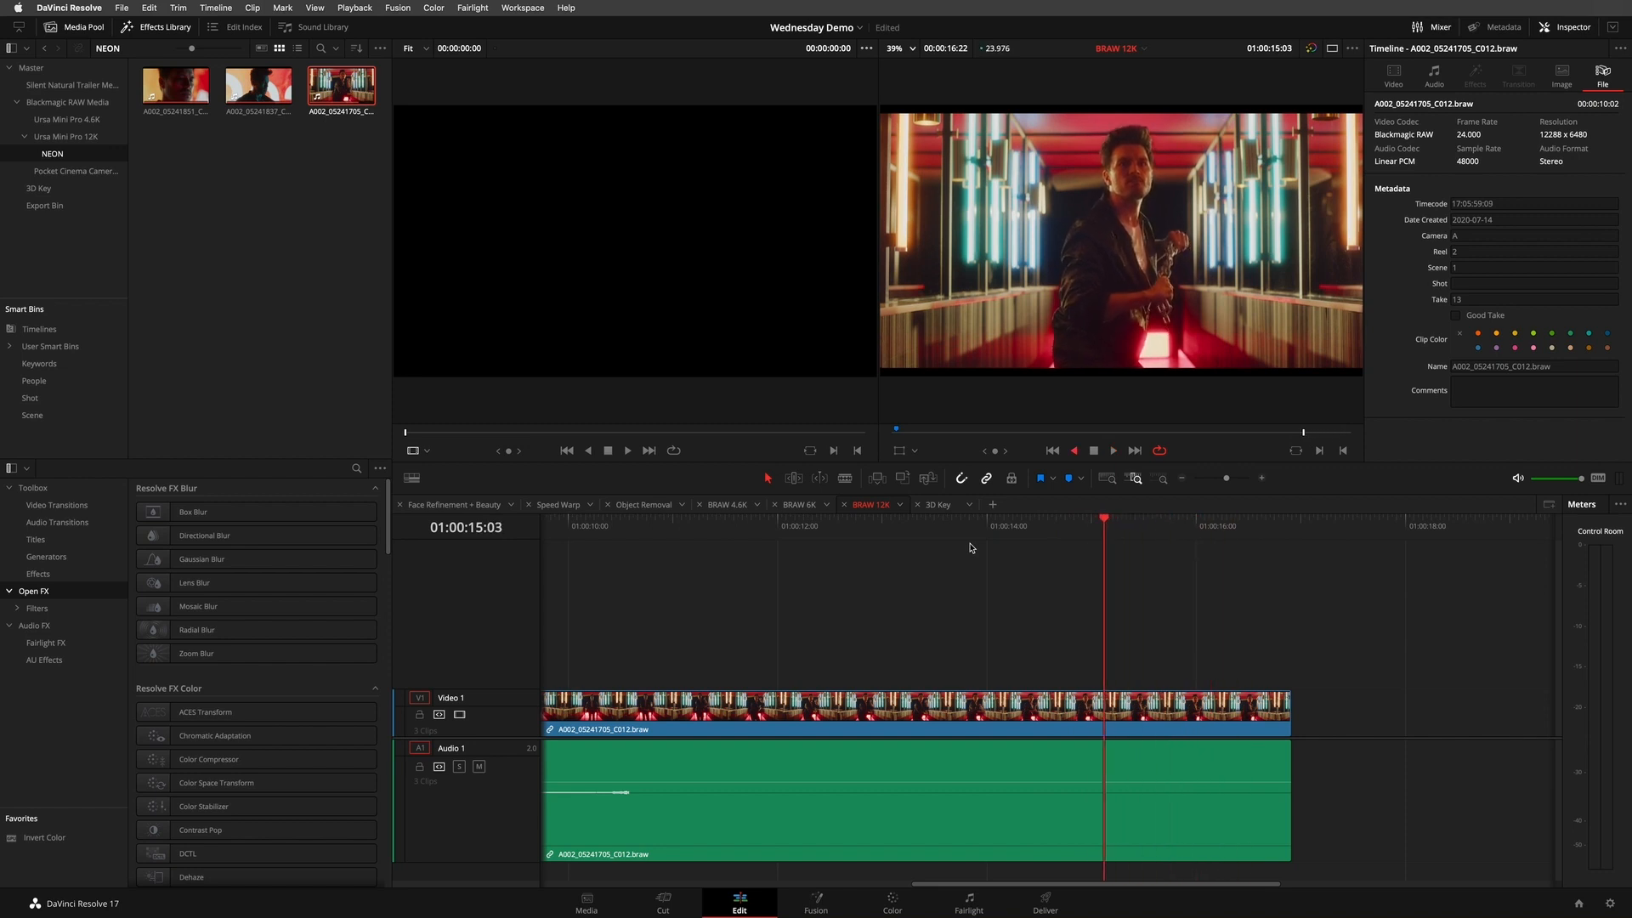
pyautogui.press('l')
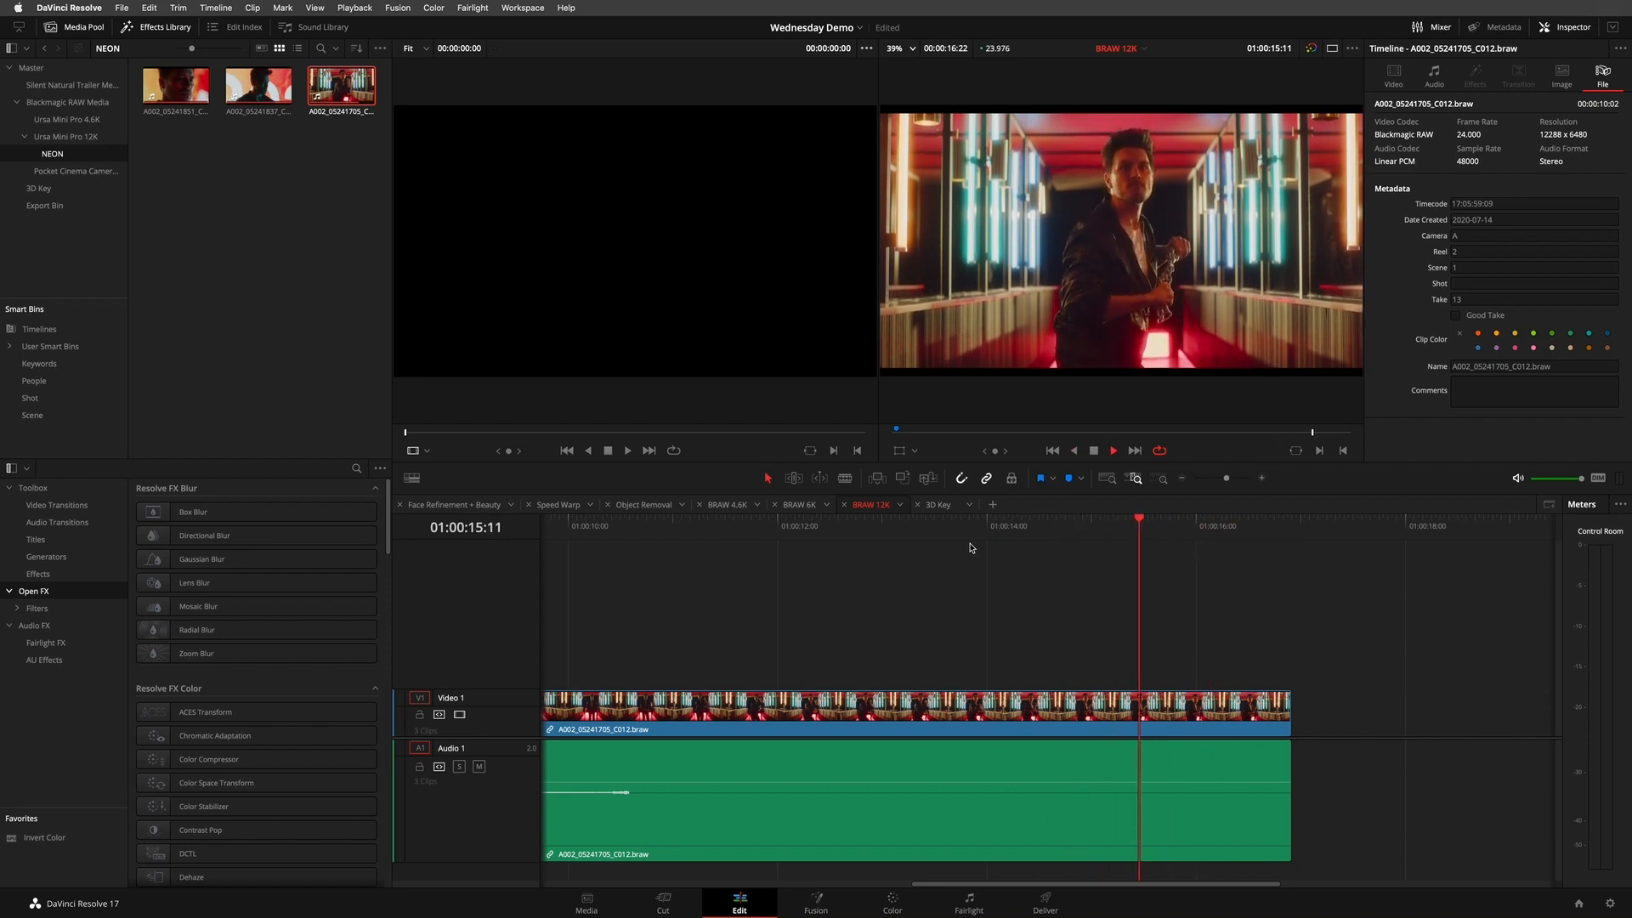
pyautogui.press('k')
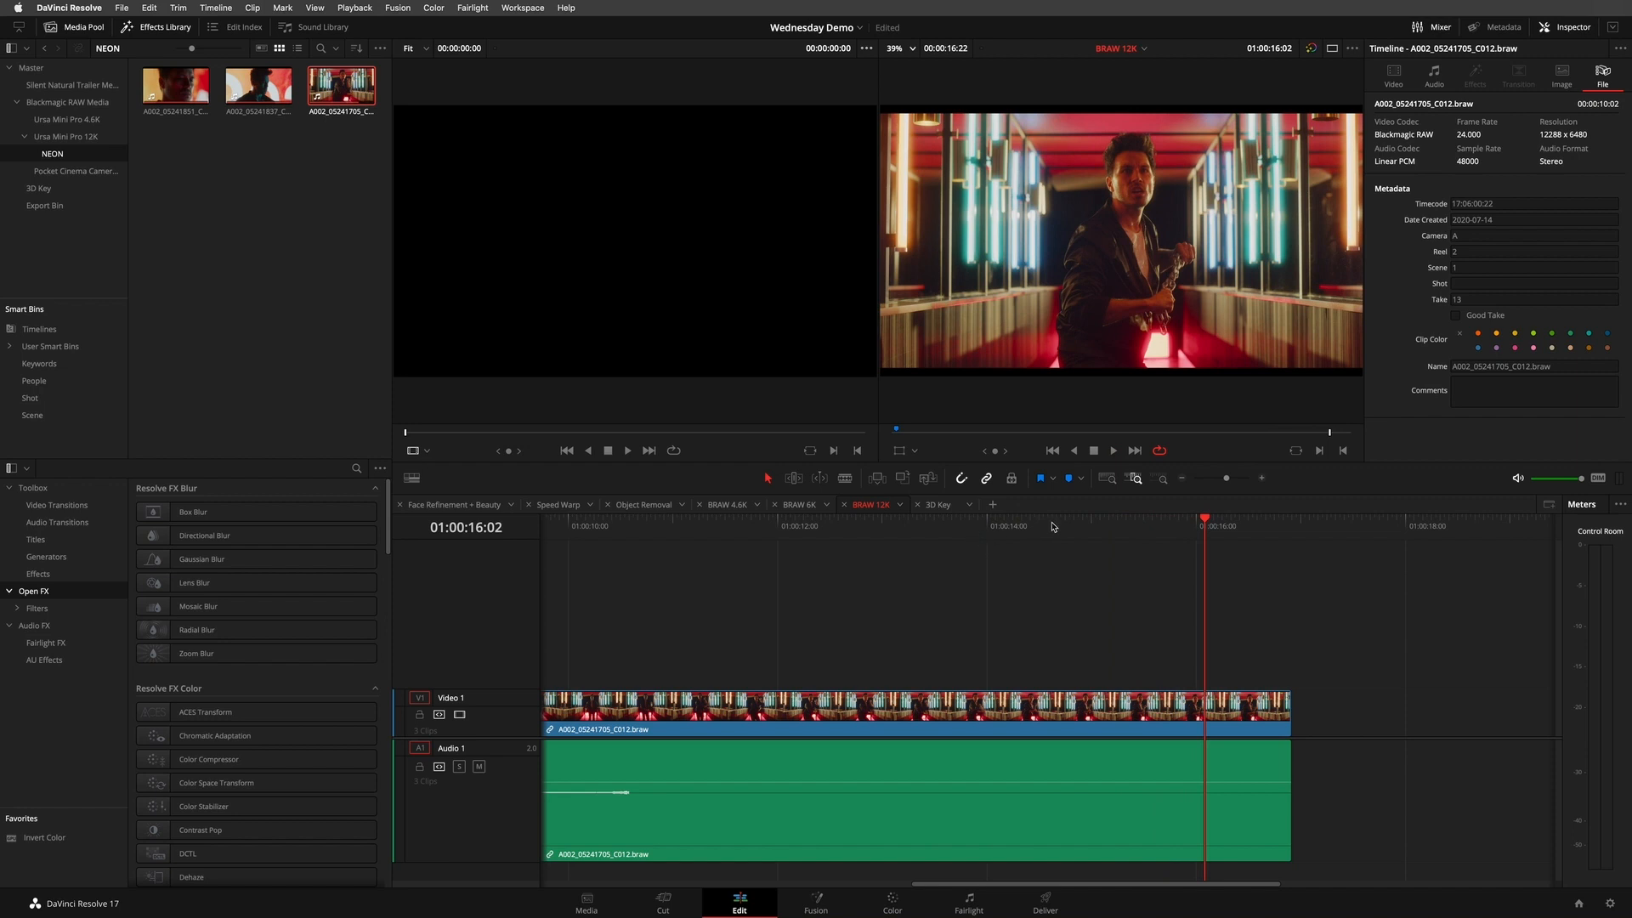
pyautogui.press('j')
pyautogui.press('j')
pyautogui.press('j')
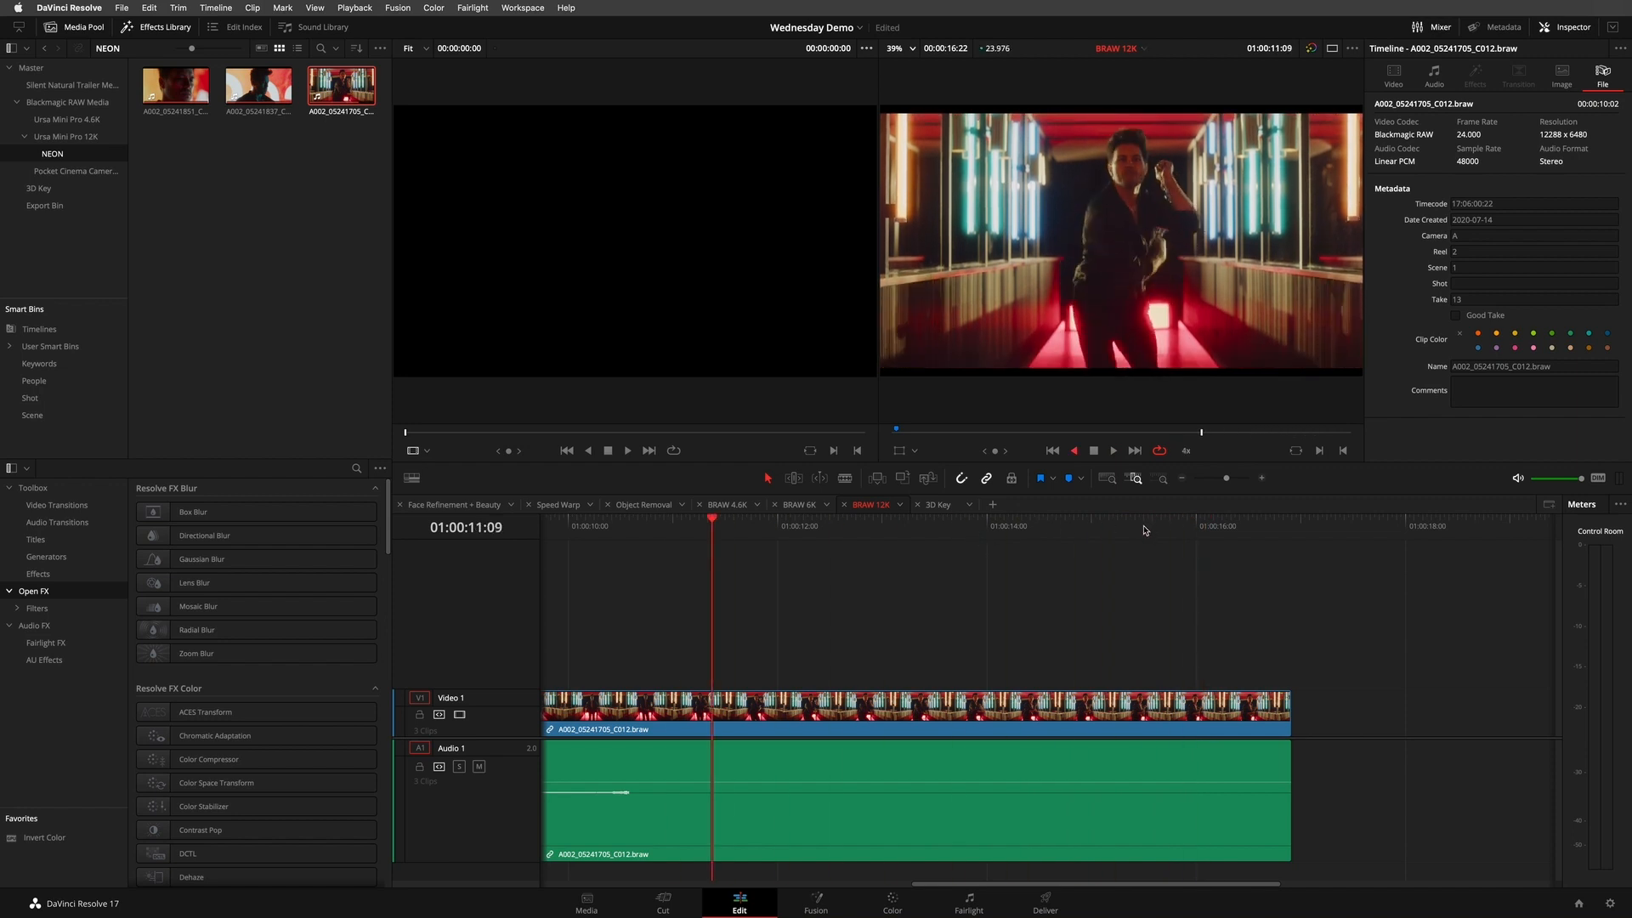
pyautogui.press('l')
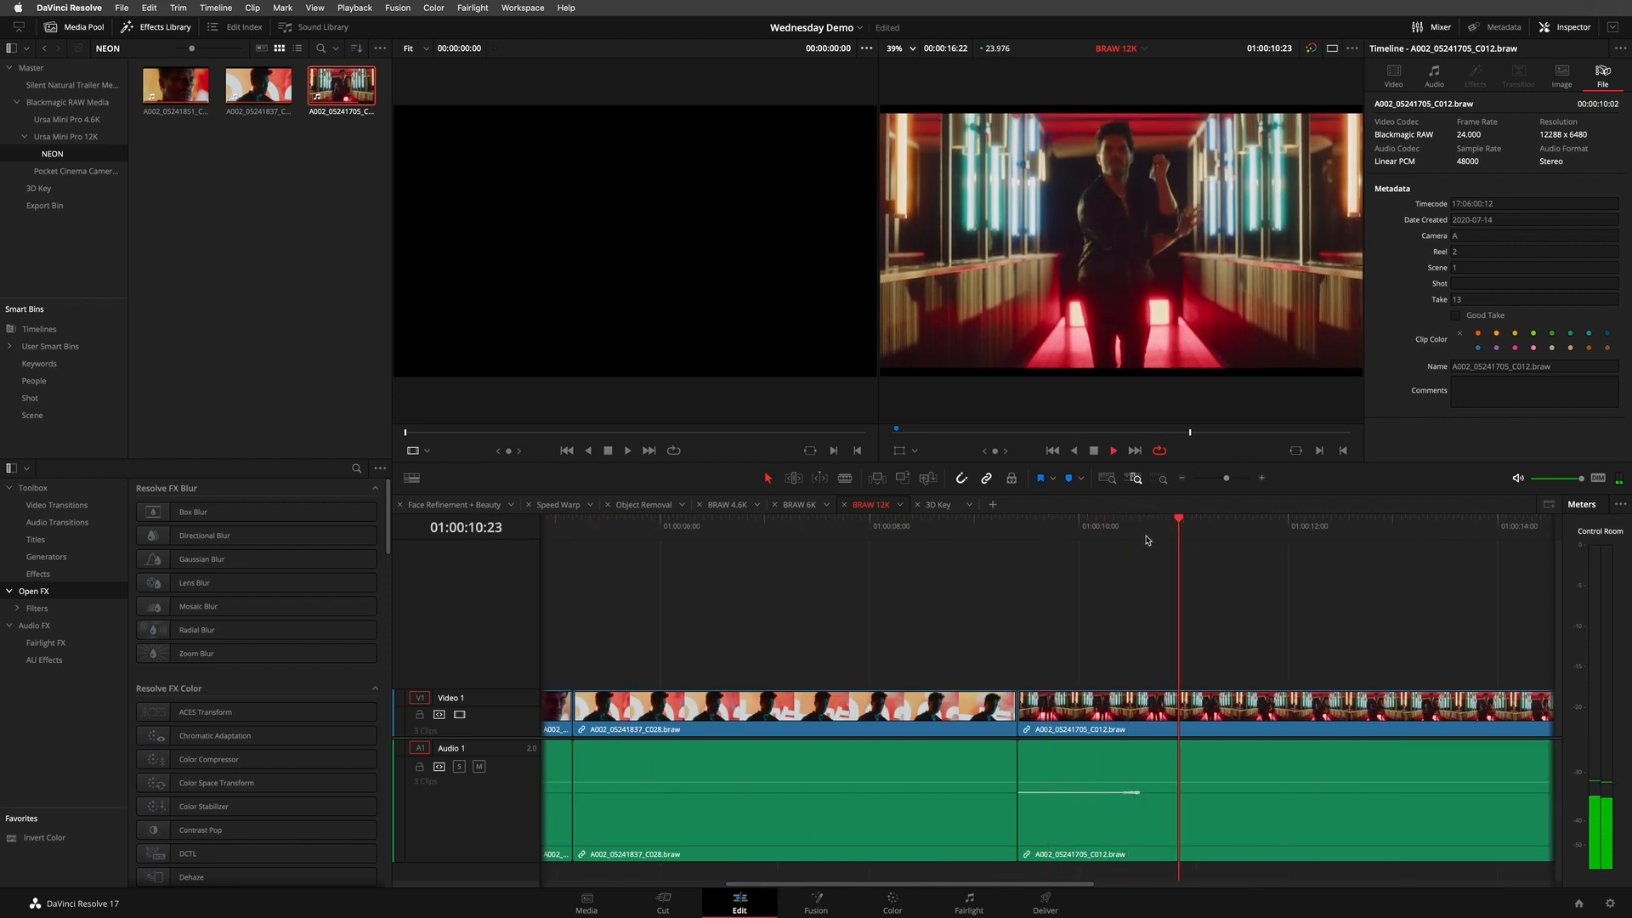
pyautogui.press('k')
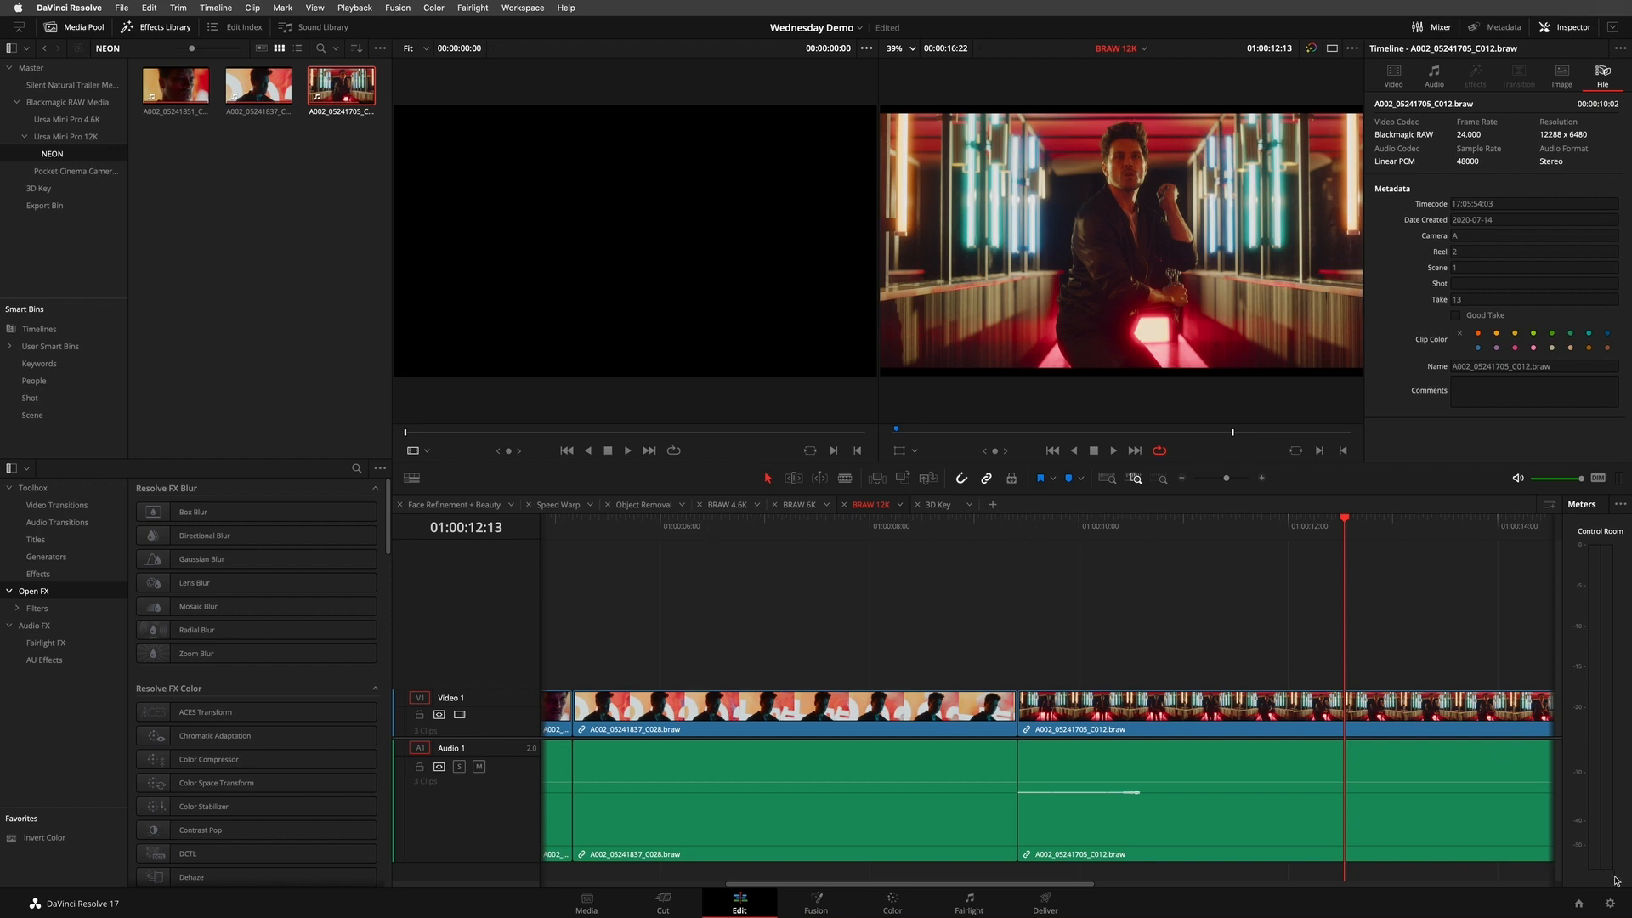
# - Review the proxy media resolution and proxy media format options in the project's Master Settings without changing them
pyautogui.click(1609, 905)
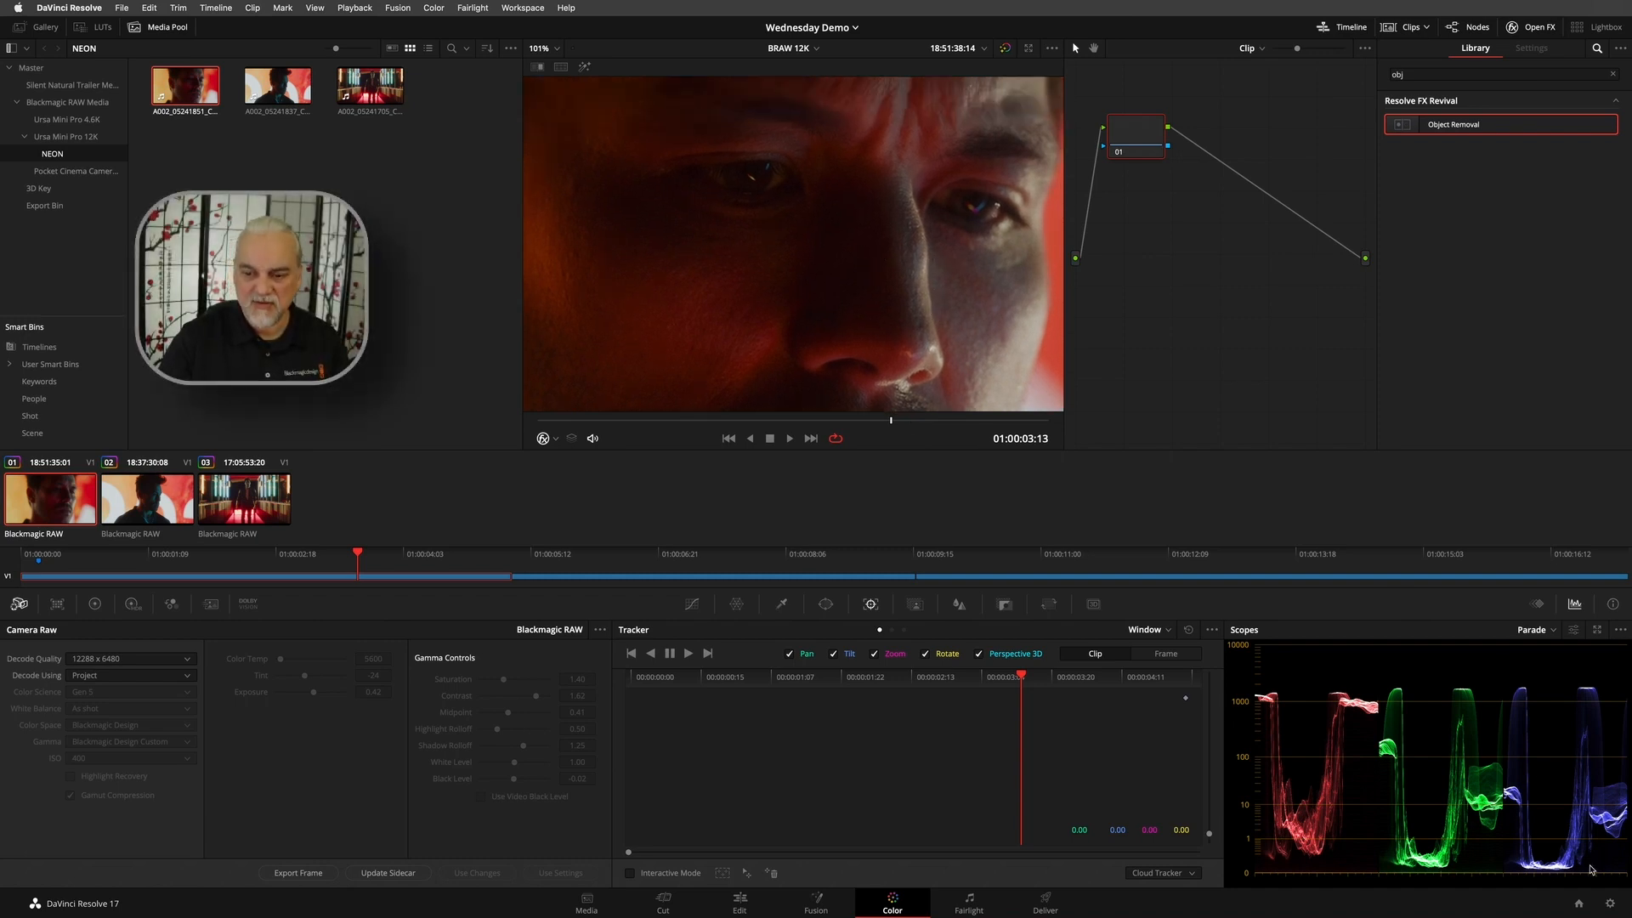
pyautogui.click(1611, 905)
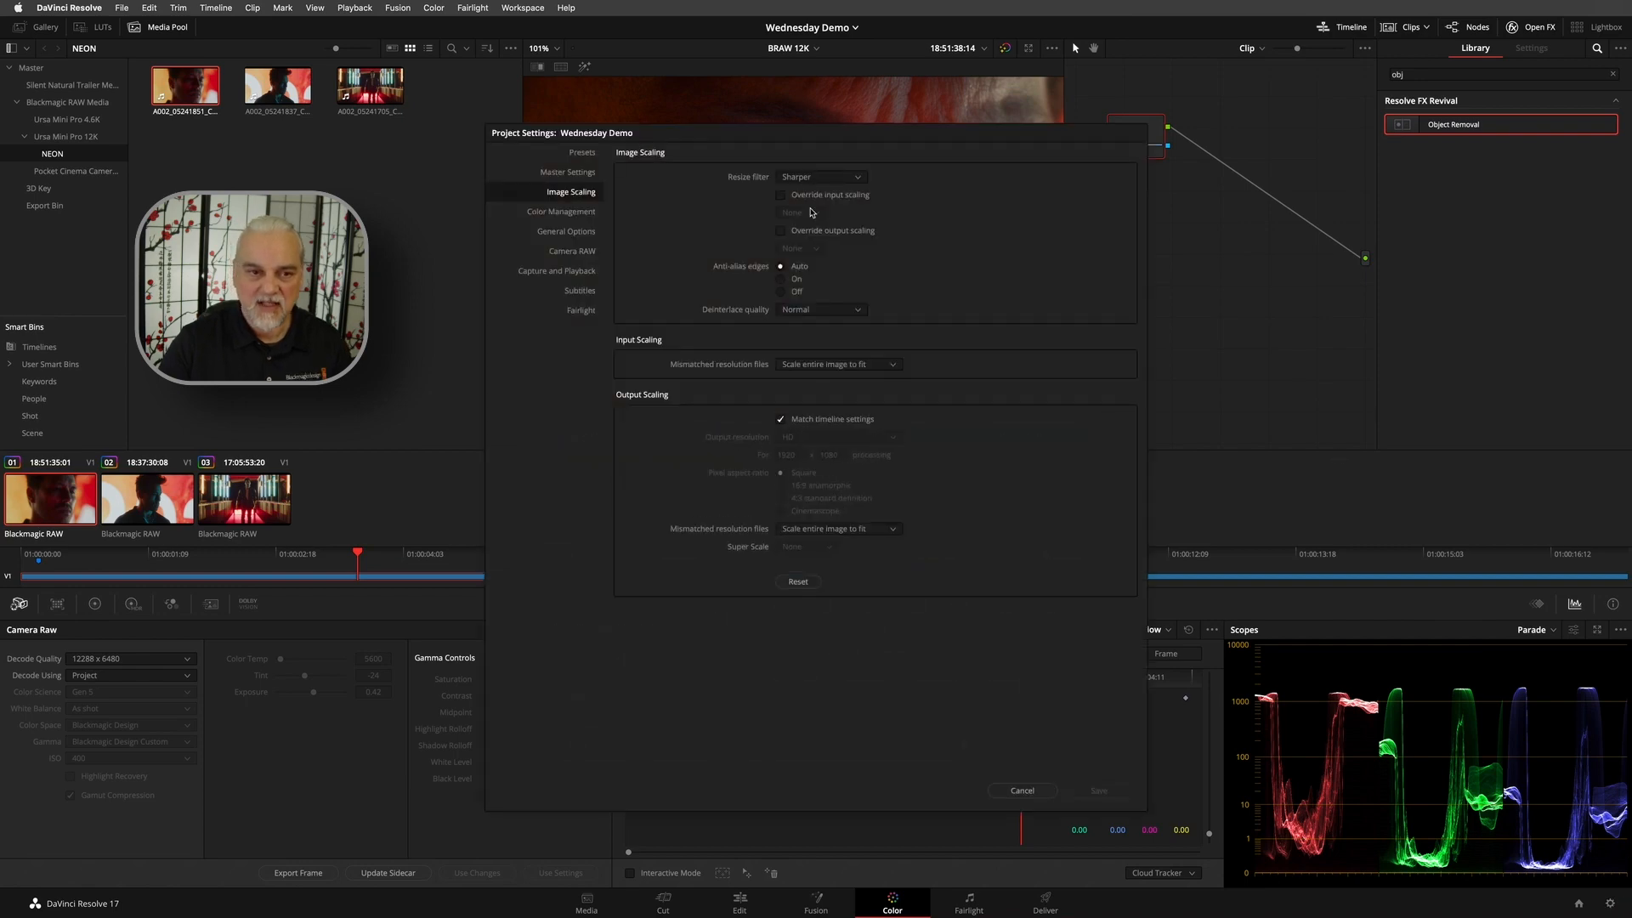
pyautogui.click(568, 171)
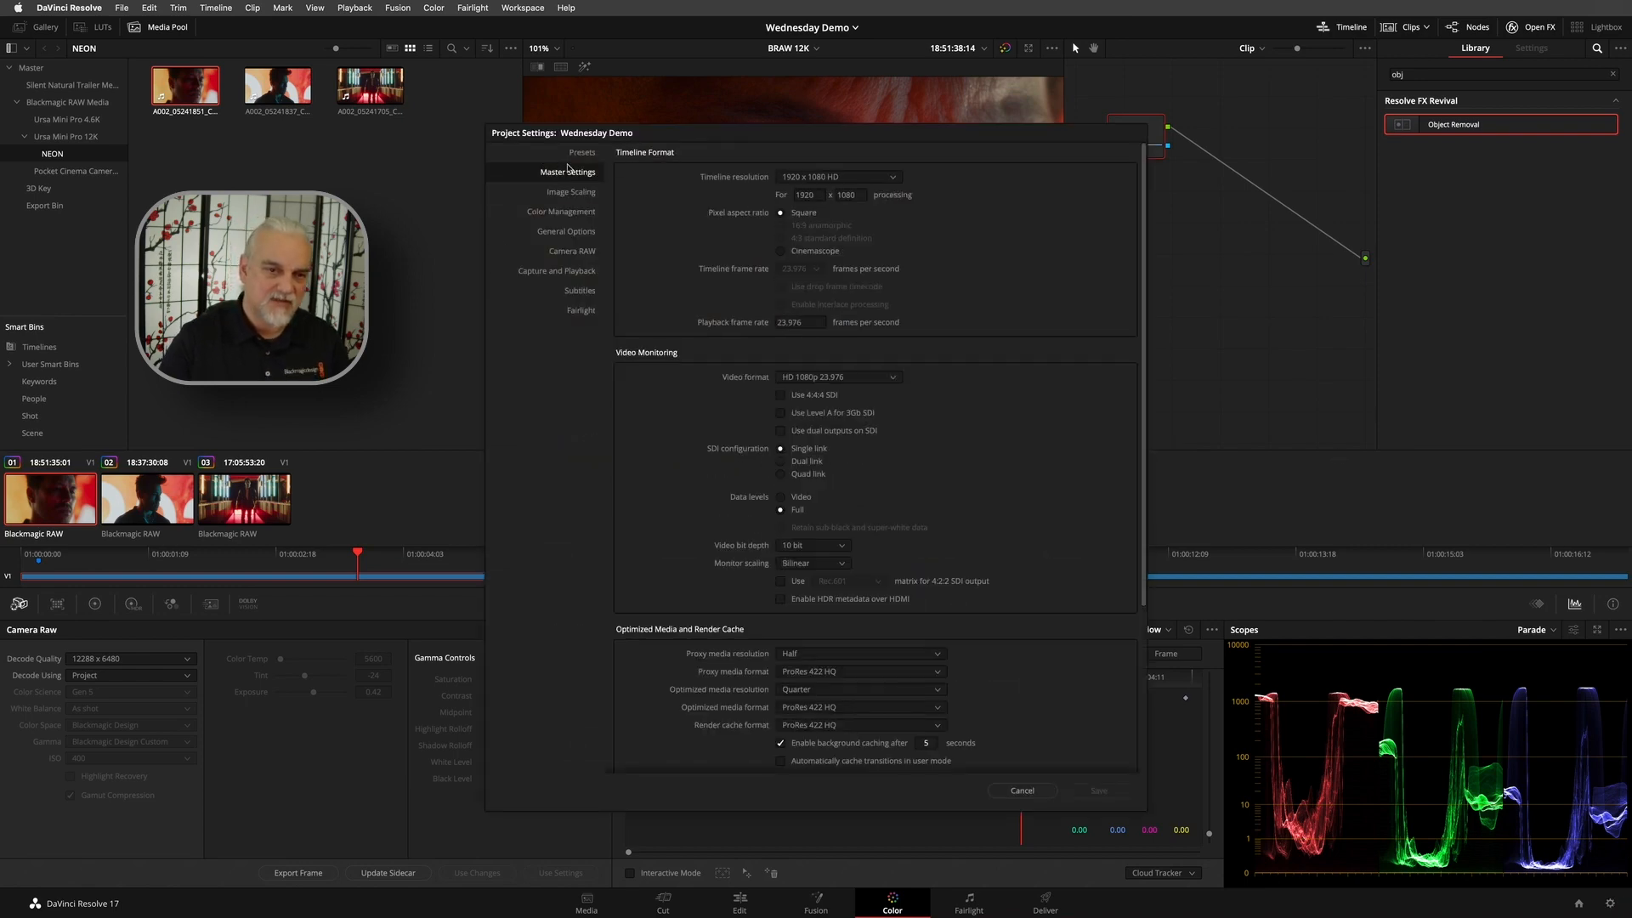
pyautogui.scroll(-5, 1060, 296)
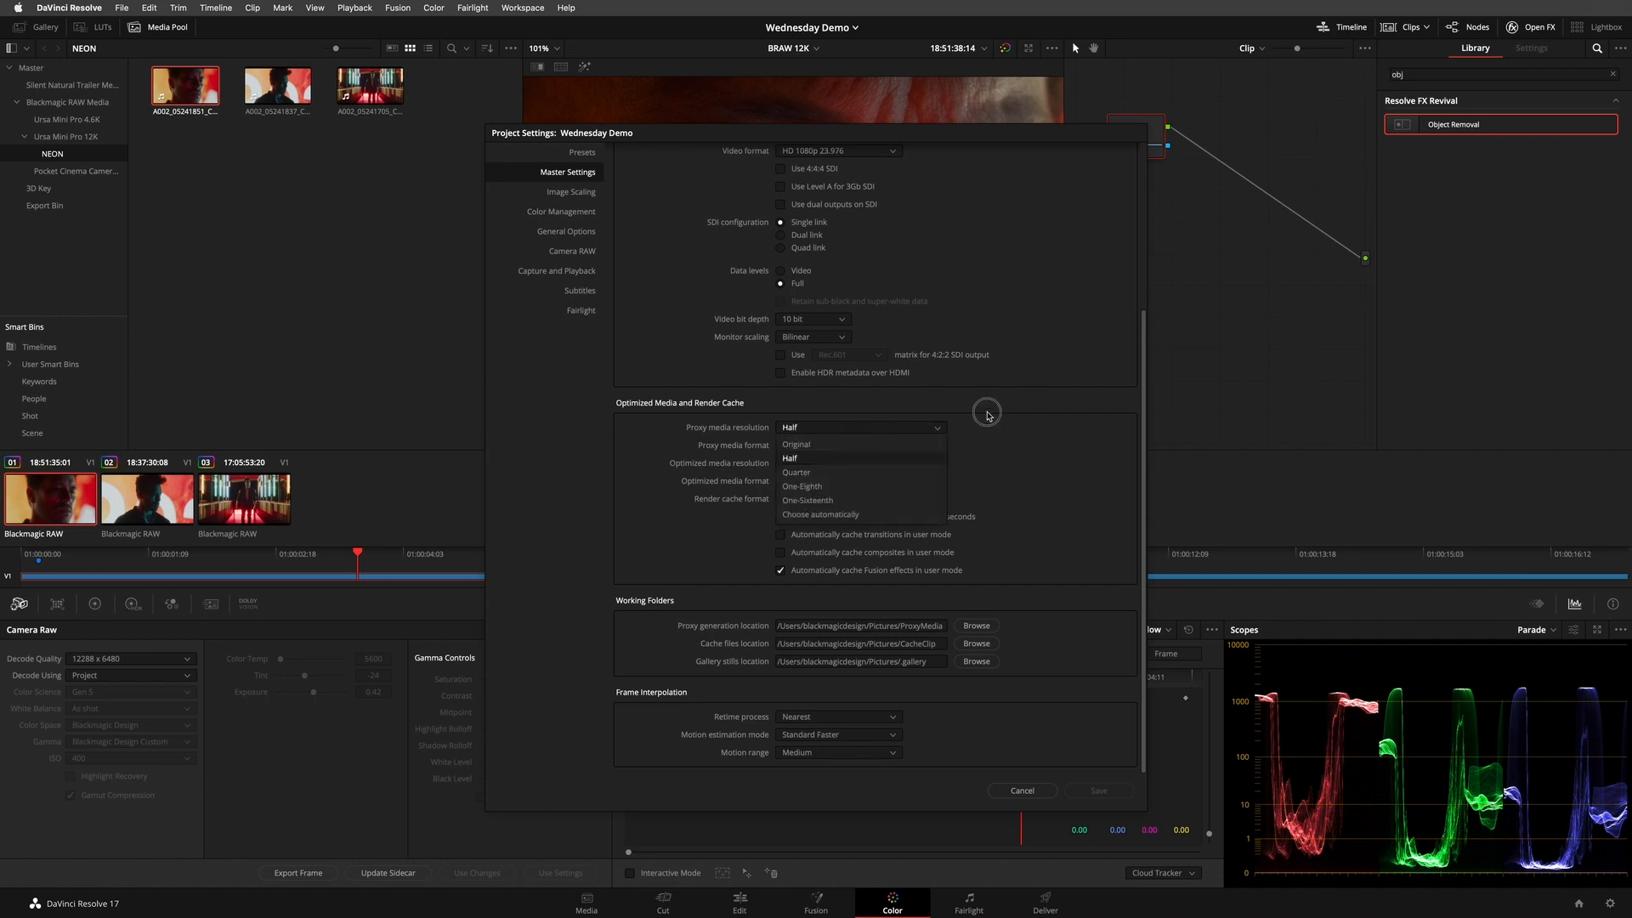
pyautogui.click(847, 444)
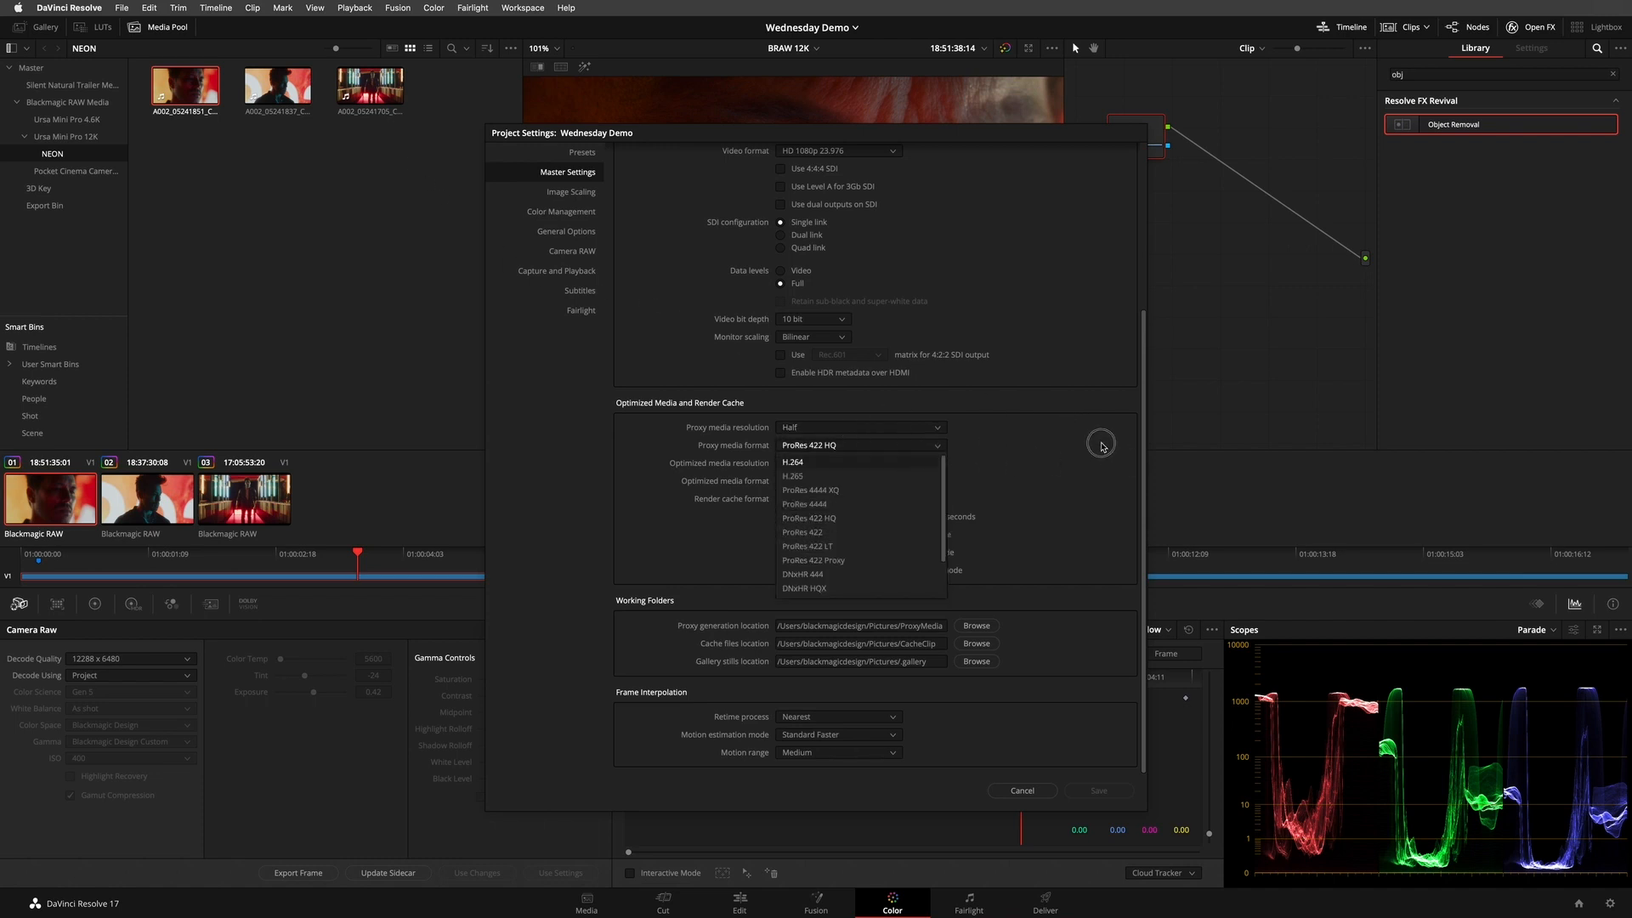
pyautogui.click(1095, 438)
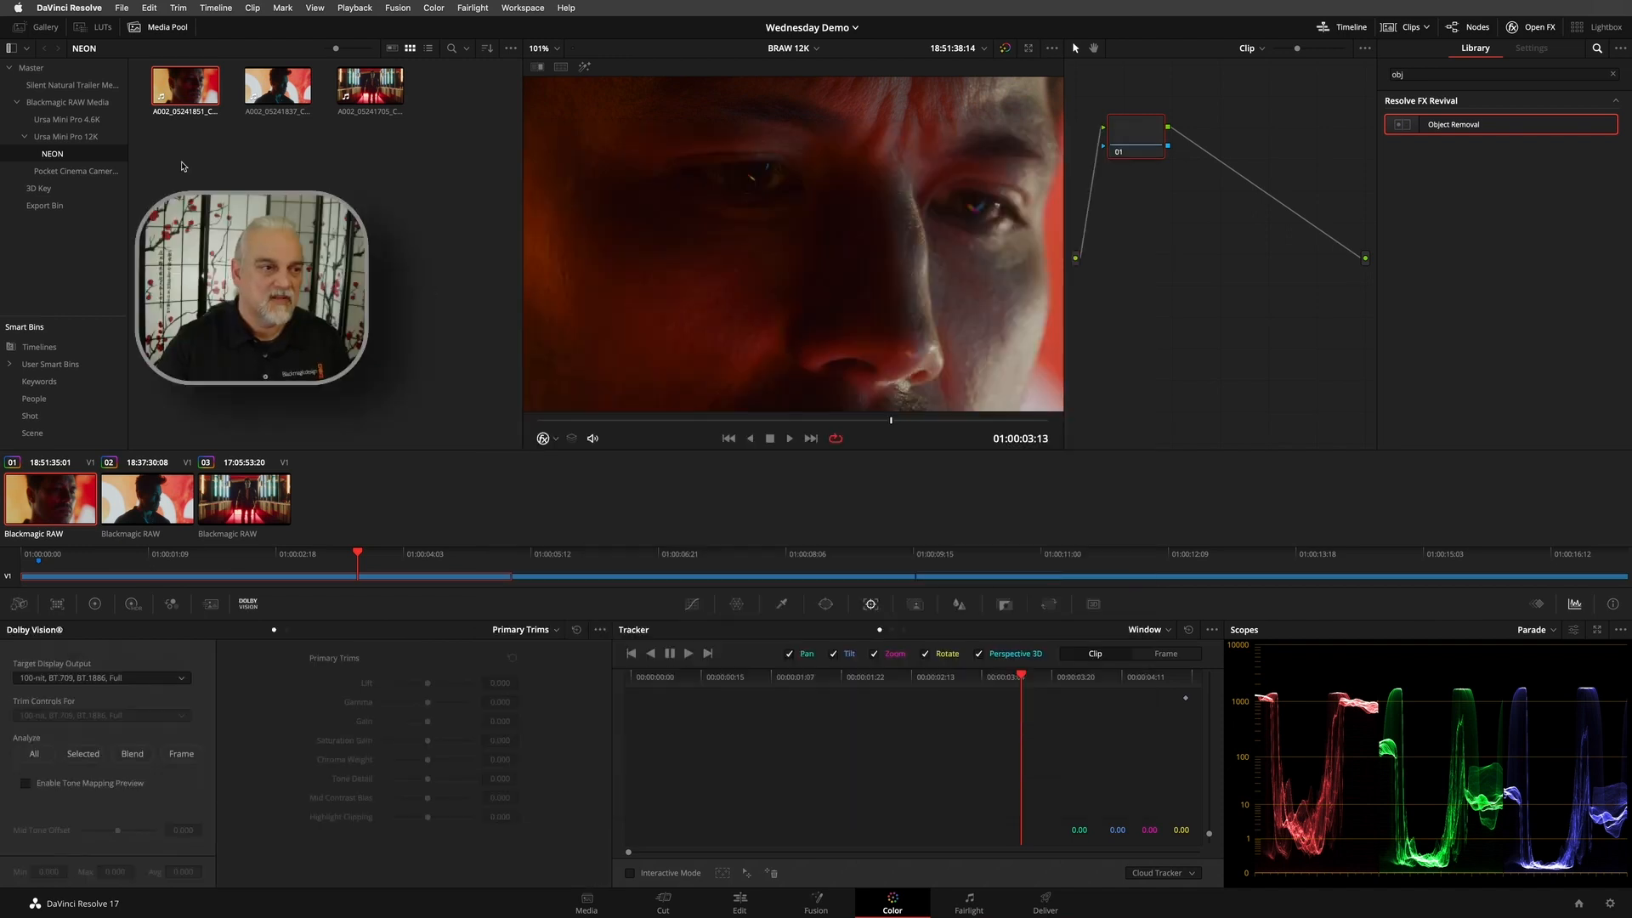
# - Switch the Color page to the BRAW 6K timeline and show the whole frame at 87% zoom
pyautogui.click(814, 49)
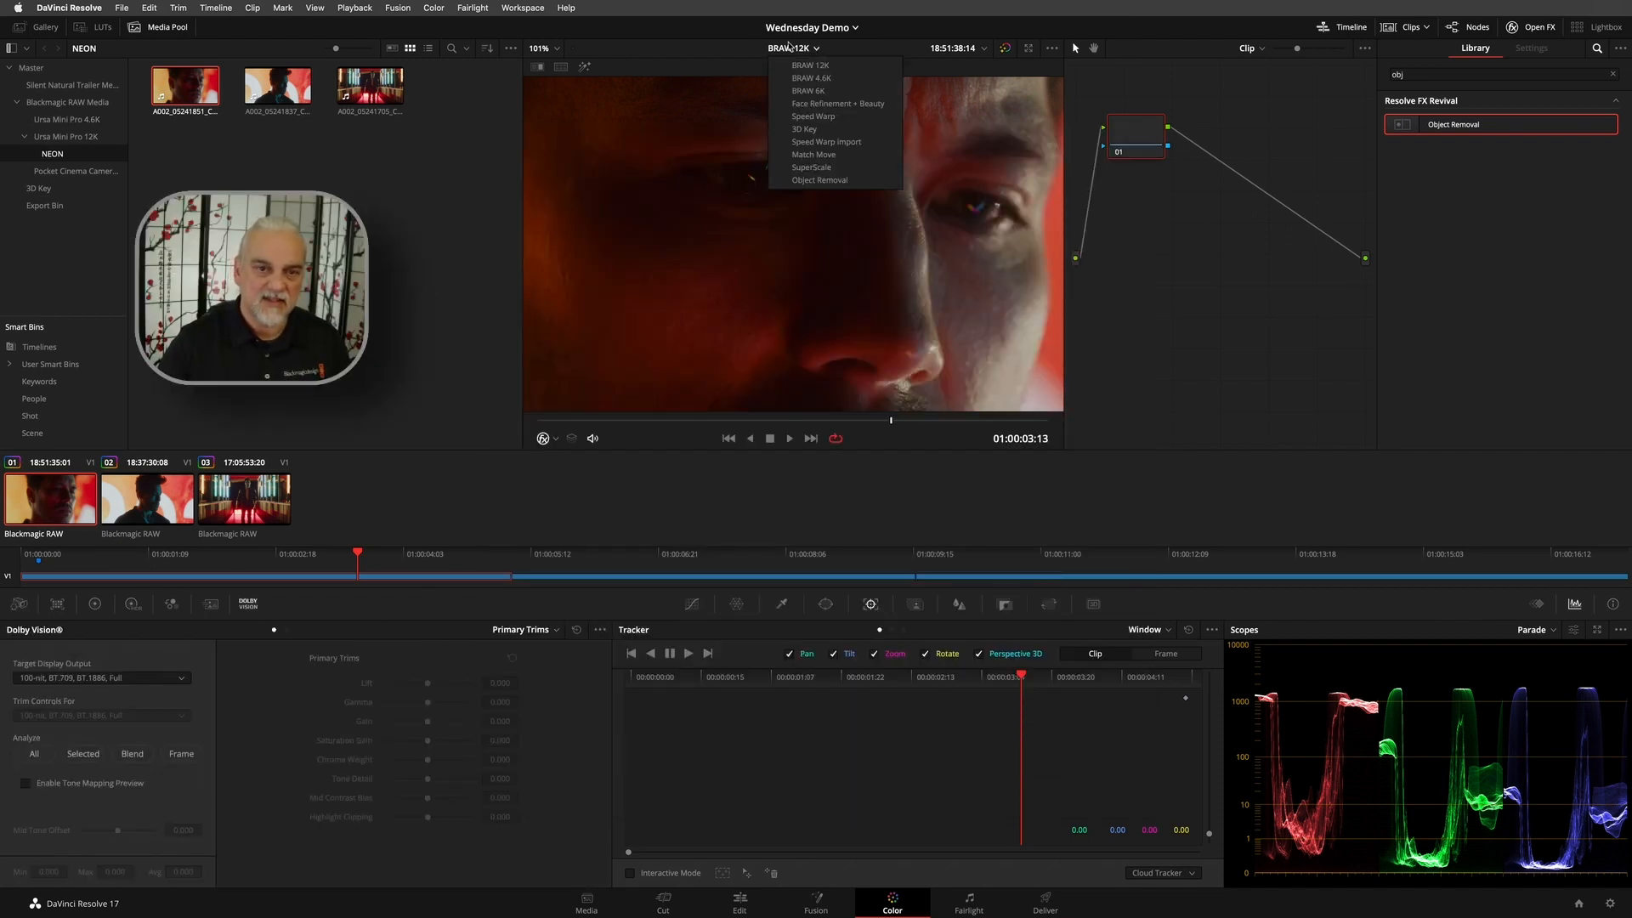
pyautogui.click(809, 91)
pyautogui.scroll(-4, 800, 271)
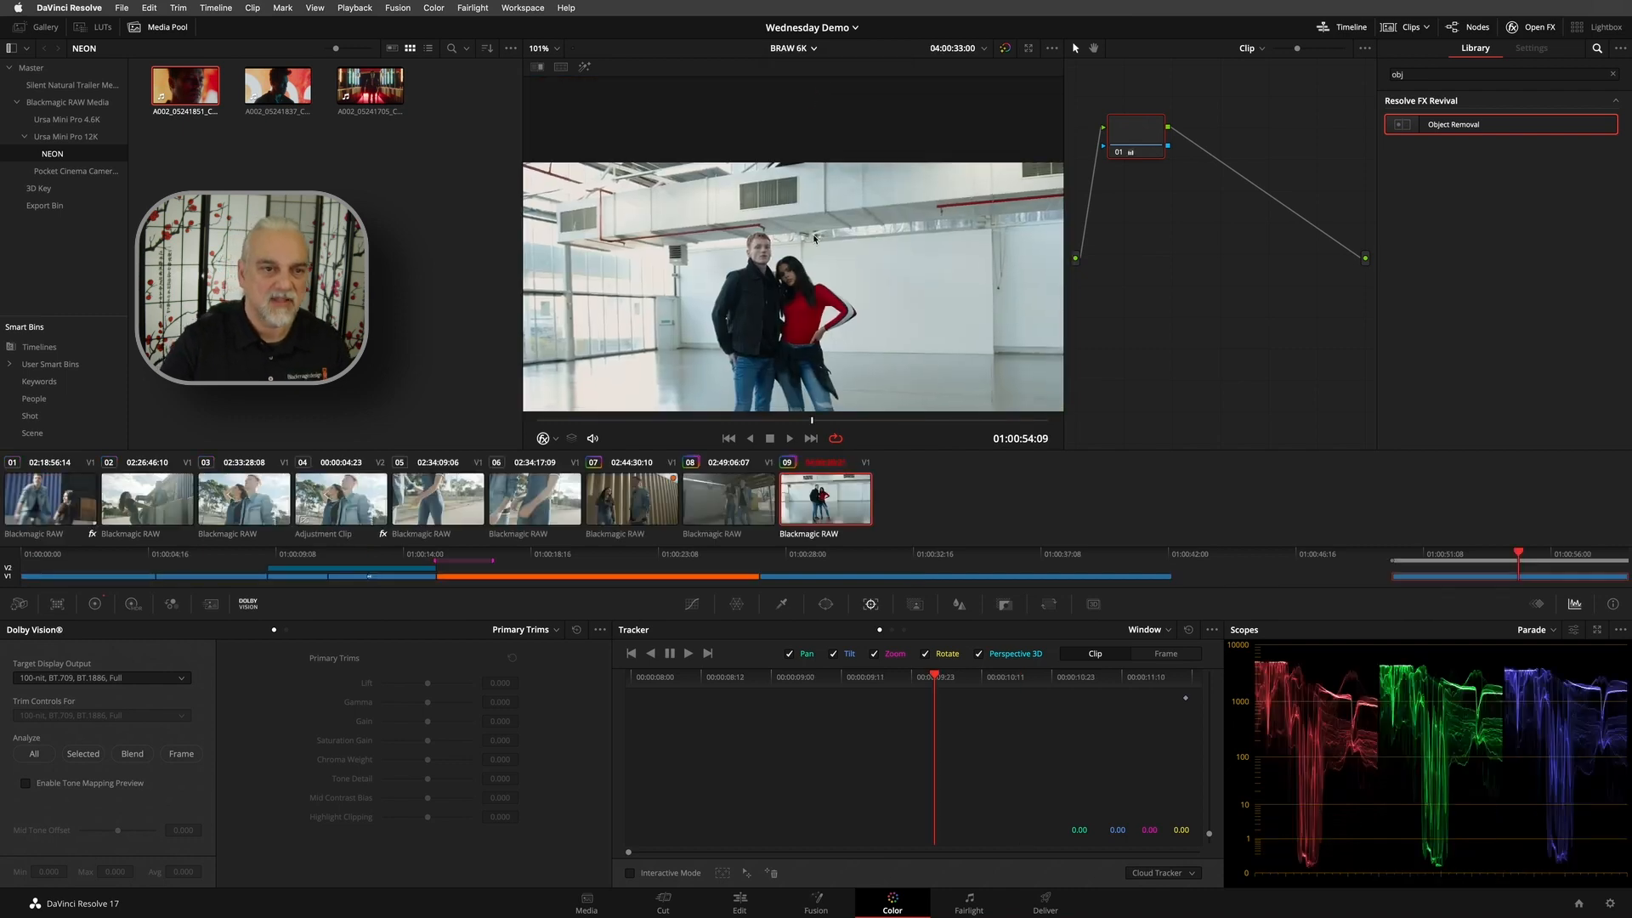
pyautogui.scroll(3, 833, 174)
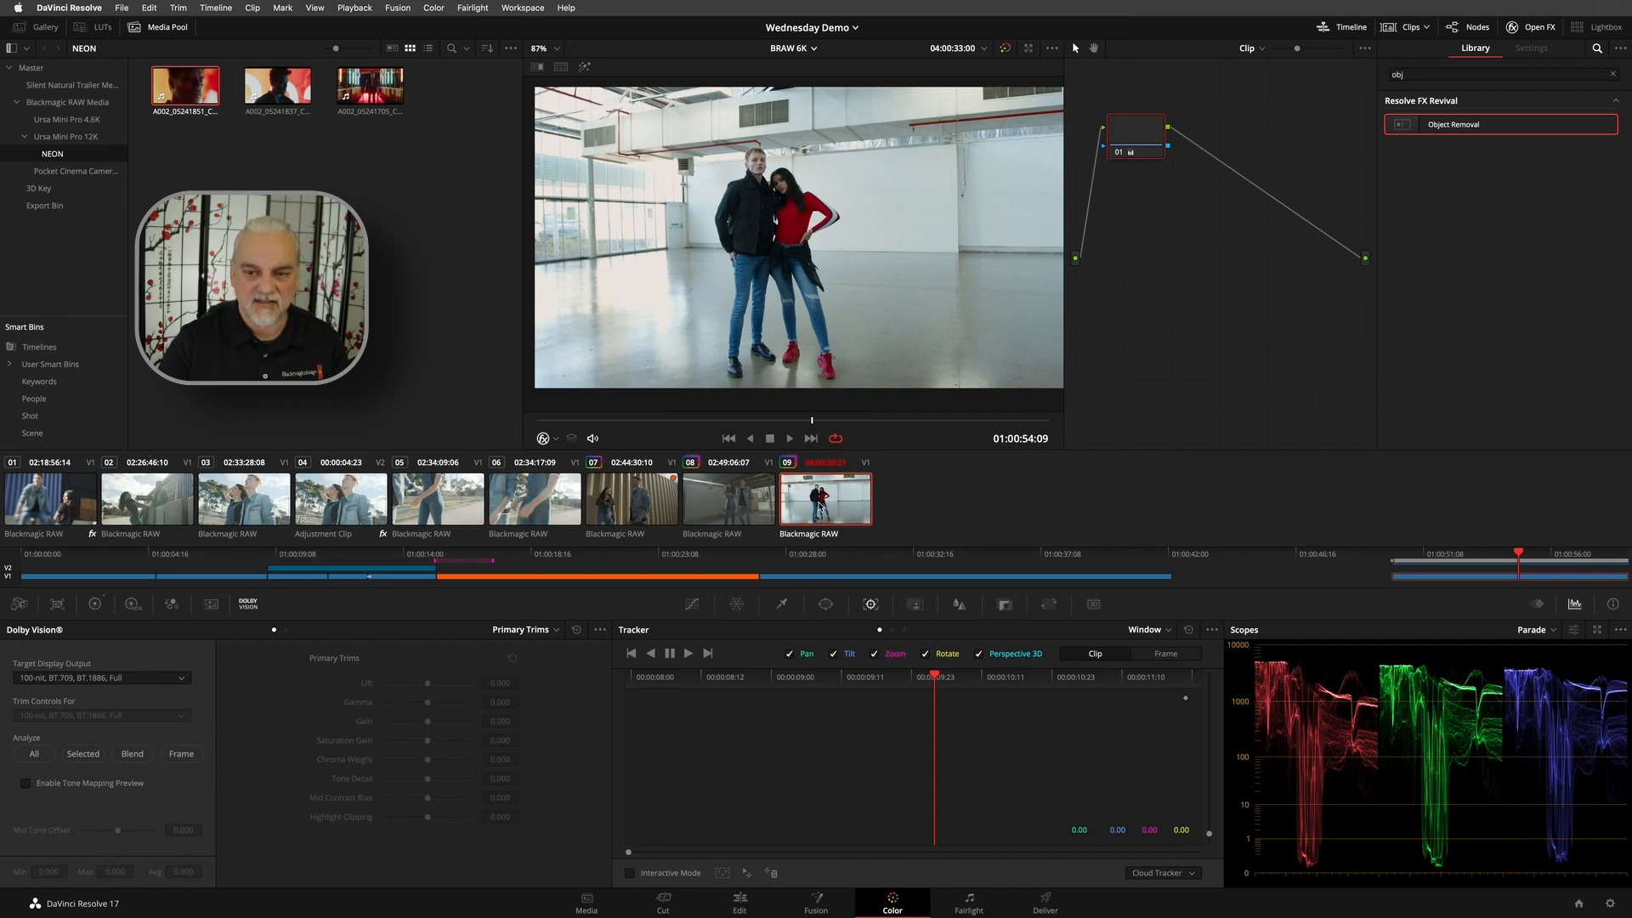
# - Inspect the last 6K clip's info and Camera Raw settings, and review its decode quality options without changing them
pyautogui.click(1612, 605)
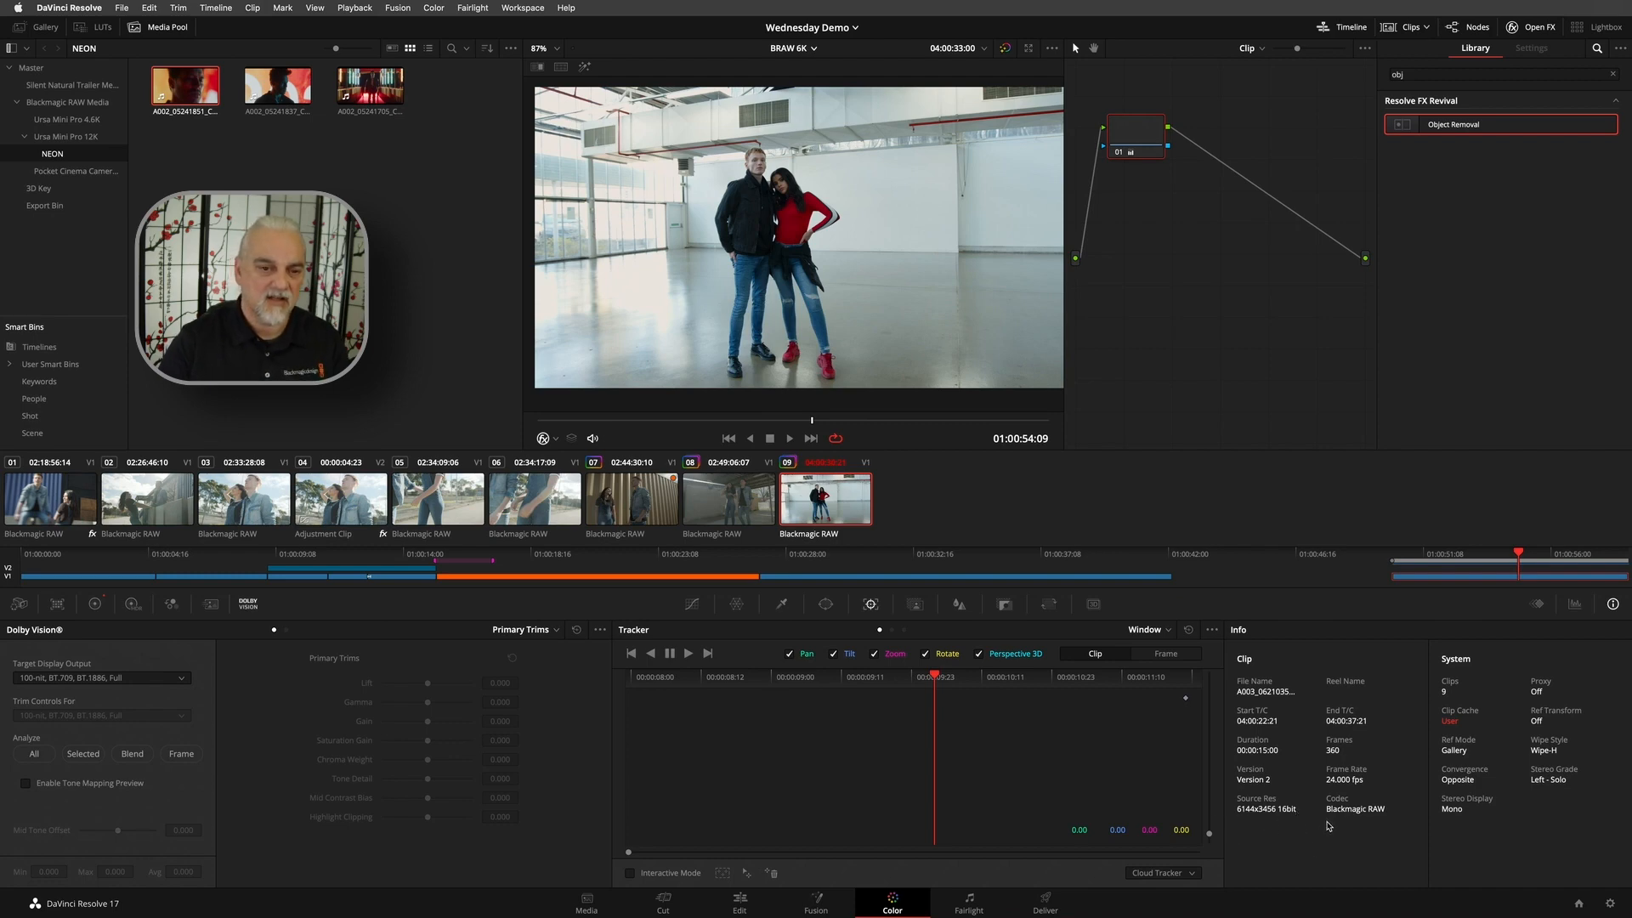
pyautogui.click(17, 606)
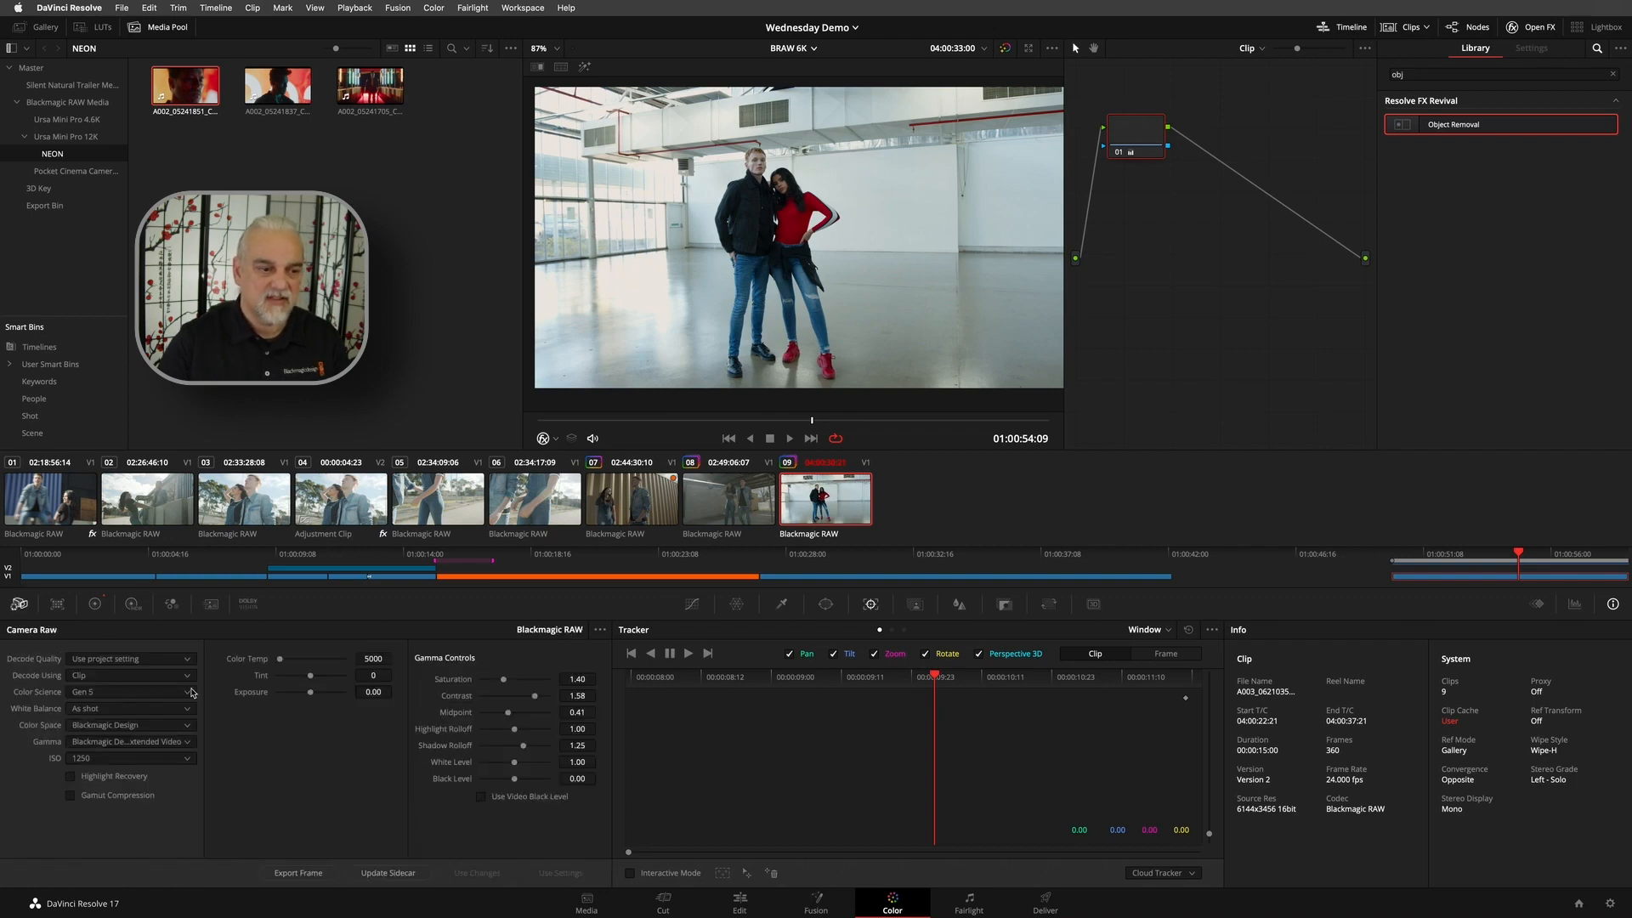
pyautogui.click(153, 660)
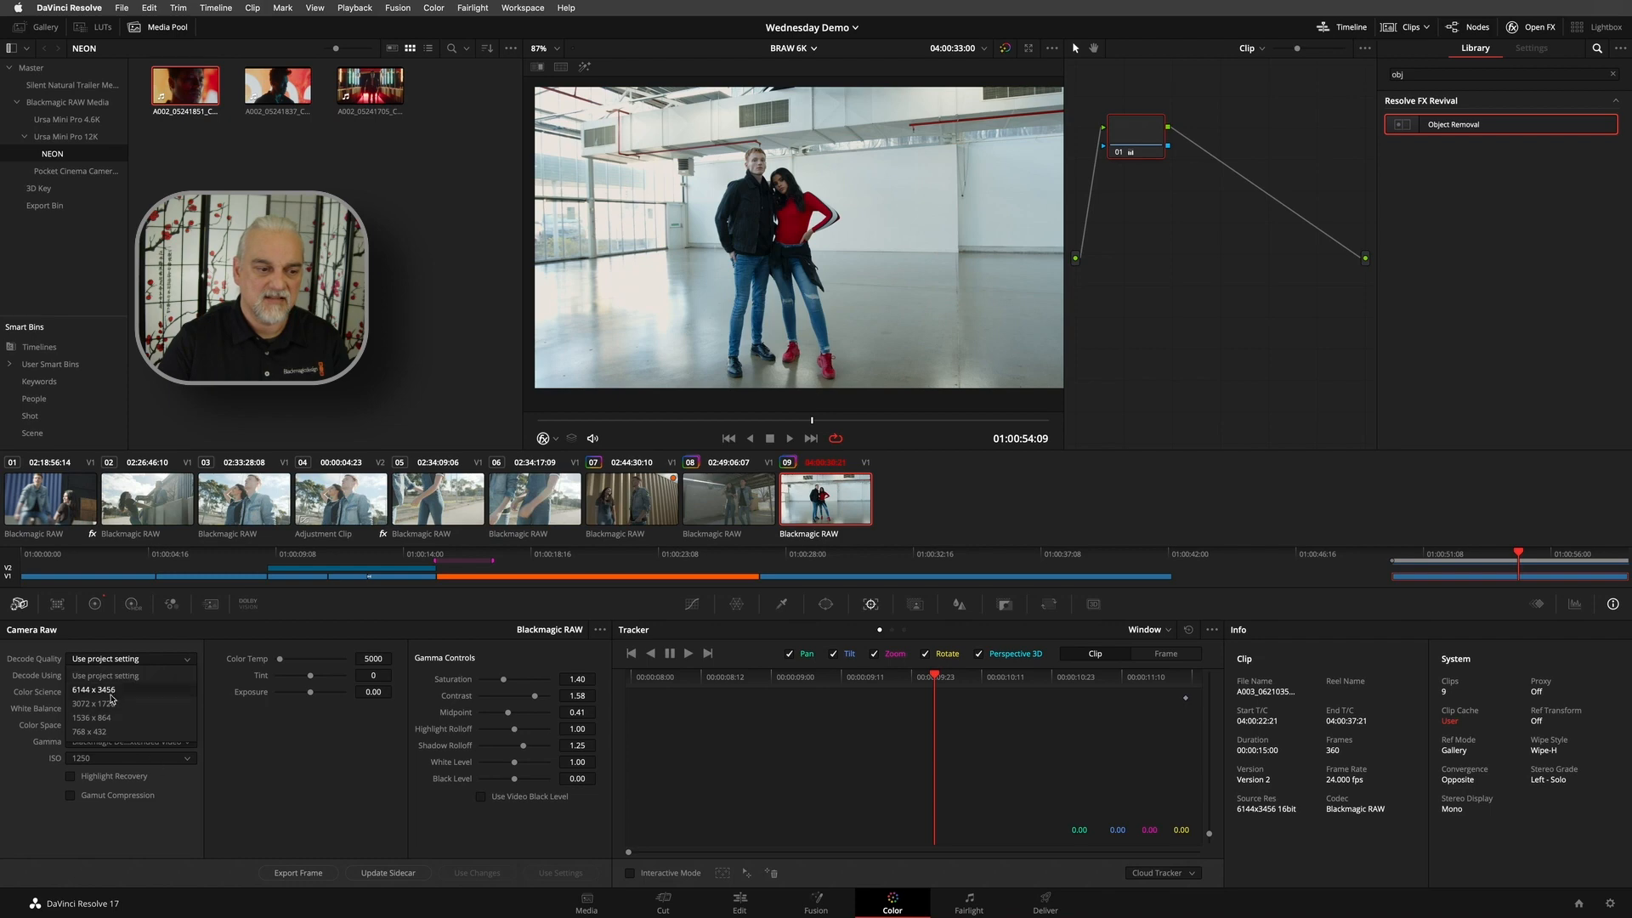
pyautogui.click(118, 851)
pyautogui.click(95, 679)
pyautogui.click(354, 824)
# - Try ISO 2000 and 5000 on the last clip in Camera Raw, and return the ISO to 1250
pyautogui.click(131, 758)
pyautogui.click(108, 806)
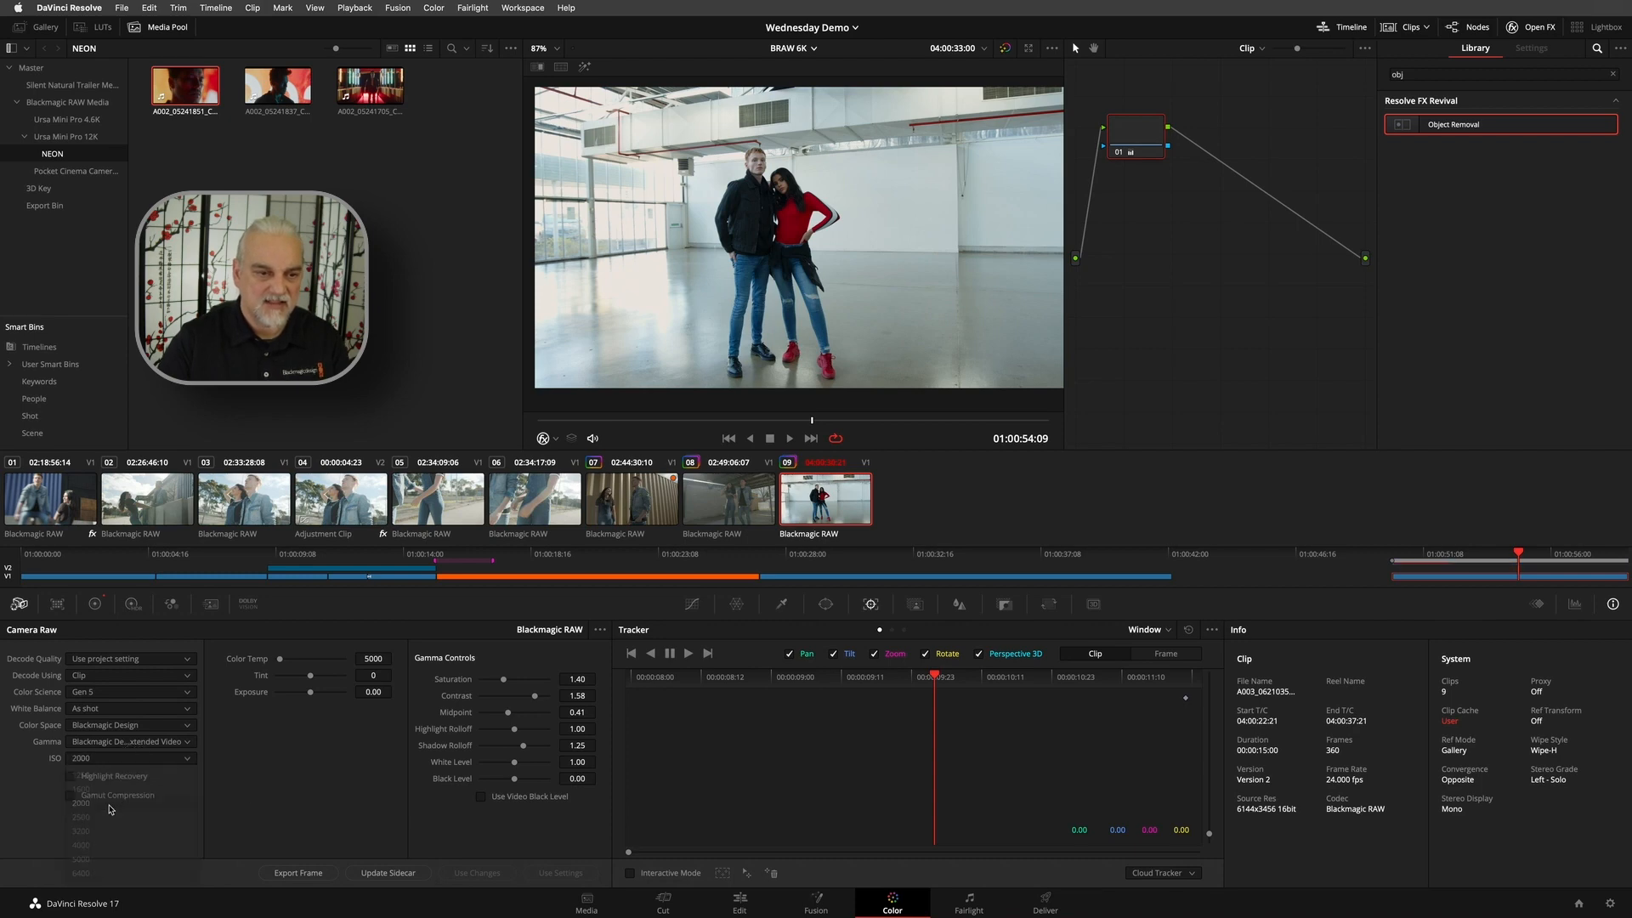
pyautogui.click(97, 761)
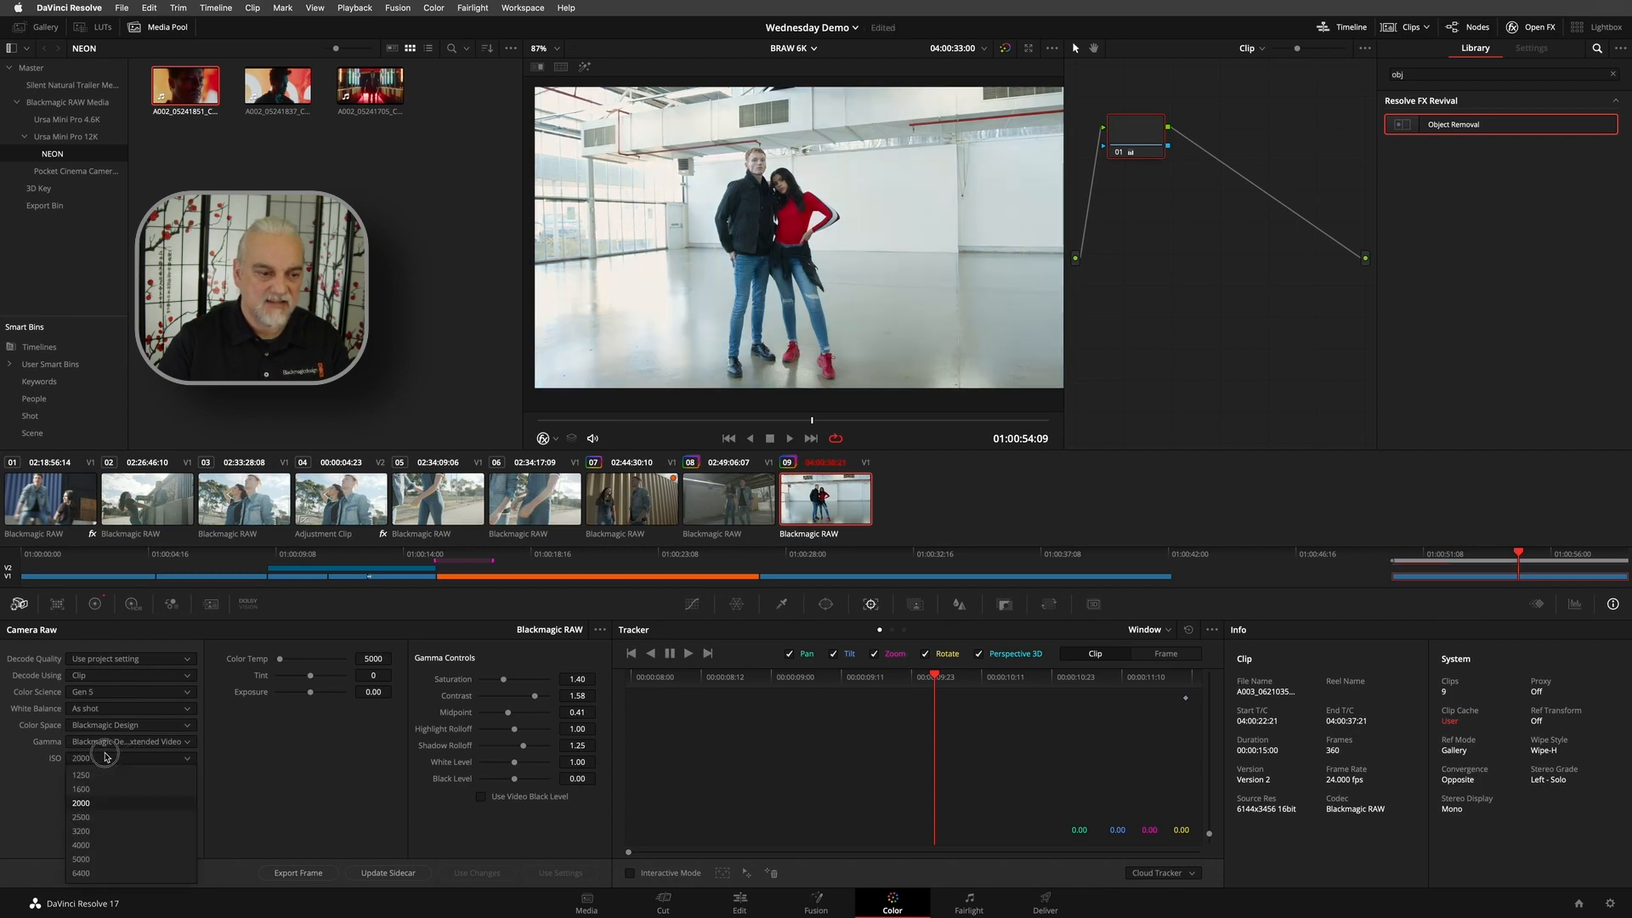
pyautogui.click(105, 860)
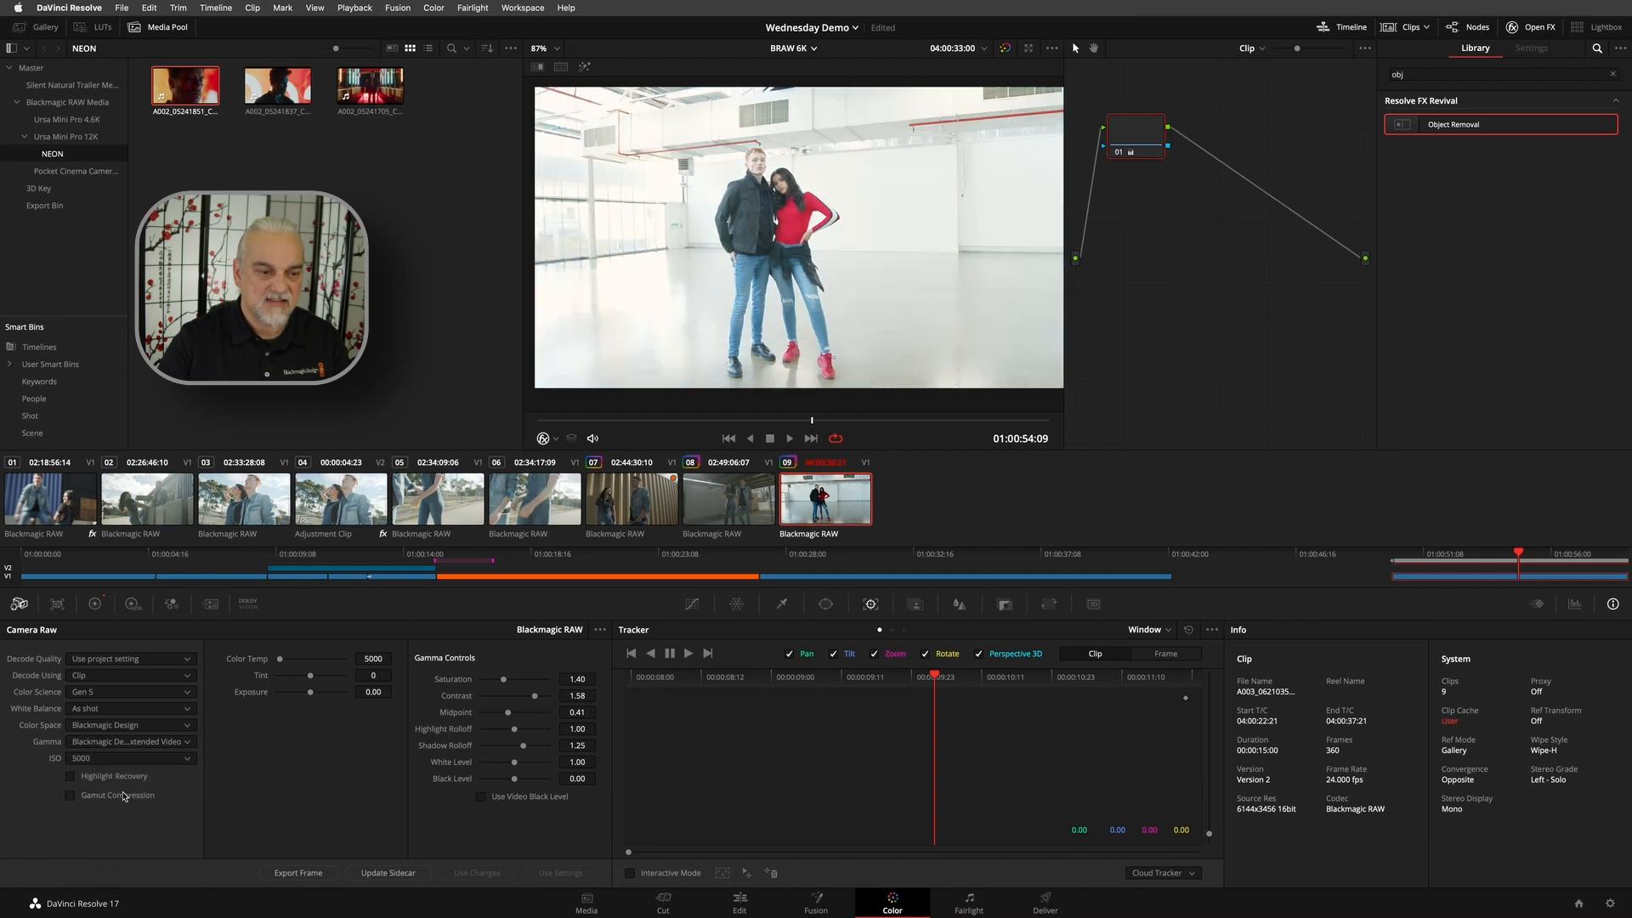
pyautogui.click(127, 758)
pyautogui.click(99, 779)
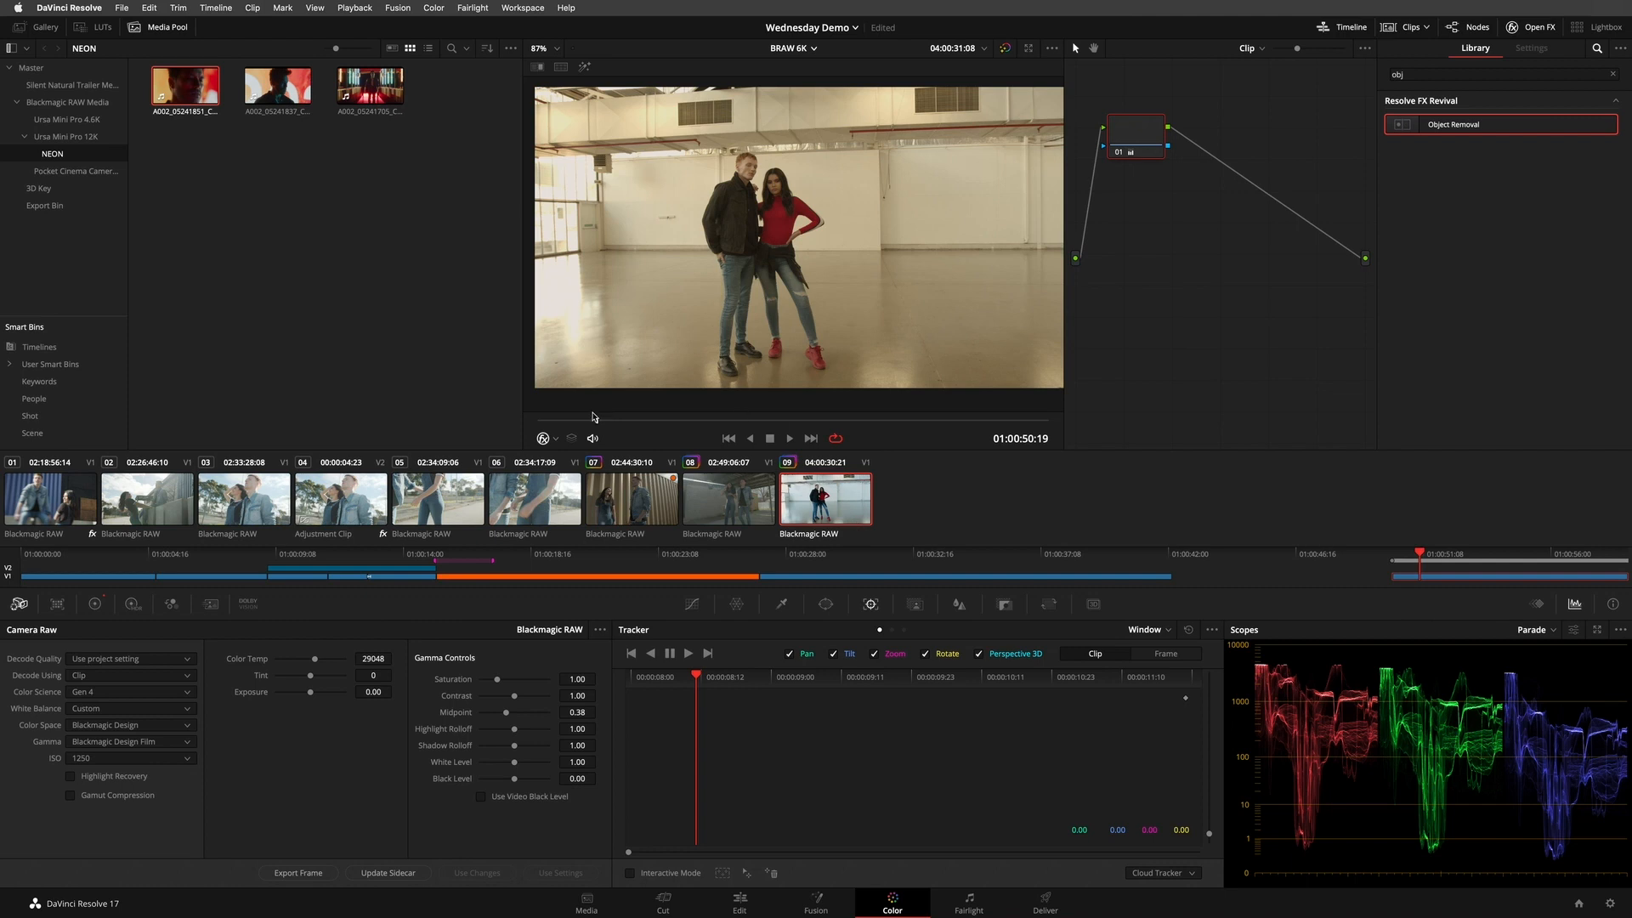
# - Show the Pocket Cinema Camera 6K bin and review the BRAW 6K timeline's settings without changing them
pyautogui.click(299, 229)
pyautogui.click(46, 171)
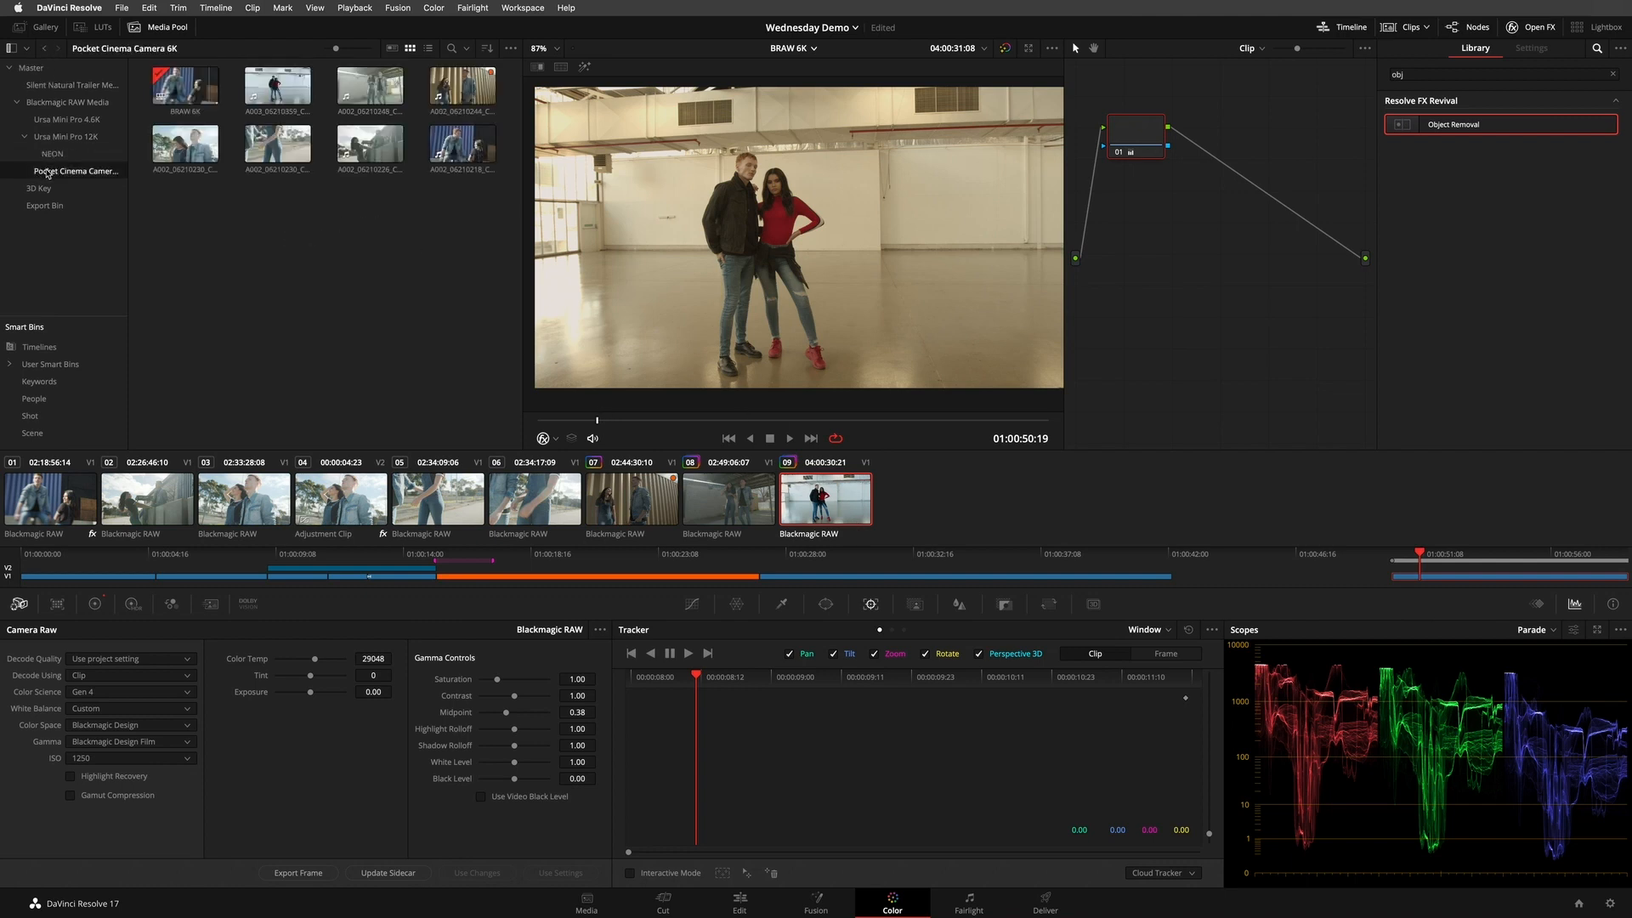
pyautogui.rightClick(189, 78)
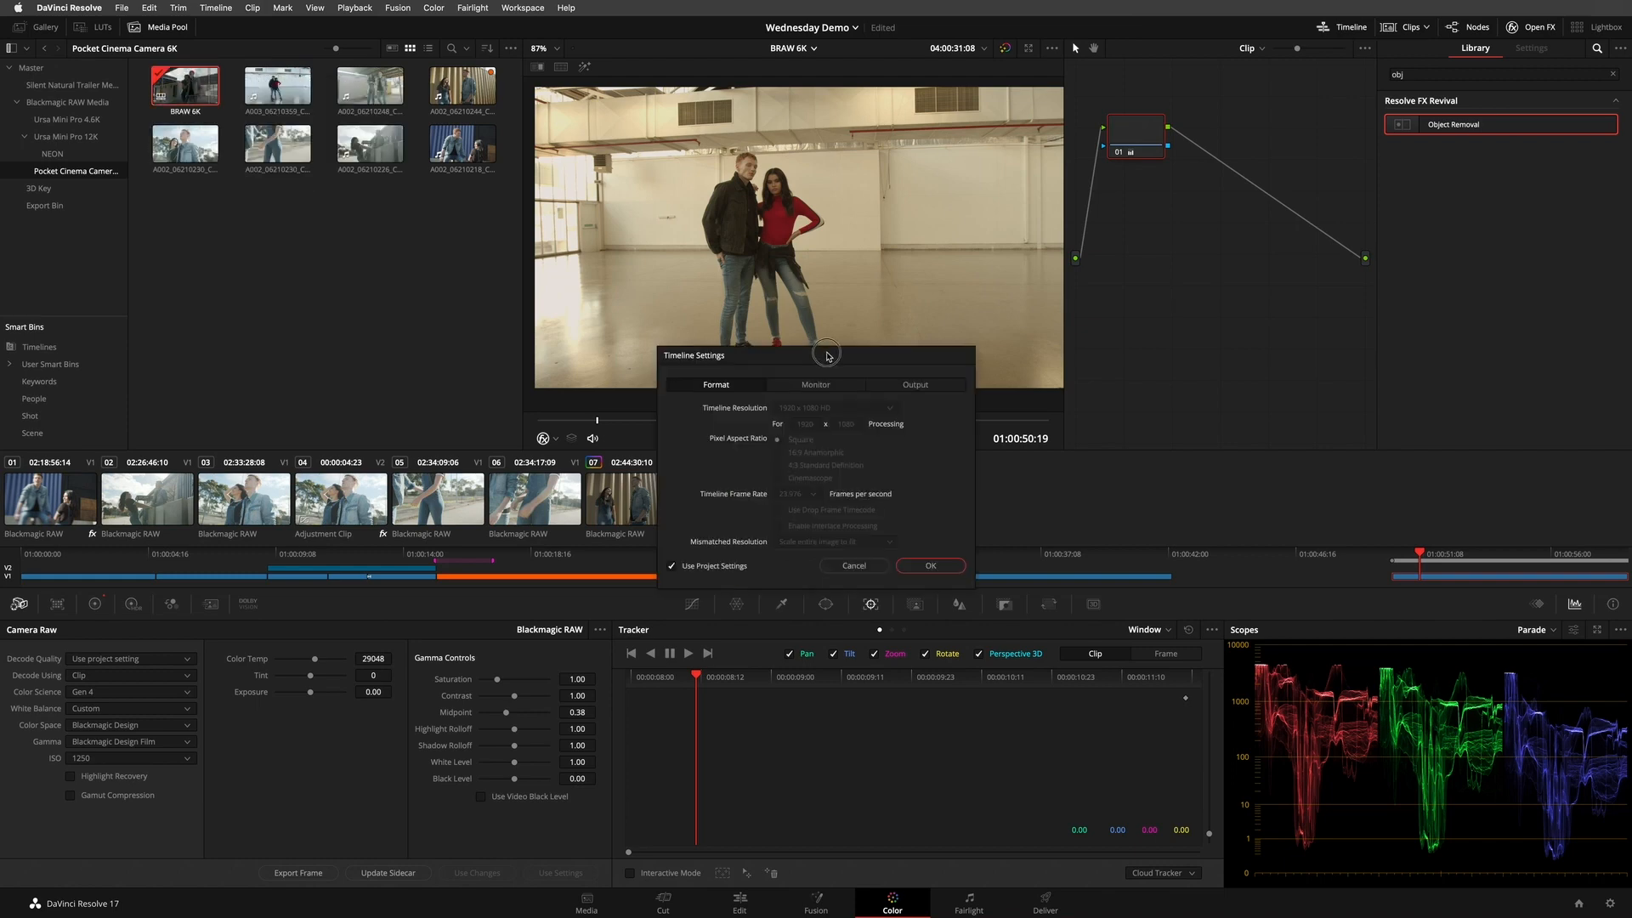
pyautogui.moveTo(827, 355); pyautogui.dragTo(825, 341)
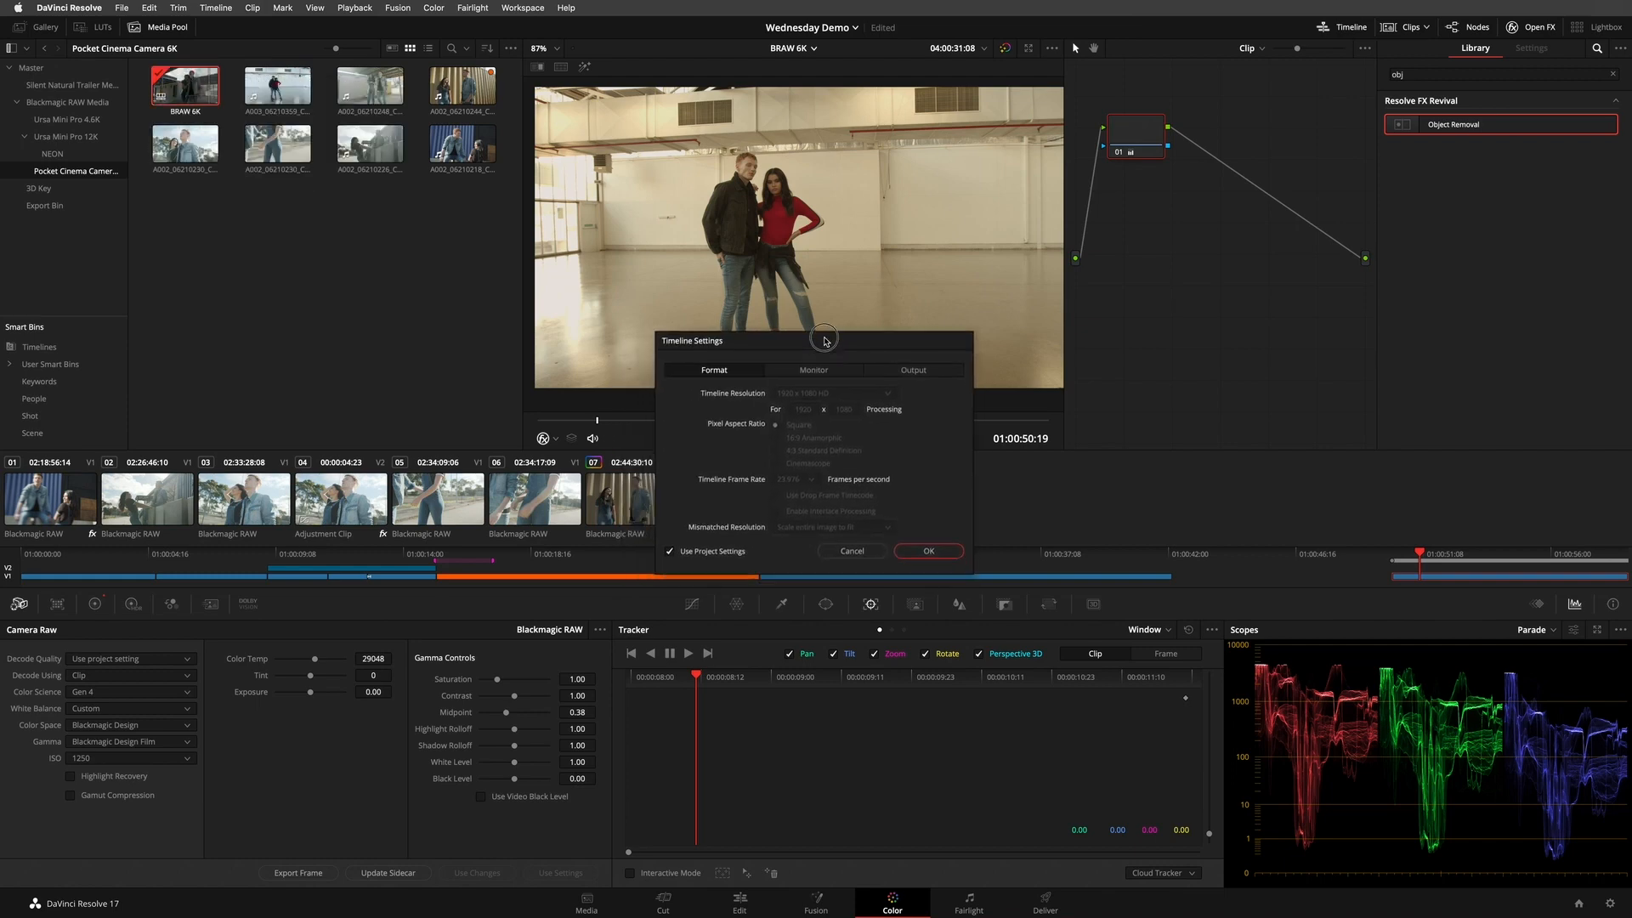
pyautogui.click(854, 551)
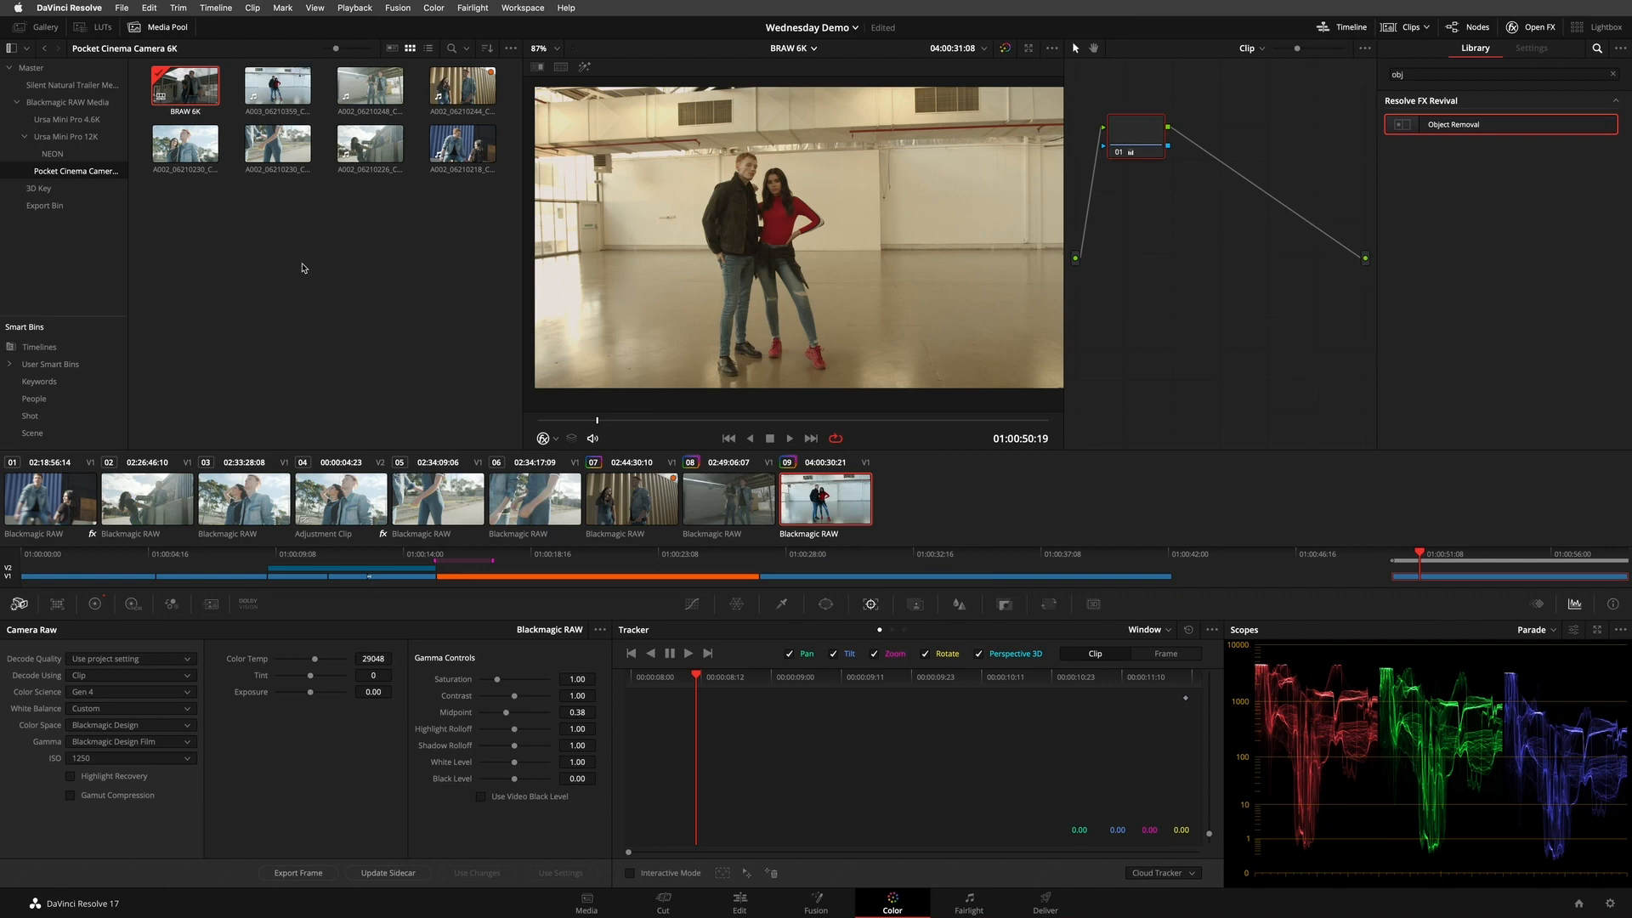
# - Load the BRAW 4.6K timeline from the Ursa Mini Pro 4.6K bin and move the playhead to 01:06:42:00
pyautogui.click(71, 119)
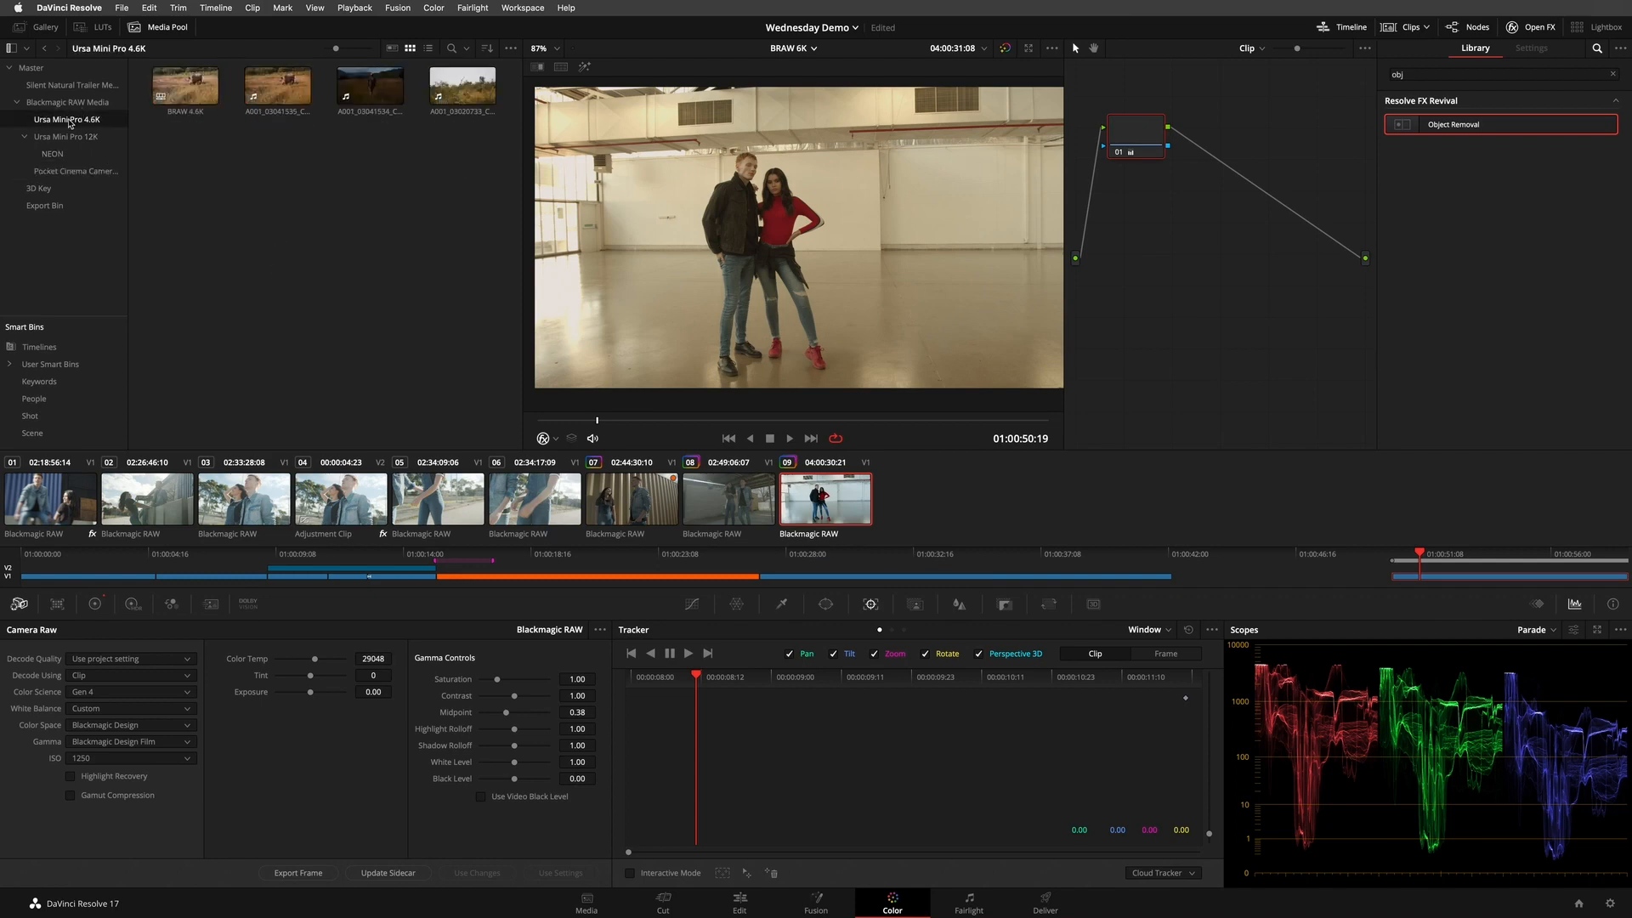
pyautogui.doubleClick(183, 88)
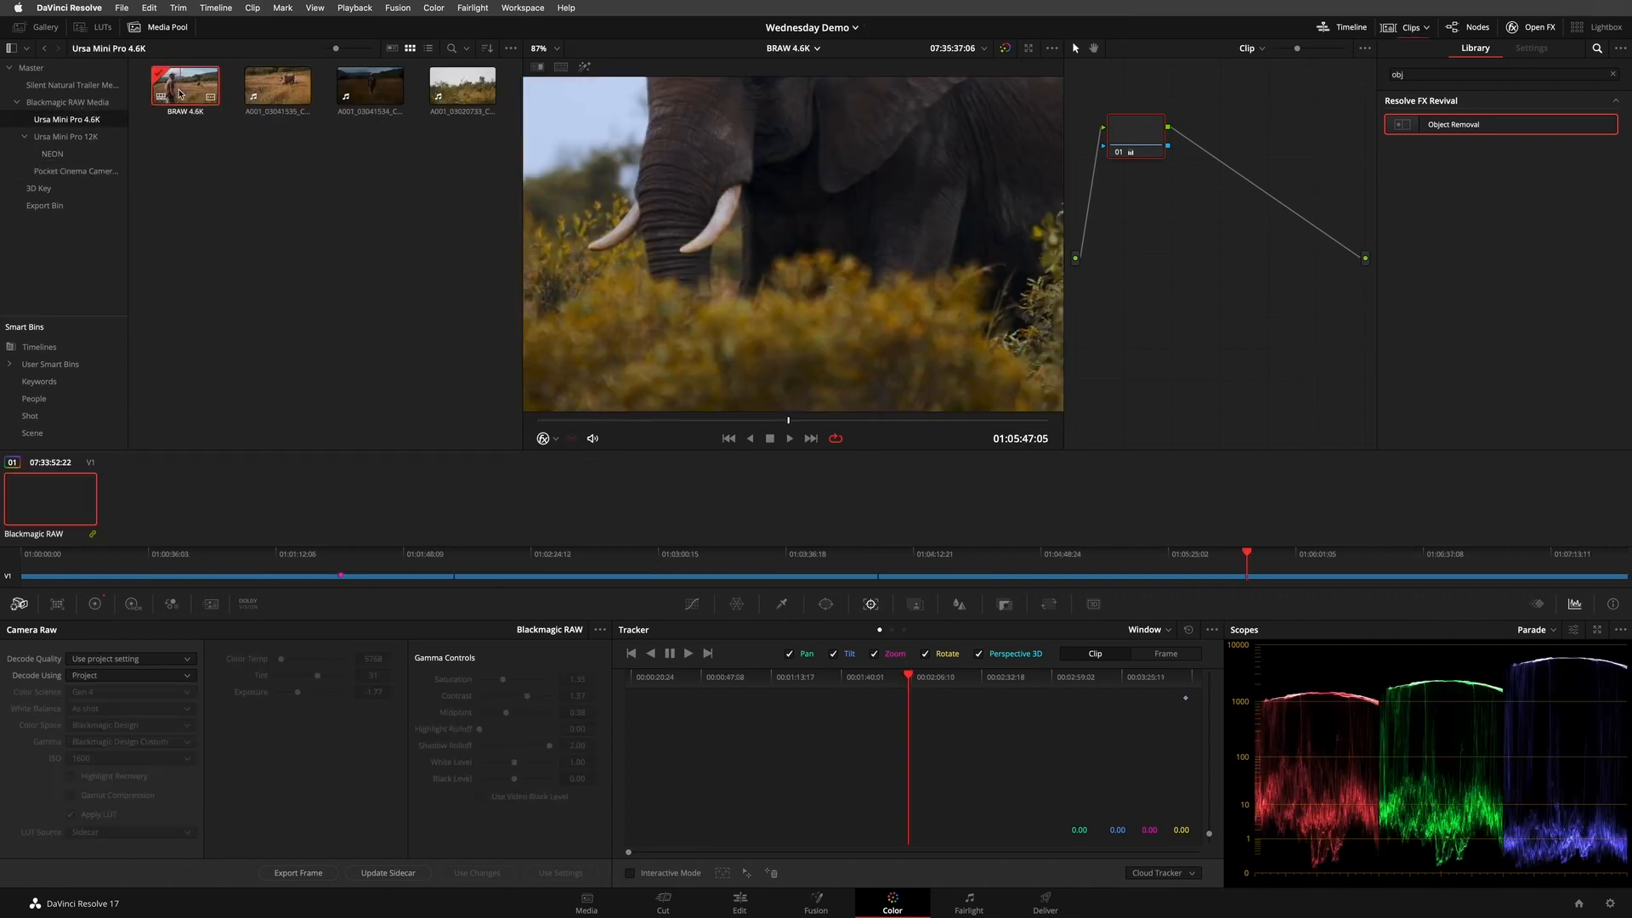
pyautogui.moveTo(876, 421); pyautogui.dragTo(919, 421)
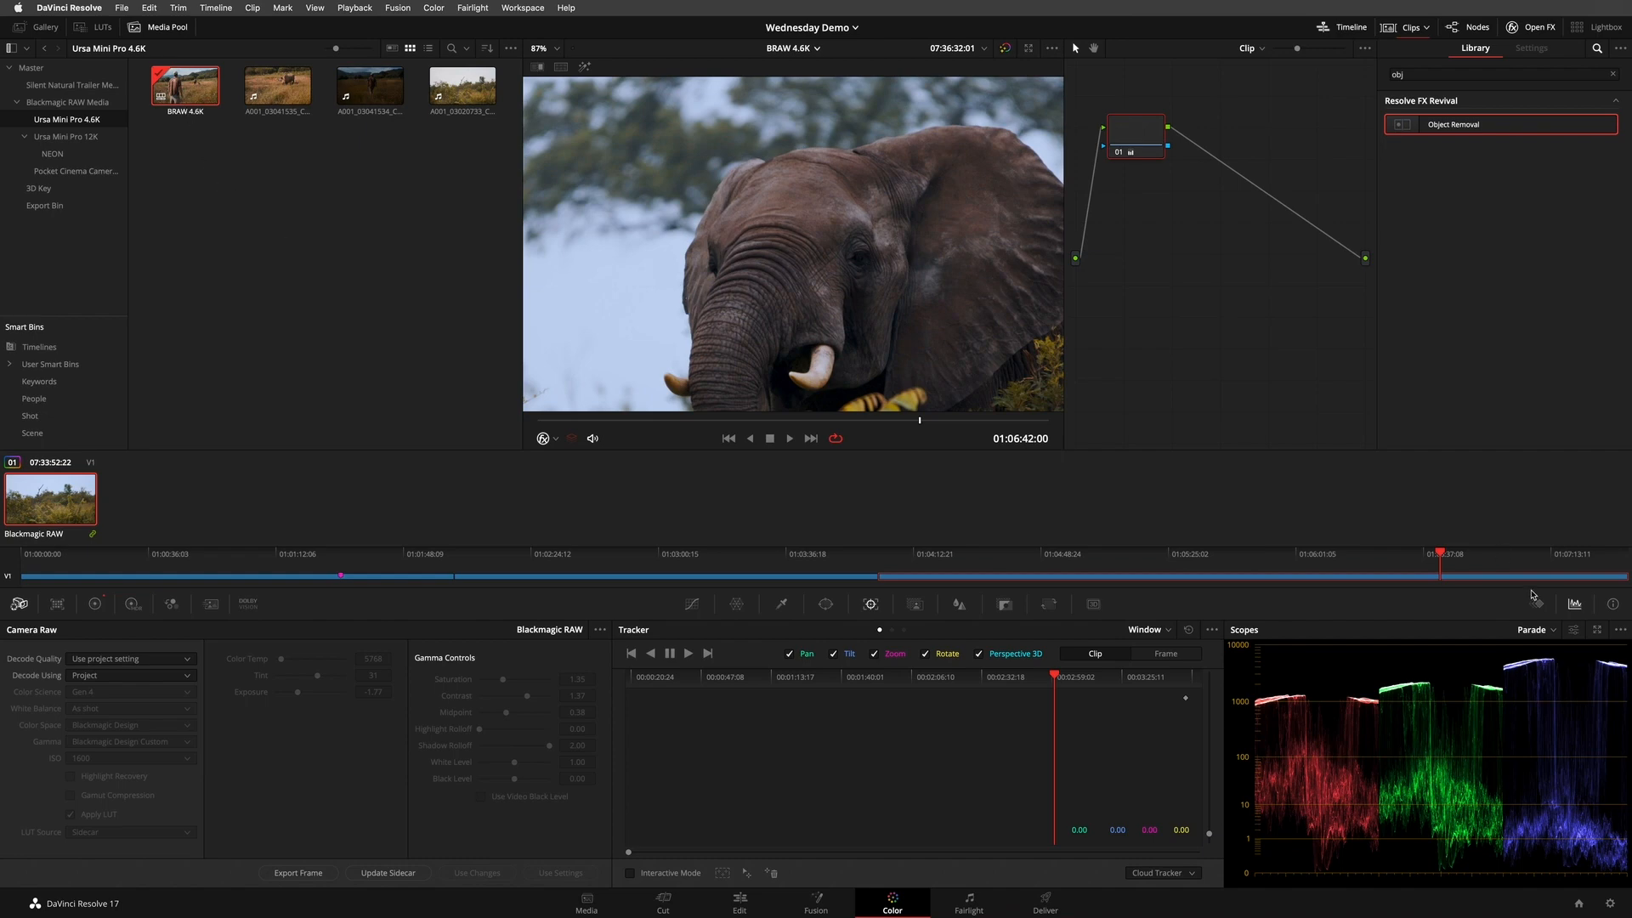
# - Check the elephant clip's source info and the BRAW 4.6K timeline's settings, leaving both as they are
pyautogui.click(1612, 604)
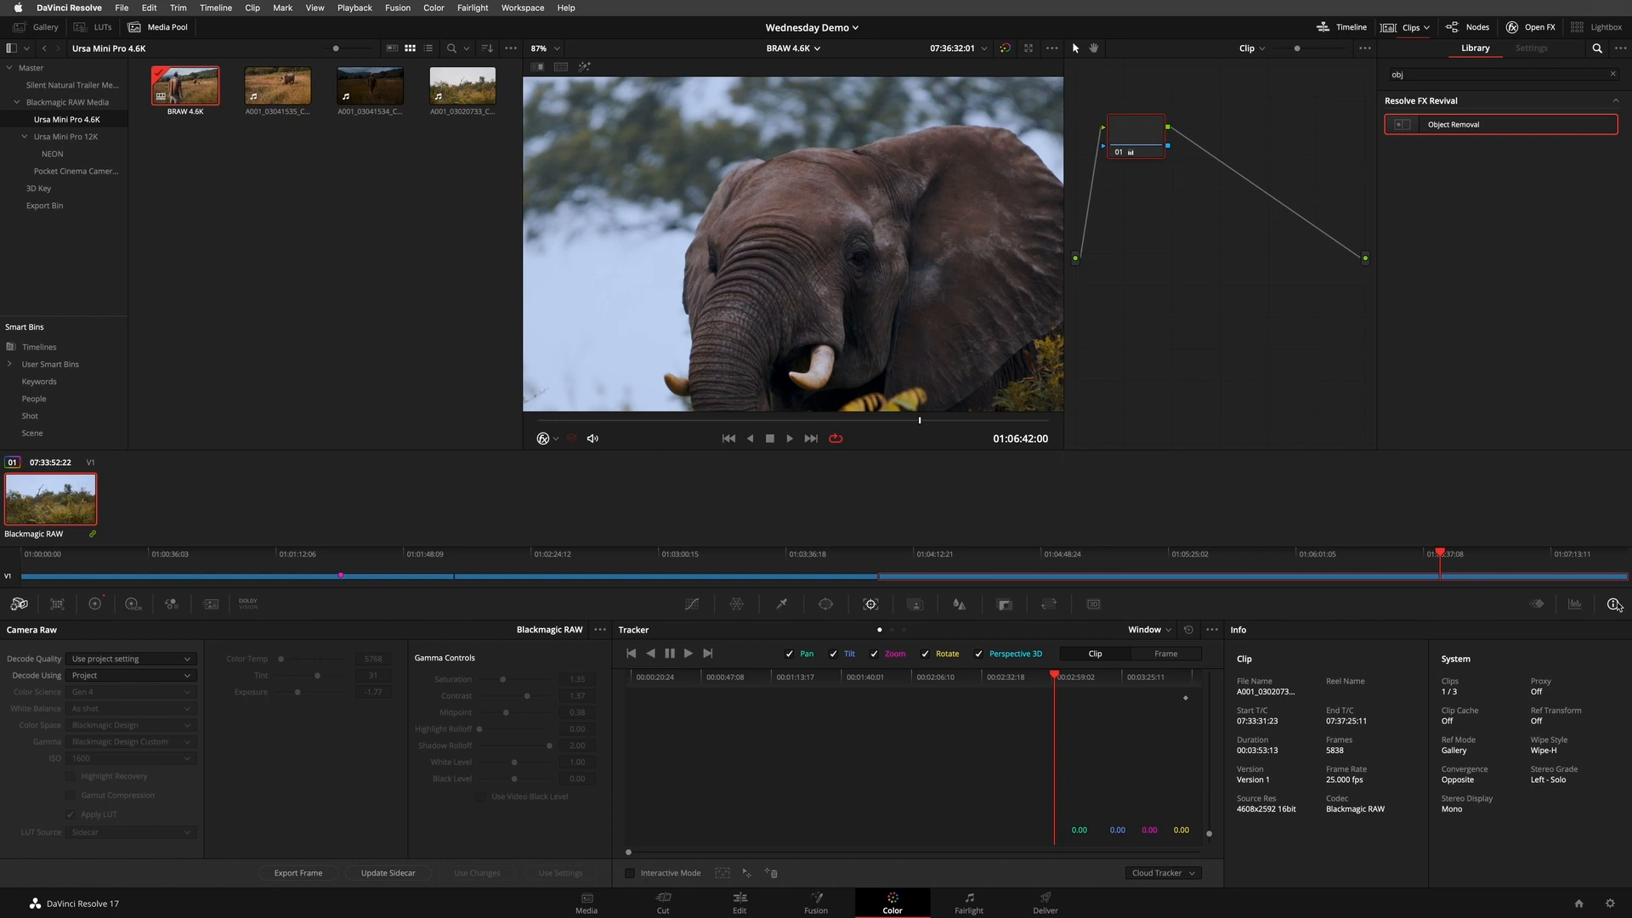
pyautogui.click(1575, 603)
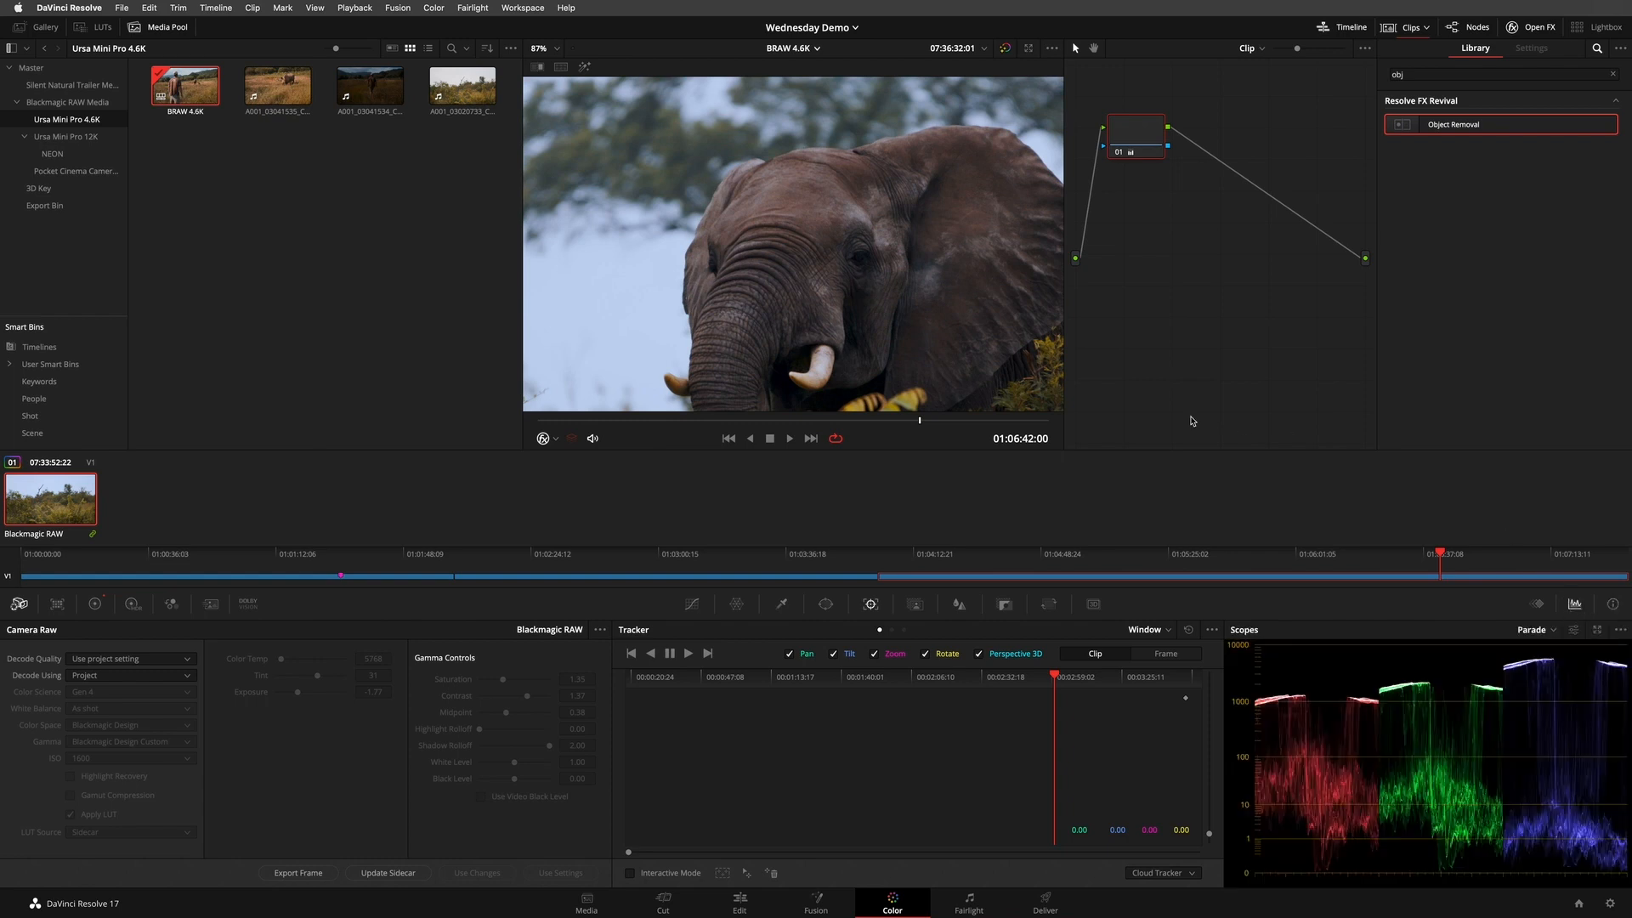
pyautogui.rightClick(185, 86)
pyautogui.moveTo(357, 93)
pyautogui.click(454, 97)
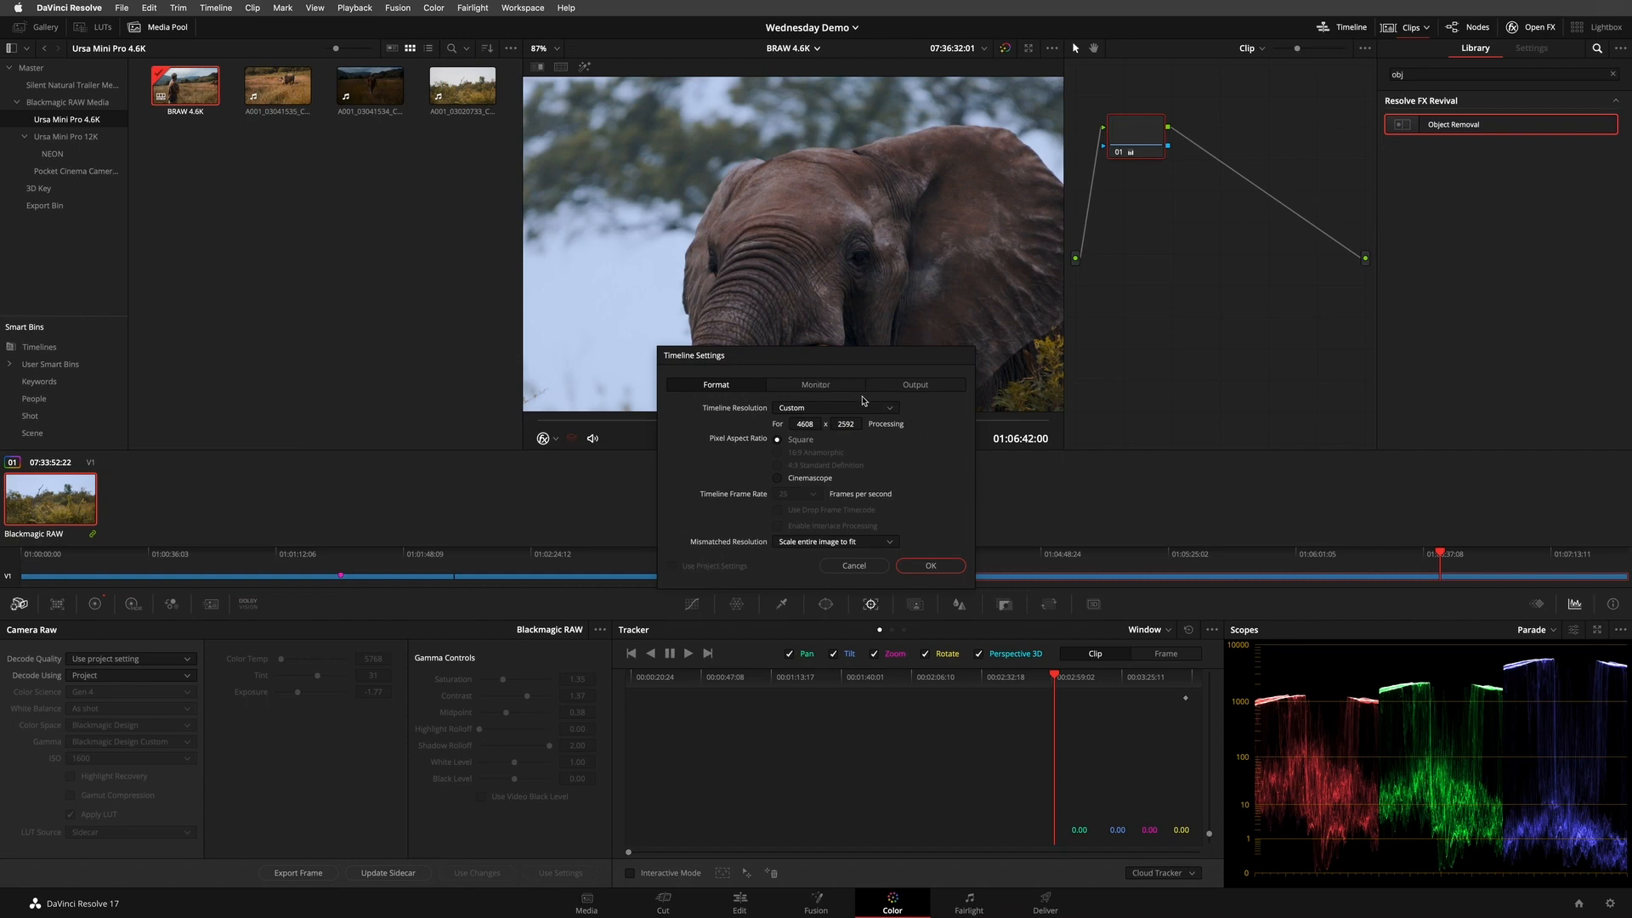
pyautogui.click(855, 565)
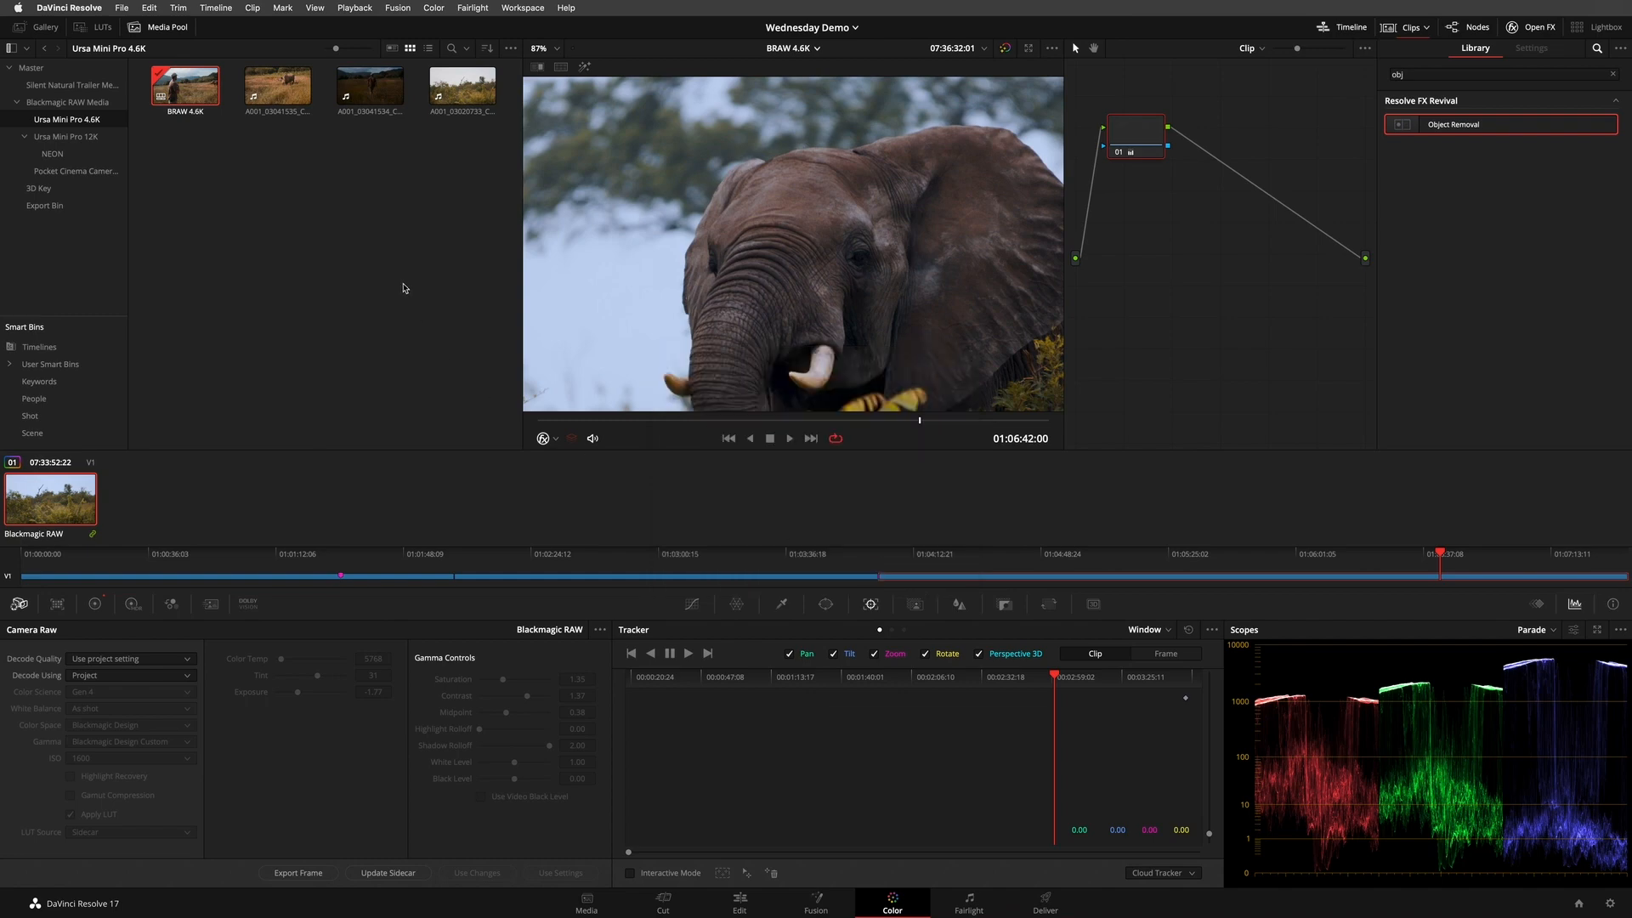
# - Play the elephant clip briefly, switch to the Edit page and scrub the BRAW 4.6K timeline to 01:06:22:06
pyautogui.press('space')
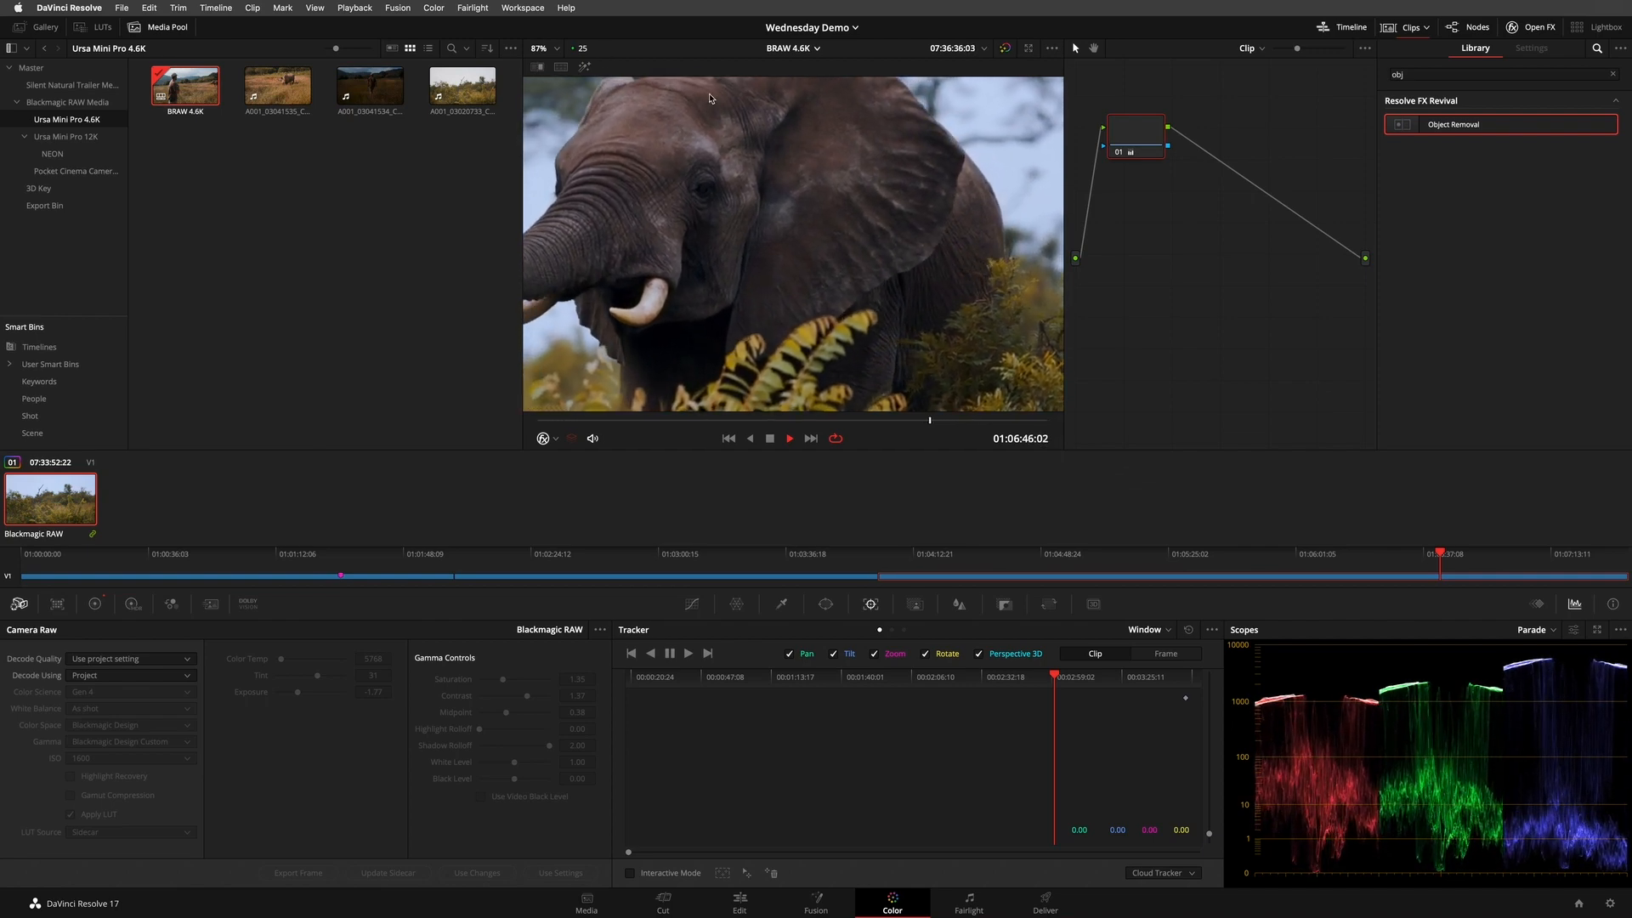
pyautogui.press('space')
pyautogui.click(740, 902)
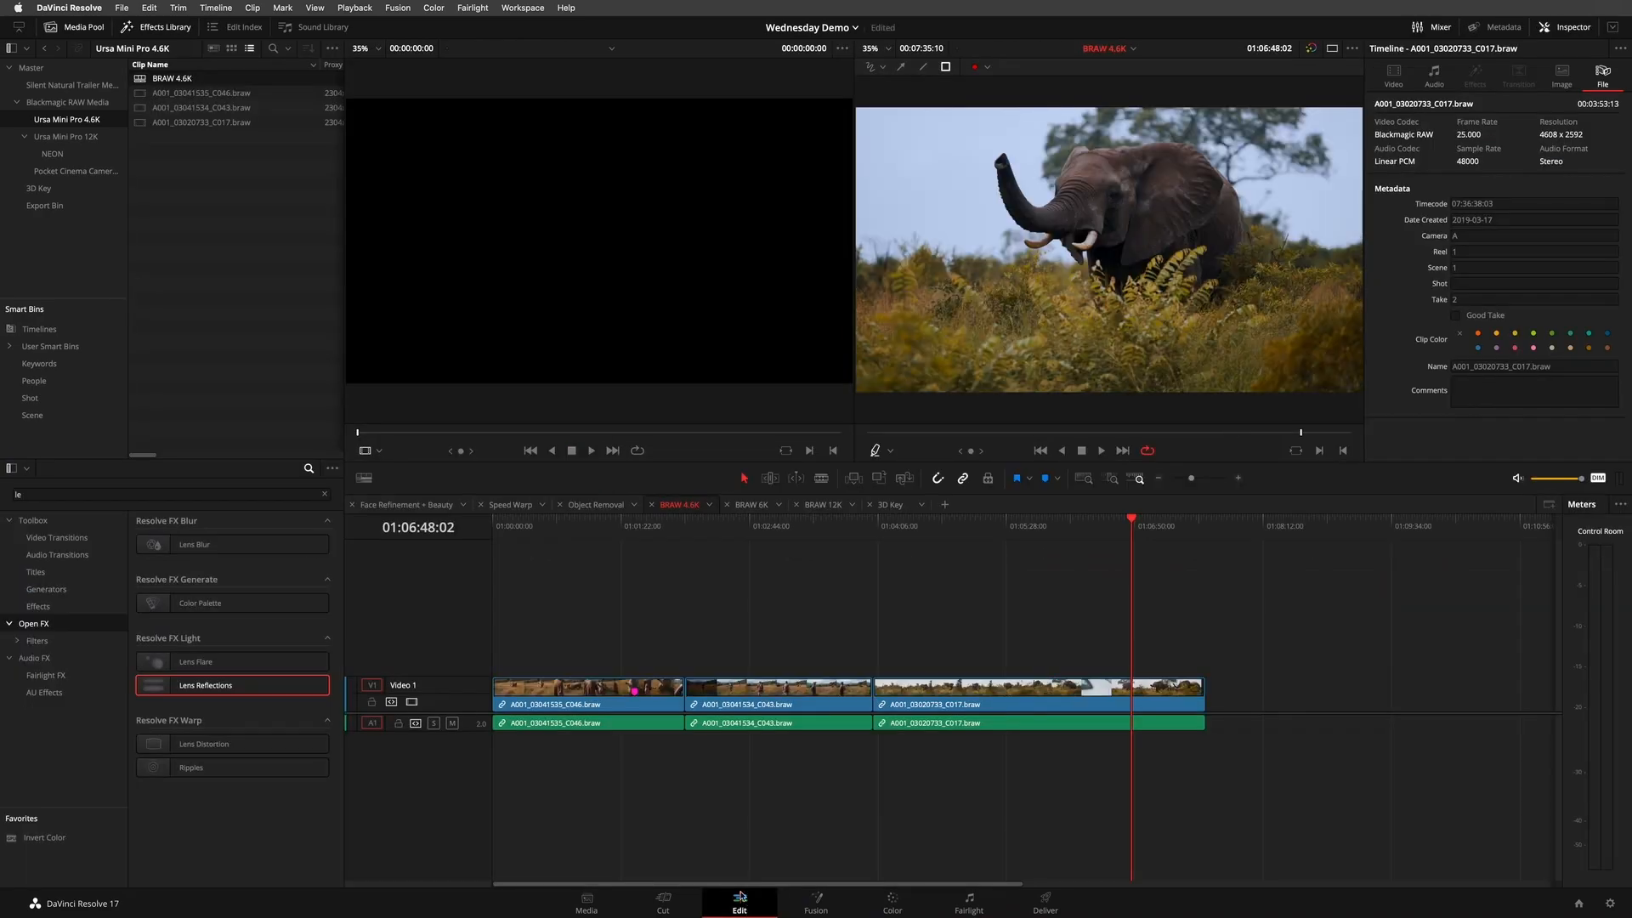
pyautogui.moveTo(1080, 532)
pyautogui.mouseDown()
pyautogui.moveTo(681, 532)
pyautogui.moveTo(703, 510)
pyautogui.moveTo(936, 477)
pyautogui.moveTo(565, 520)
pyautogui.moveTo(1091, 534)
pyautogui.mouseUp()
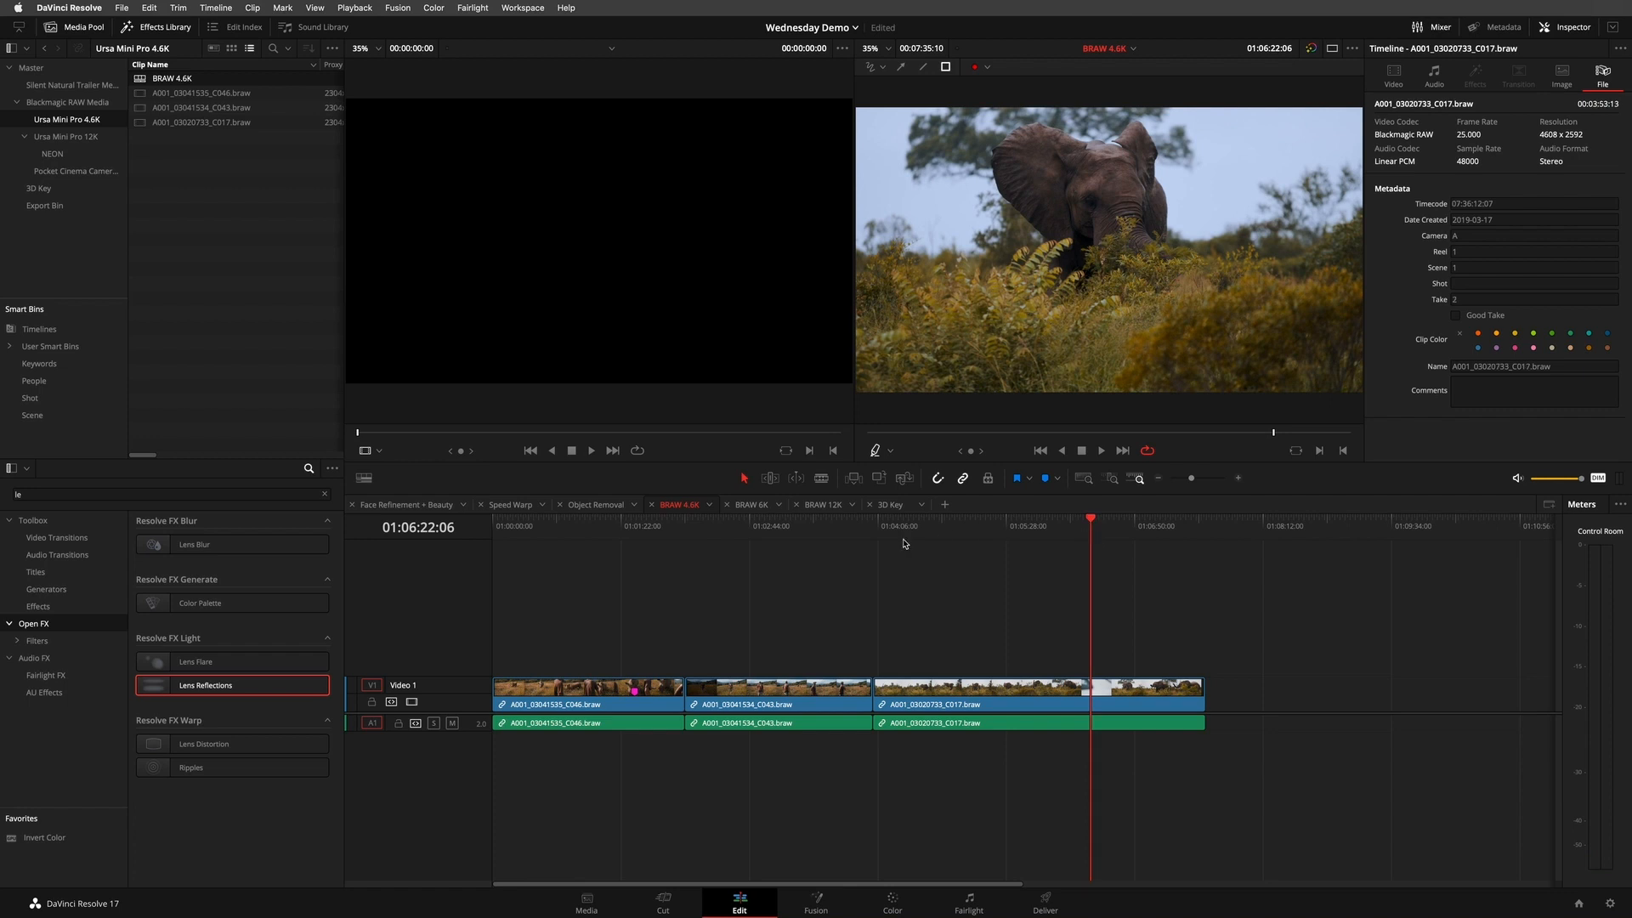
# - Scrub the BRAW 12K timeline to 01:00:12:15, and the BRAW 6K timeline to 01:00:38:12
pyautogui.click(822, 505)
pyautogui.moveTo(710, 522); pyautogui.dragTo(1023, 536)
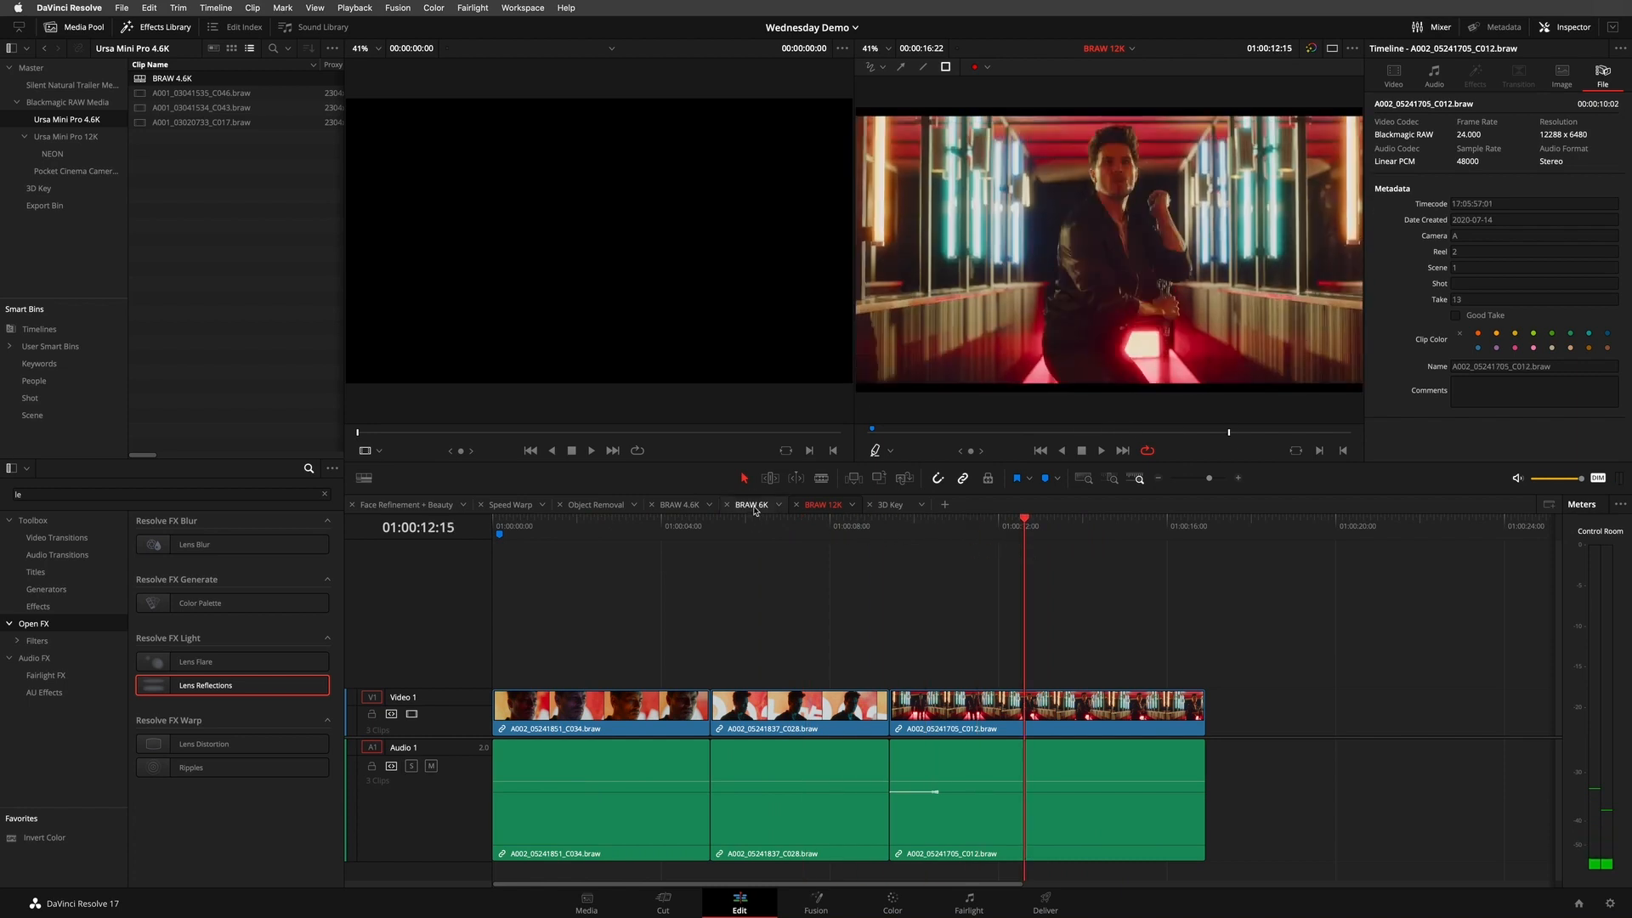
pyautogui.click(751, 505)
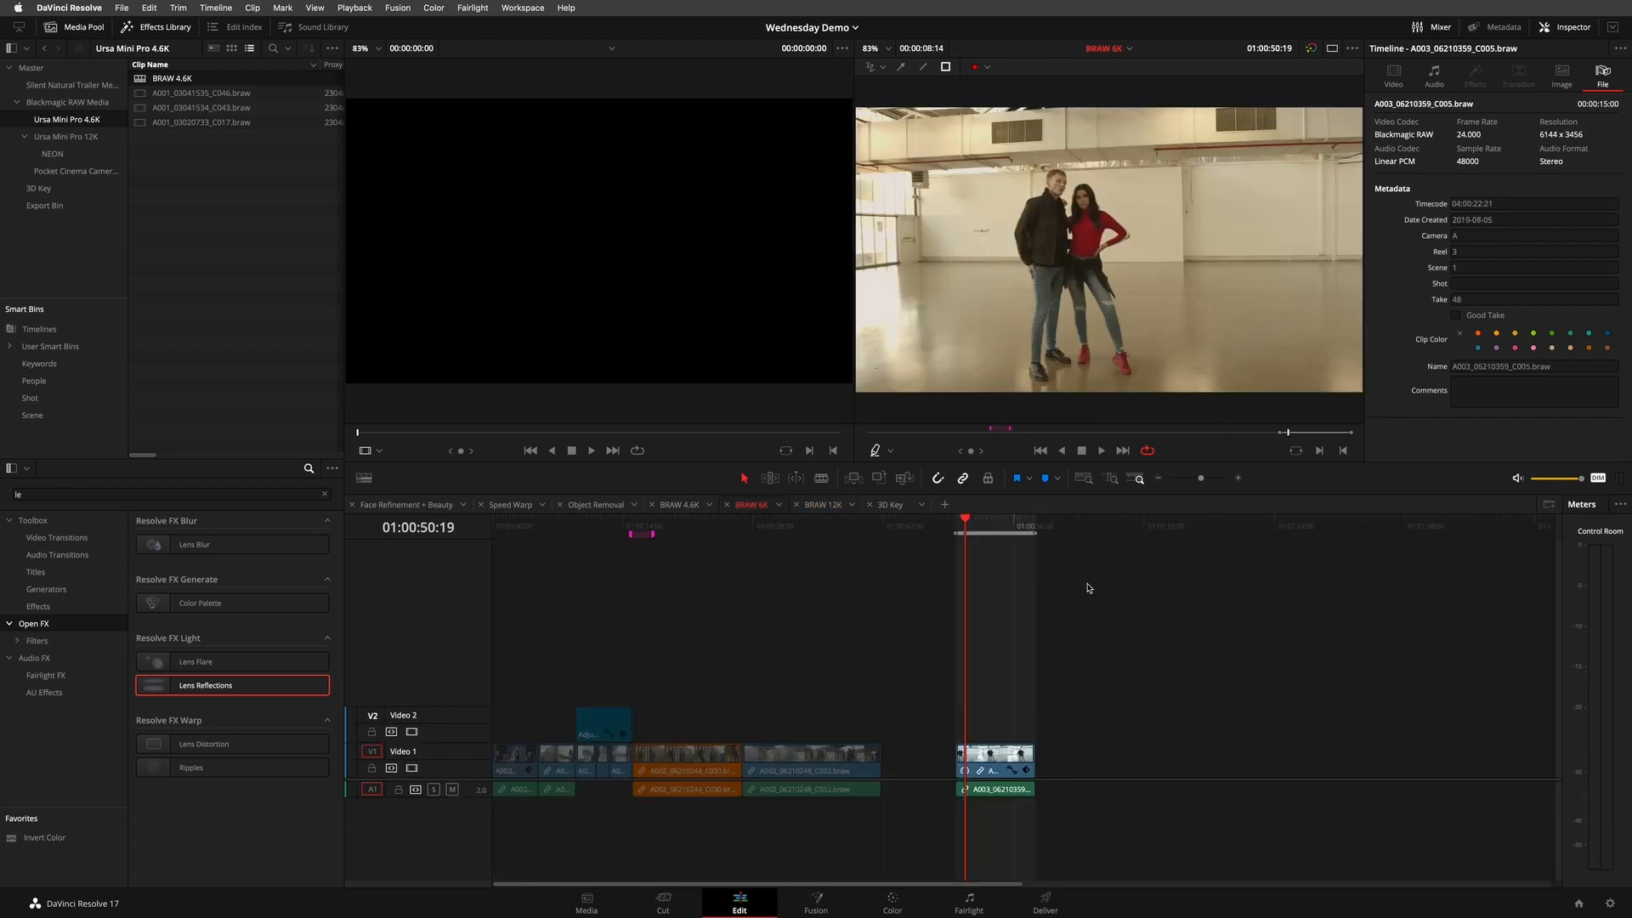
pyautogui.moveTo(1008, 523); pyautogui.dragTo(809, 527)
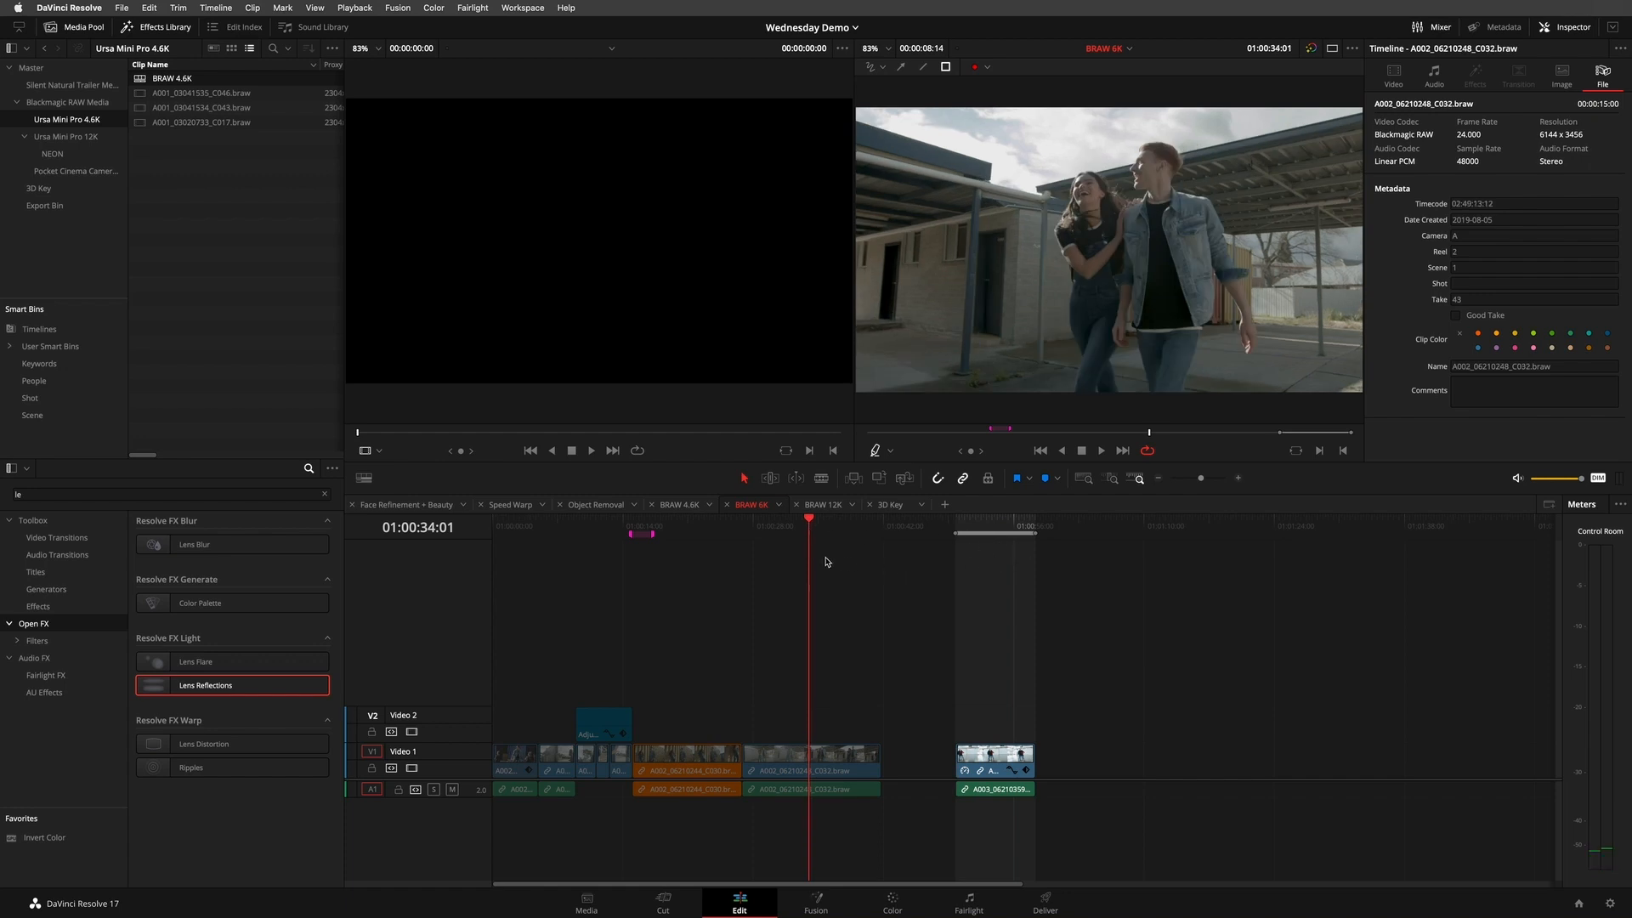
pyautogui.moveTo(796, 527); pyautogui.dragTo(851, 507)
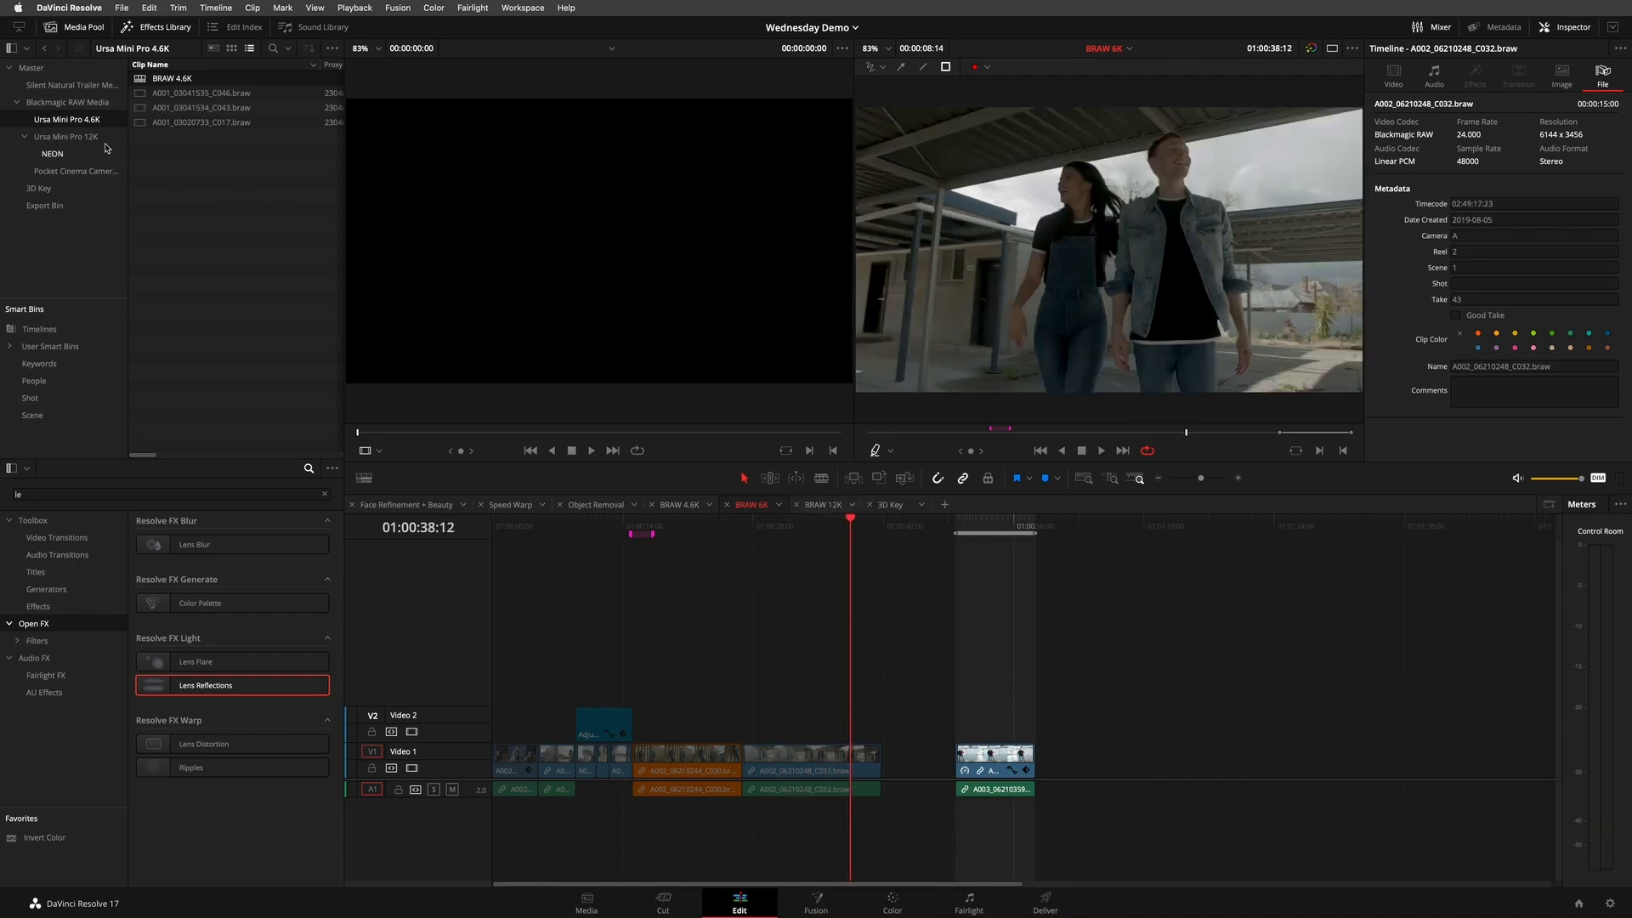
# - Override the project settings for the BRAW 6K timeline with a timeline resolution of 3840 x 2160 Ultra HD
pyautogui.click(76, 171)
pyautogui.rightClick(158, 81)
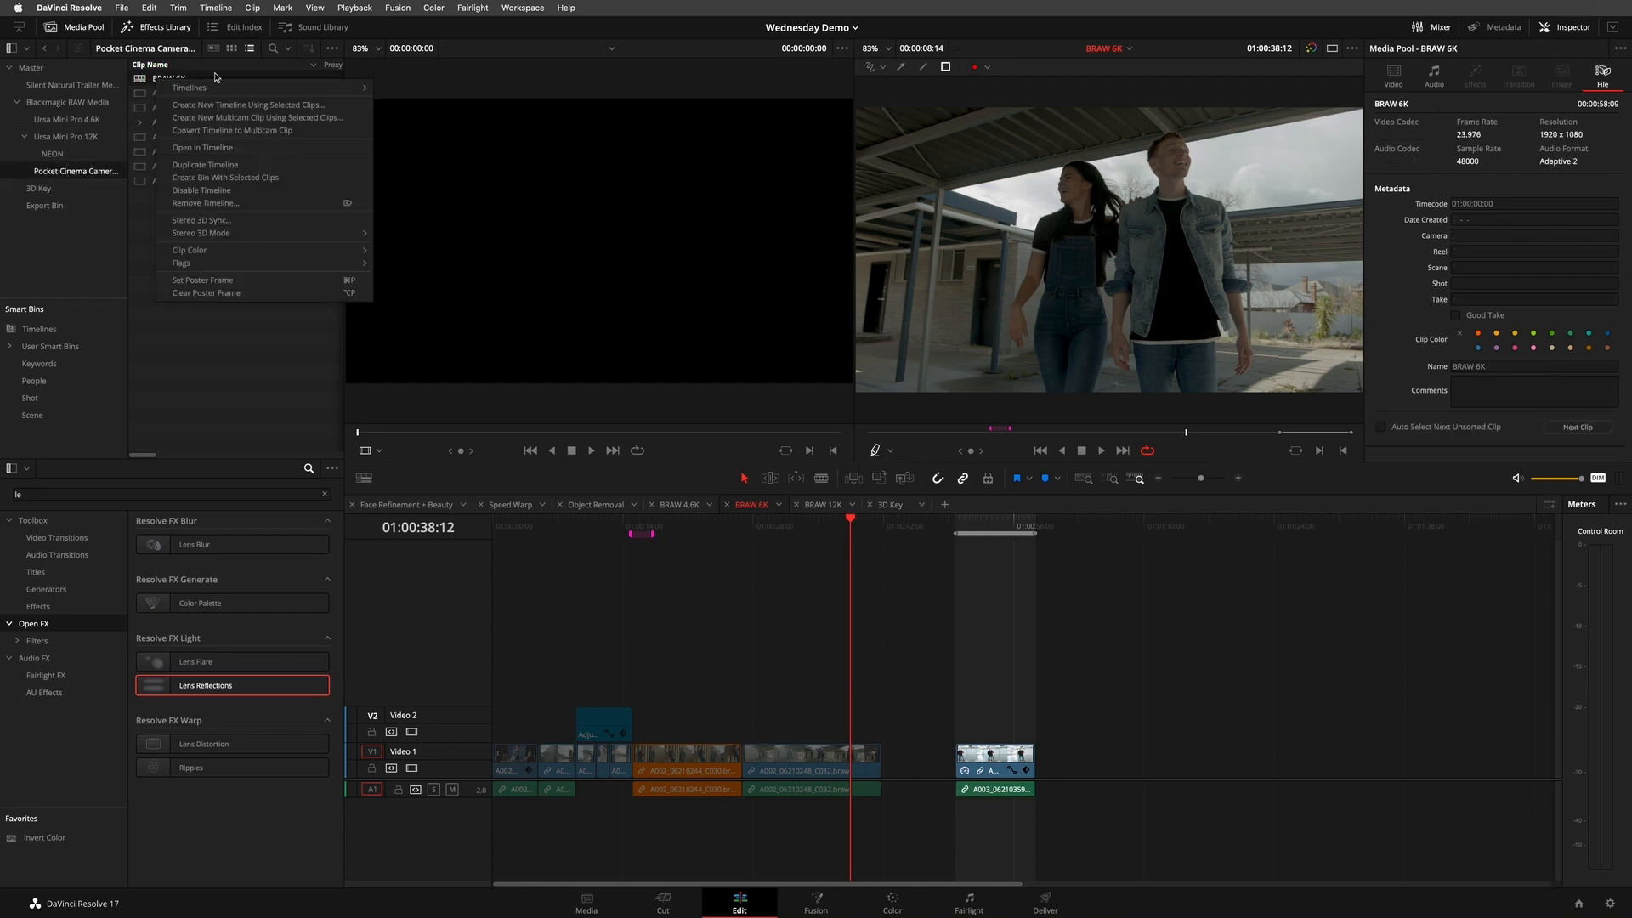
pyautogui.moveTo(223, 88)
pyautogui.click(440, 92)
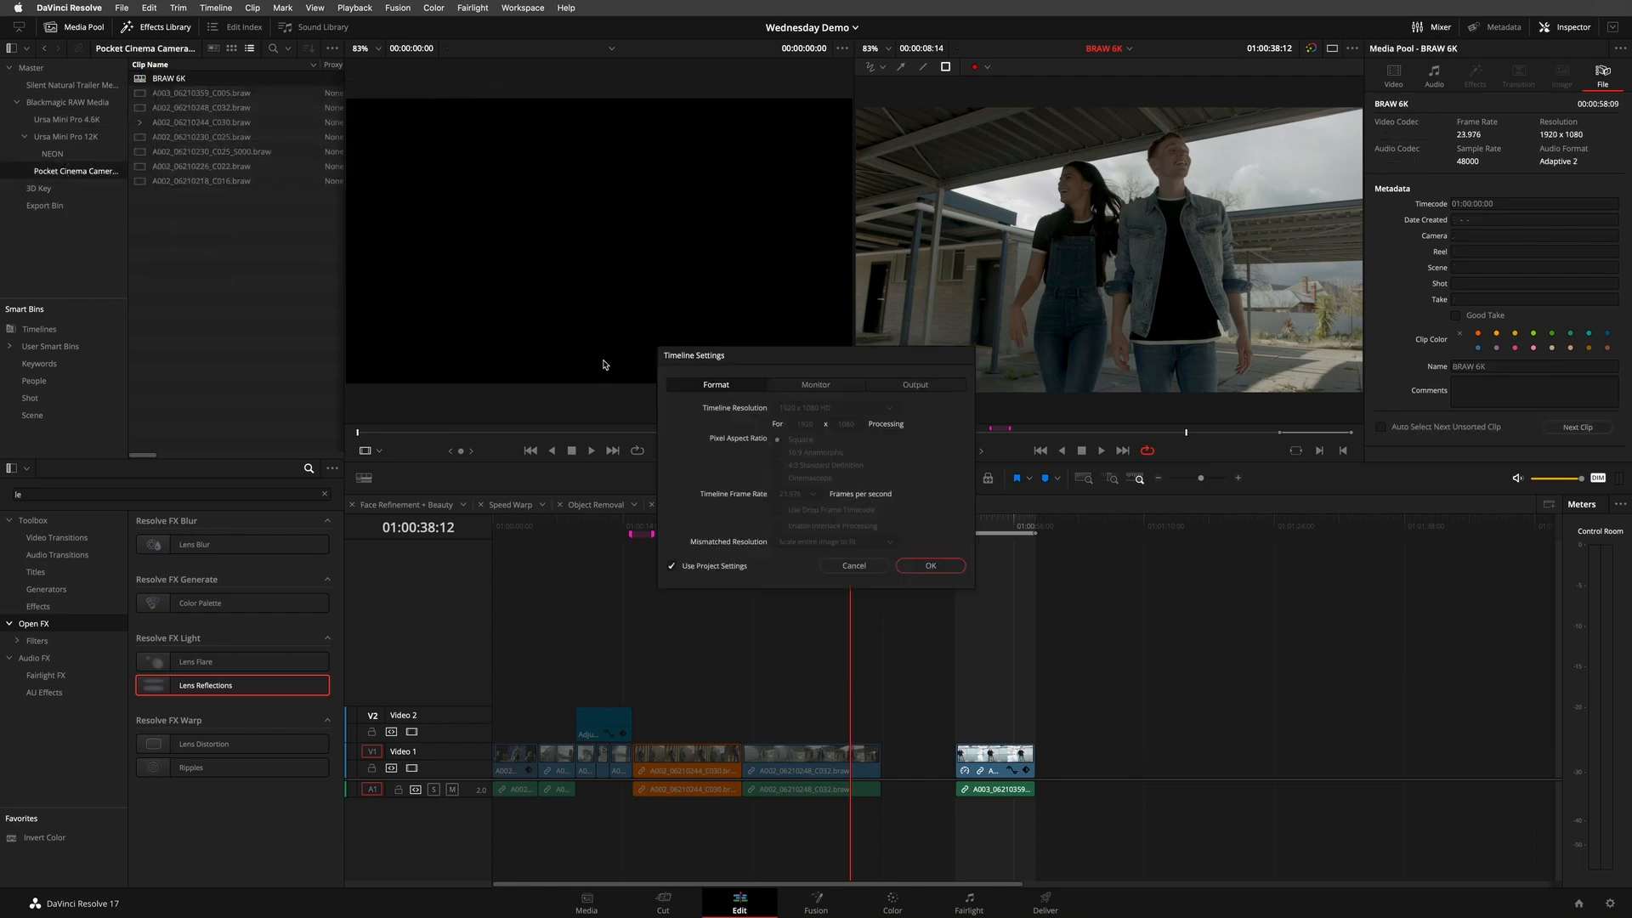
pyautogui.click(718, 562)
pyautogui.click(825, 406)
pyautogui.moveTo(896, 438); pyautogui.dragTo(889, 468)
pyautogui.click(843, 471)
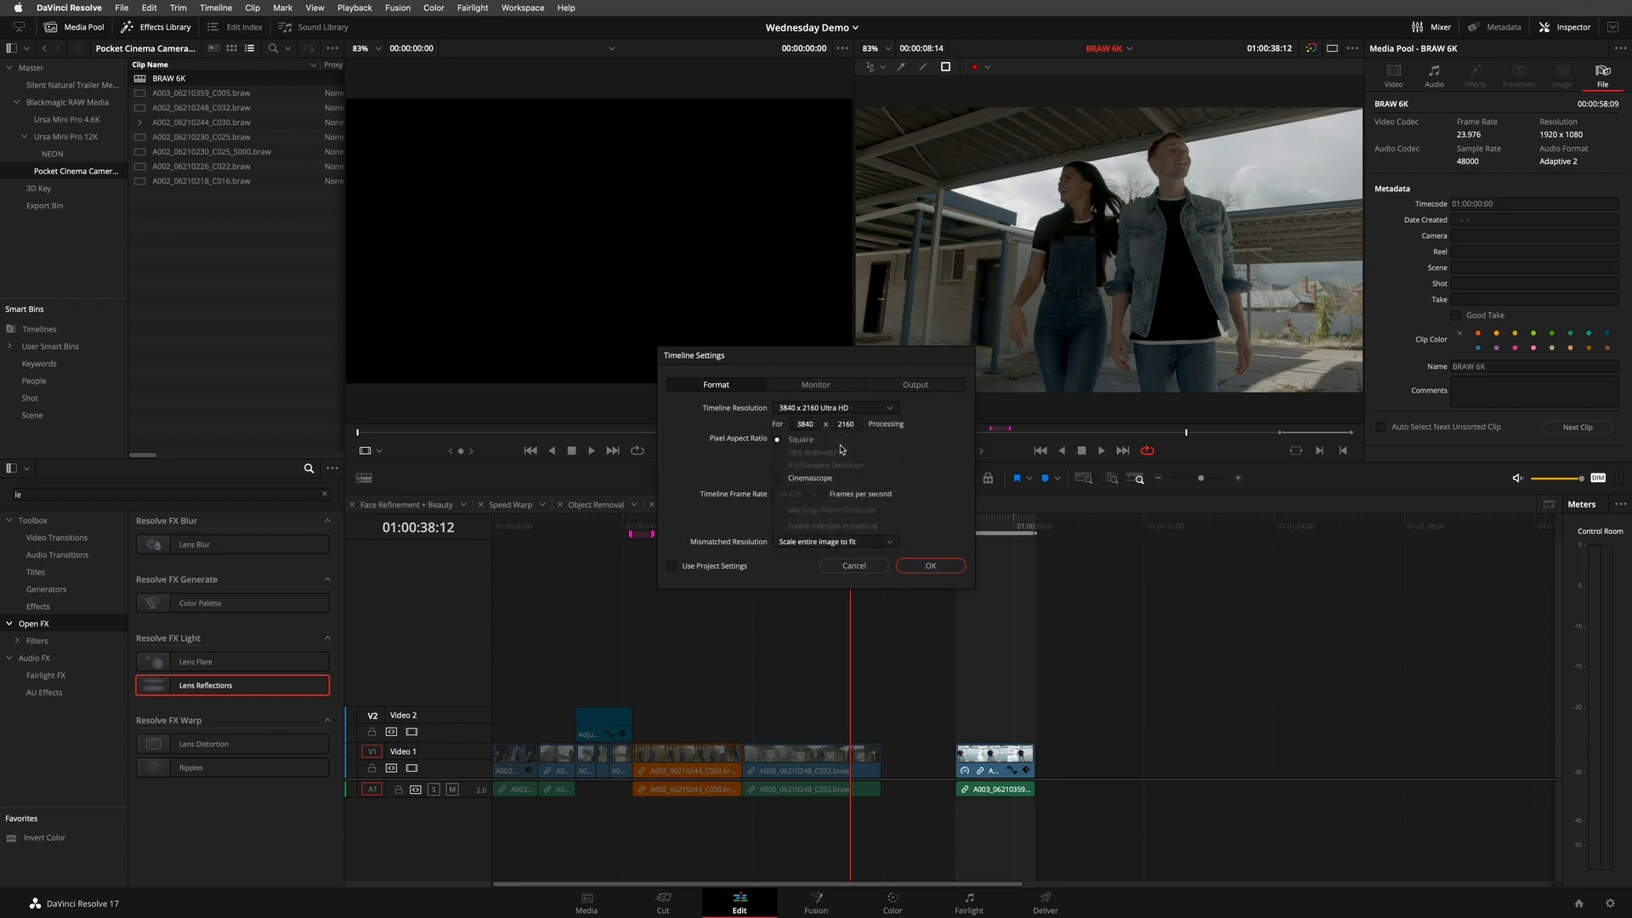
pyautogui.click(930, 566)
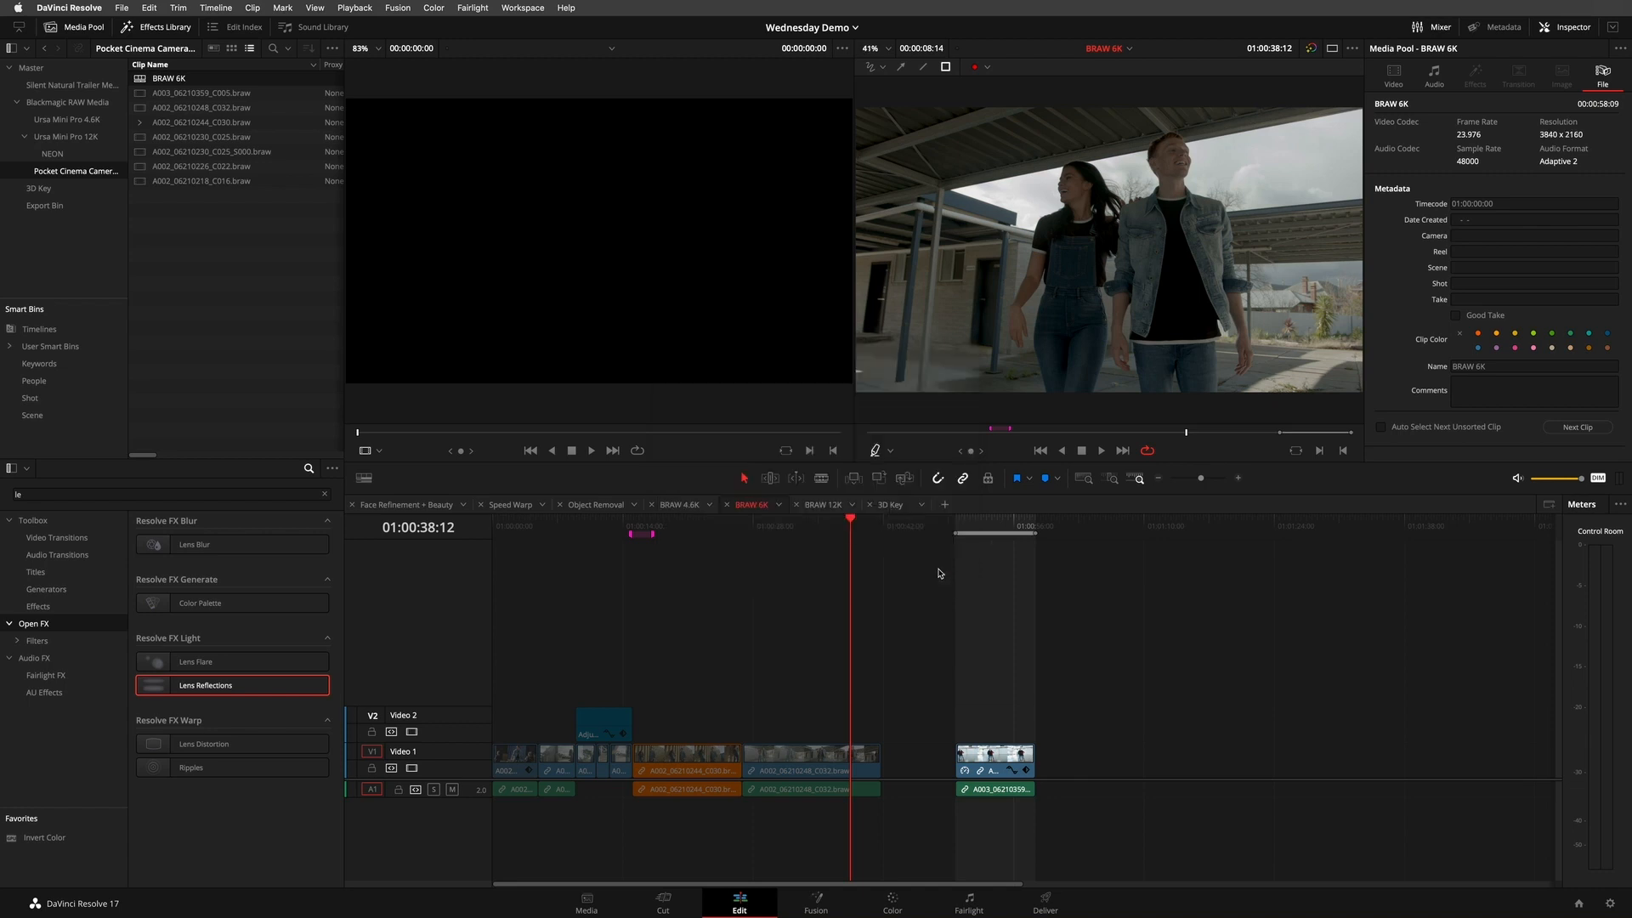
# - Compare the fitted frame with 100% zoom in the timeline viewer, and examine the couple's faces at 100%
pyautogui.click(887, 48)
pyautogui.click(876, 149)
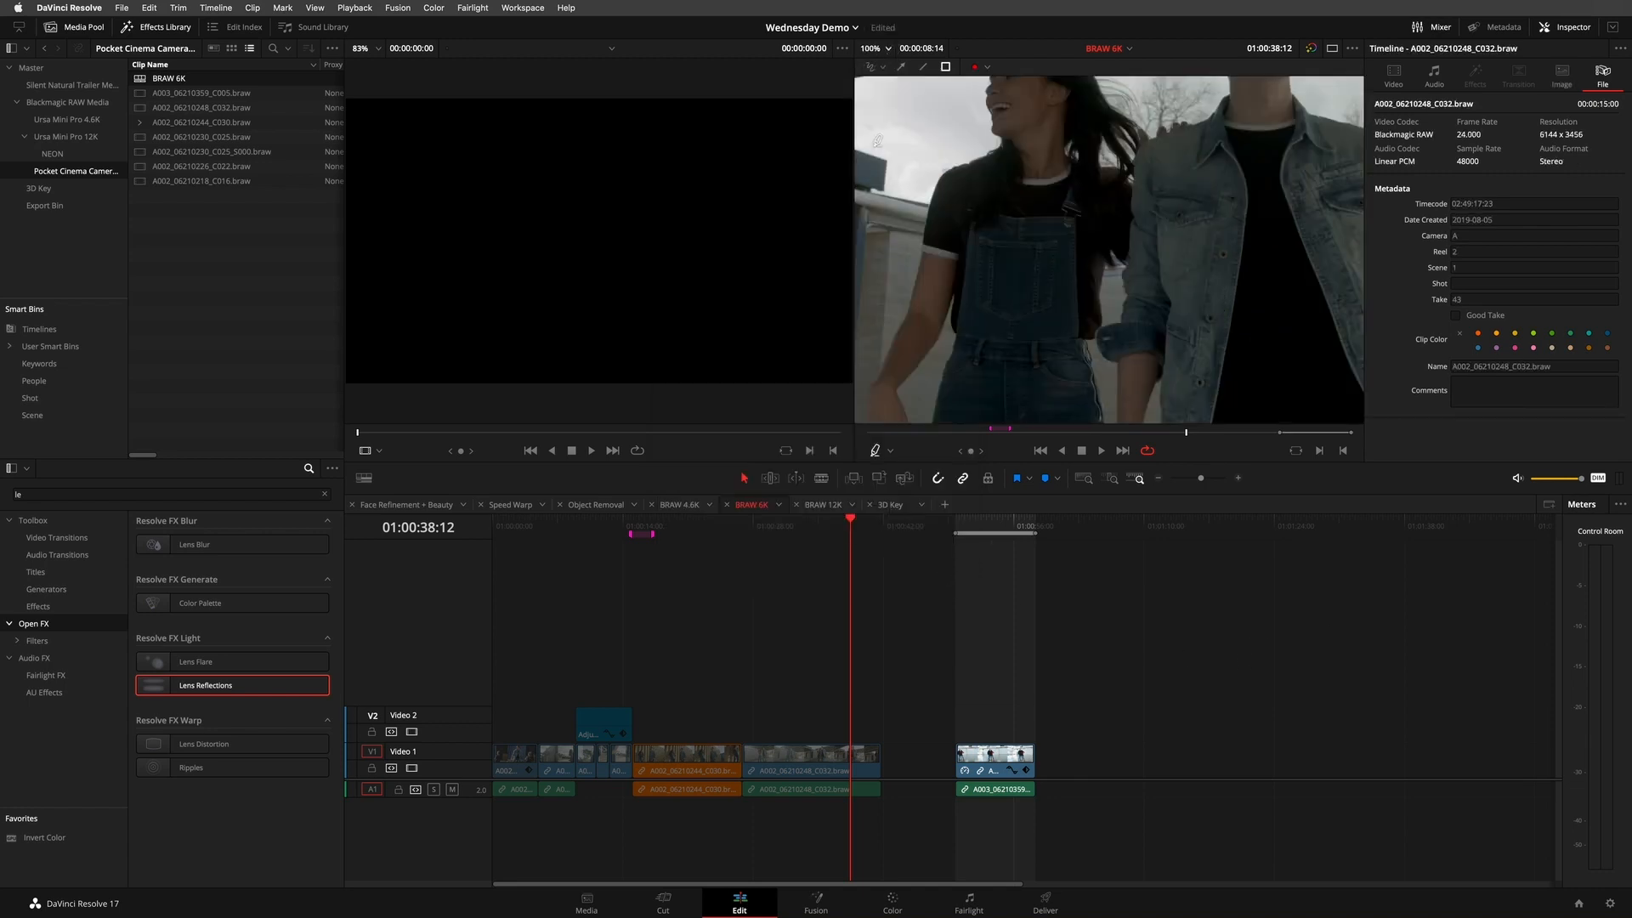
pyautogui.click(889, 48)
pyautogui.click(870, 67)
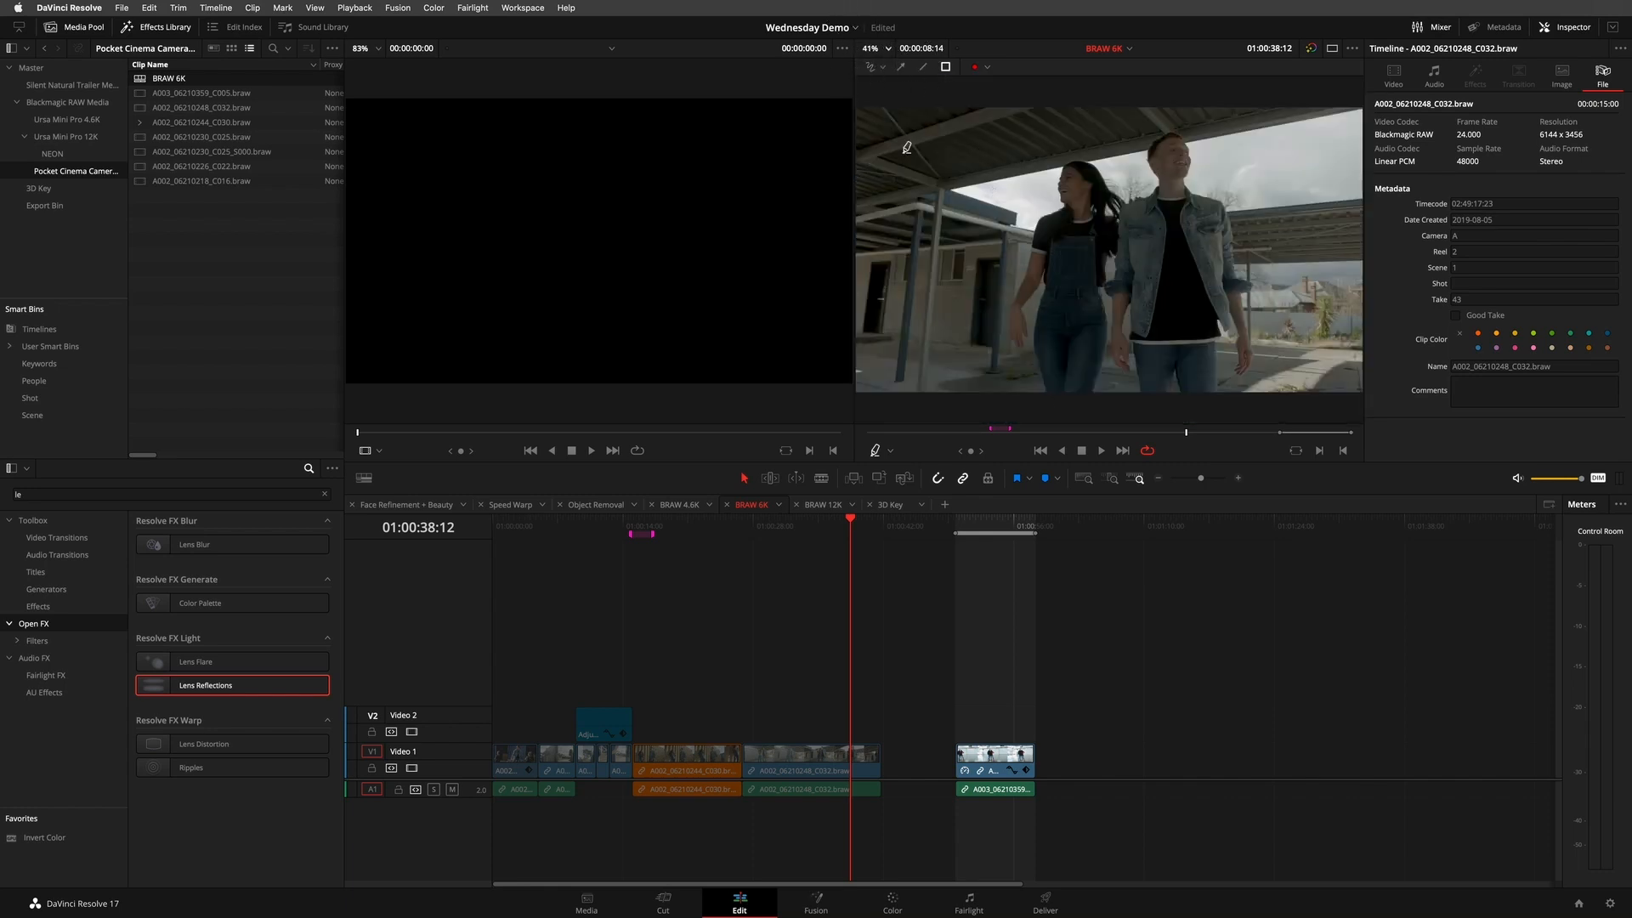
pyautogui.scroll(-2, 1080, 230)
pyautogui.scroll(1, 1080, 230)
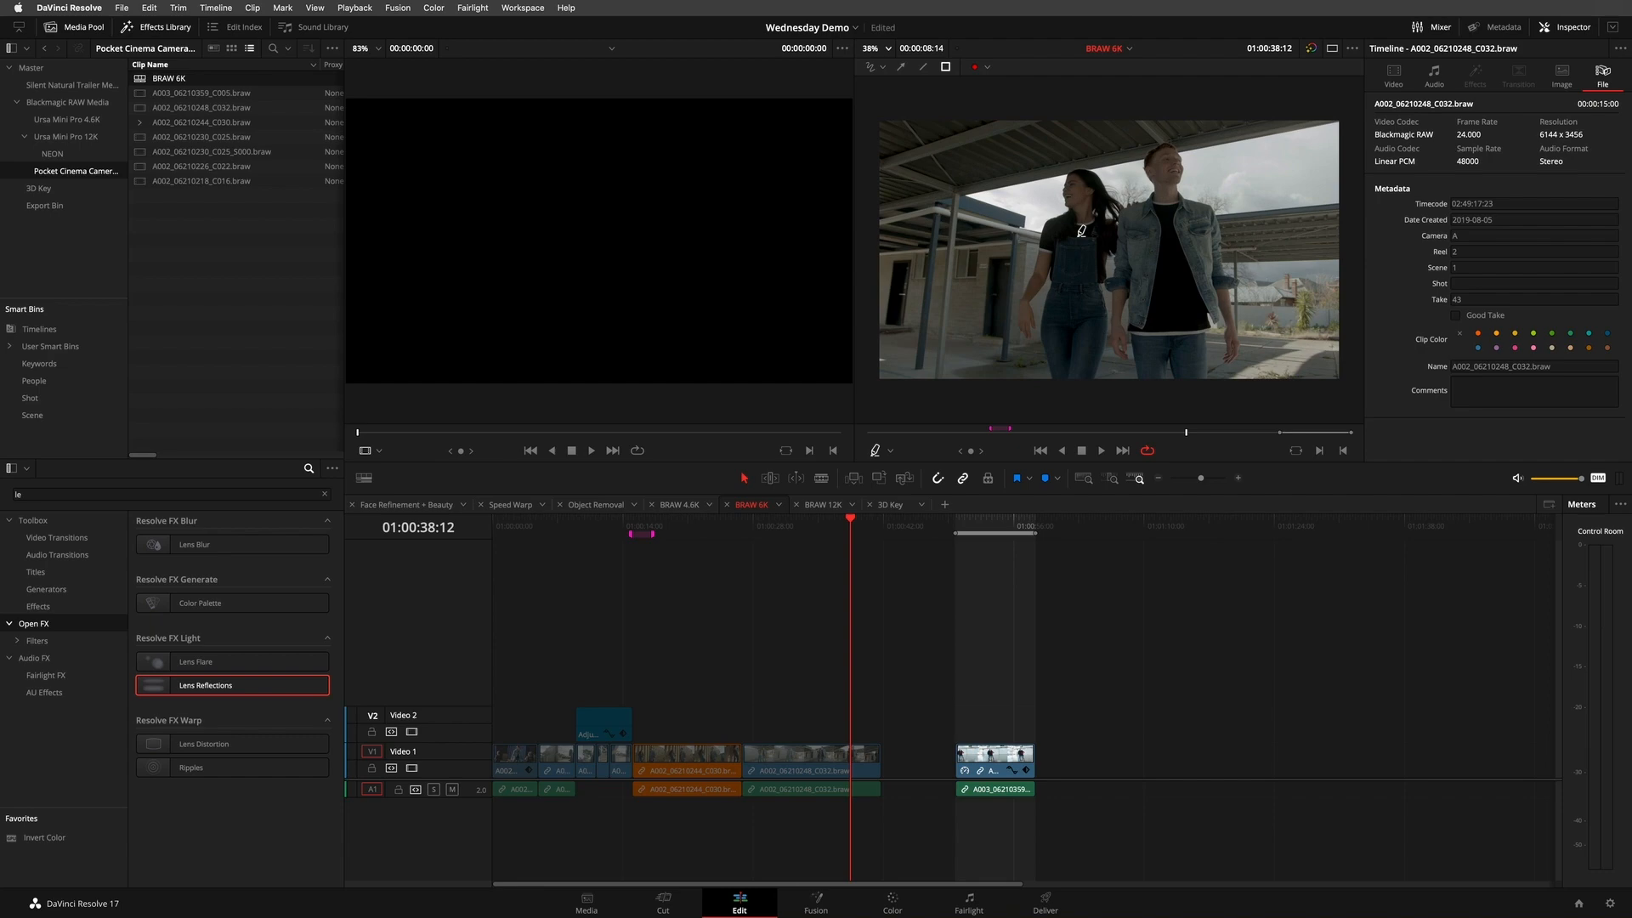
pyautogui.click(888, 48)
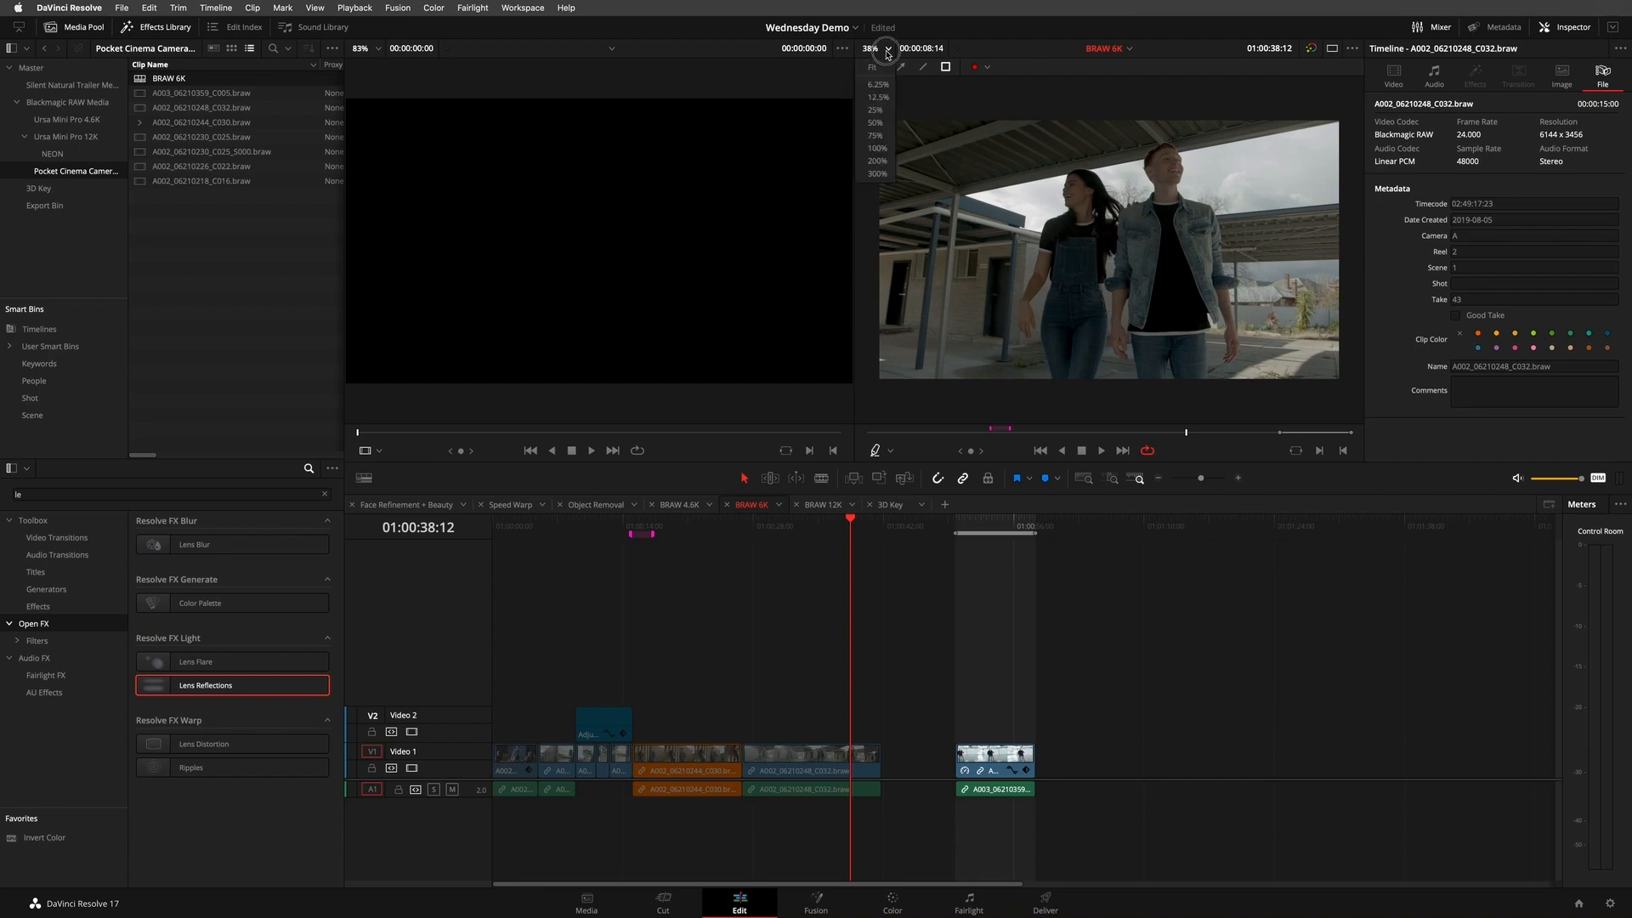
pyautogui.click(877, 148)
pyautogui.moveTo(1131, 161); pyautogui.dragTo(1046, 331)
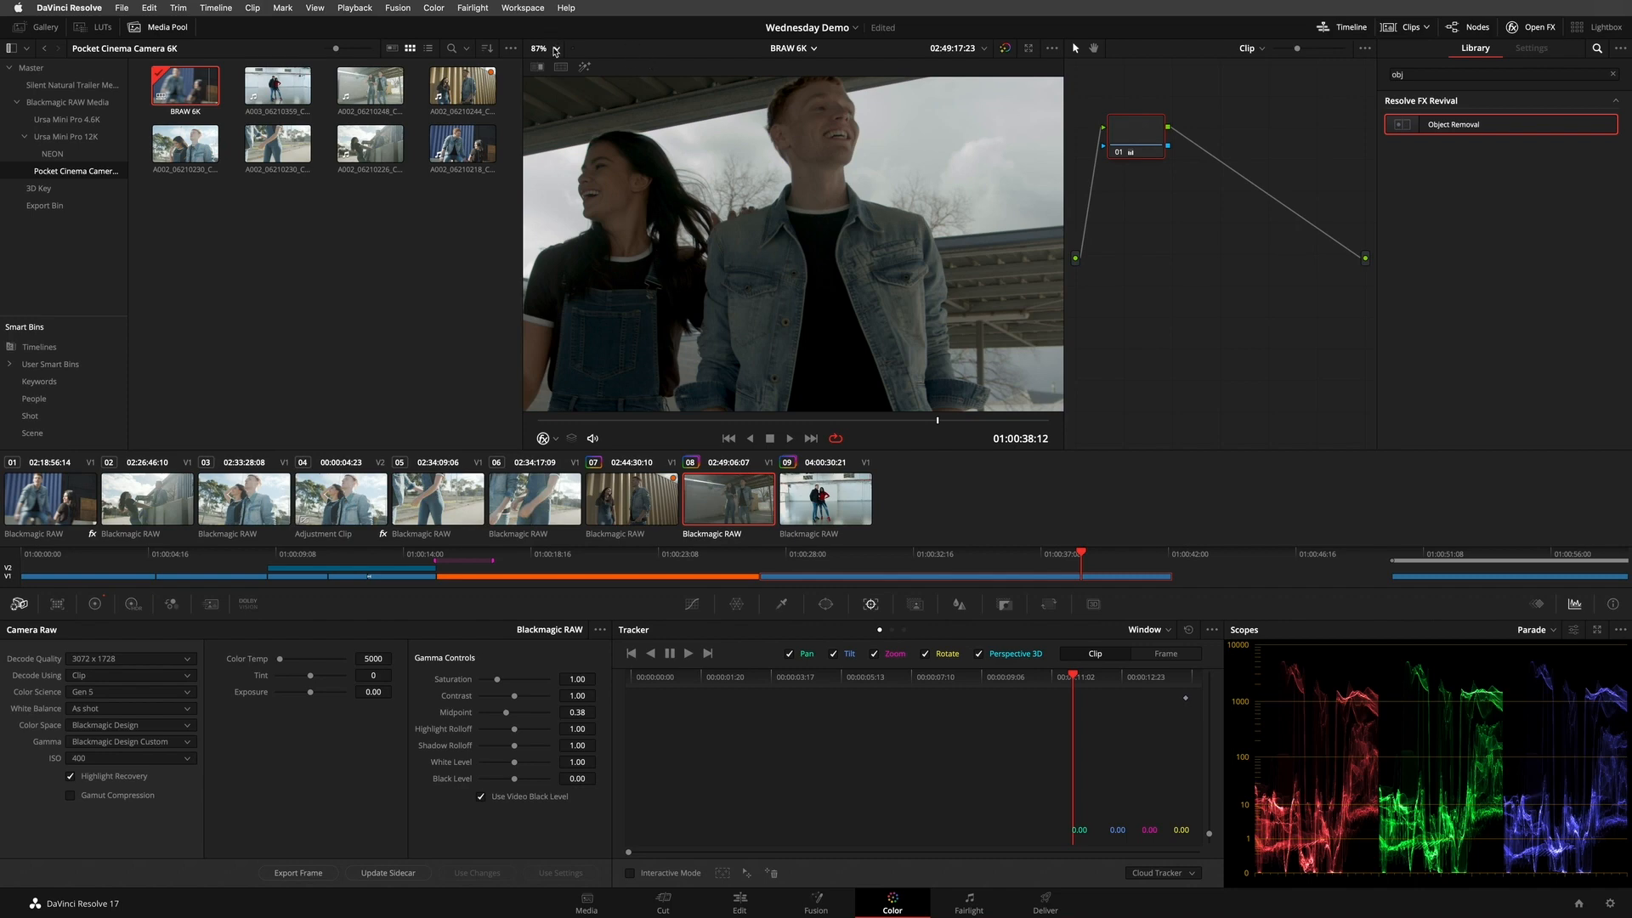
# - On the Color page, view the BRAW 6K frame at 100% and bring the couple's faces into view
pyautogui.click(555, 49)
pyautogui.click(546, 148)
pyautogui.moveTo(875, 211); pyautogui.dragTo(890, 316)
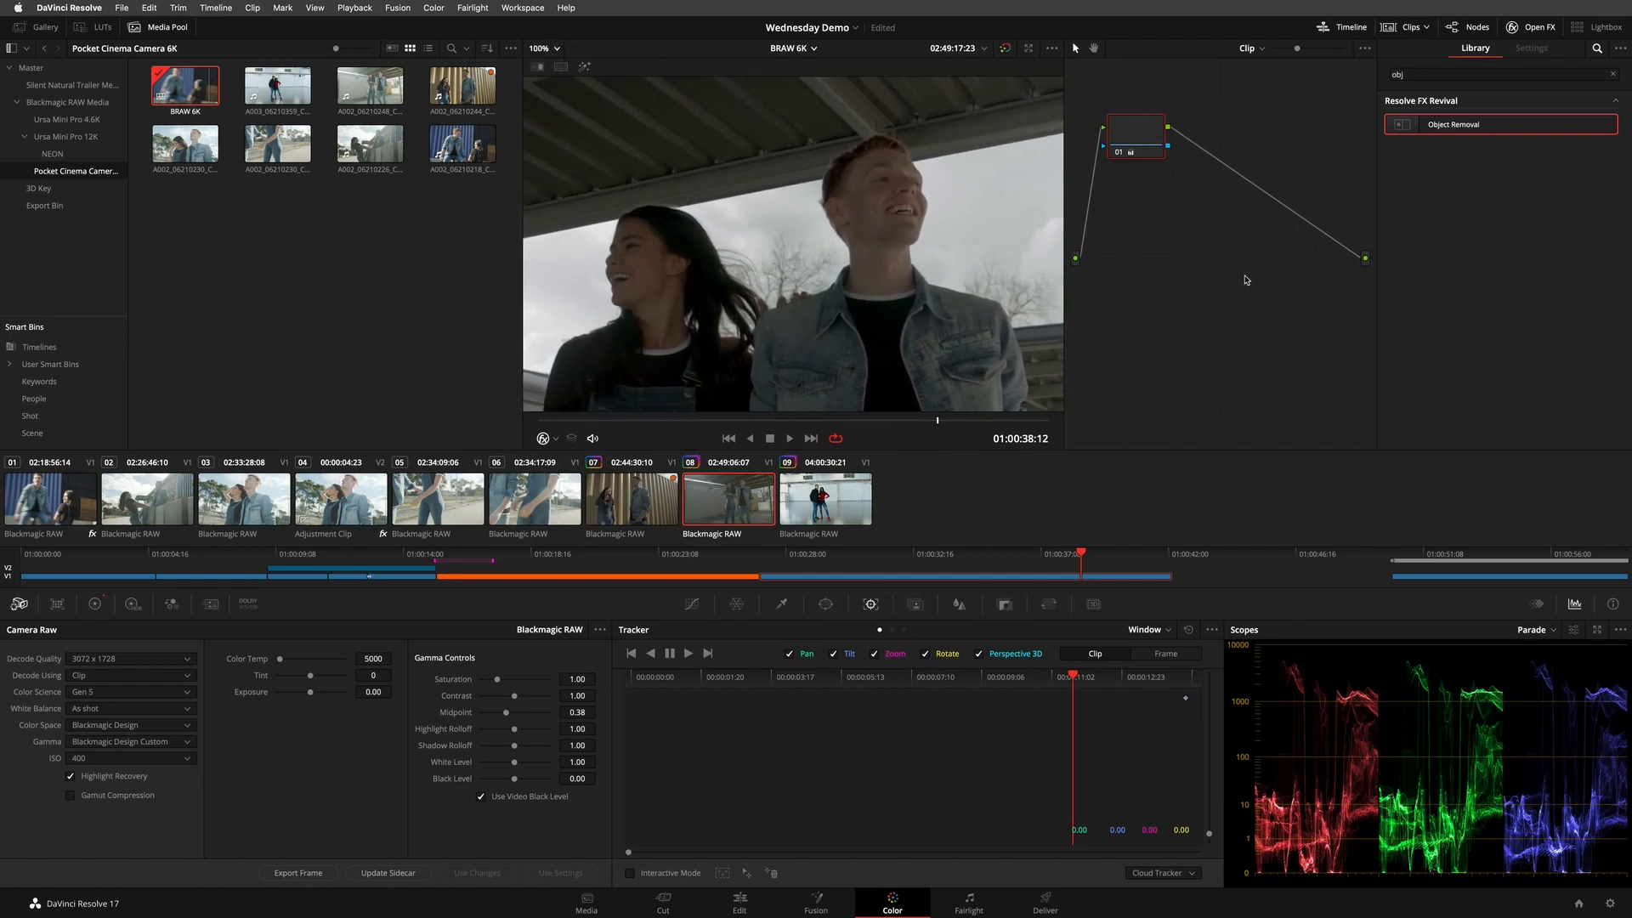
# - Set the BRAW 6K timeline to use the project settings and fit the frame in the viewer
pyautogui.rightClick(182, 85)
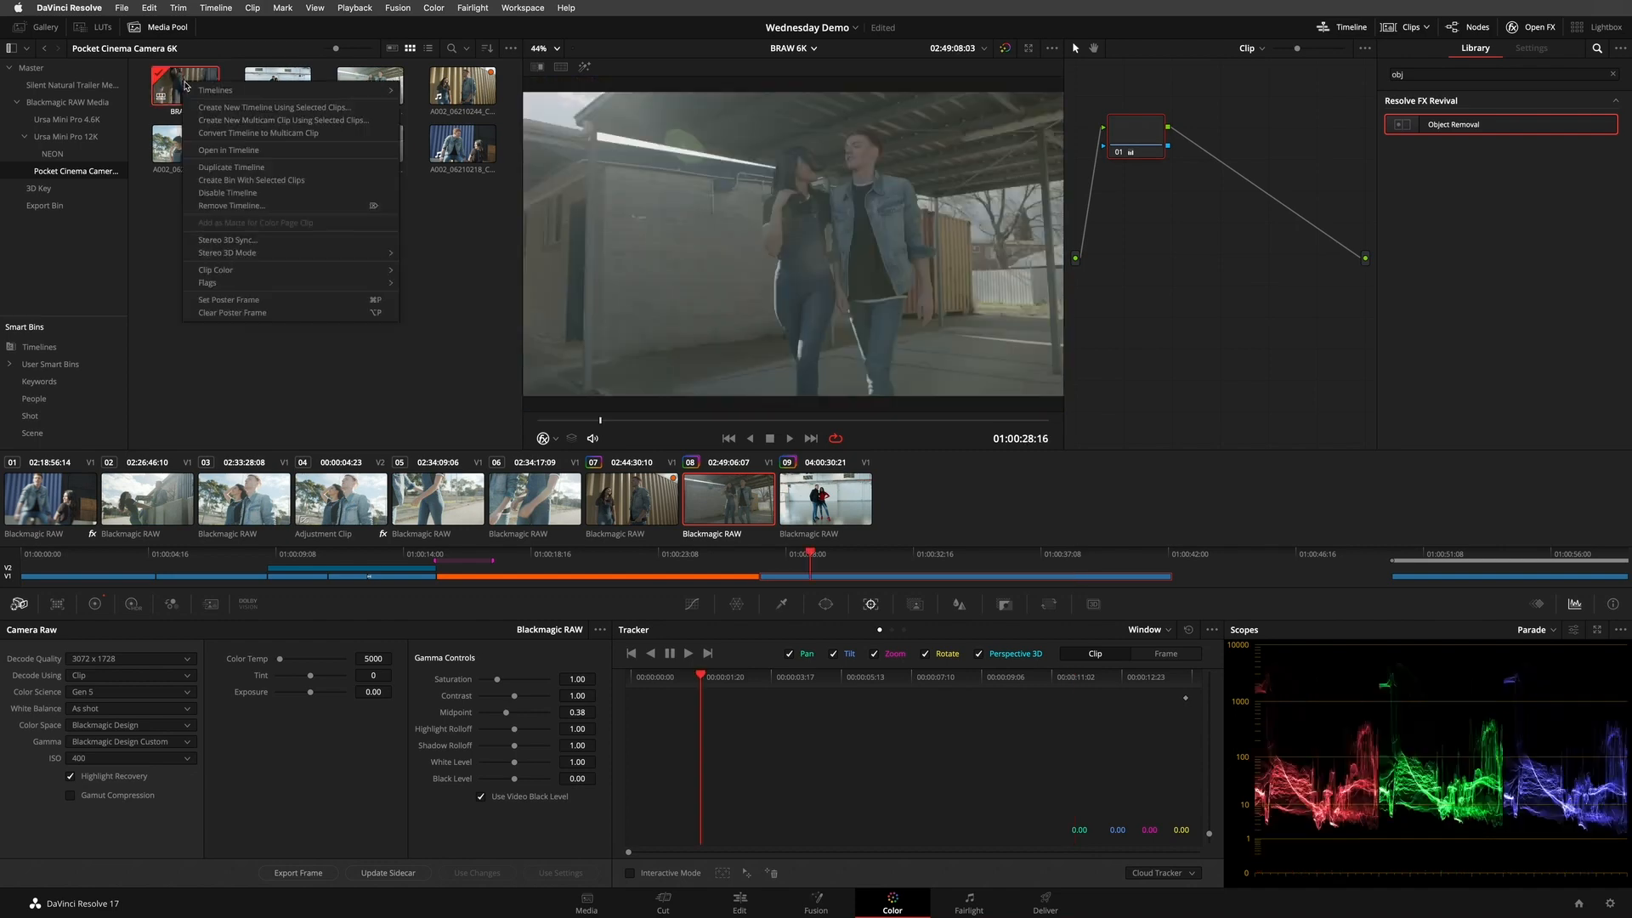
pyautogui.moveTo(213, 89)
pyautogui.click(514, 102)
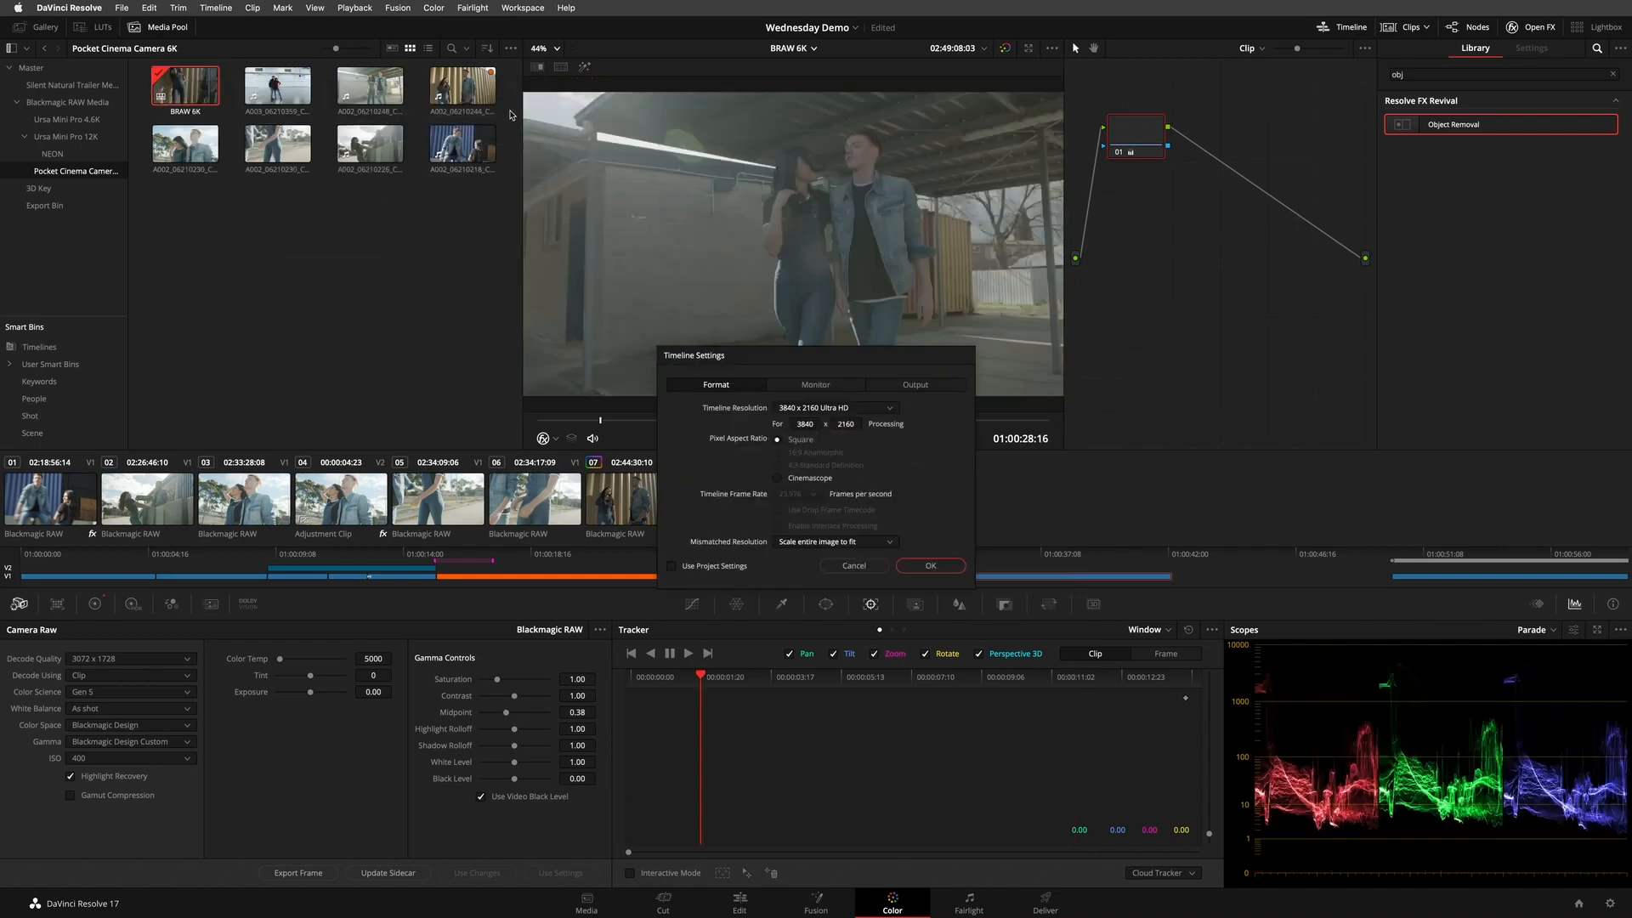
pyautogui.click(889, 408)
pyautogui.click(847, 458)
pyautogui.click(672, 566)
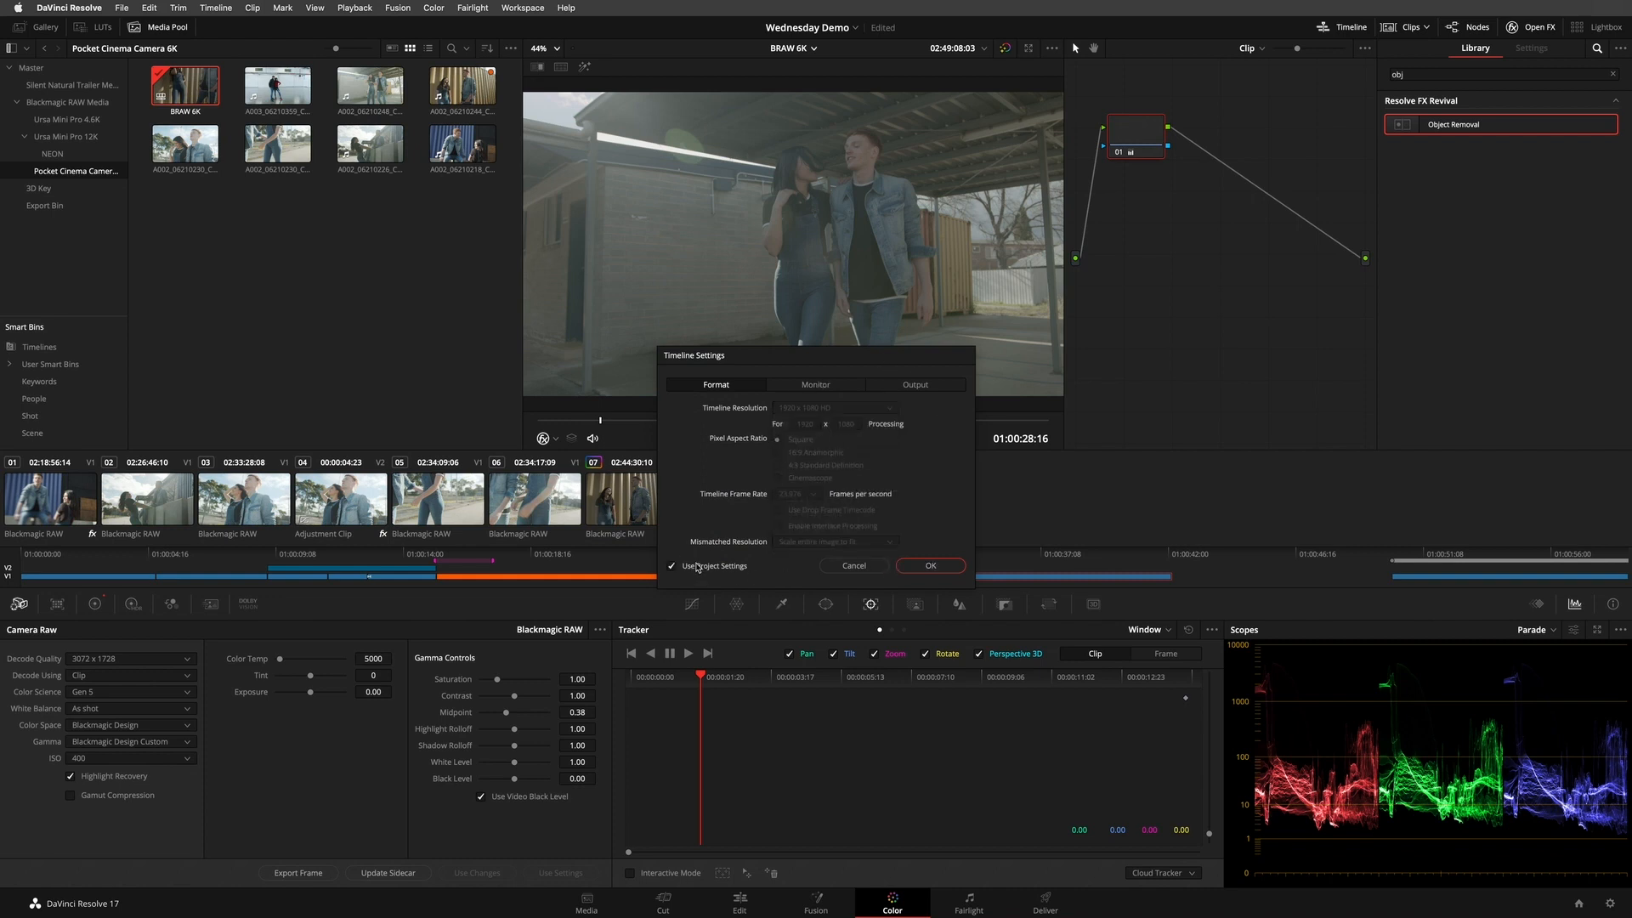
pyautogui.click(942, 566)
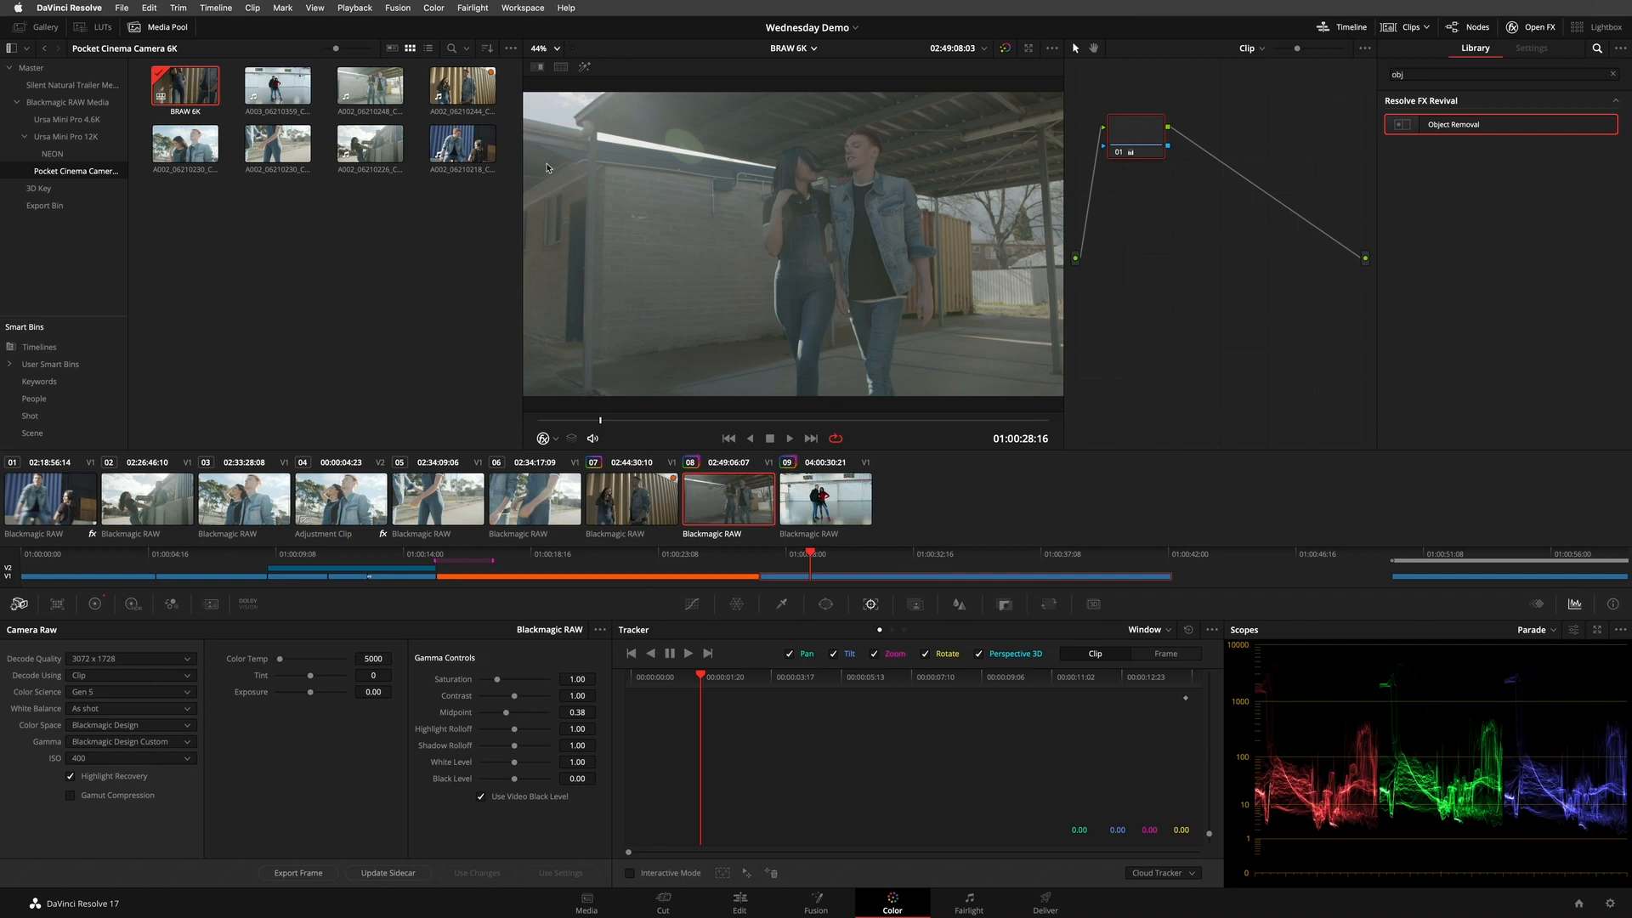
pyautogui.click(557, 48)
pyautogui.click(552, 66)
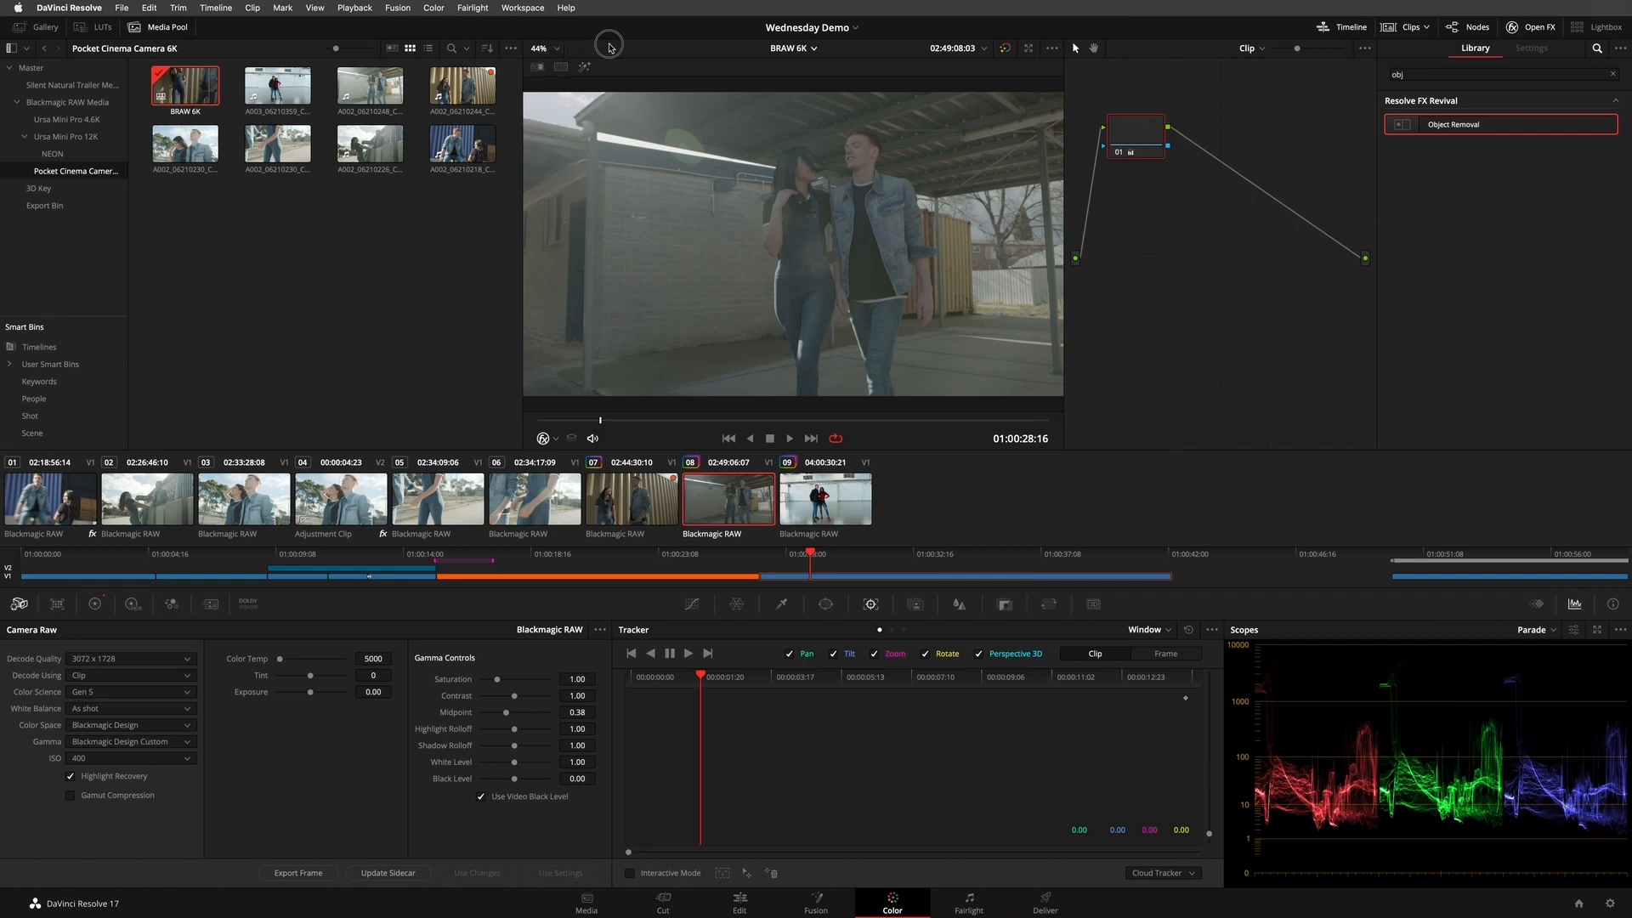
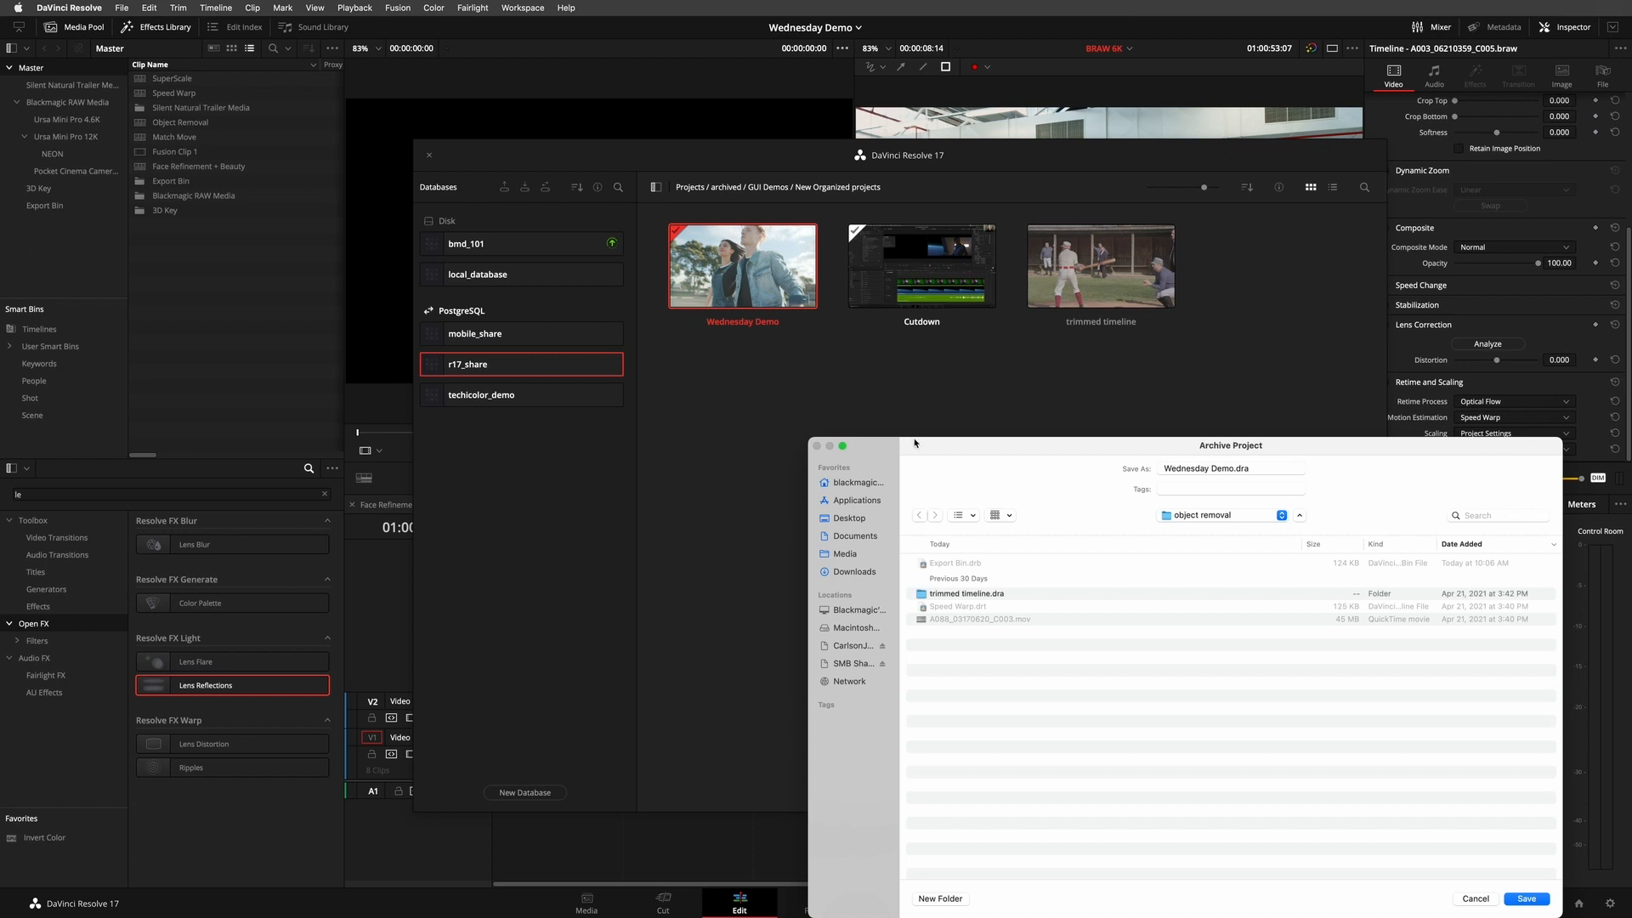
# - Save the Wednesday Demo project archive as Wednesday Demo.dra in a new Desktop folder named Wednesday
pyautogui.moveTo(936, 448); pyautogui.dragTo(820, 175)
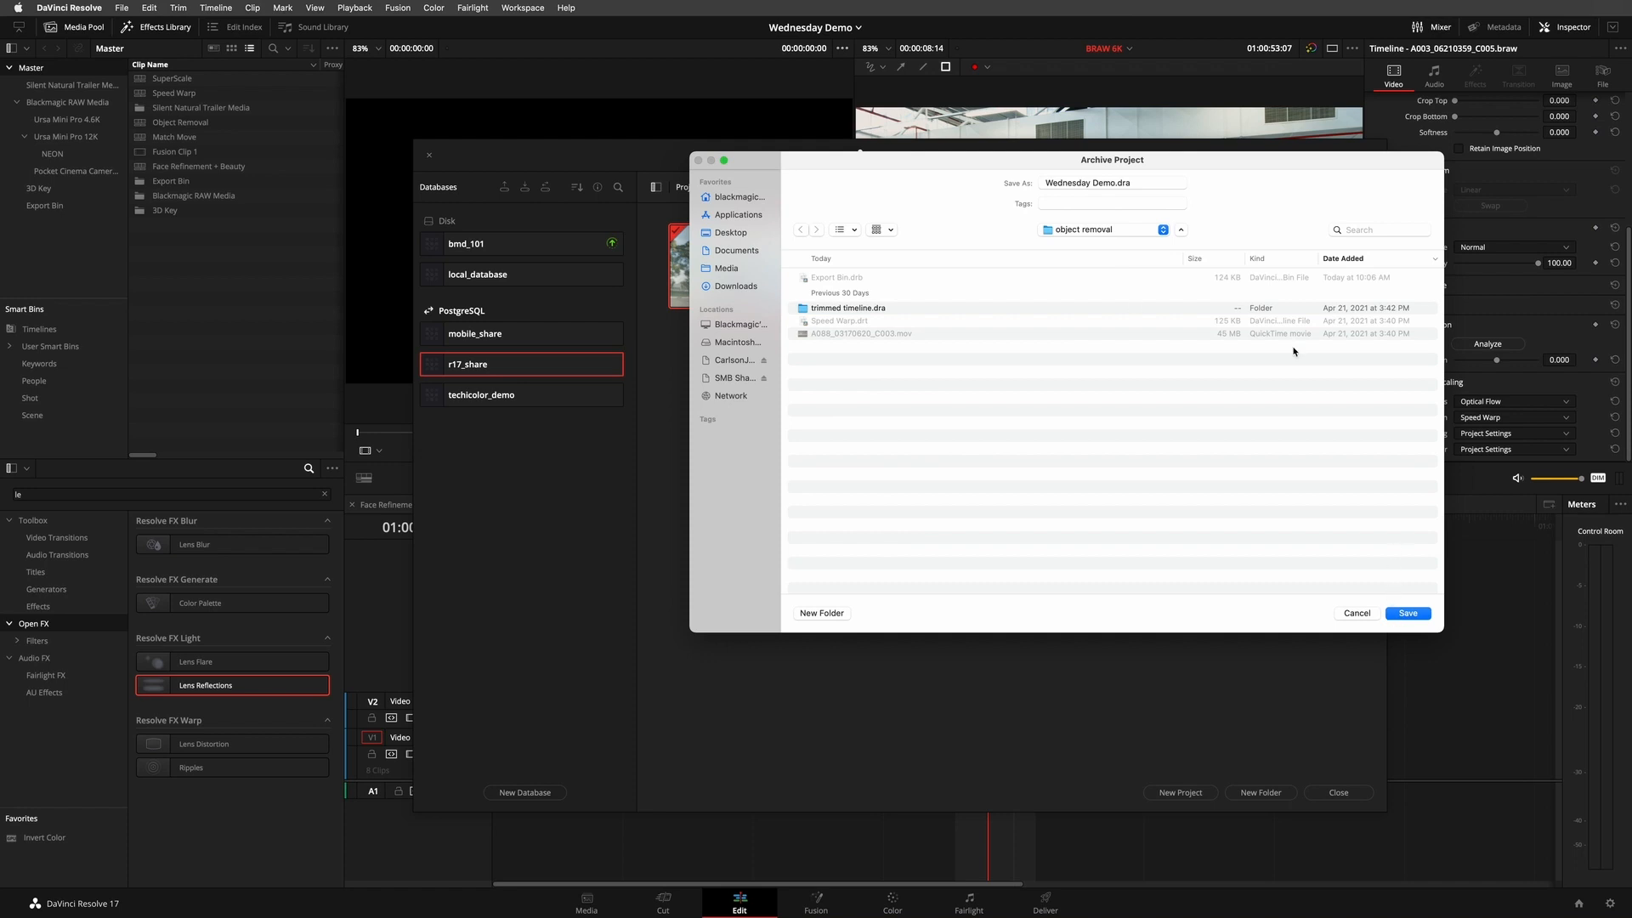
pyautogui.click(1133, 227)
pyautogui.click(1093, 244)
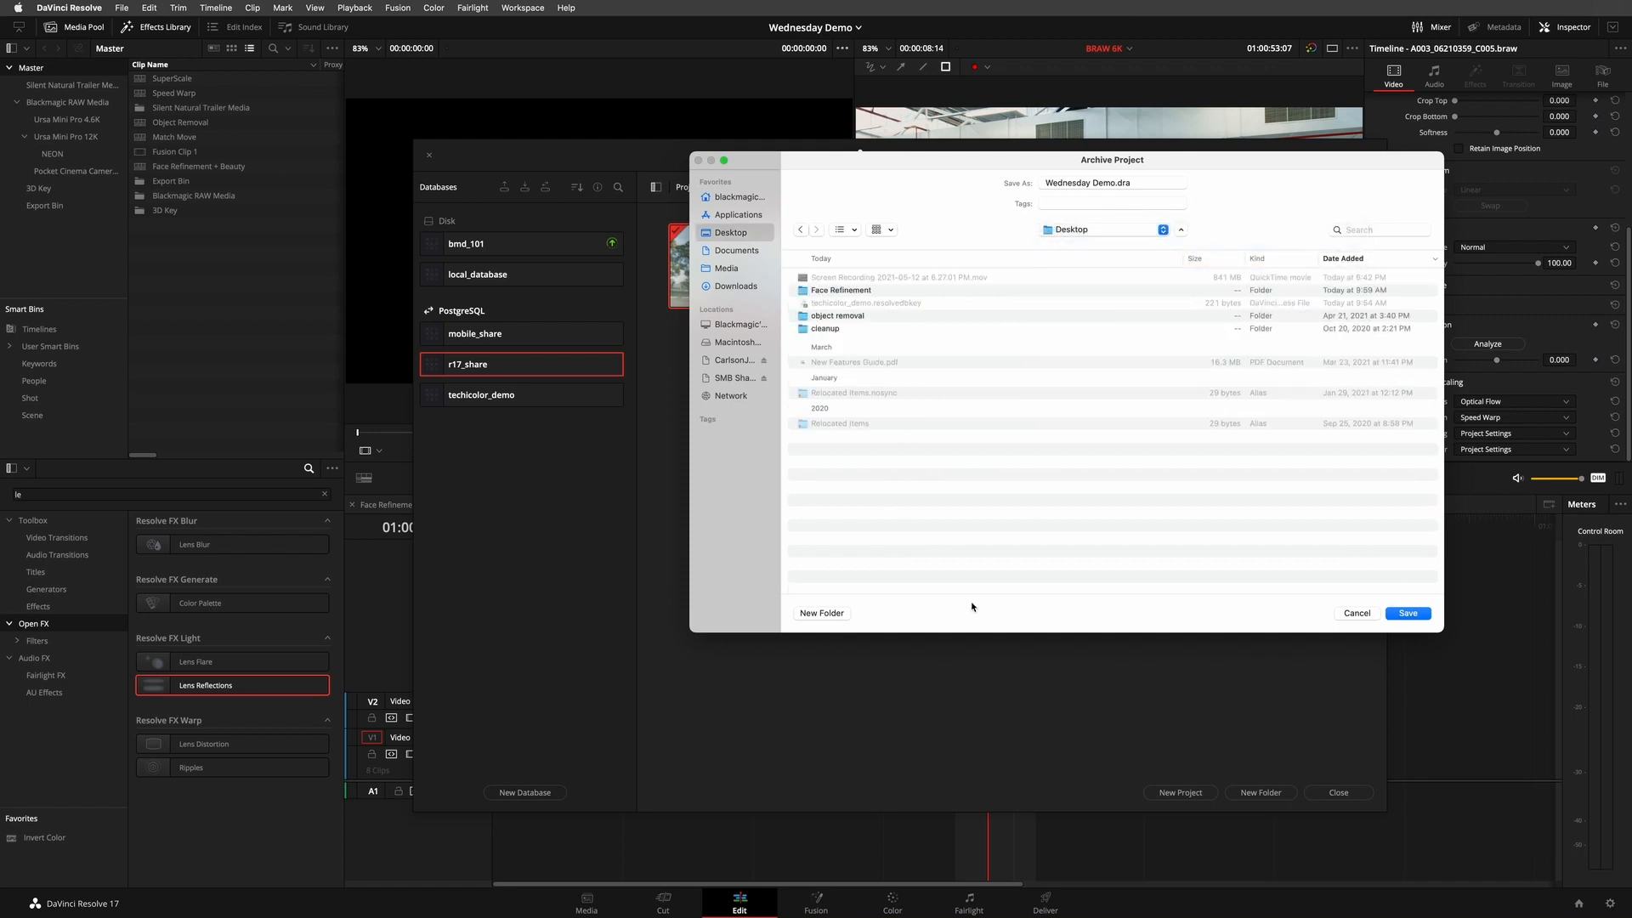
pyautogui.click(822, 613)
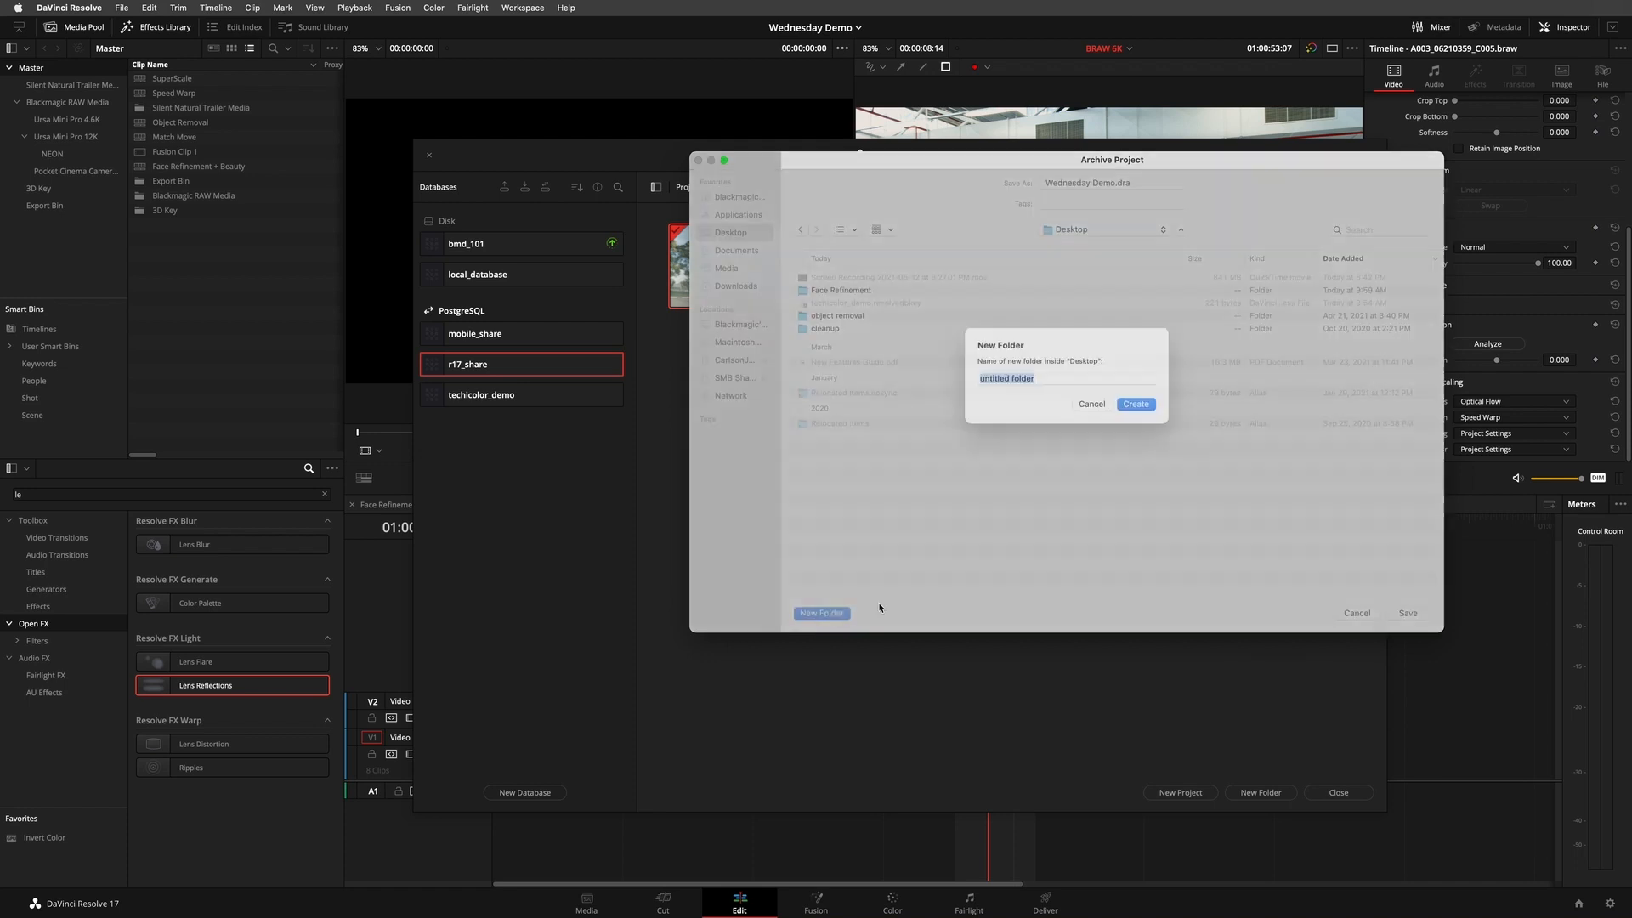
pyautogui.write('Wednesday')
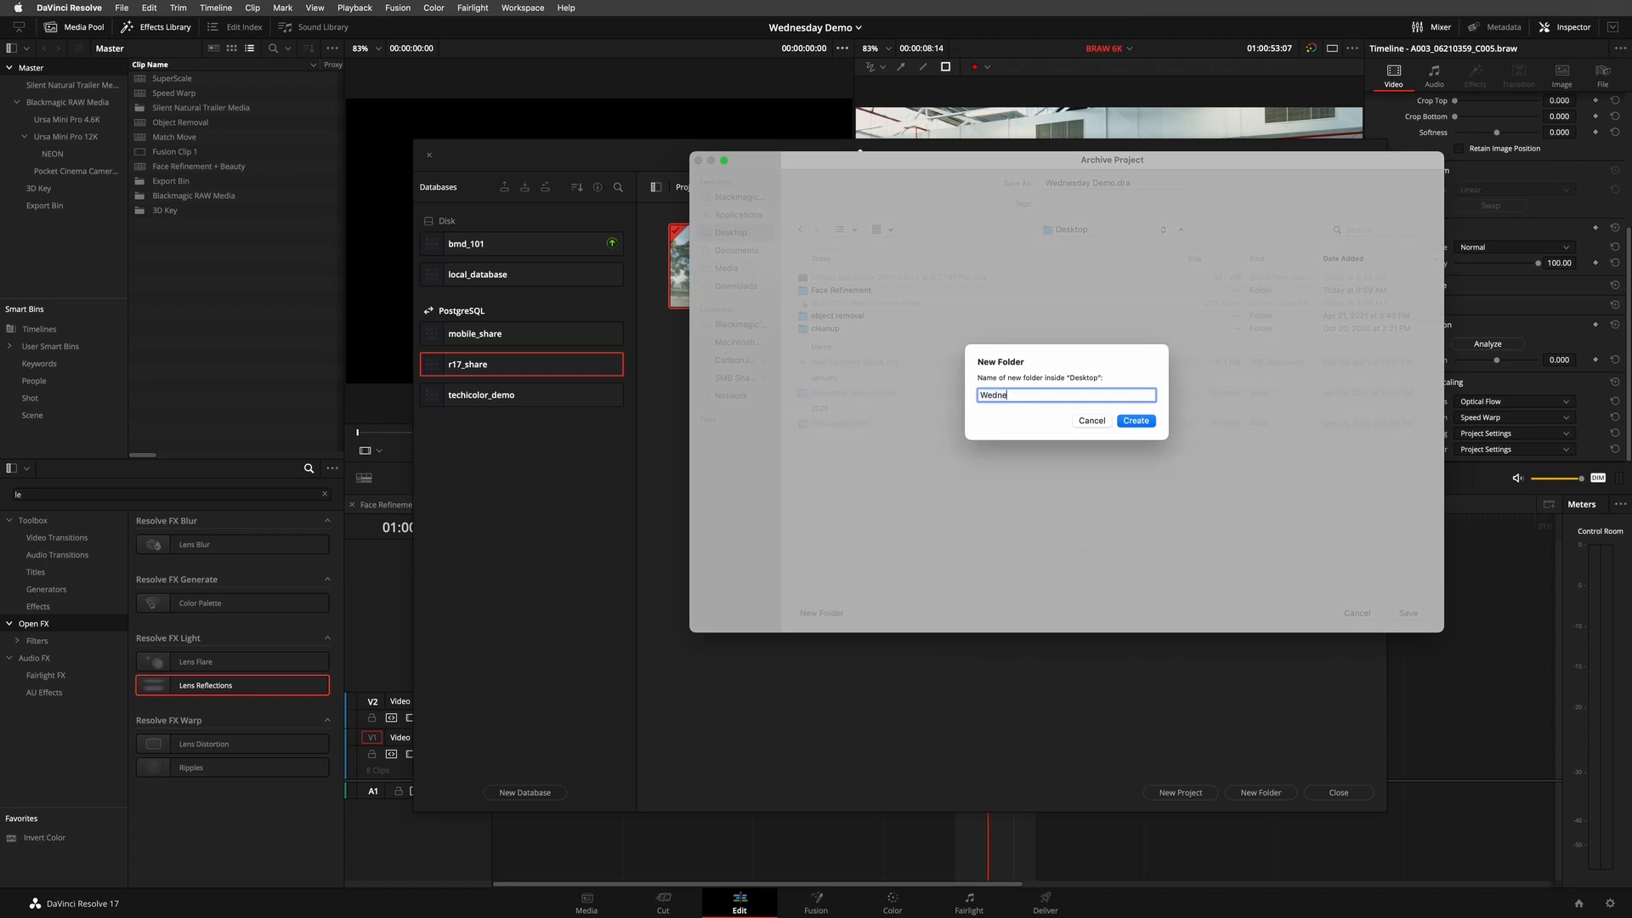
pyautogui.click(1137, 420)
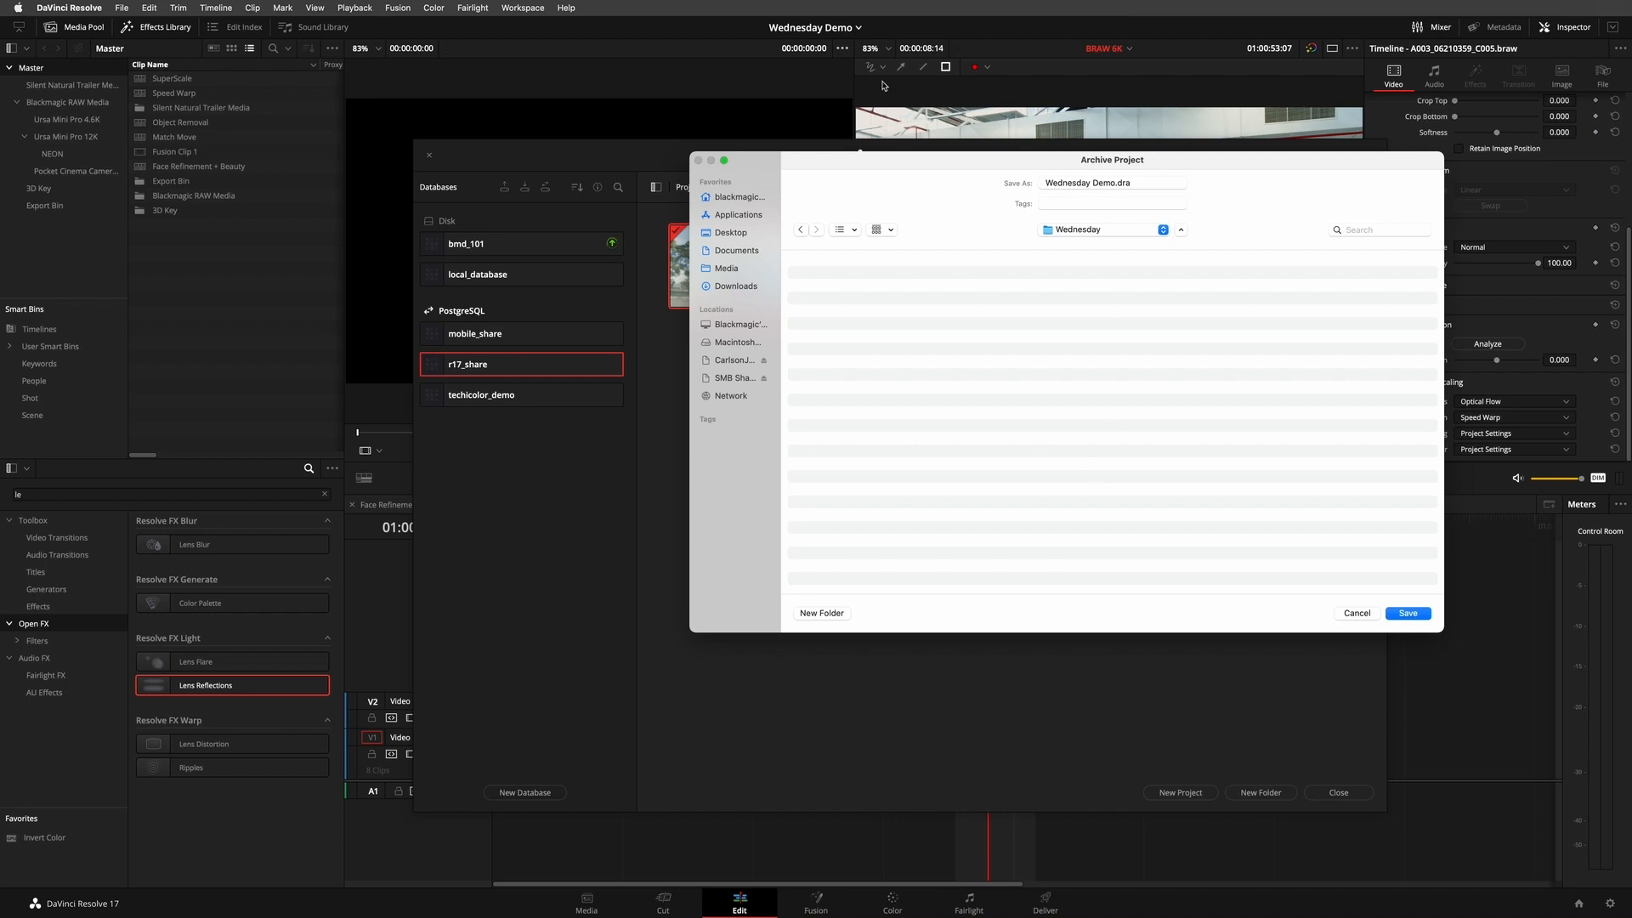
pyautogui.click(1408, 613)
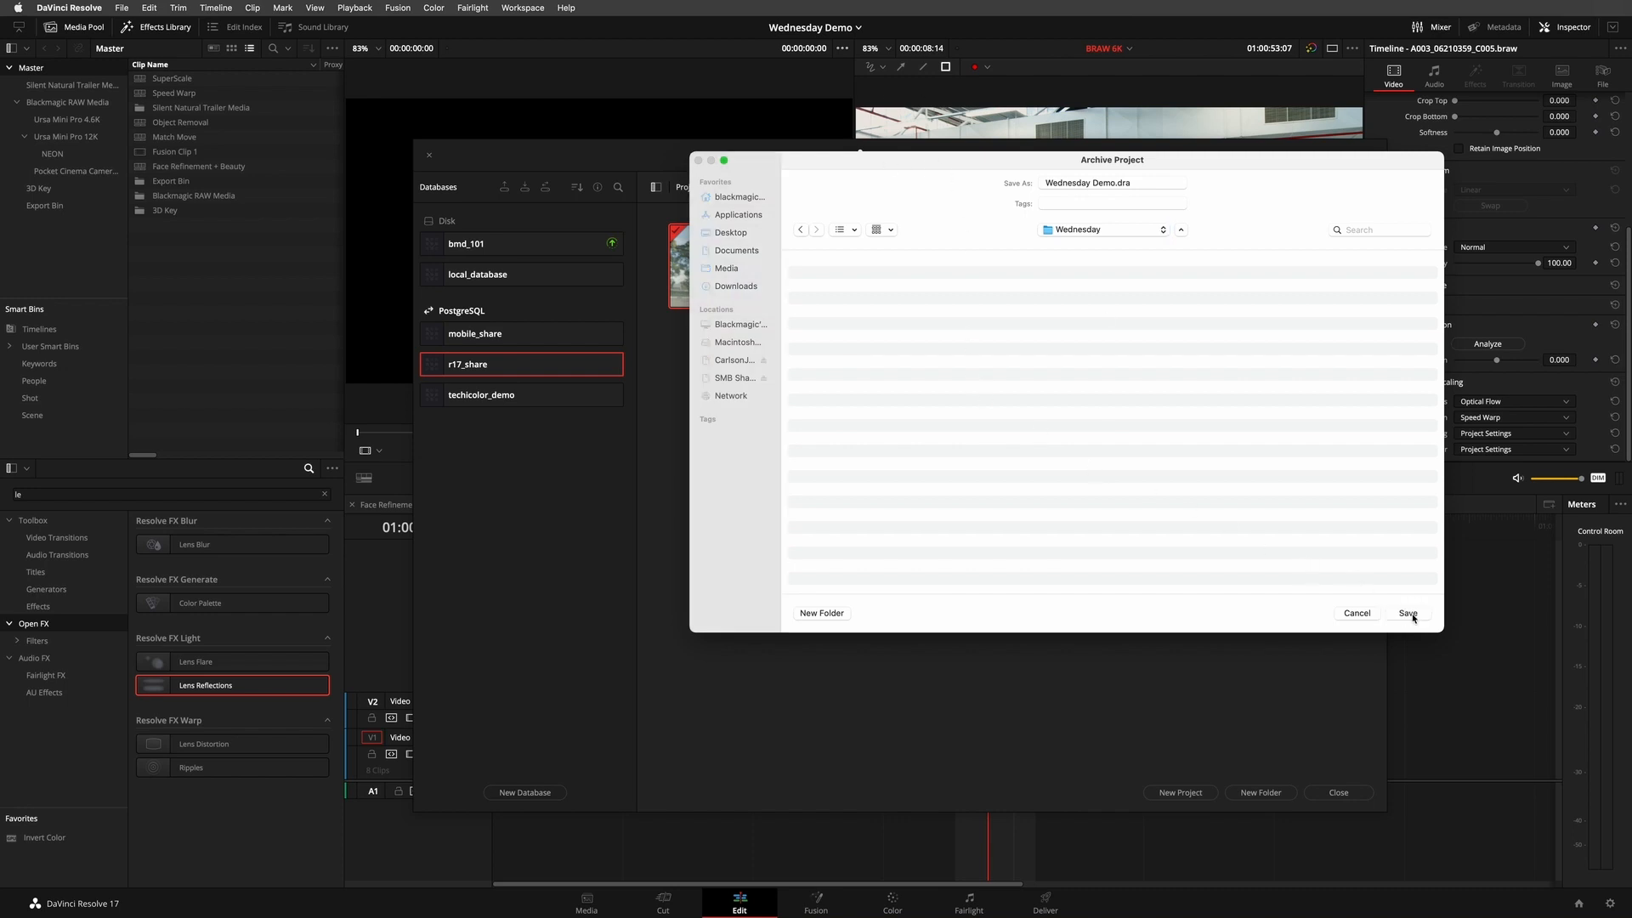
# - Archive the project with Proxy Media included and Media Files and Render Cache excluded
pyautogui.click(896, 404)
pyautogui.moveTo(896, 405); pyautogui.dragTo(1043, 362)
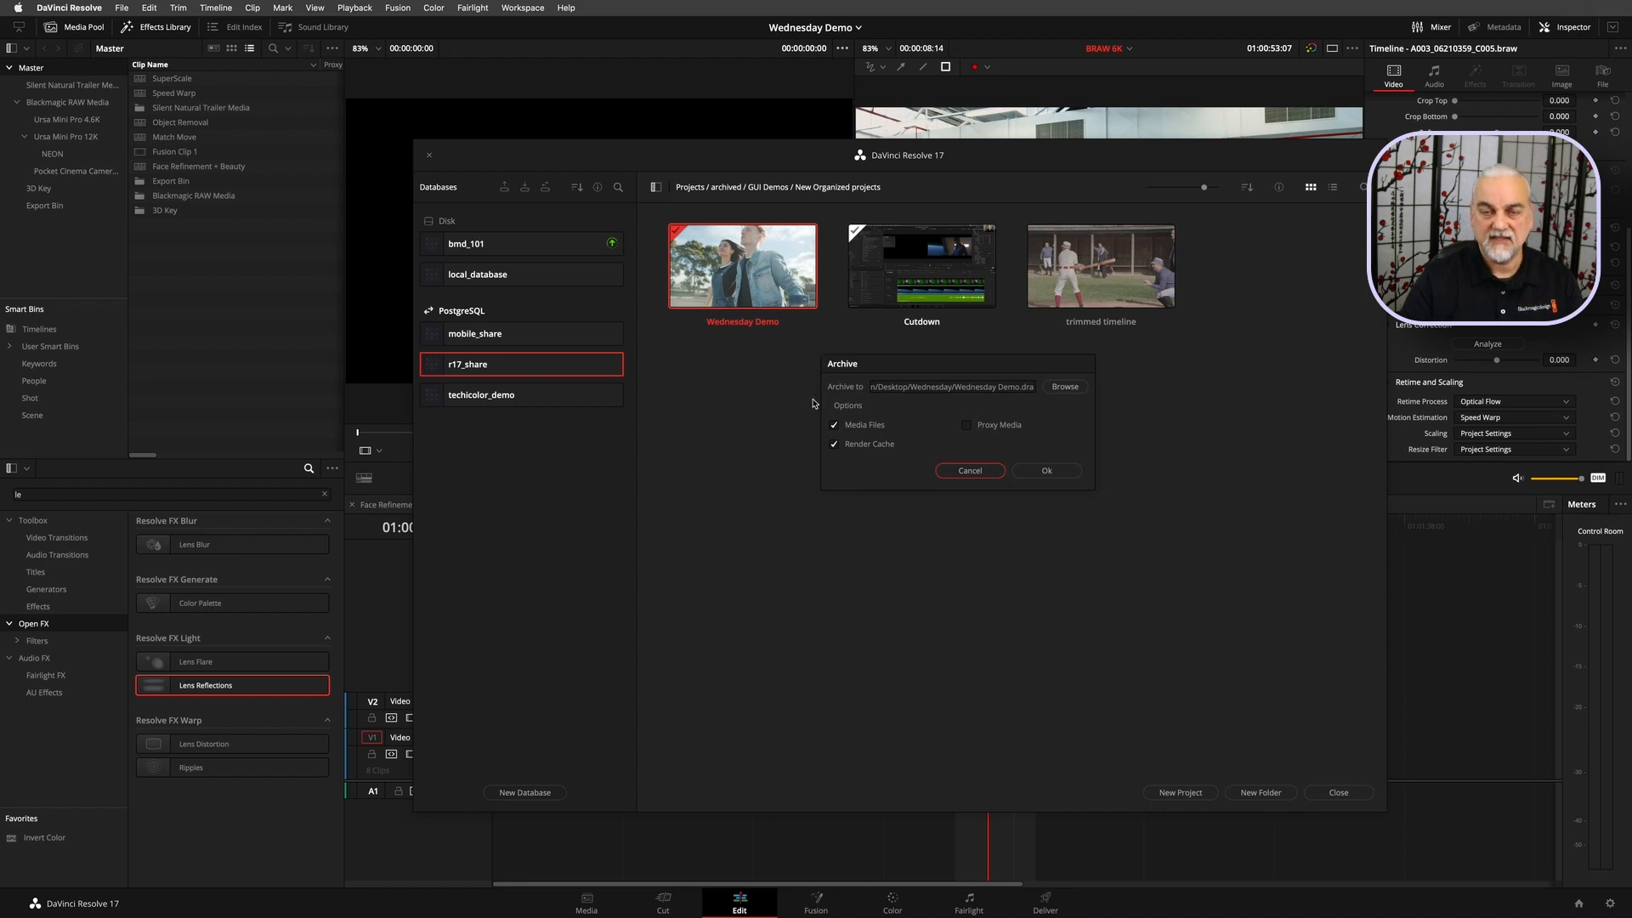
pyautogui.click(1013, 429)
pyautogui.click(876, 425)
pyautogui.click(867, 445)
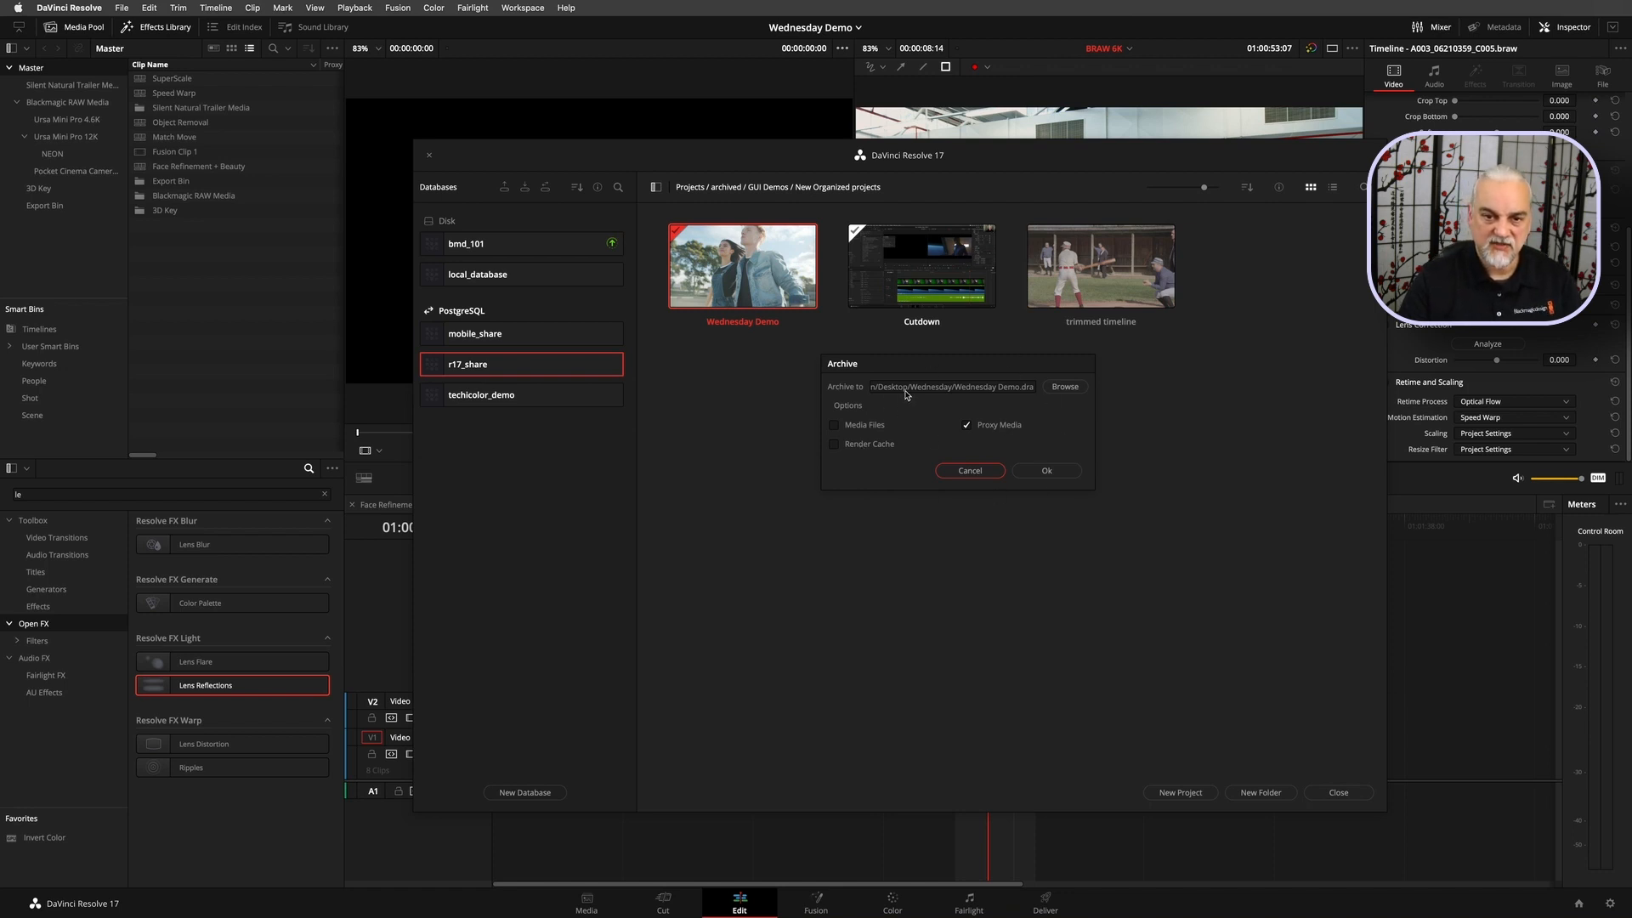
pyautogui.moveTo(915, 369); pyautogui.dragTo(918, 219)
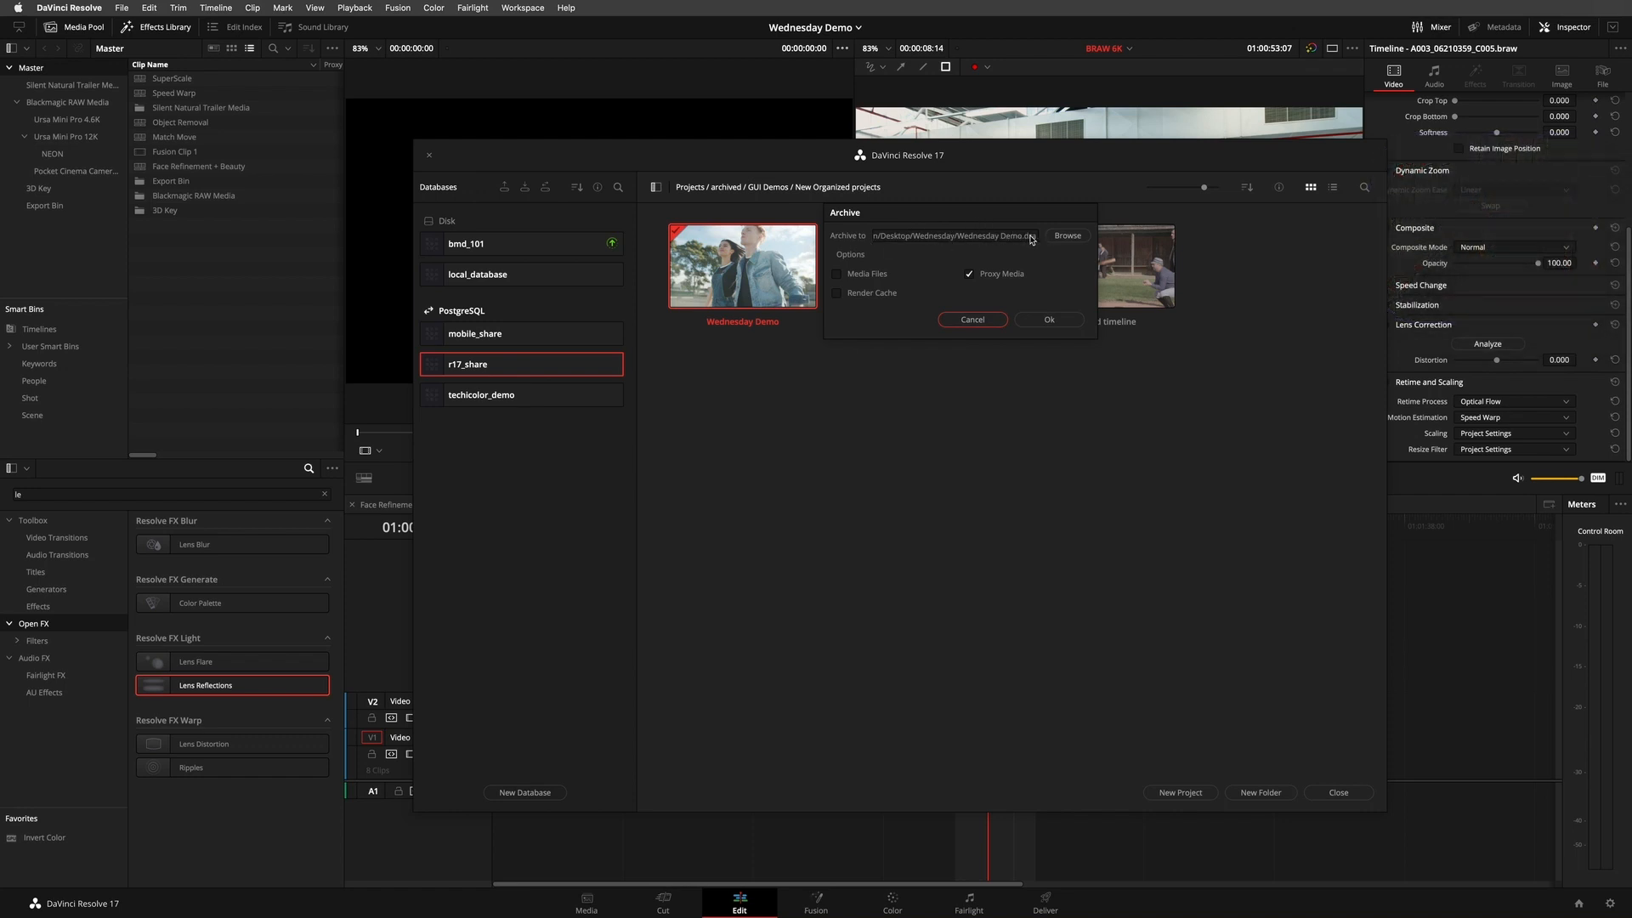
pyautogui.click(1049, 320)
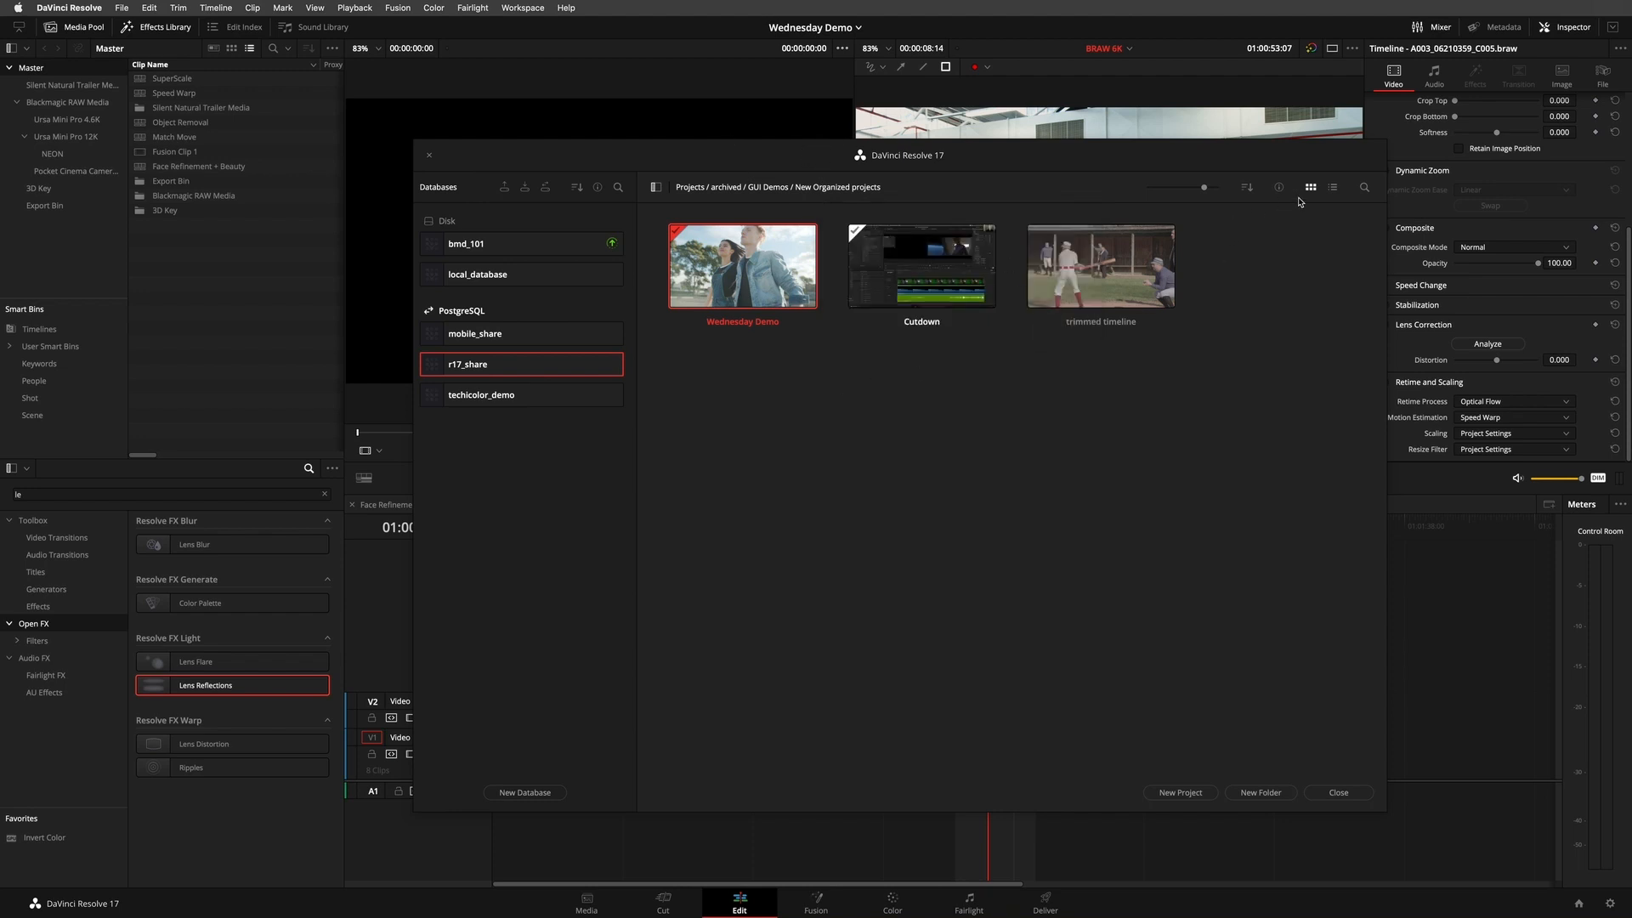
# - Try restoring a project archive, selecting trimmed timeline.dra in the Desktop's object removal folder, cancel it and close the project manager
pyautogui.click(1333, 187)
pyautogui.rightClick(793, 324)
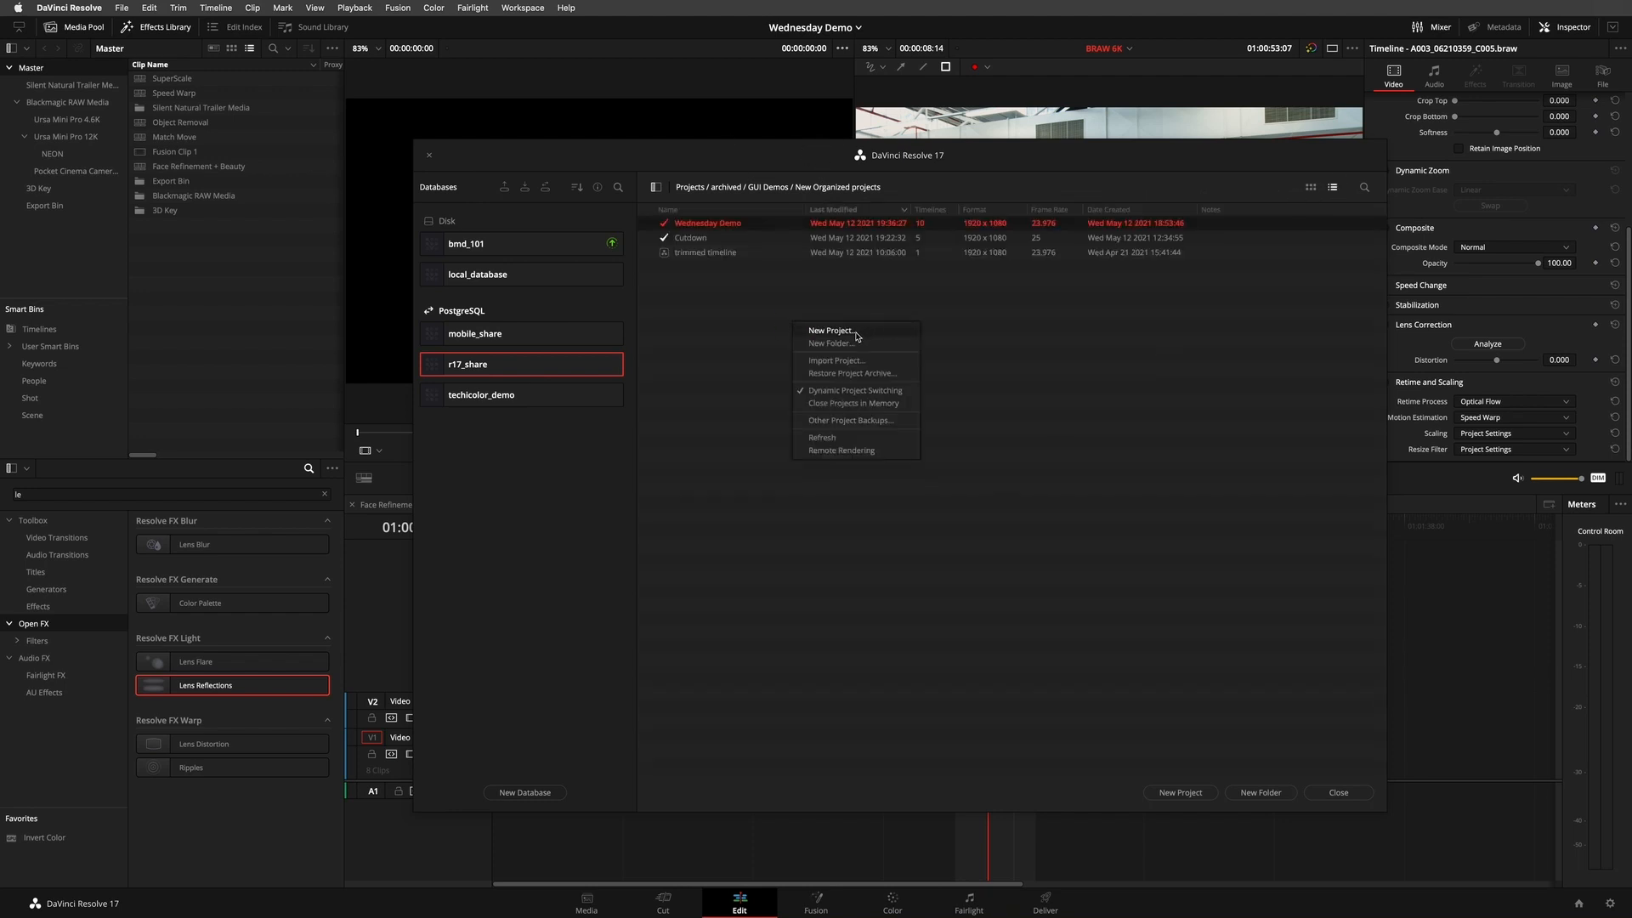
pyautogui.click(853, 374)
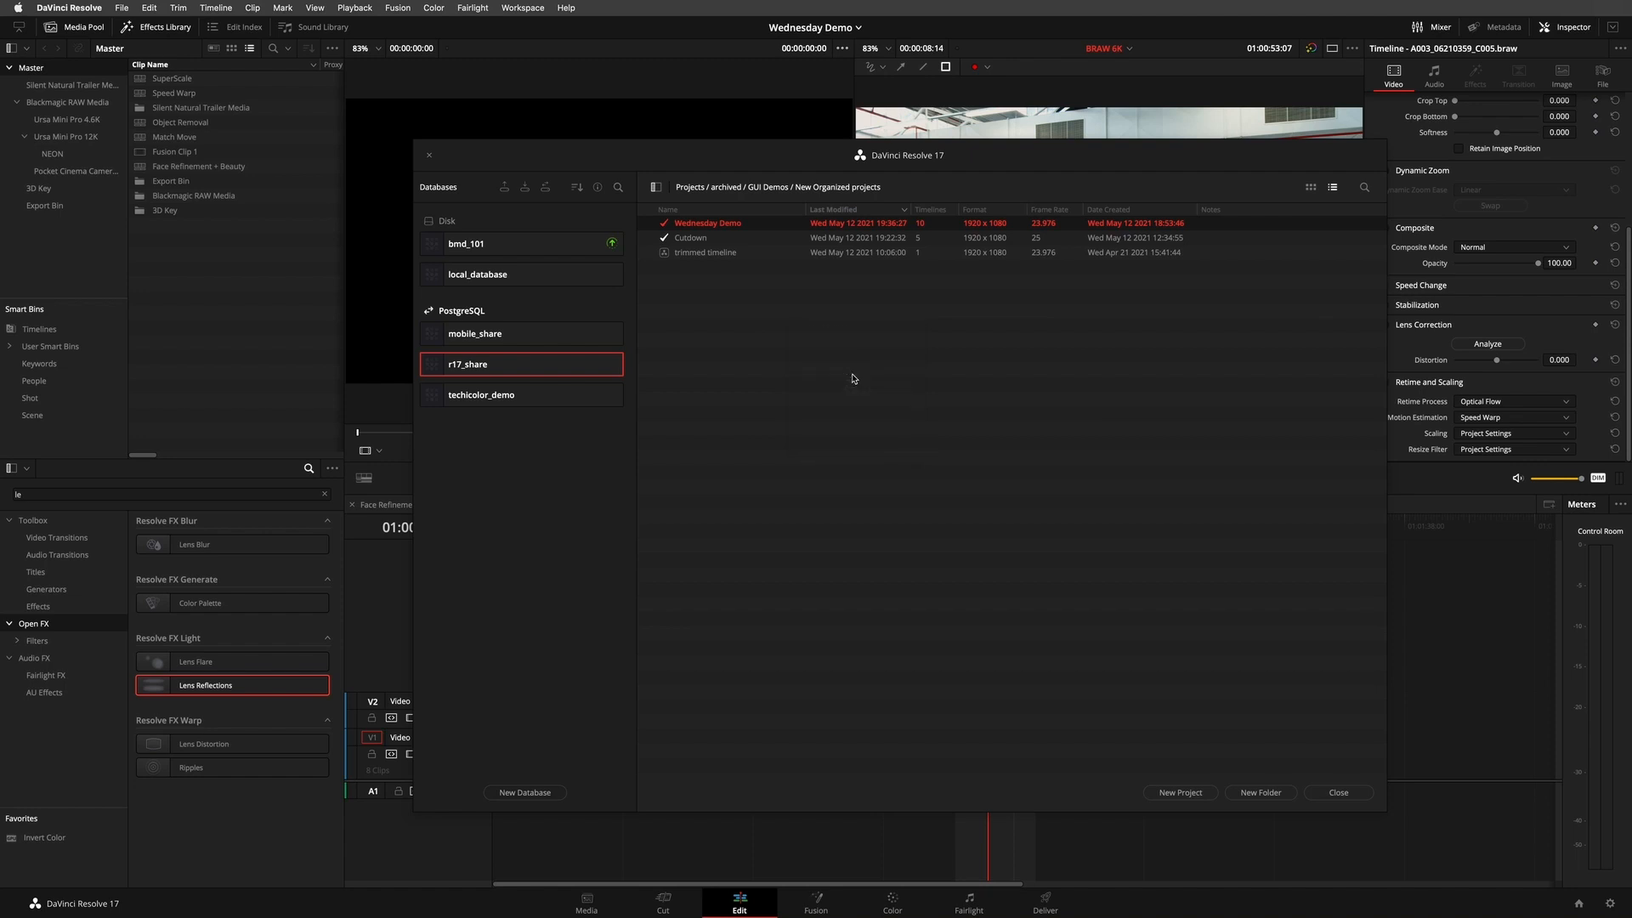
pyautogui.click(623, 249)
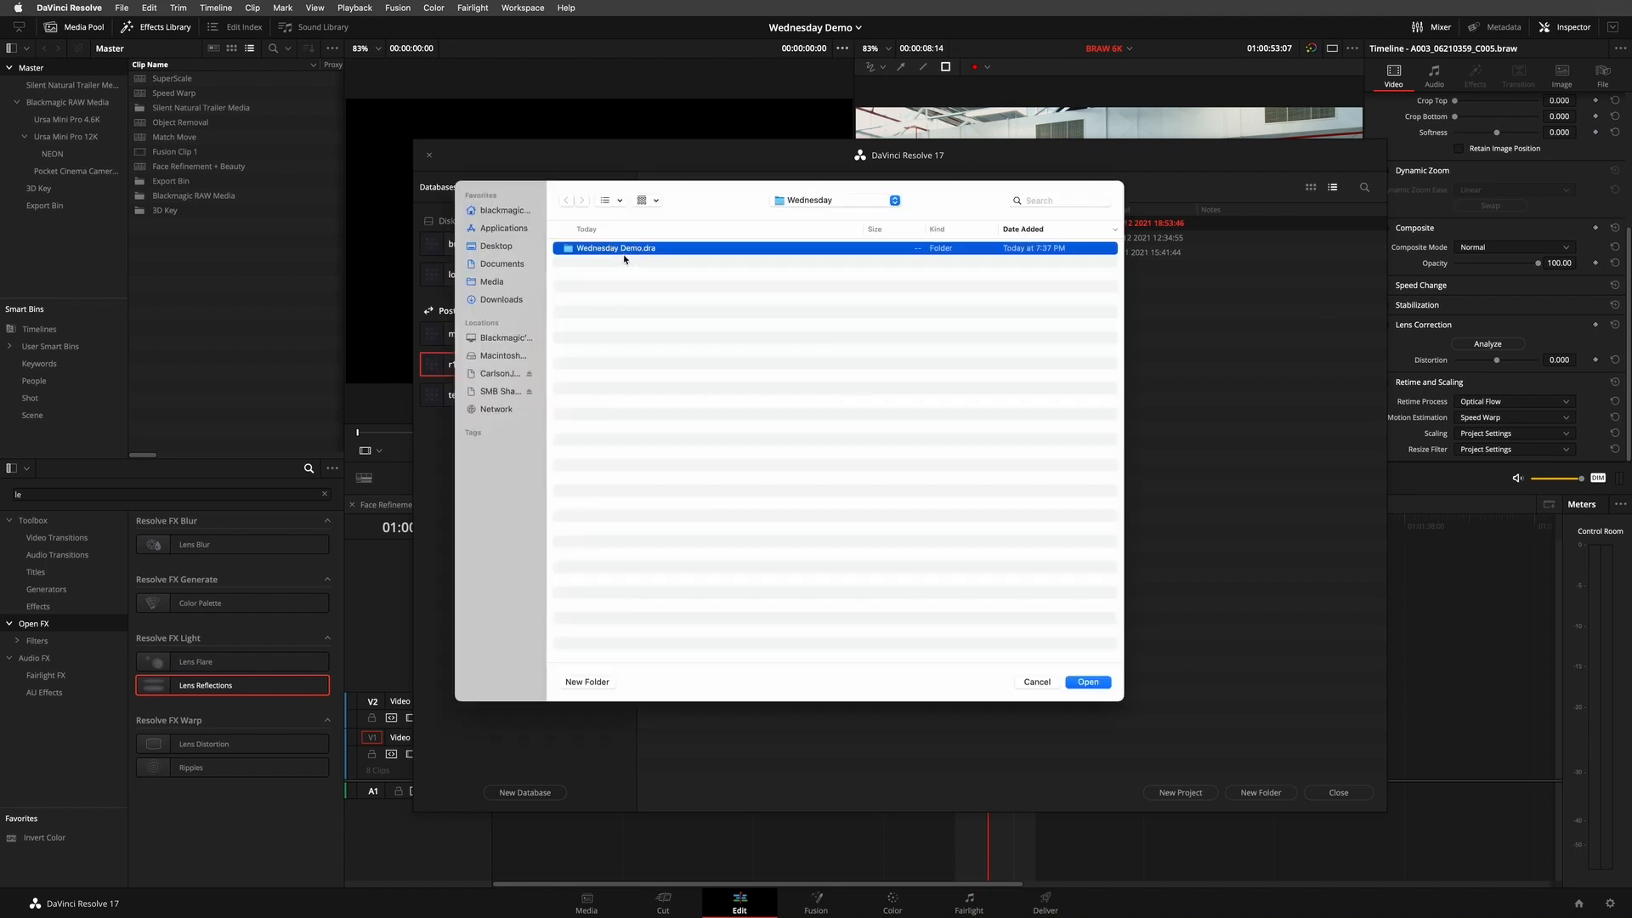
pyautogui.moveTo(710, 189); pyautogui.dragTo(959, 304)
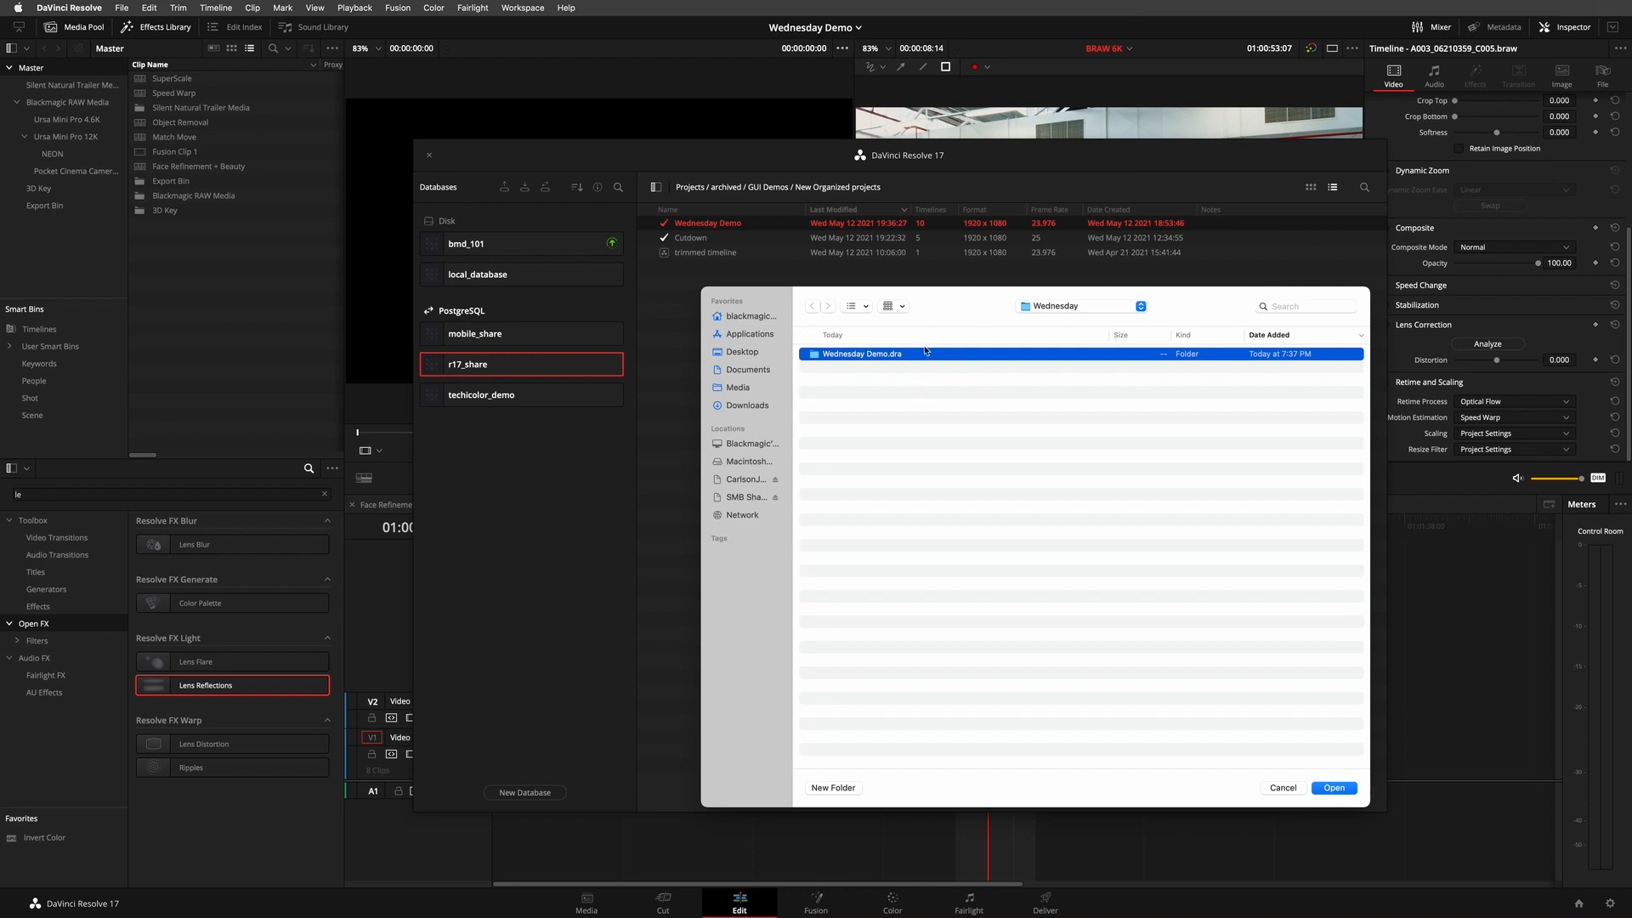
pyautogui.click(1054, 308)
pyautogui.click(1054, 321)
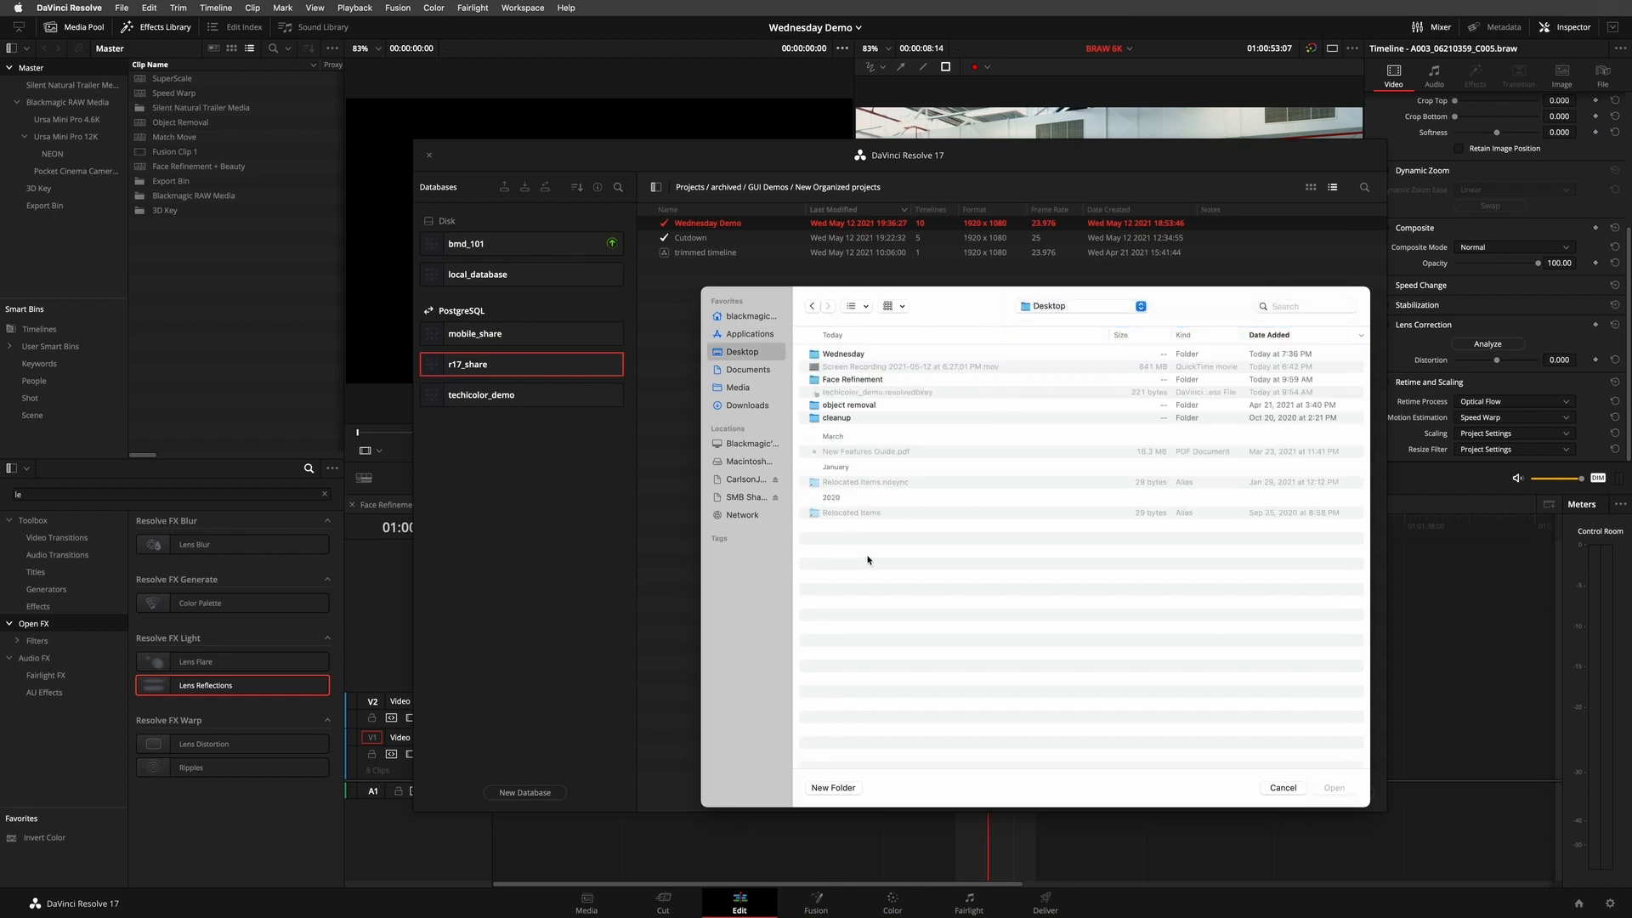
pyautogui.doubleClick(816, 407)
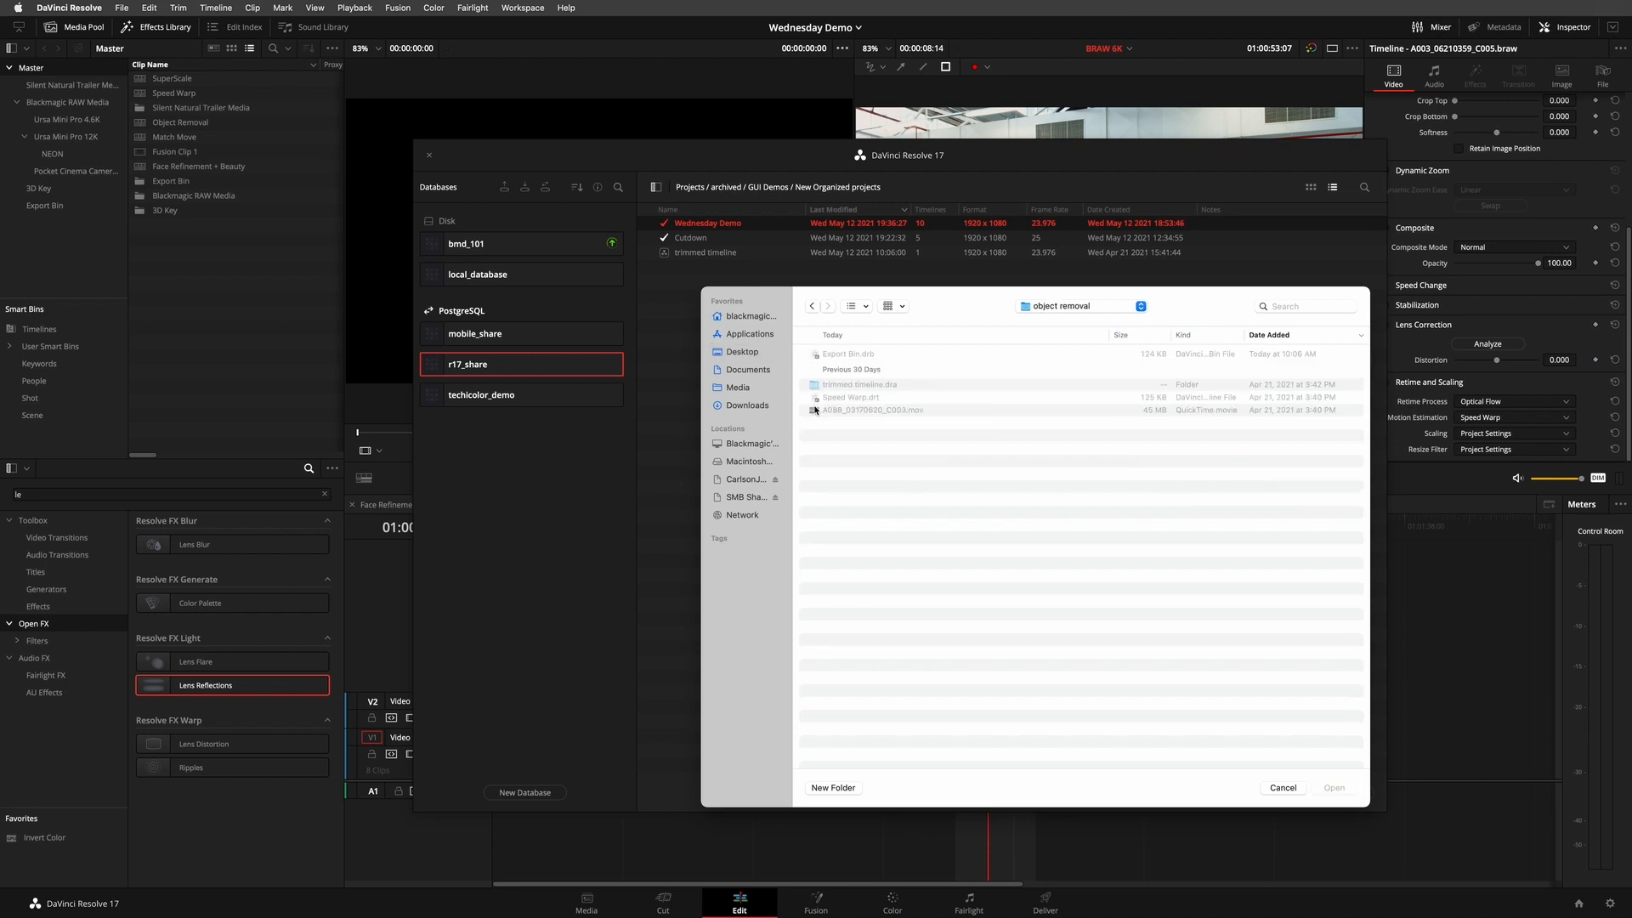
pyautogui.click(815, 387)
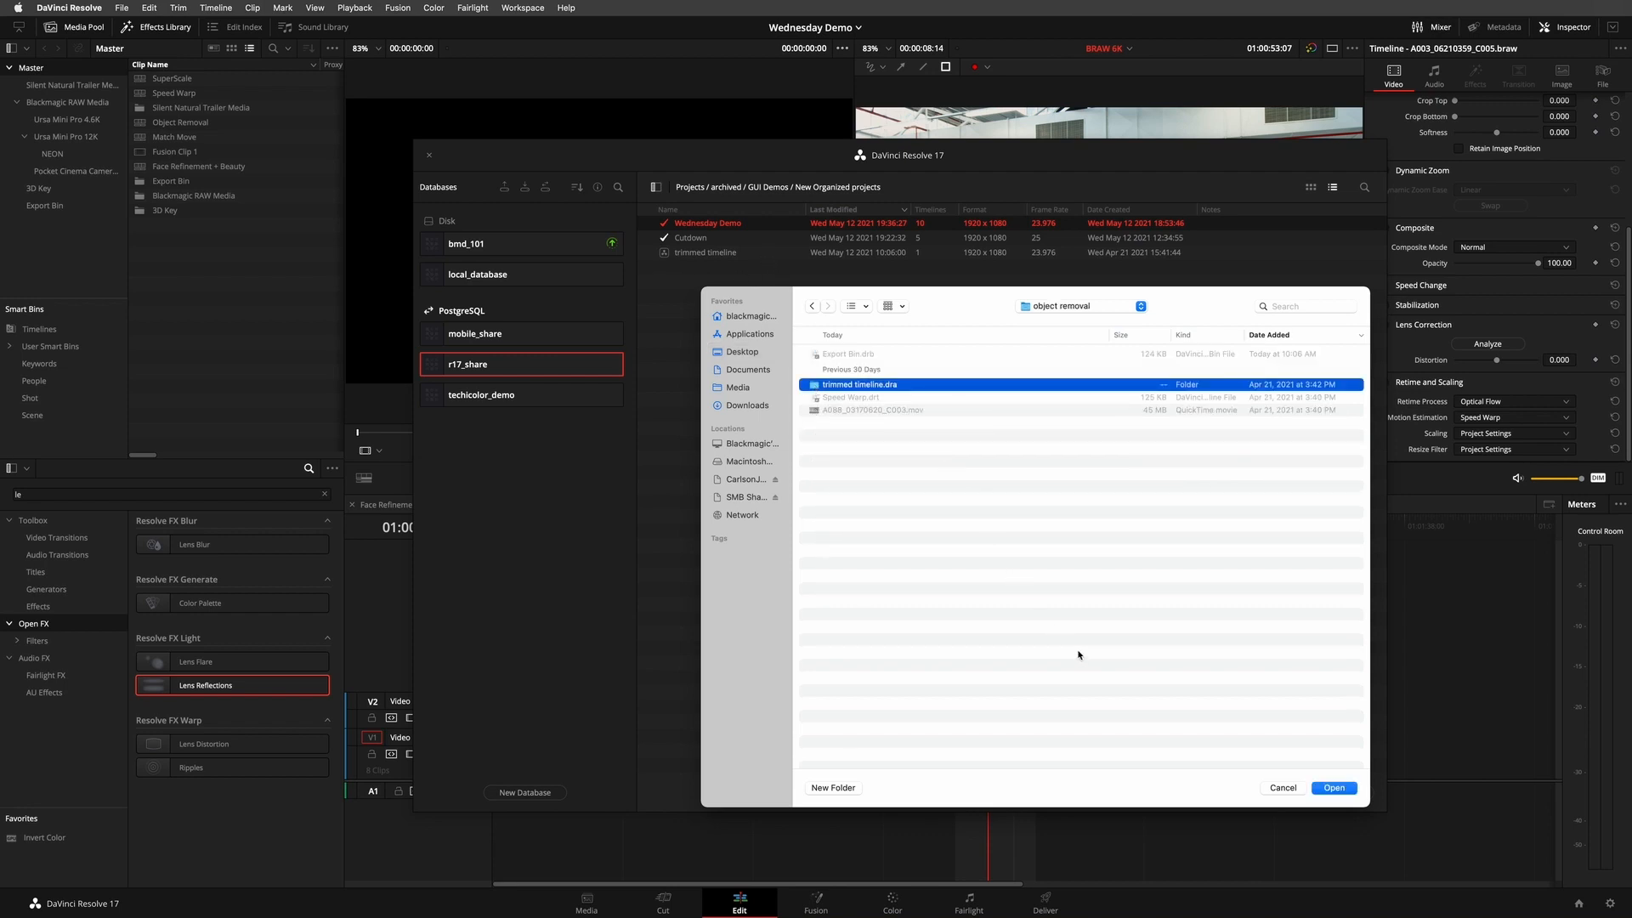
pyautogui.click(1283, 788)
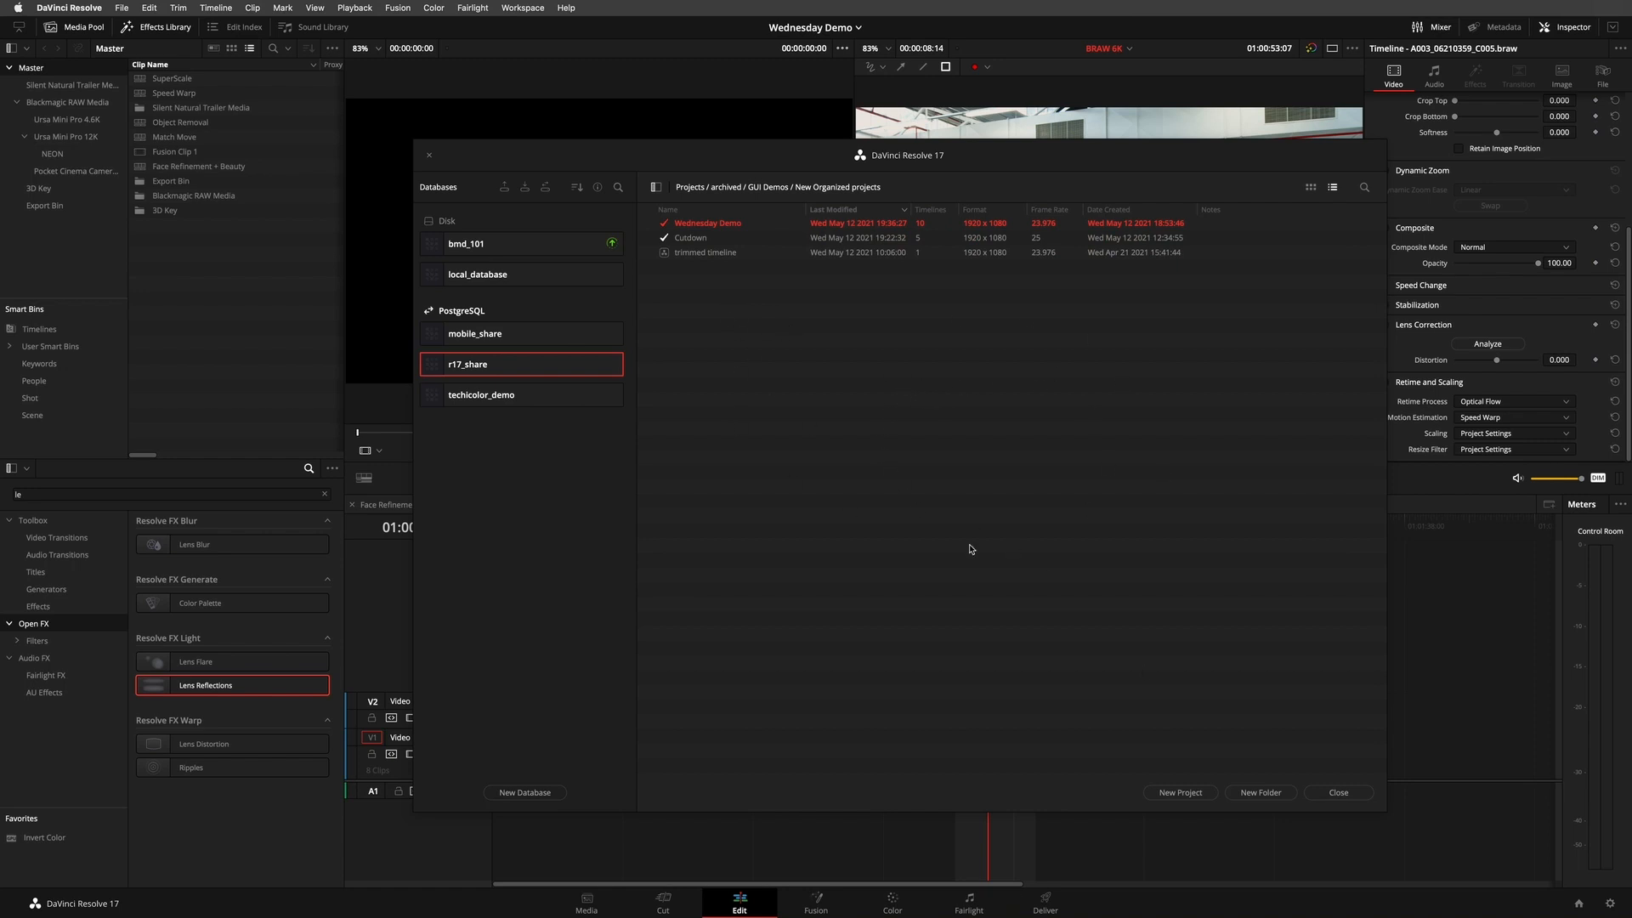
pyautogui.click(1355, 795)
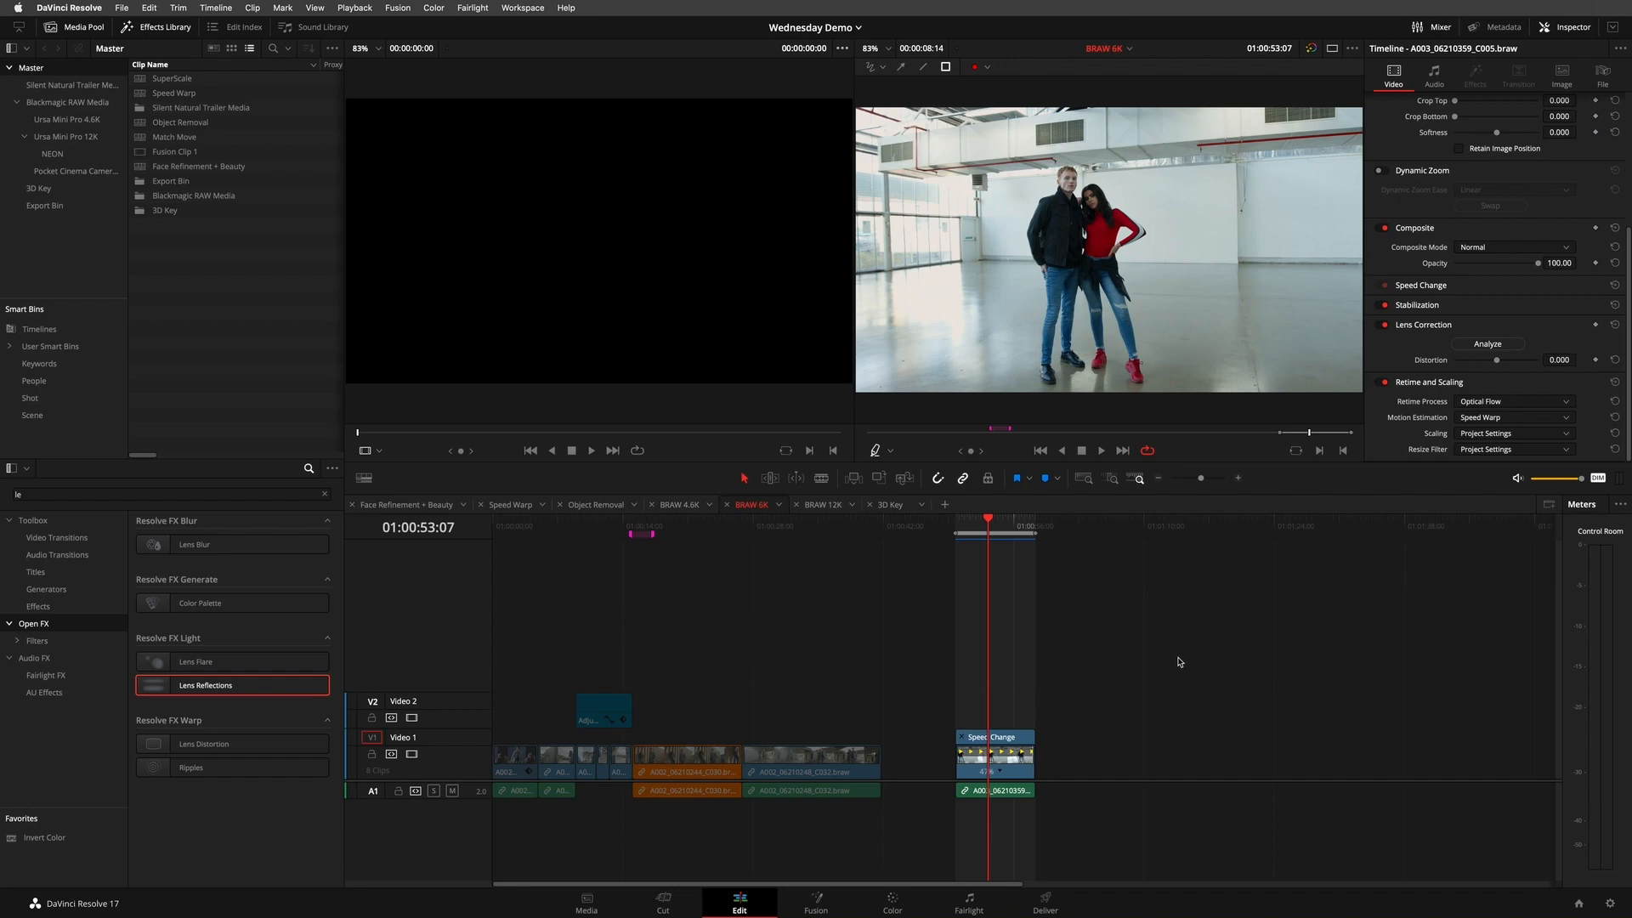
# - Export the BRAW 6K timeline from the Timelines smart bin as BRAW 6K.drt into a new Desktop folder named Exports
pyautogui.moveTo(921, 531)
pyautogui.mouseDown()
pyautogui.moveTo(513, 525)
pyautogui.moveTo(1028, 513)
pyautogui.moveTo(564, 510)
pyautogui.moveTo(598, 505)
pyautogui.moveTo(1009, 510)
pyautogui.moveTo(539, 530)
pyautogui.moveTo(1000, 521)
pyautogui.mouseUp()
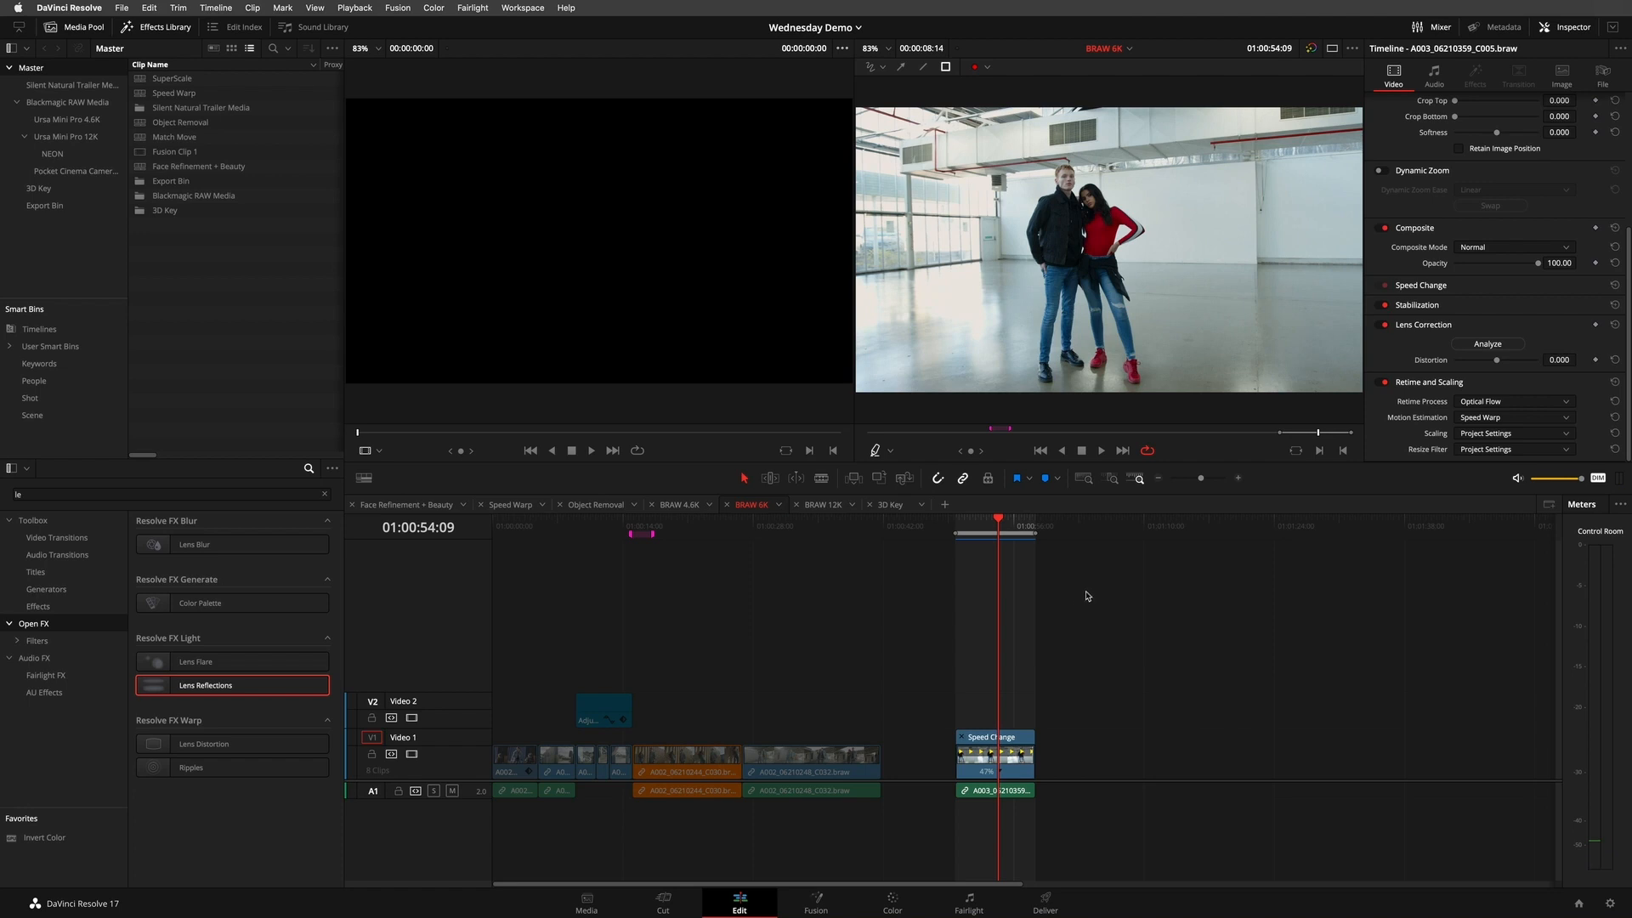
pyautogui.click(76, 330)
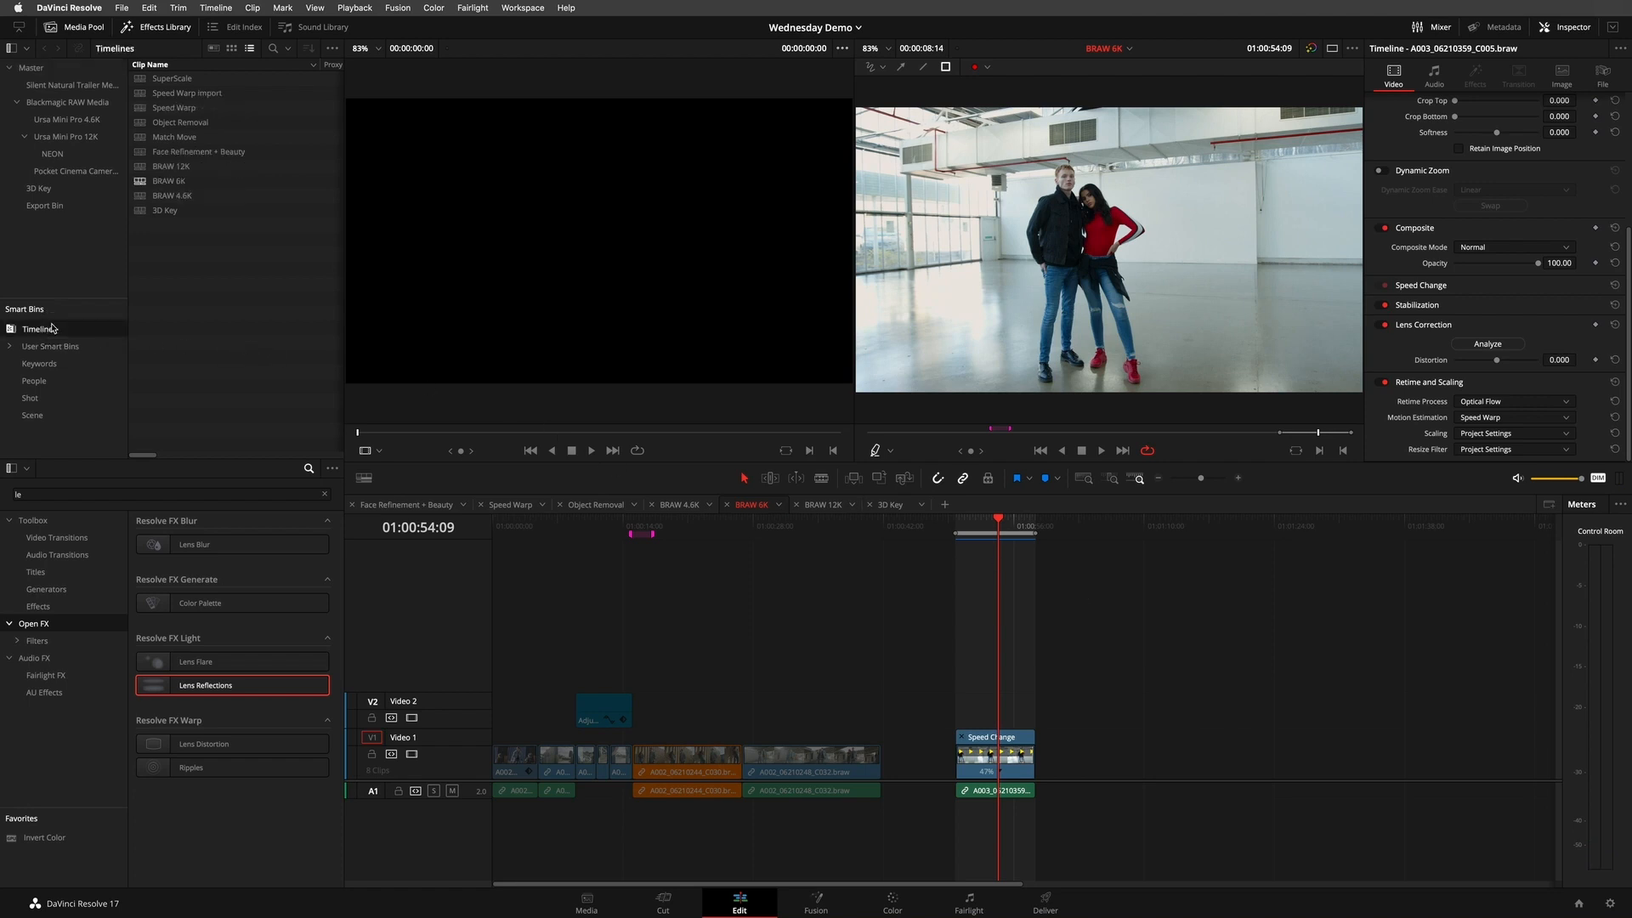
pyautogui.rightClick(162, 183)
pyautogui.moveTo(225, 195)
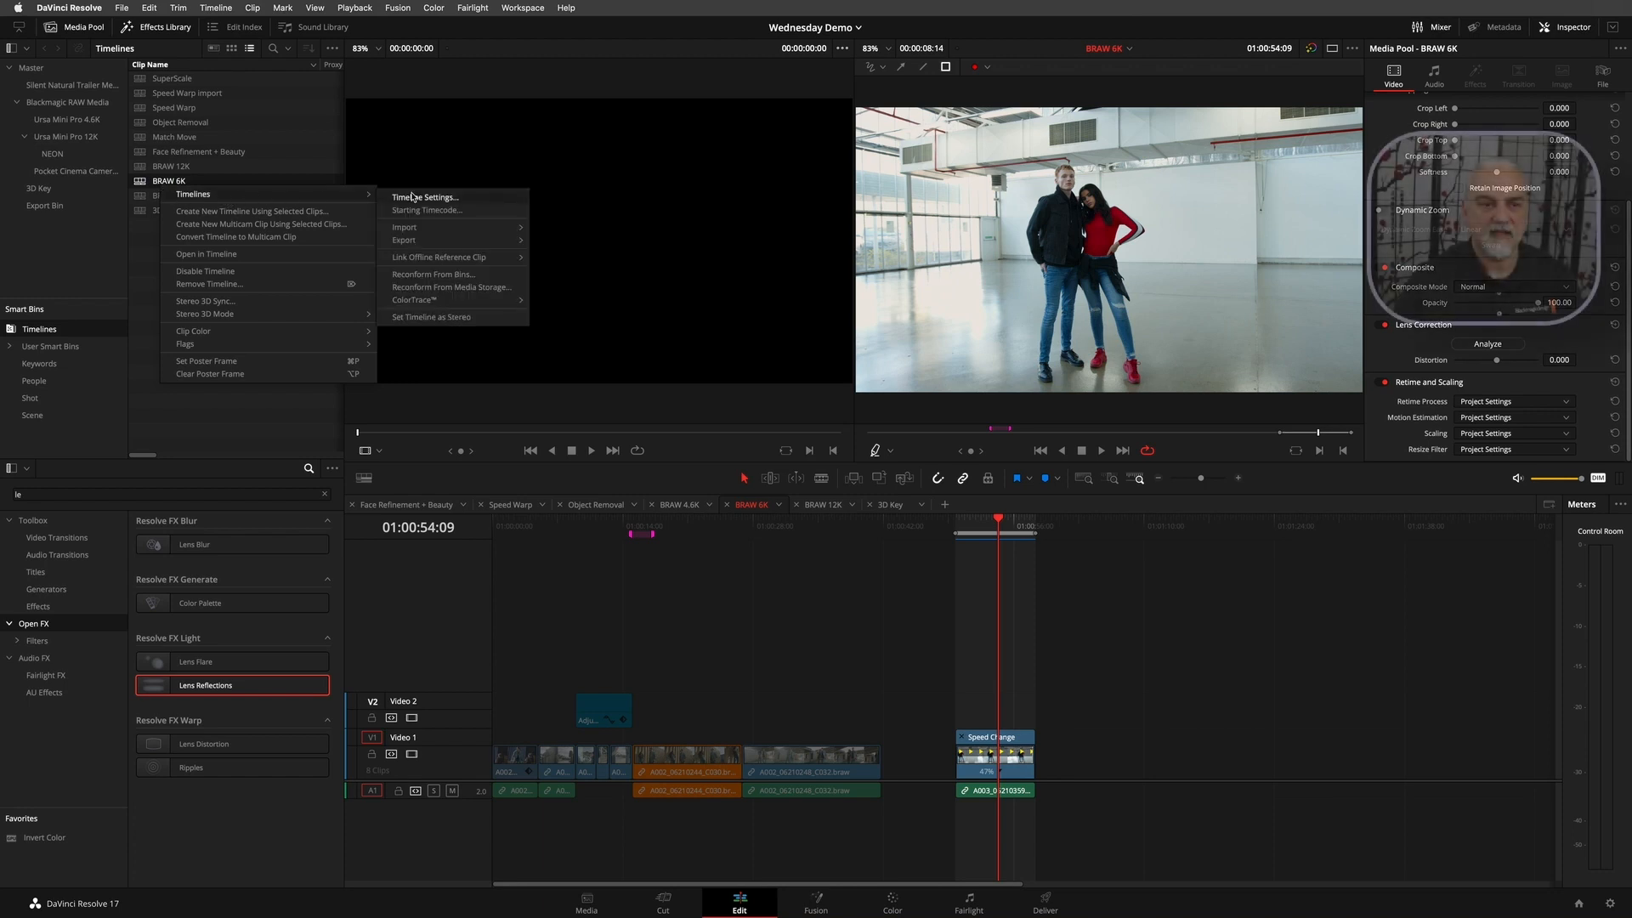
pyautogui.moveTo(408, 239)
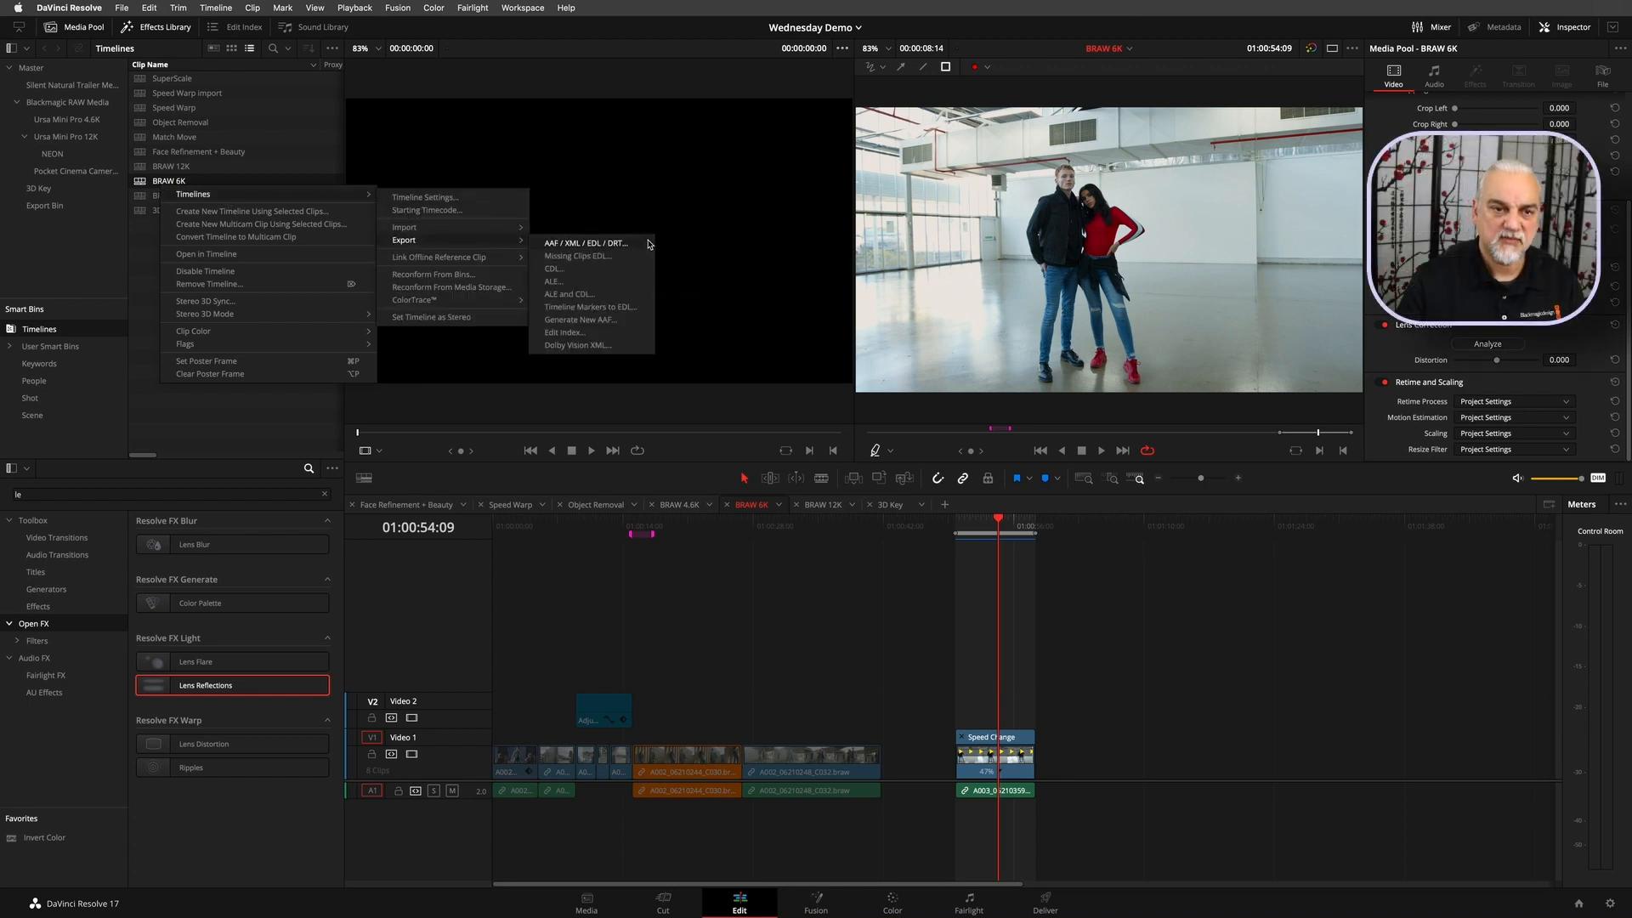
pyautogui.click(587, 243)
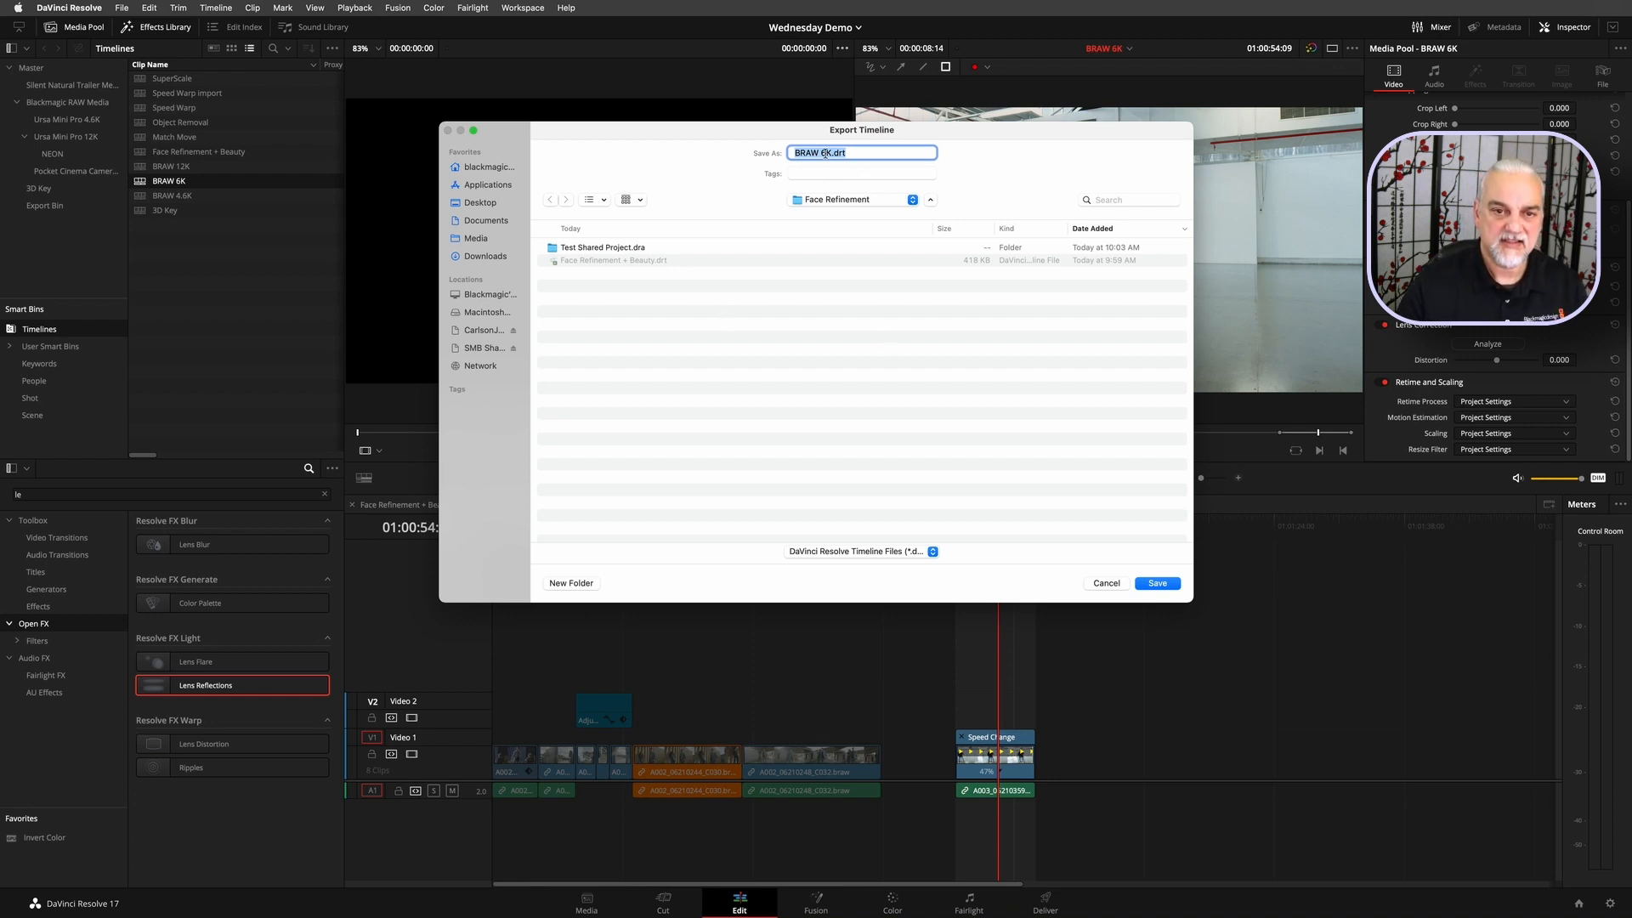
pyautogui.click(797, 199)
pyautogui.click(812, 211)
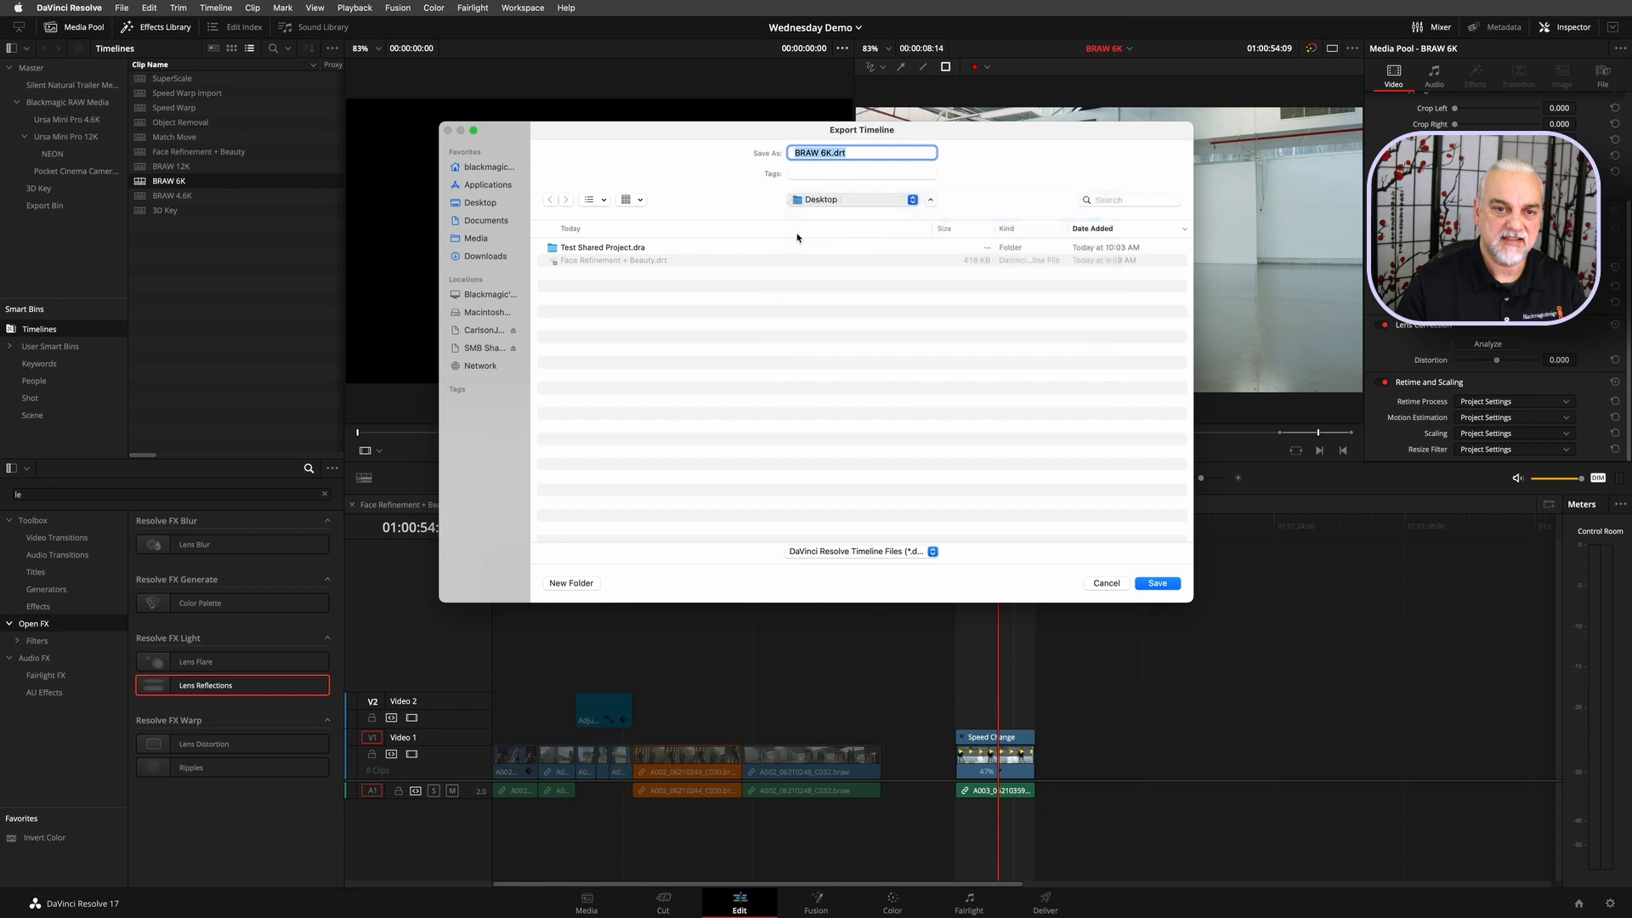
pyautogui.click(571, 583)
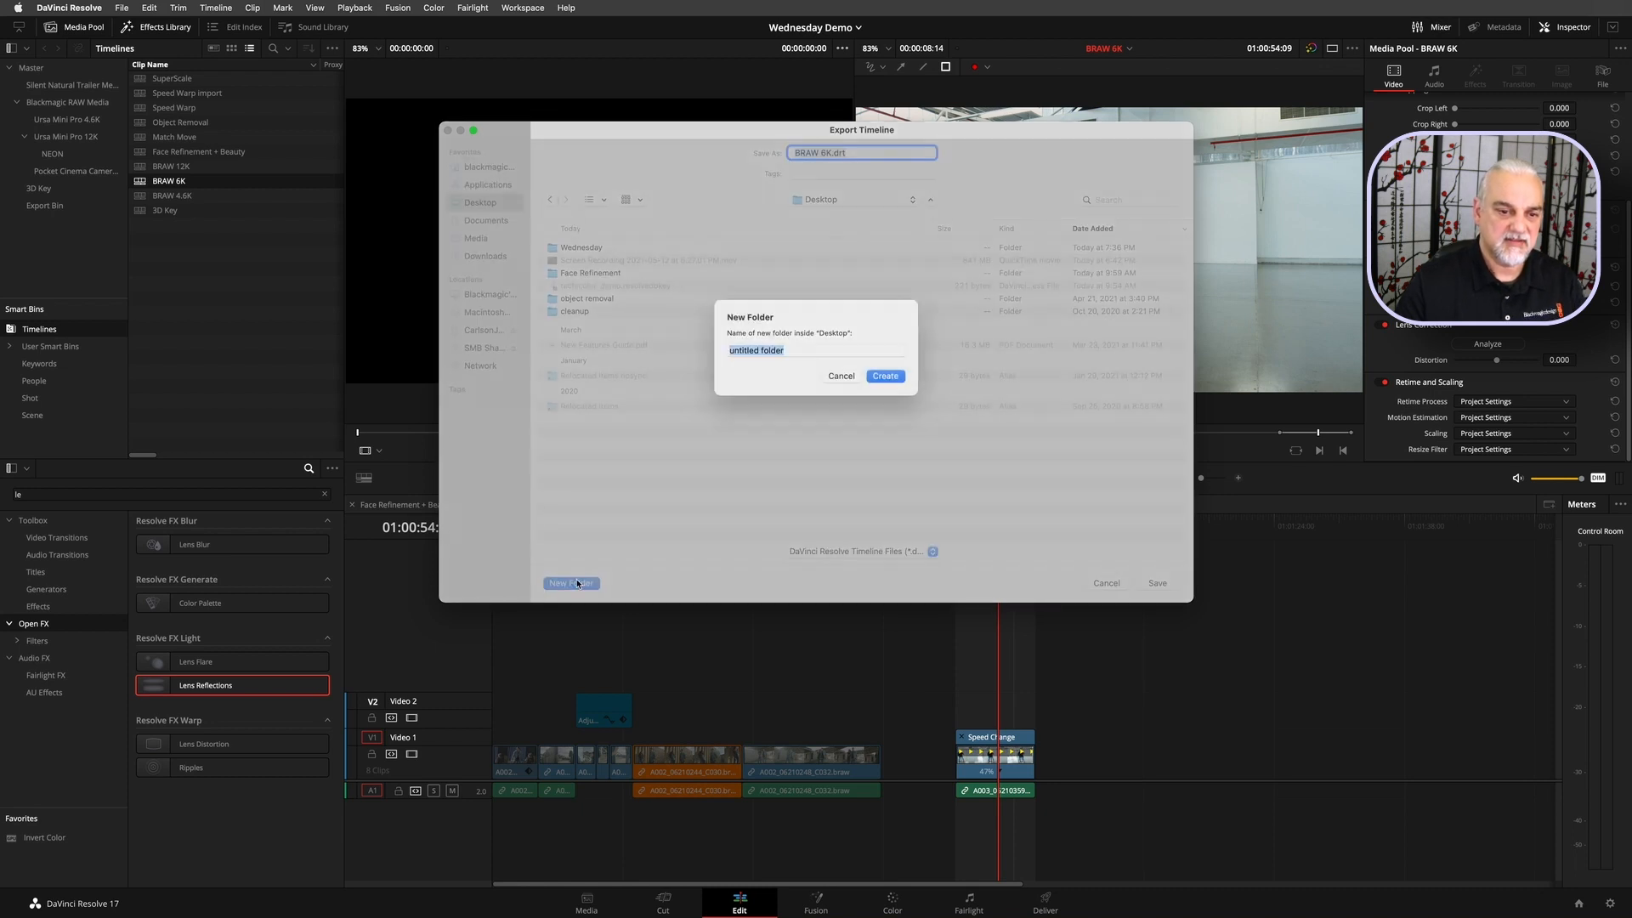
pyautogui.write('Expo0rts')
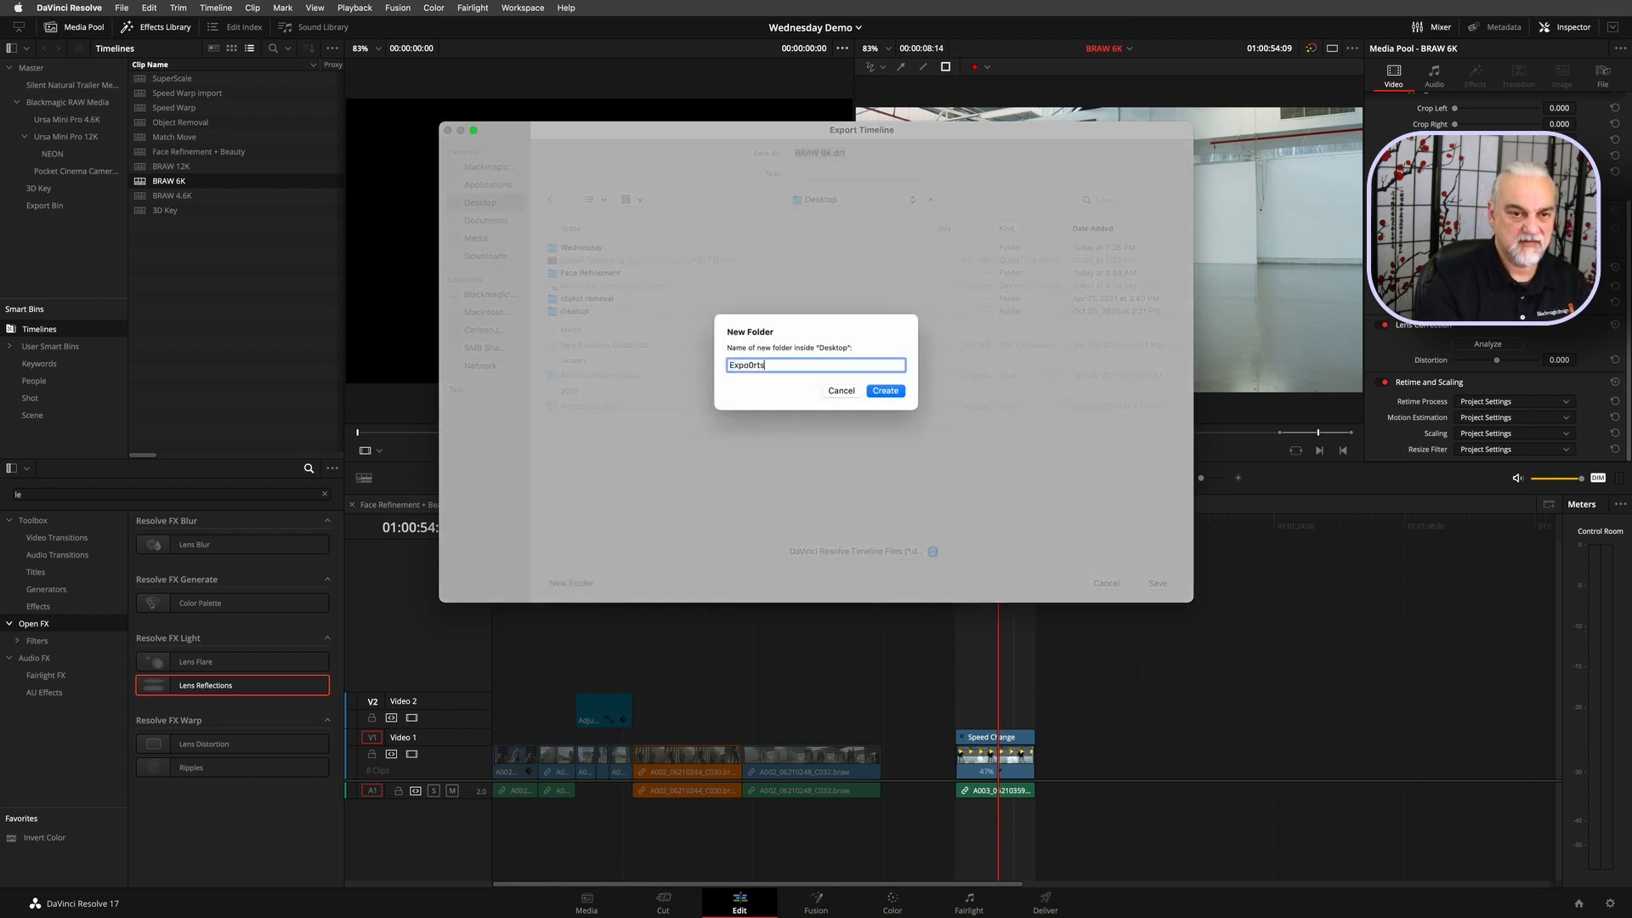
pyautogui.write('ports')
pyautogui.press('Return')
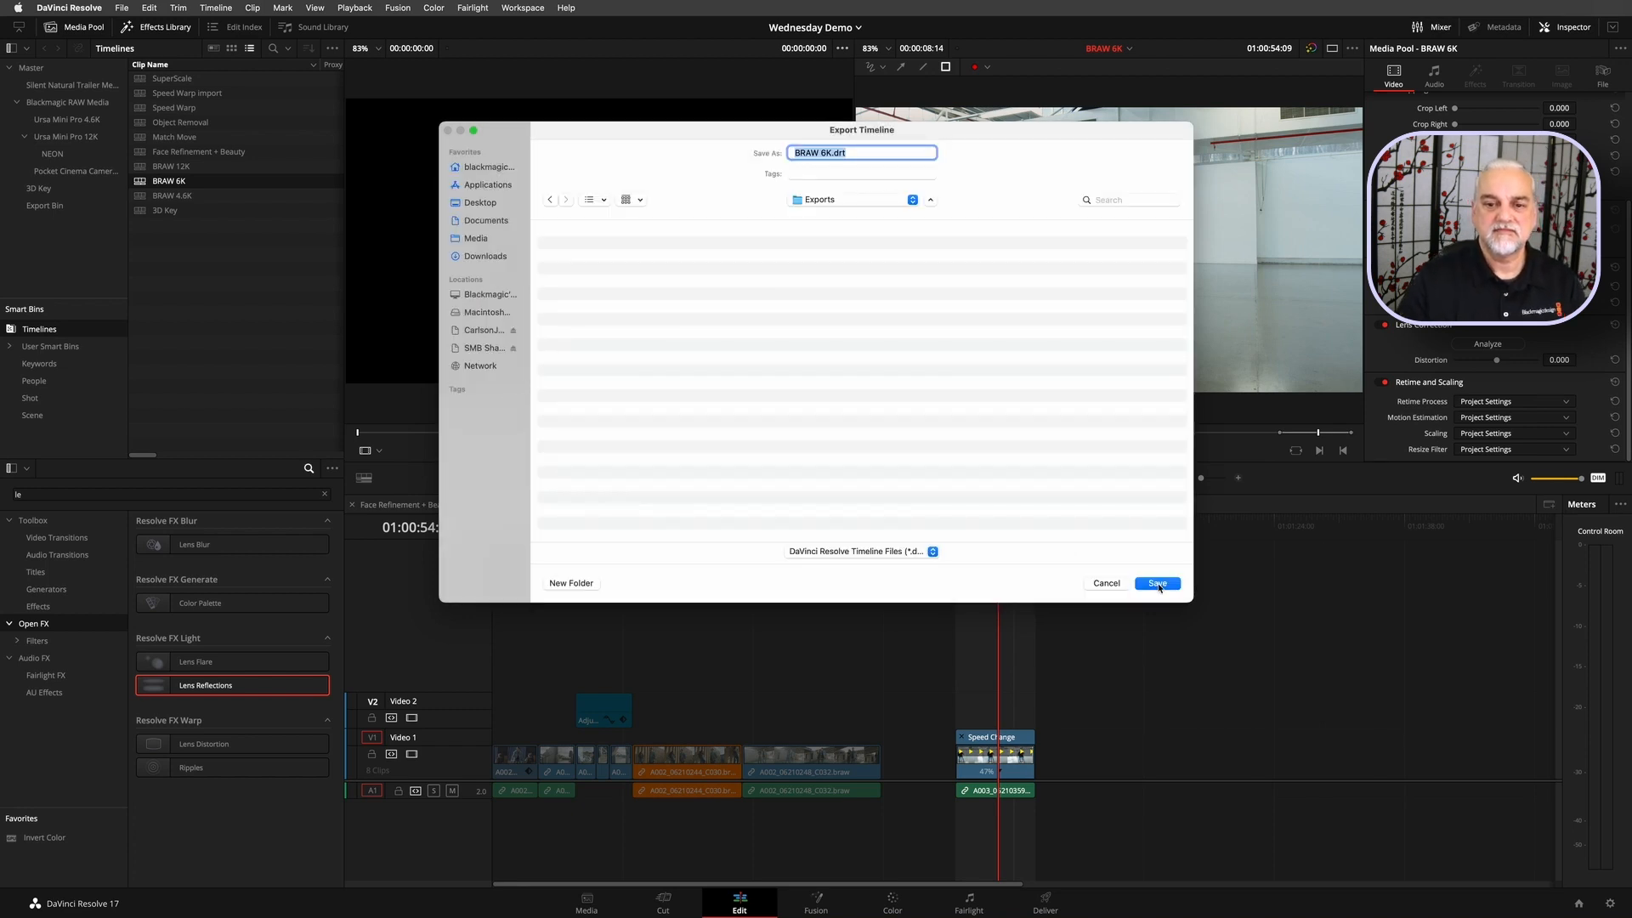
pyautogui.click(1158, 584)
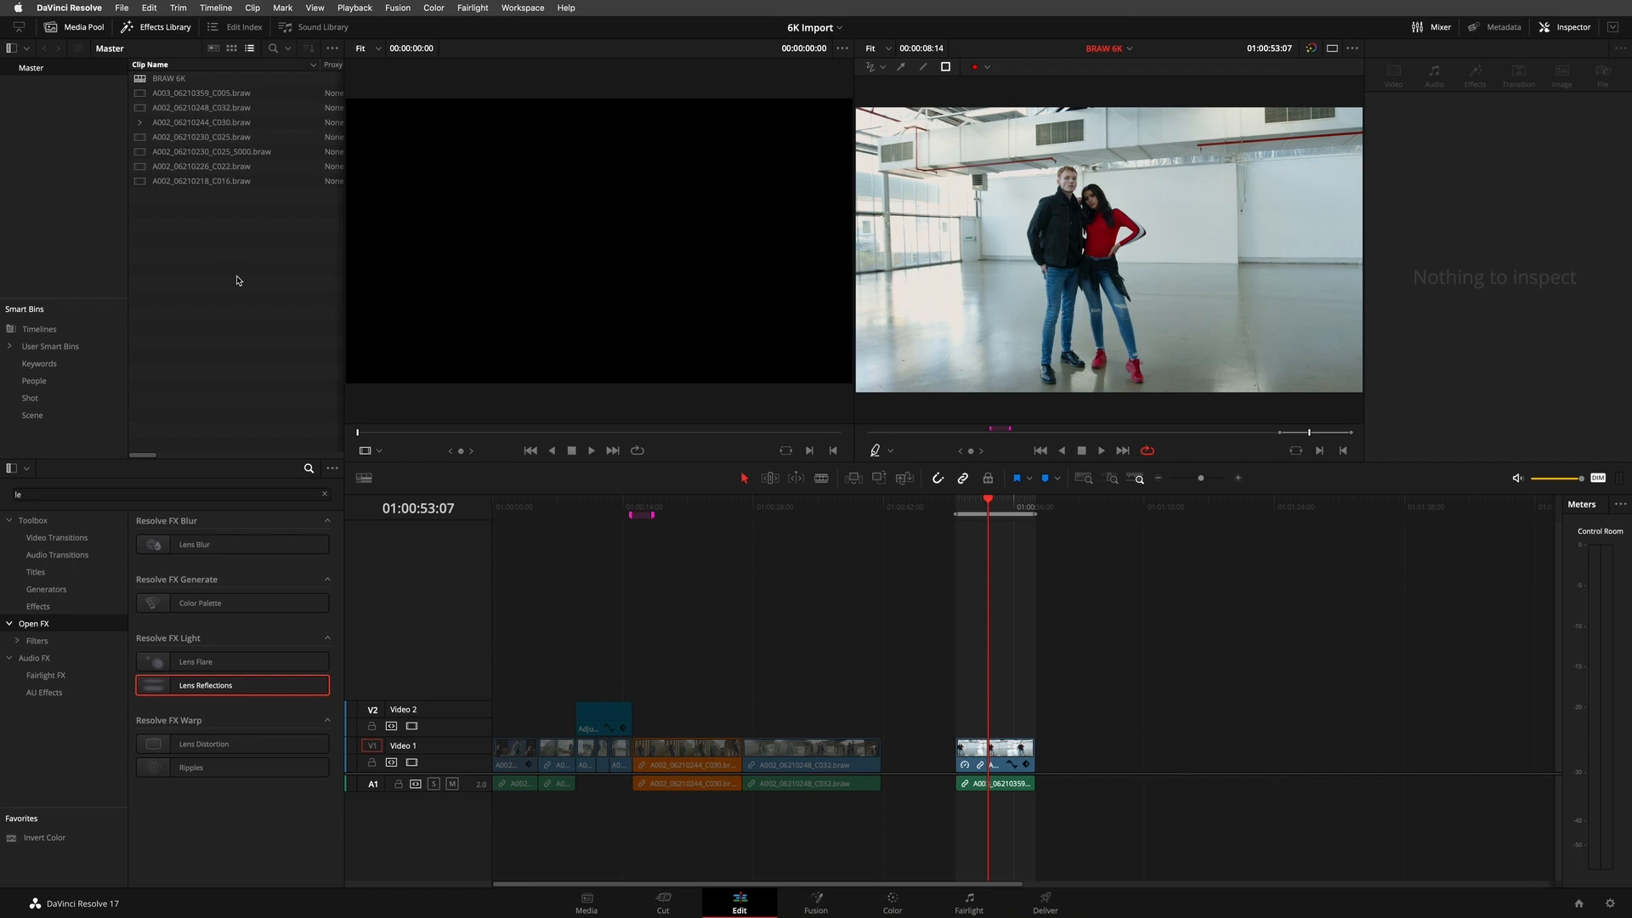
# - Switch back to the Wednesday Demo project and load A088_03170620_C003.mov from the Export Bin into the source viewer
pyautogui.click(811, 27)
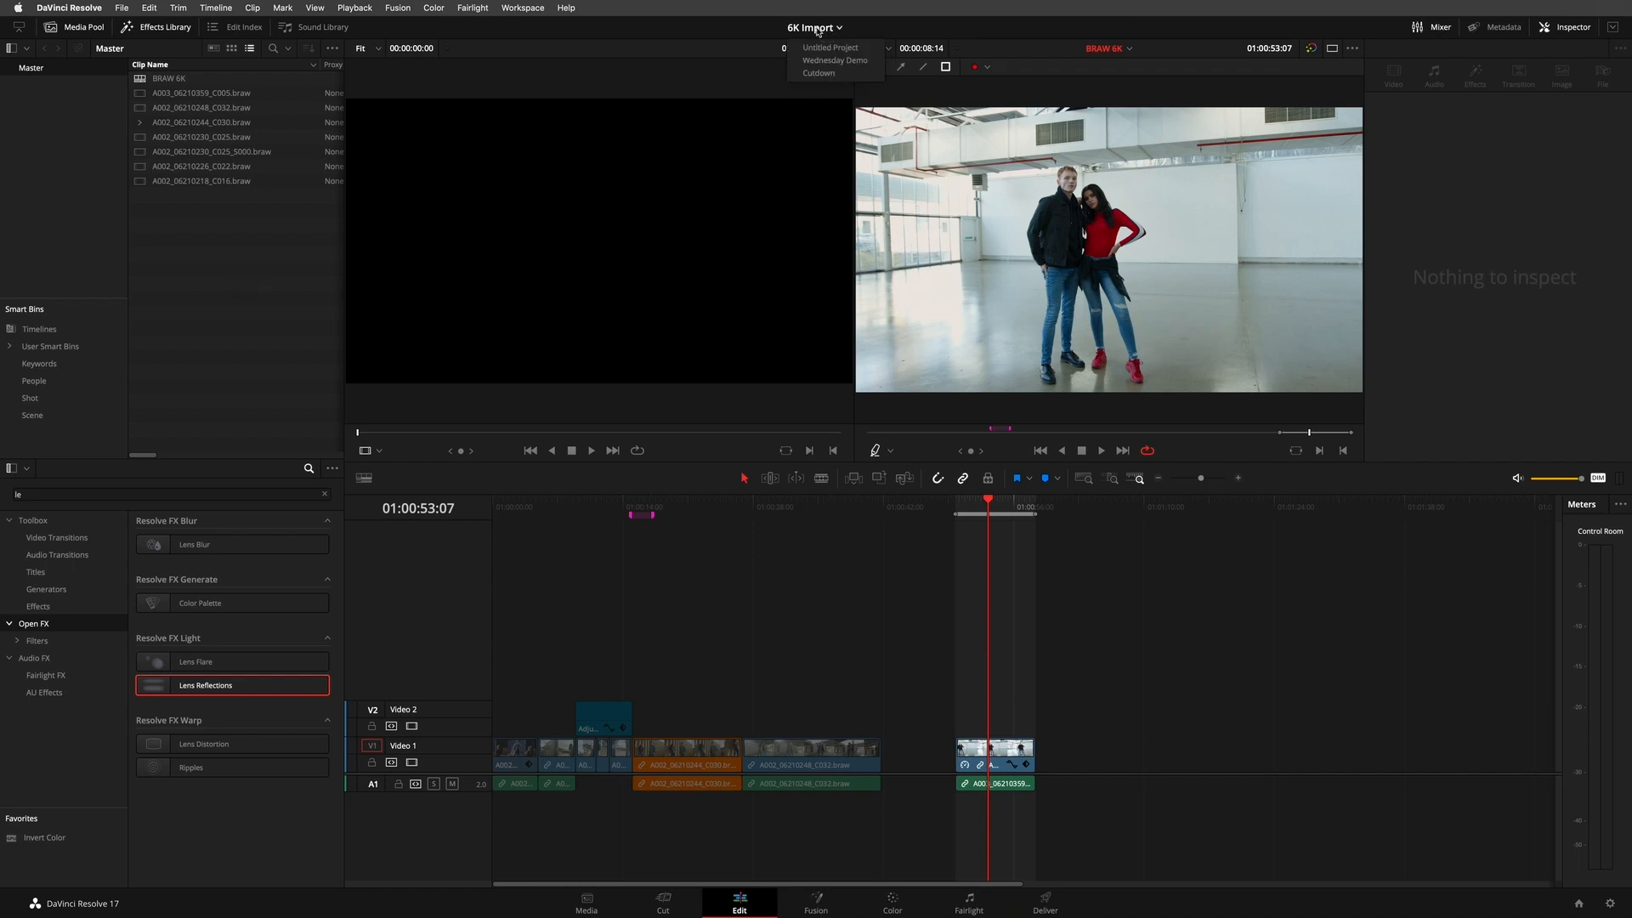
pyautogui.click(816, 60)
pyautogui.click(45, 205)
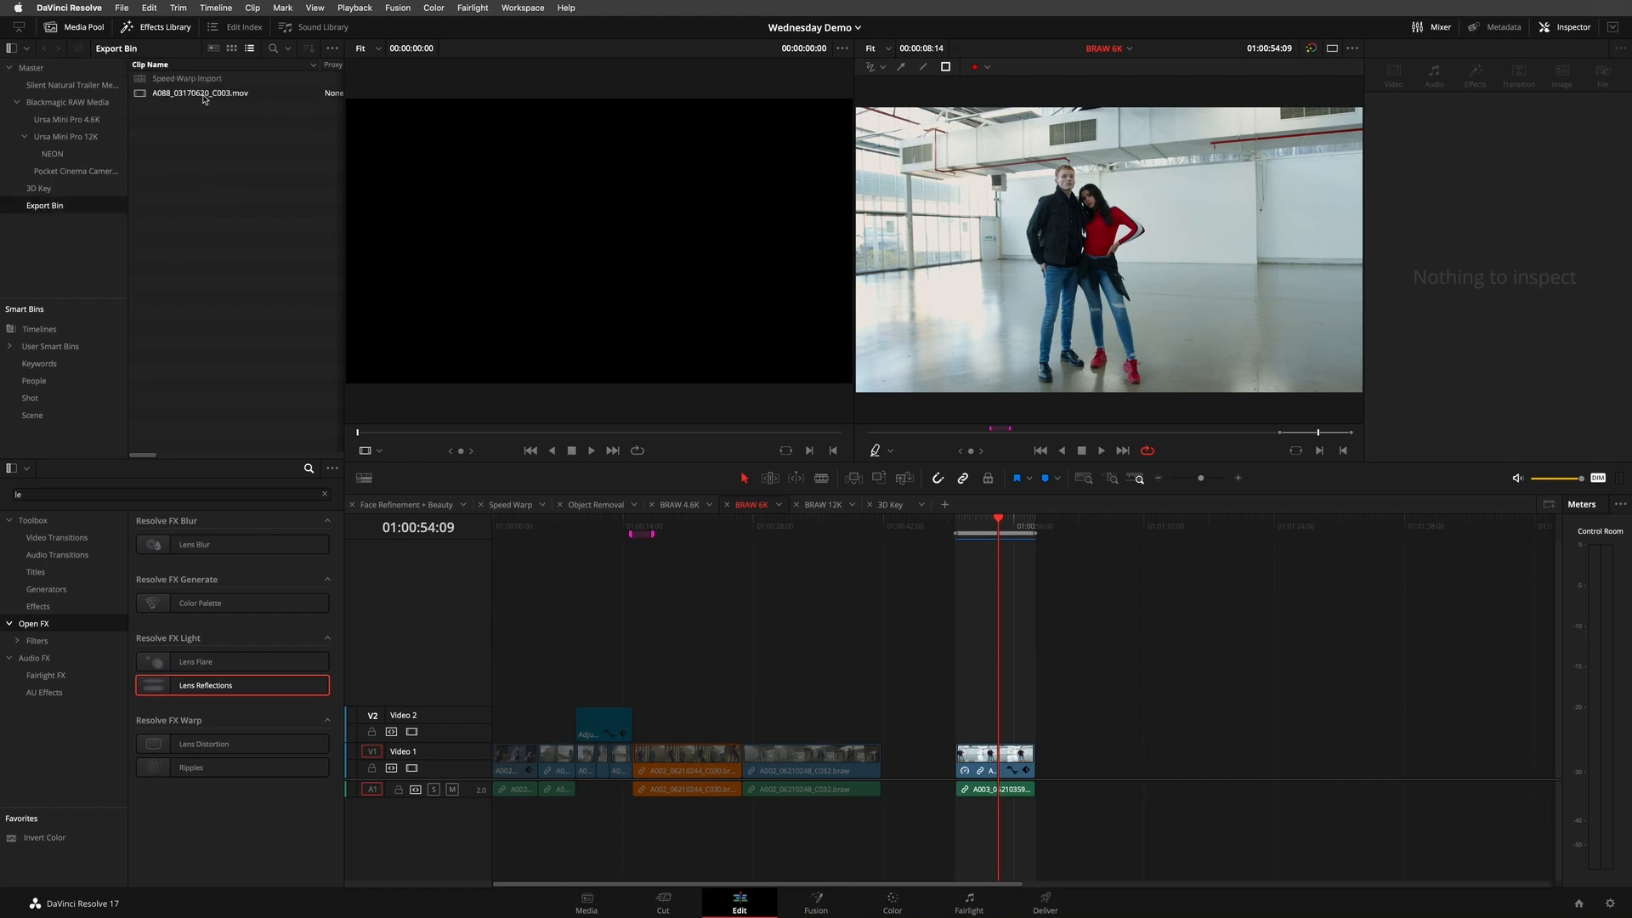
pyautogui.click(141, 94)
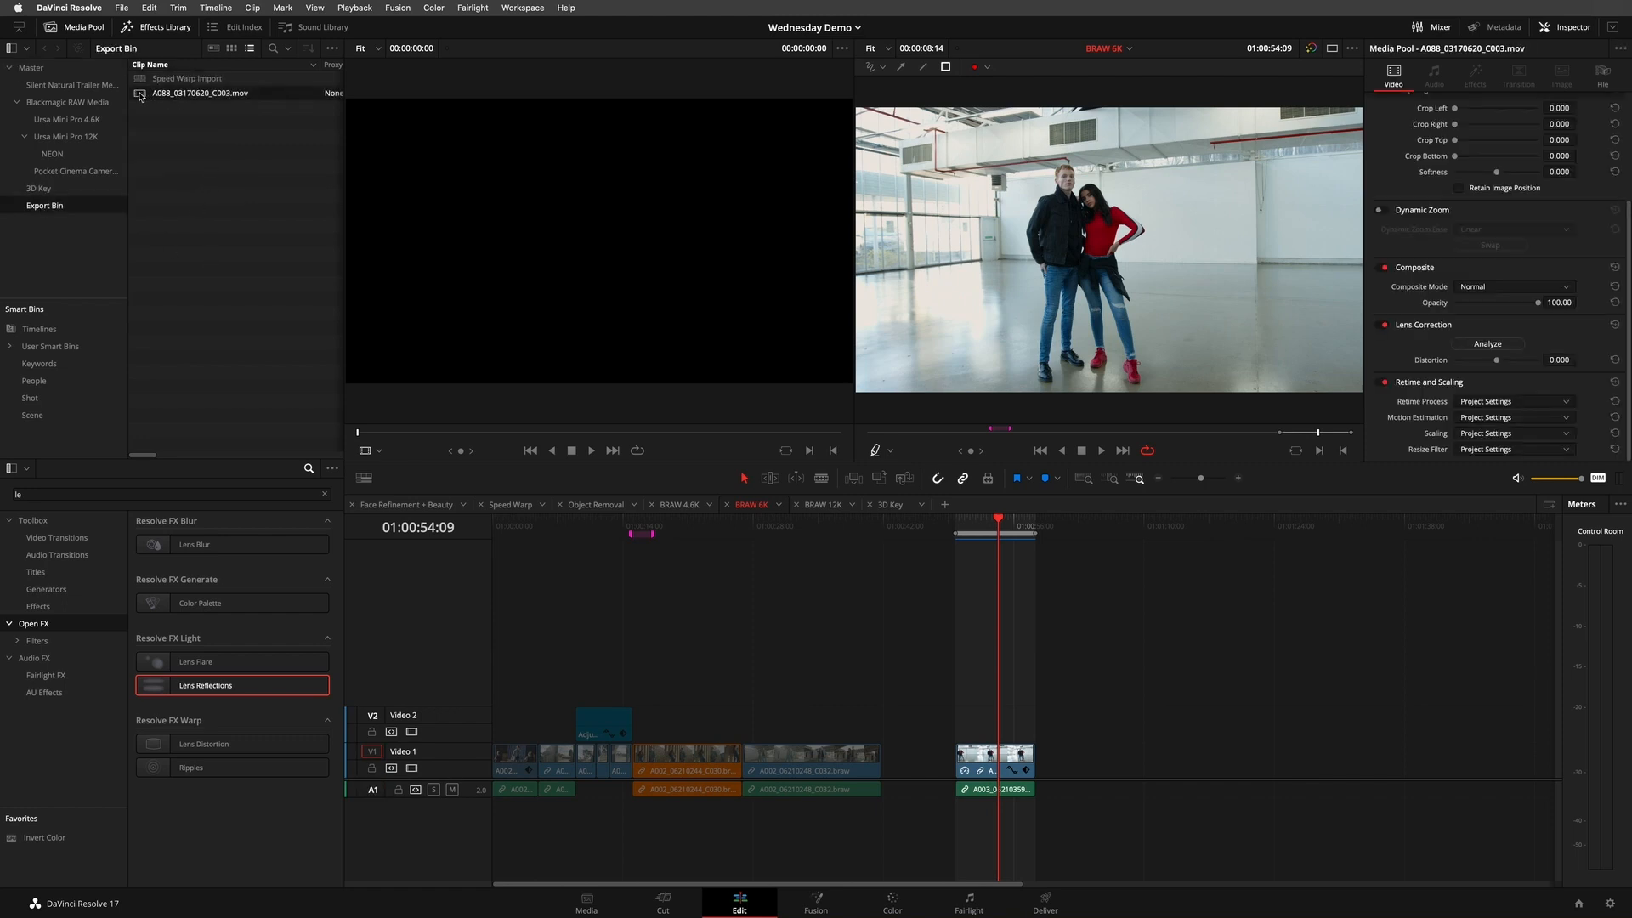
pyautogui.doubleClick(140, 93)
pyautogui.click(160, 220)
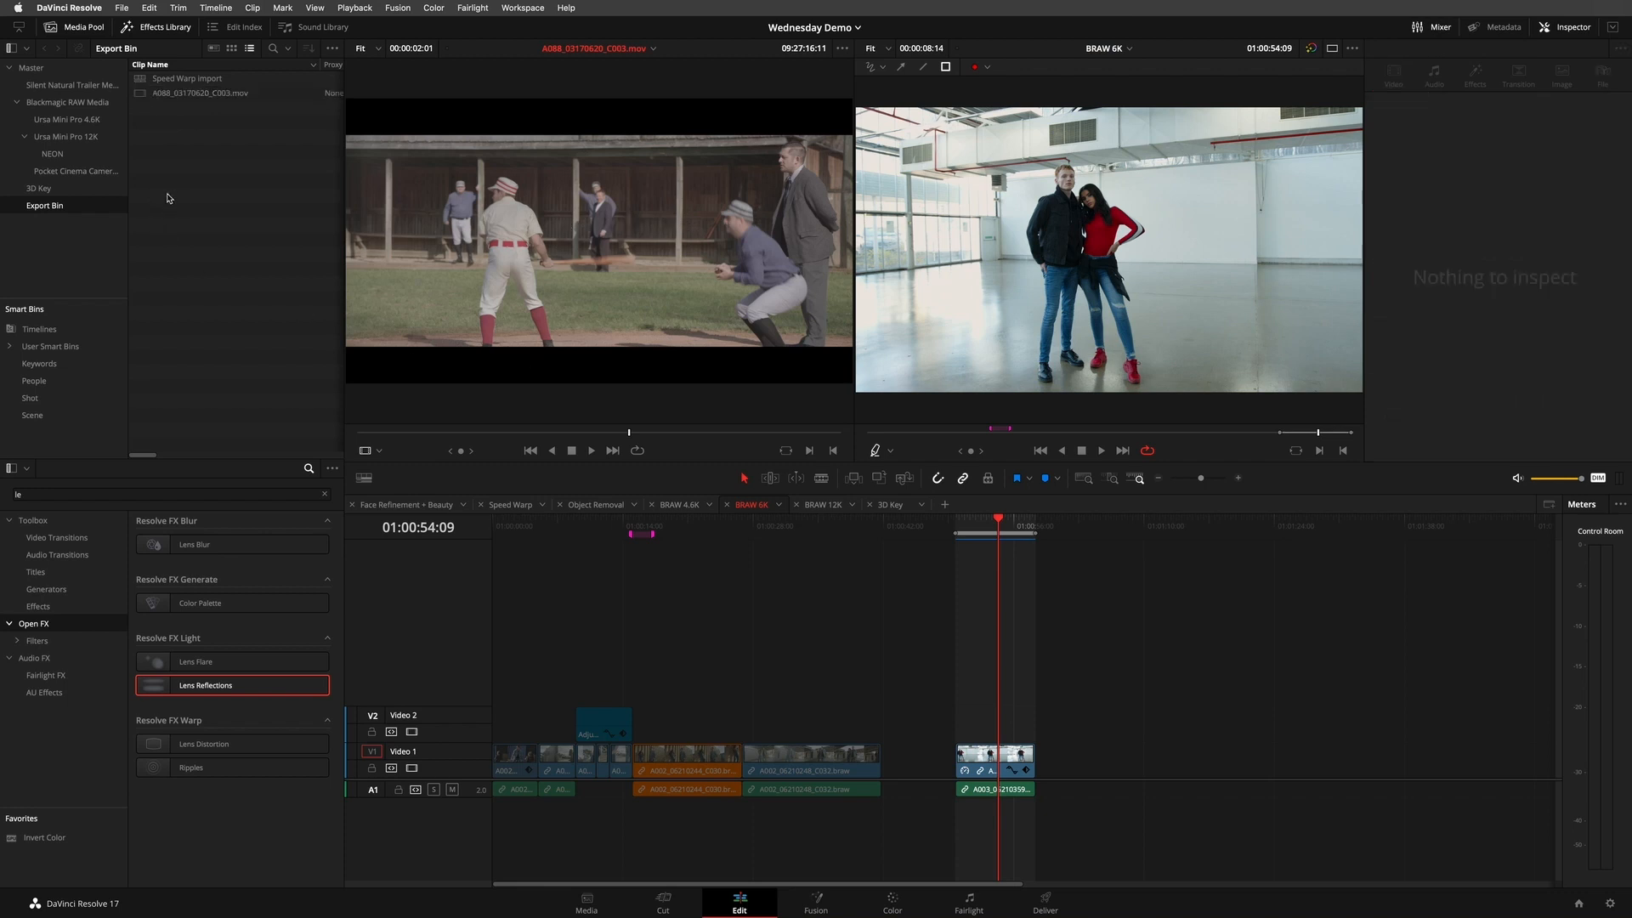
# - Export the Export Bin as Export Bin.drb into the Desktop's Exports folder
pyautogui.doubleClick(47, 204)
pyautogui.rightClick(90, 208)
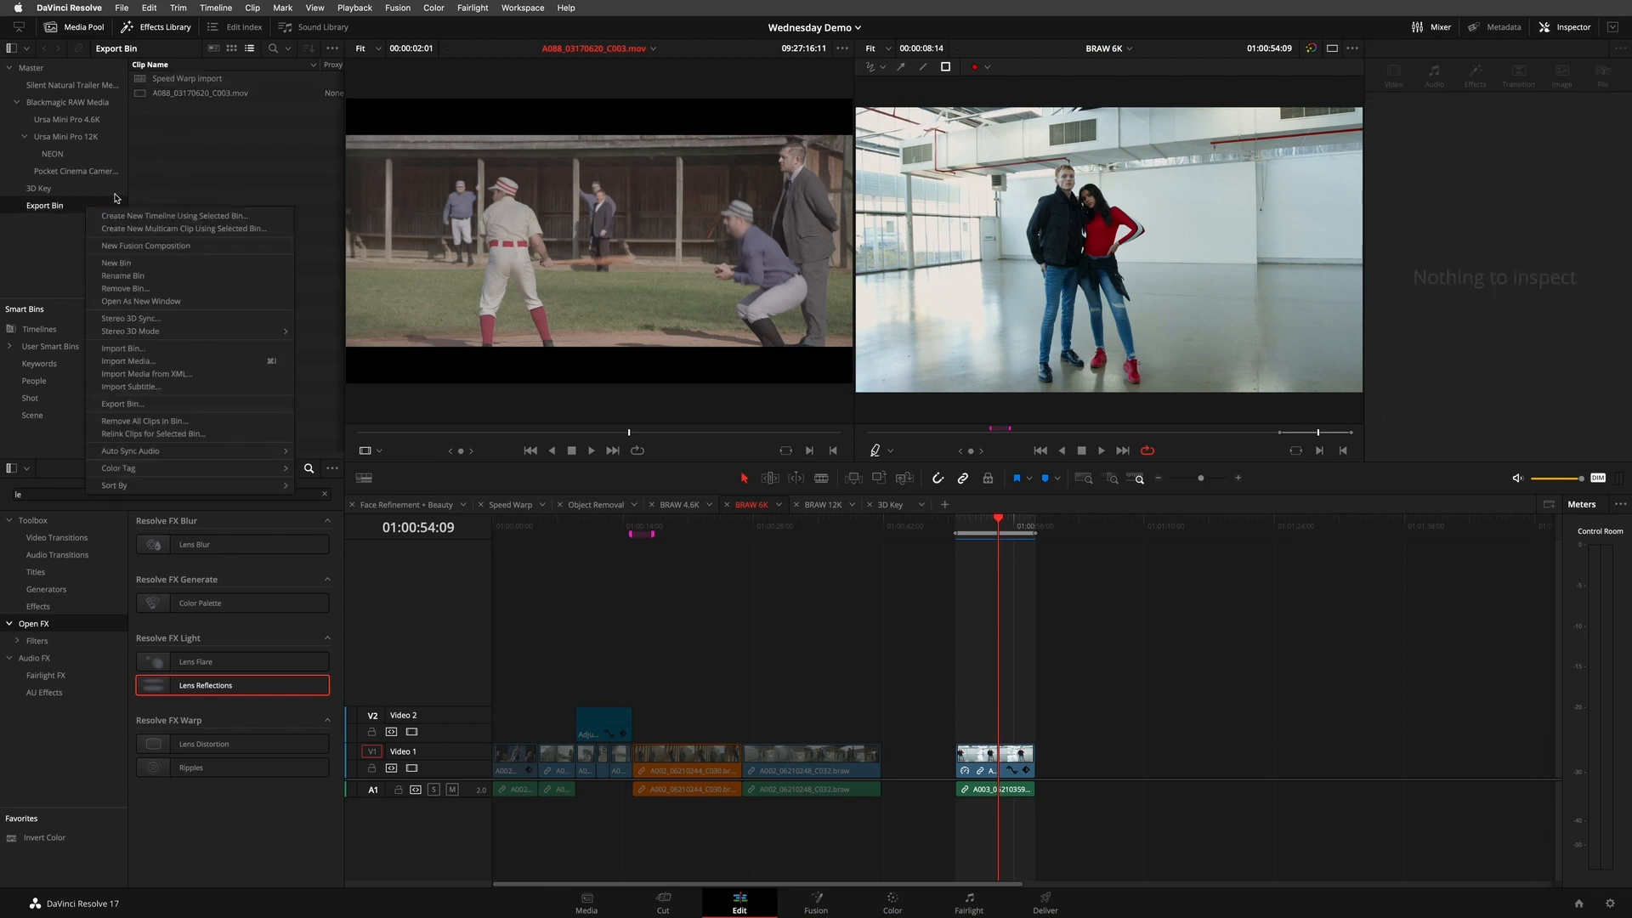
pyautogui.click(153, 406)
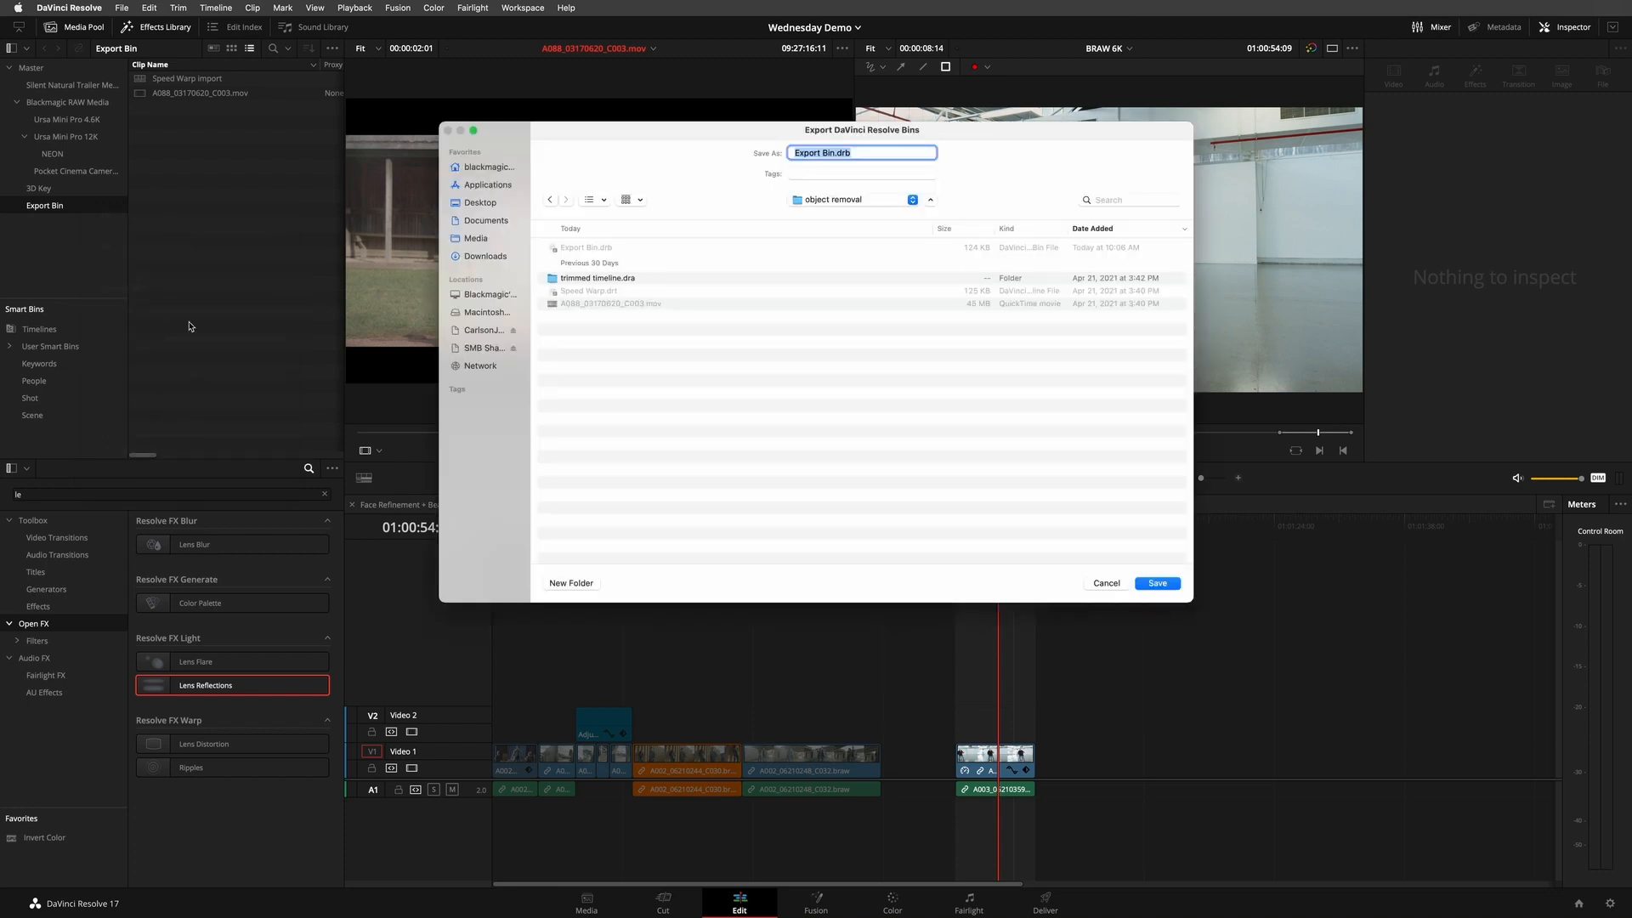
pyautogui.click(836, 203)
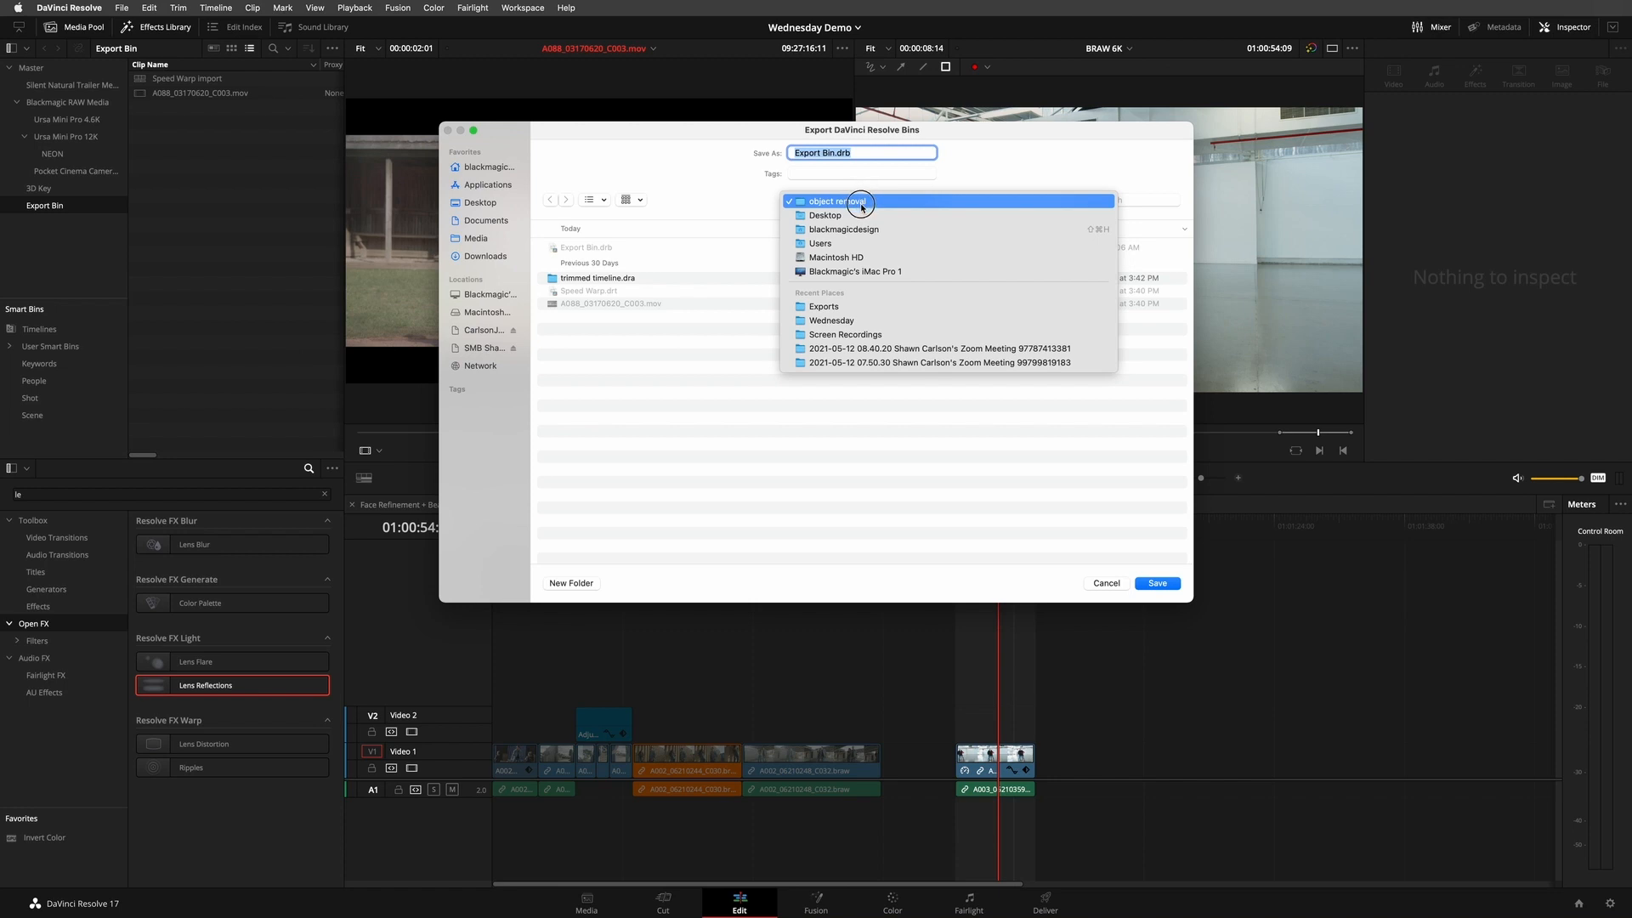
pyautogui.click(869, 308)
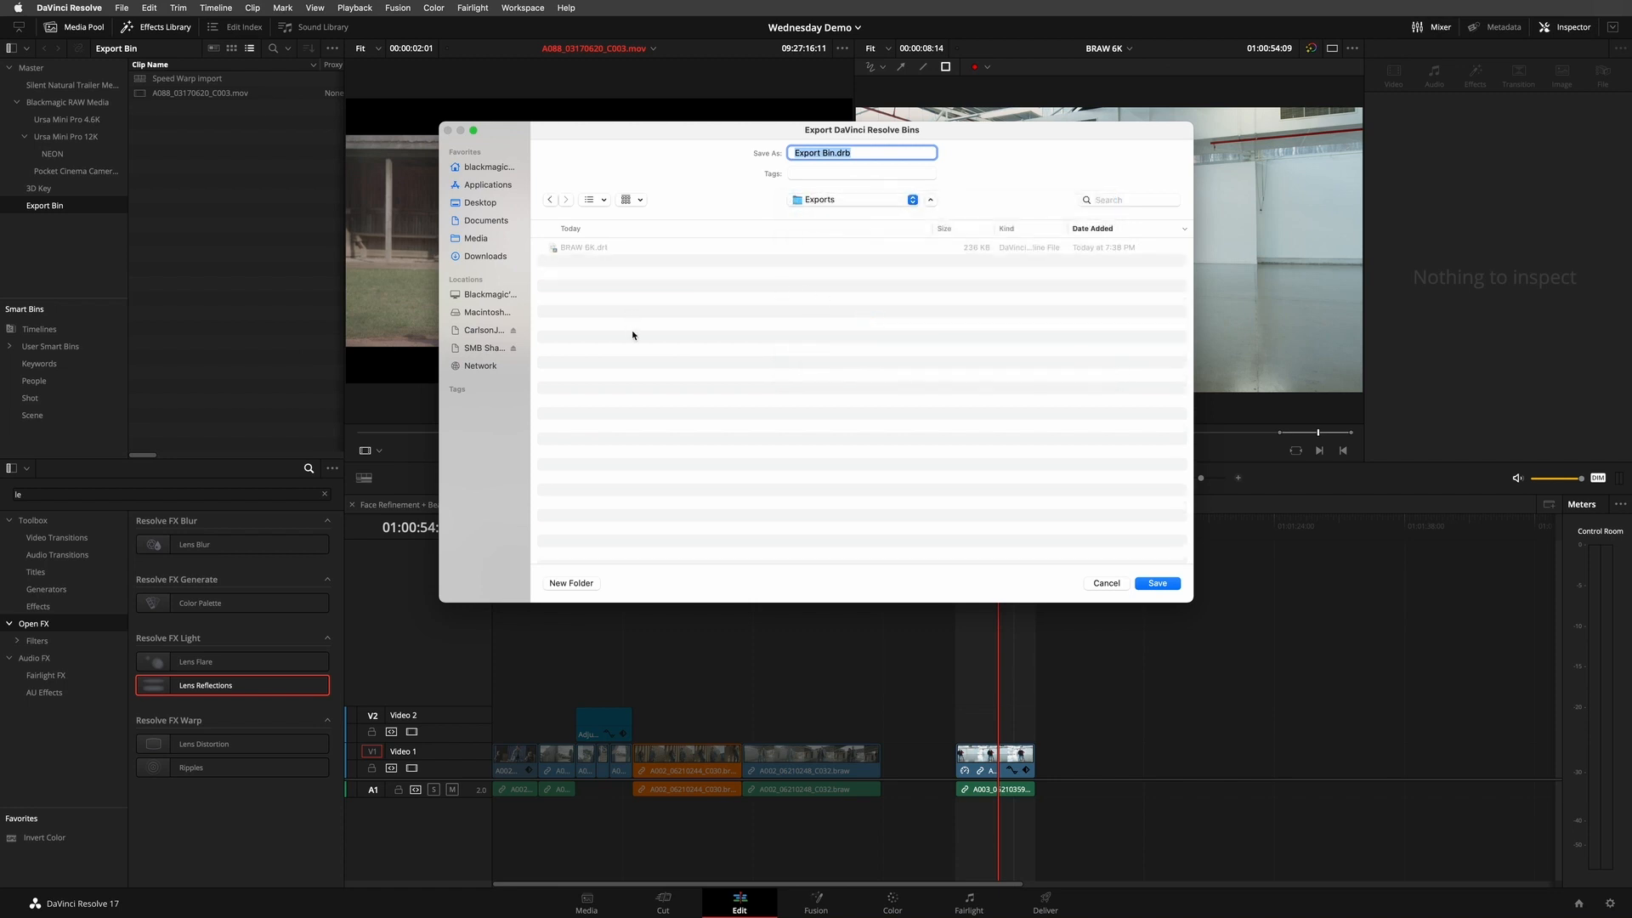
pyautogui.click(1157, 583)
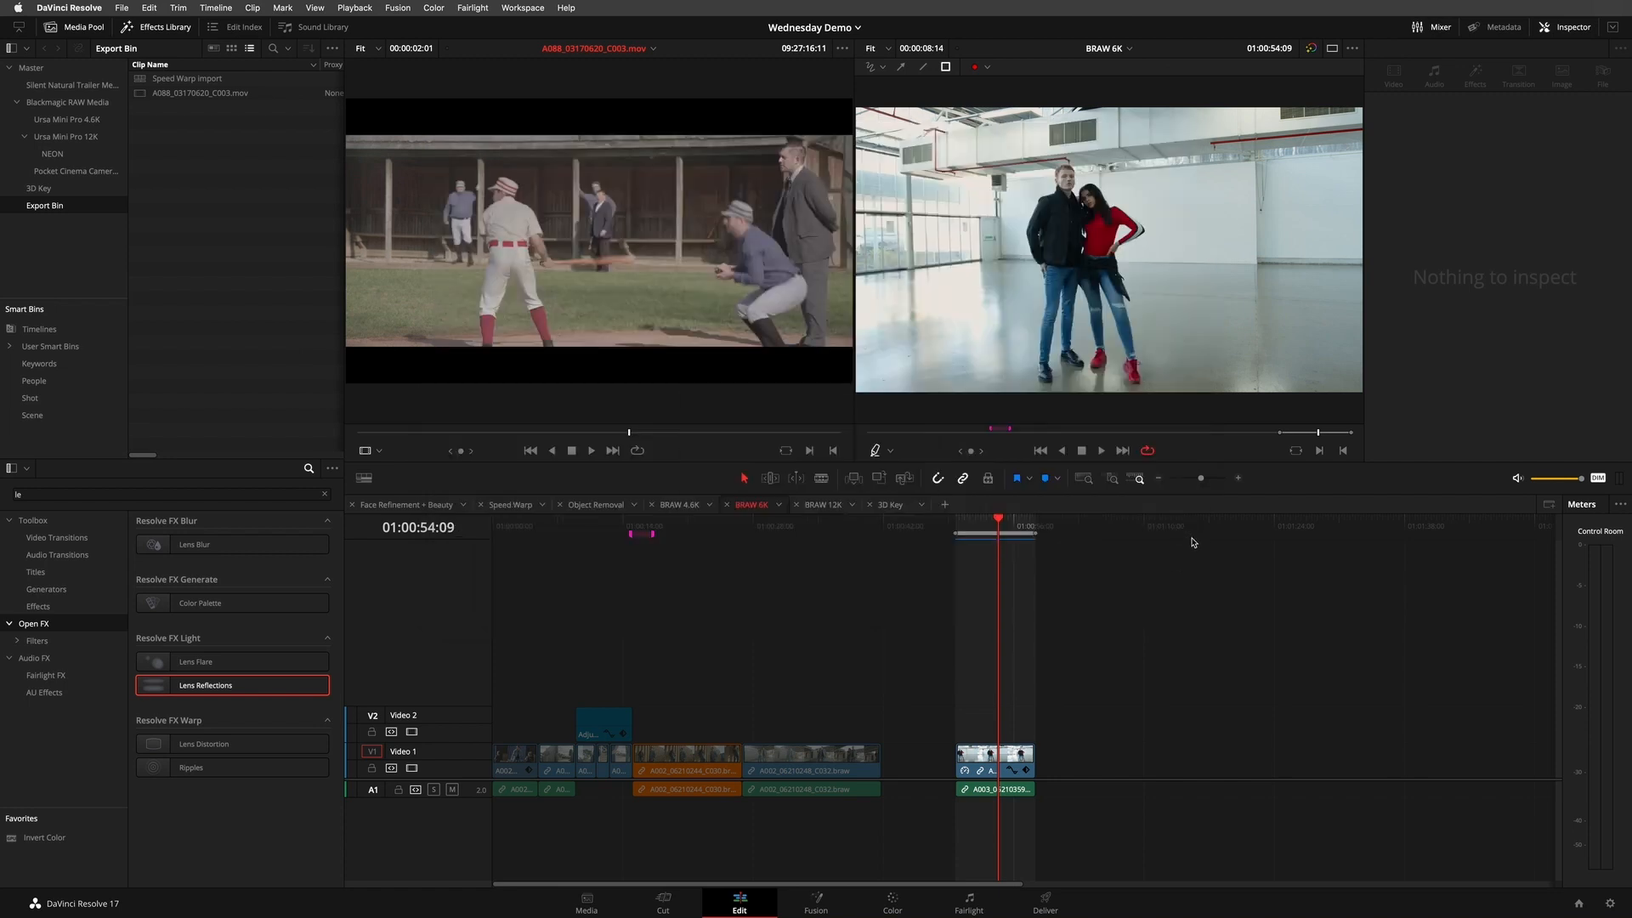
# - Switch to the 6K Import project and import Export Bin.drb from the Exports folder into its Master bin
pyautogui.click(833, 25)
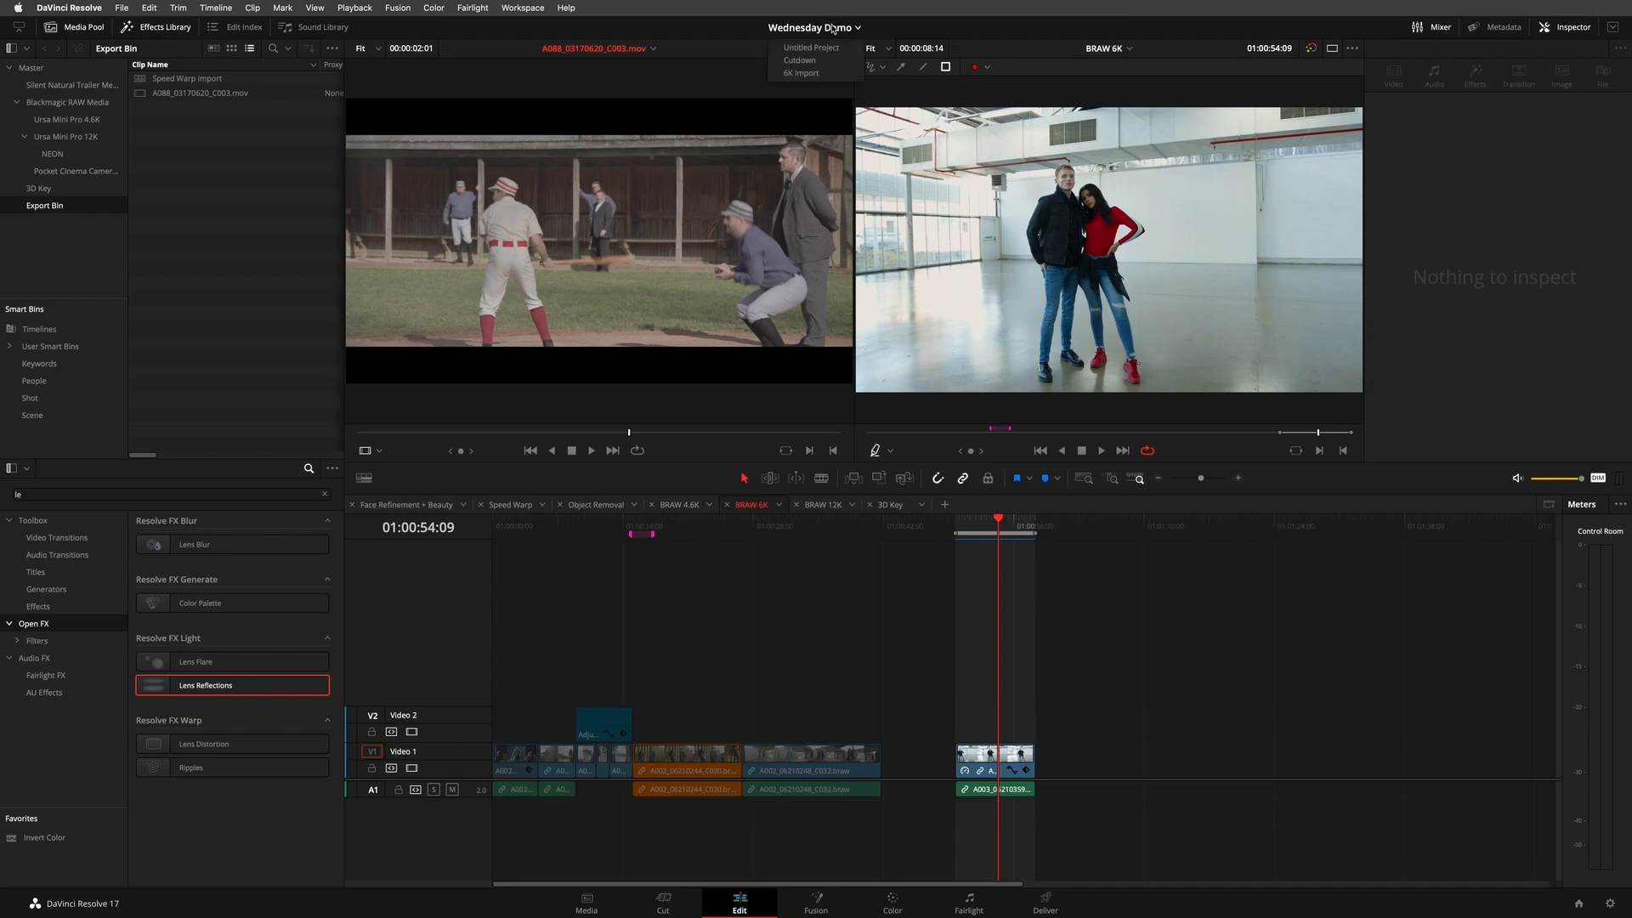
pyautogui.click(812, 73)
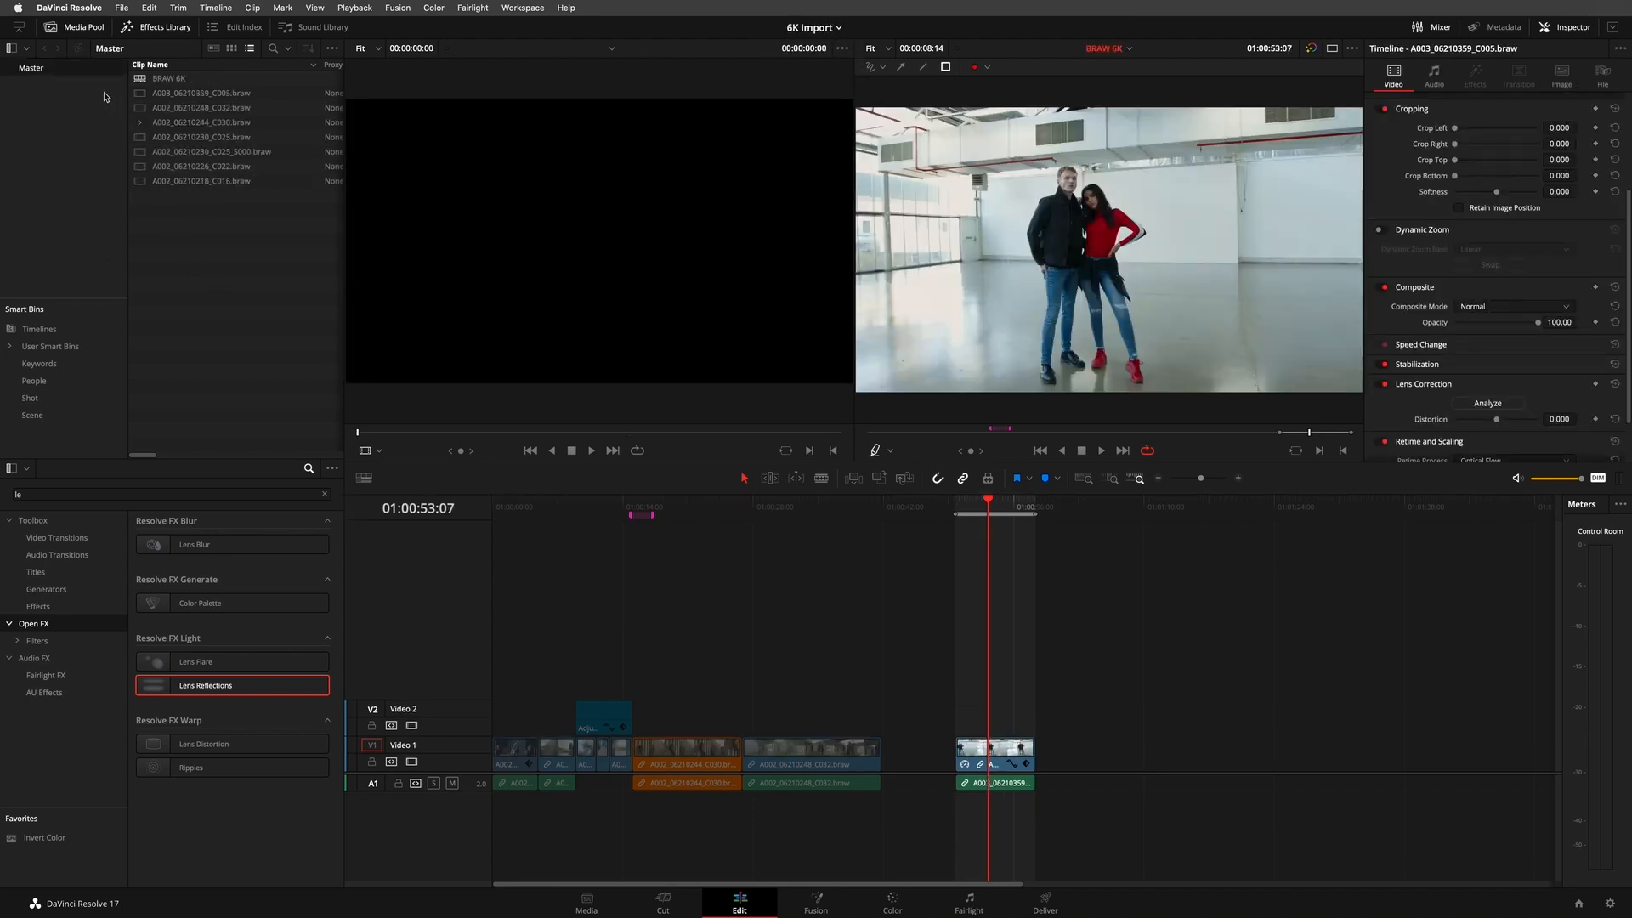
pyautogui.rightClick(159, 237)
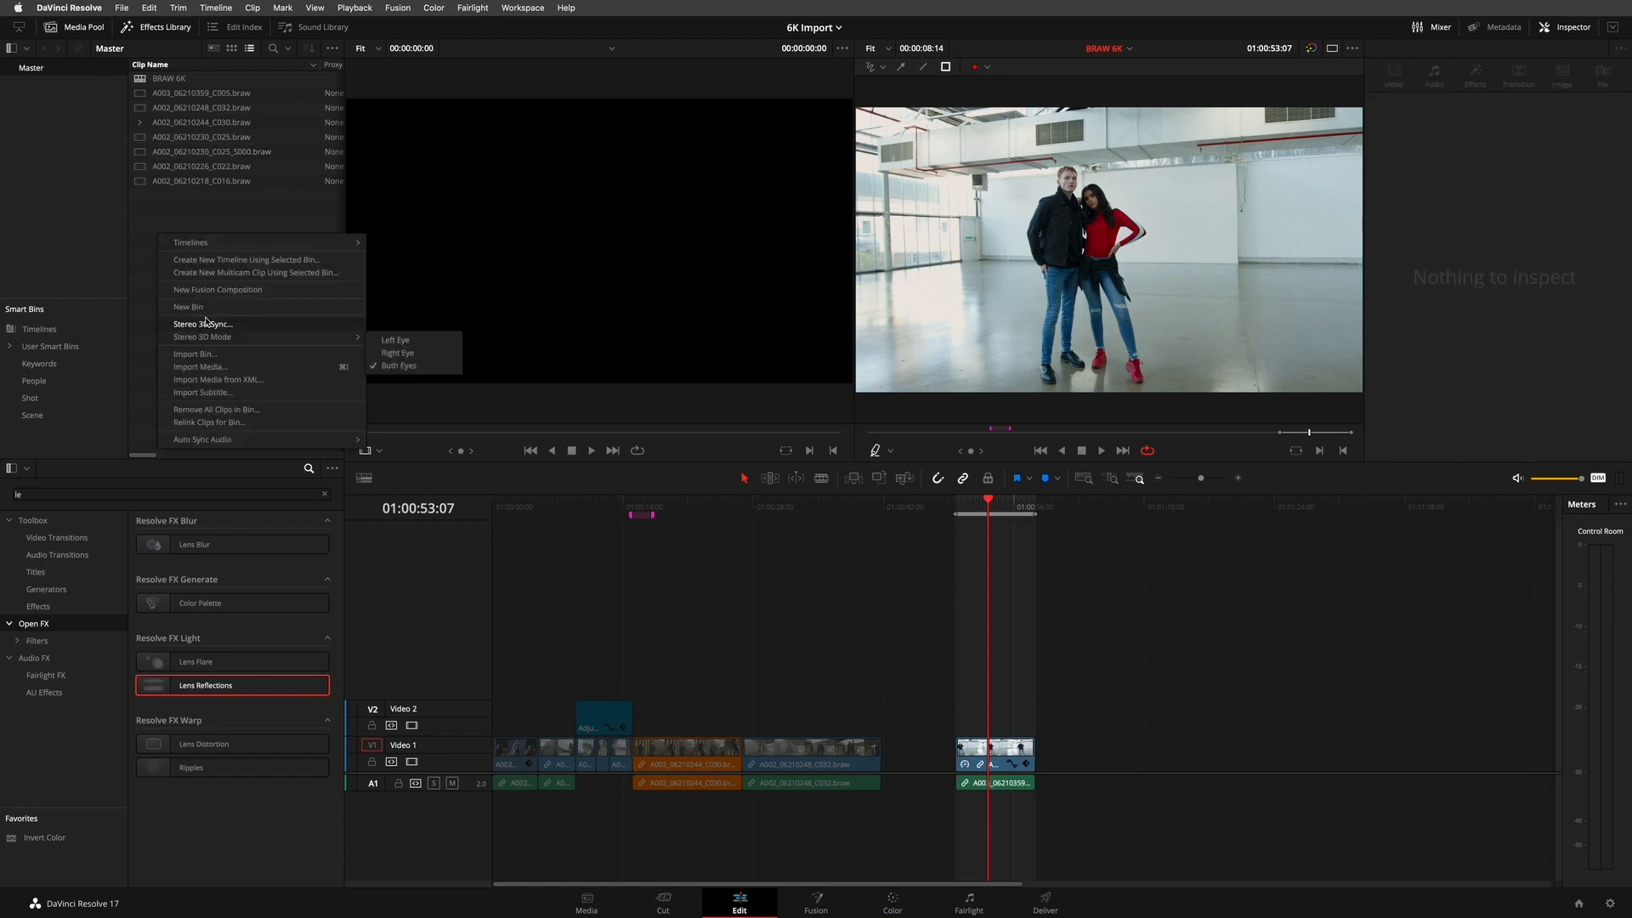
pyautogui.click(201, 355)
pyautogui.click(198, 354)
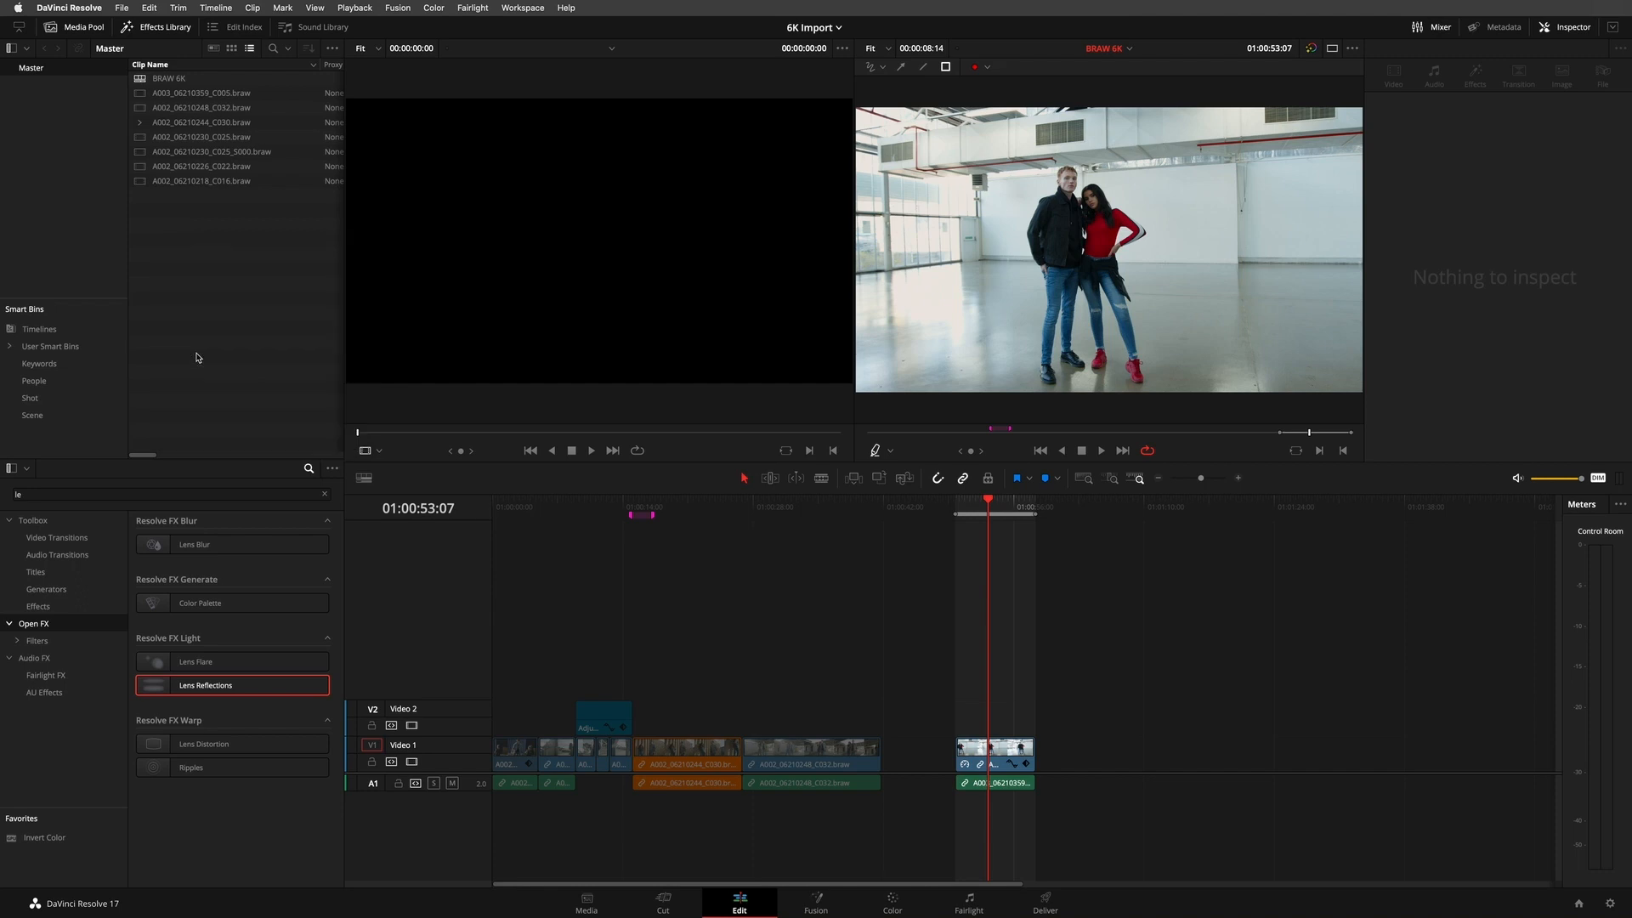
pyautogui.click(629, 180)
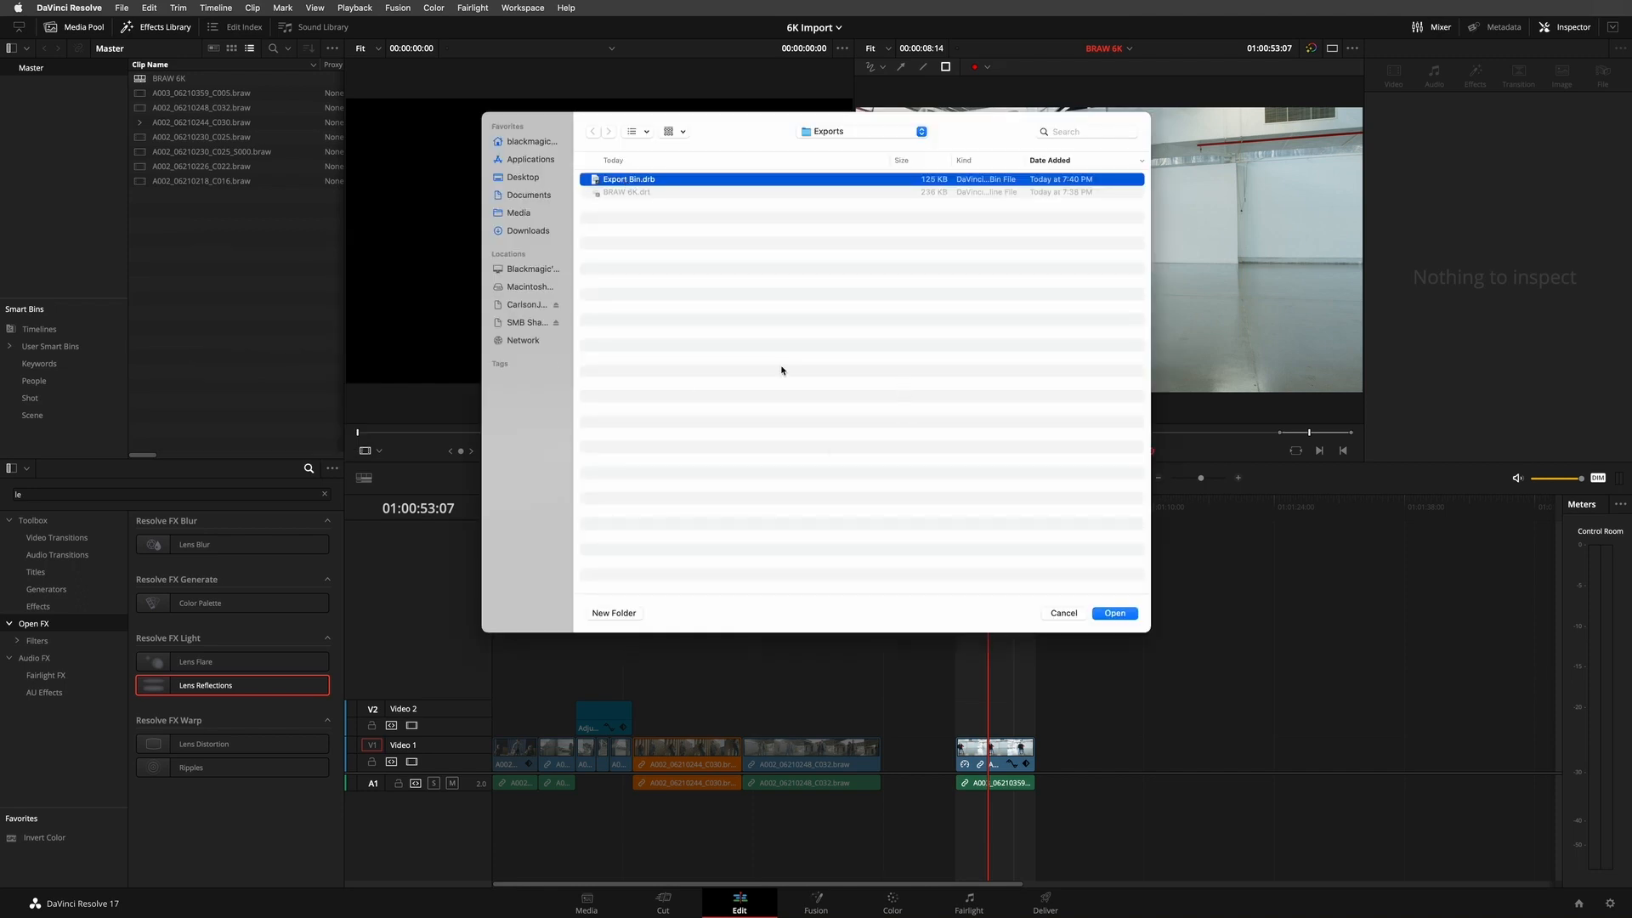
pyautogui.click(1114, 613)
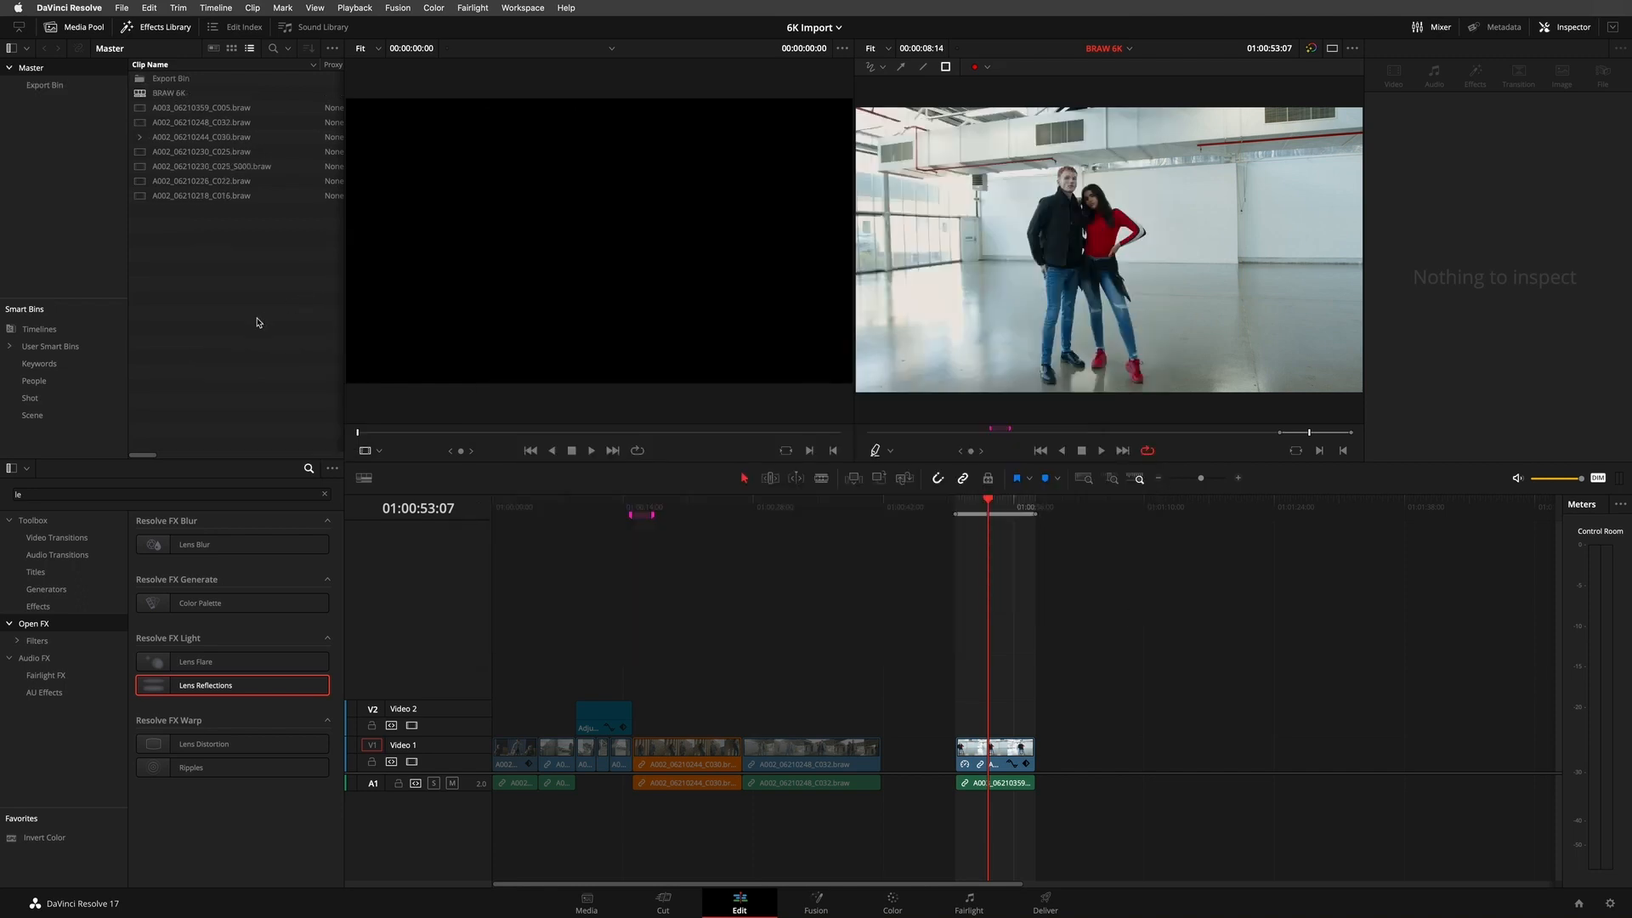
# - Open the Speed Warp import timeline from the imported Export Bin and scrub back to its first clip at about 01:00:01:01
pyautogui.click(90, 90)
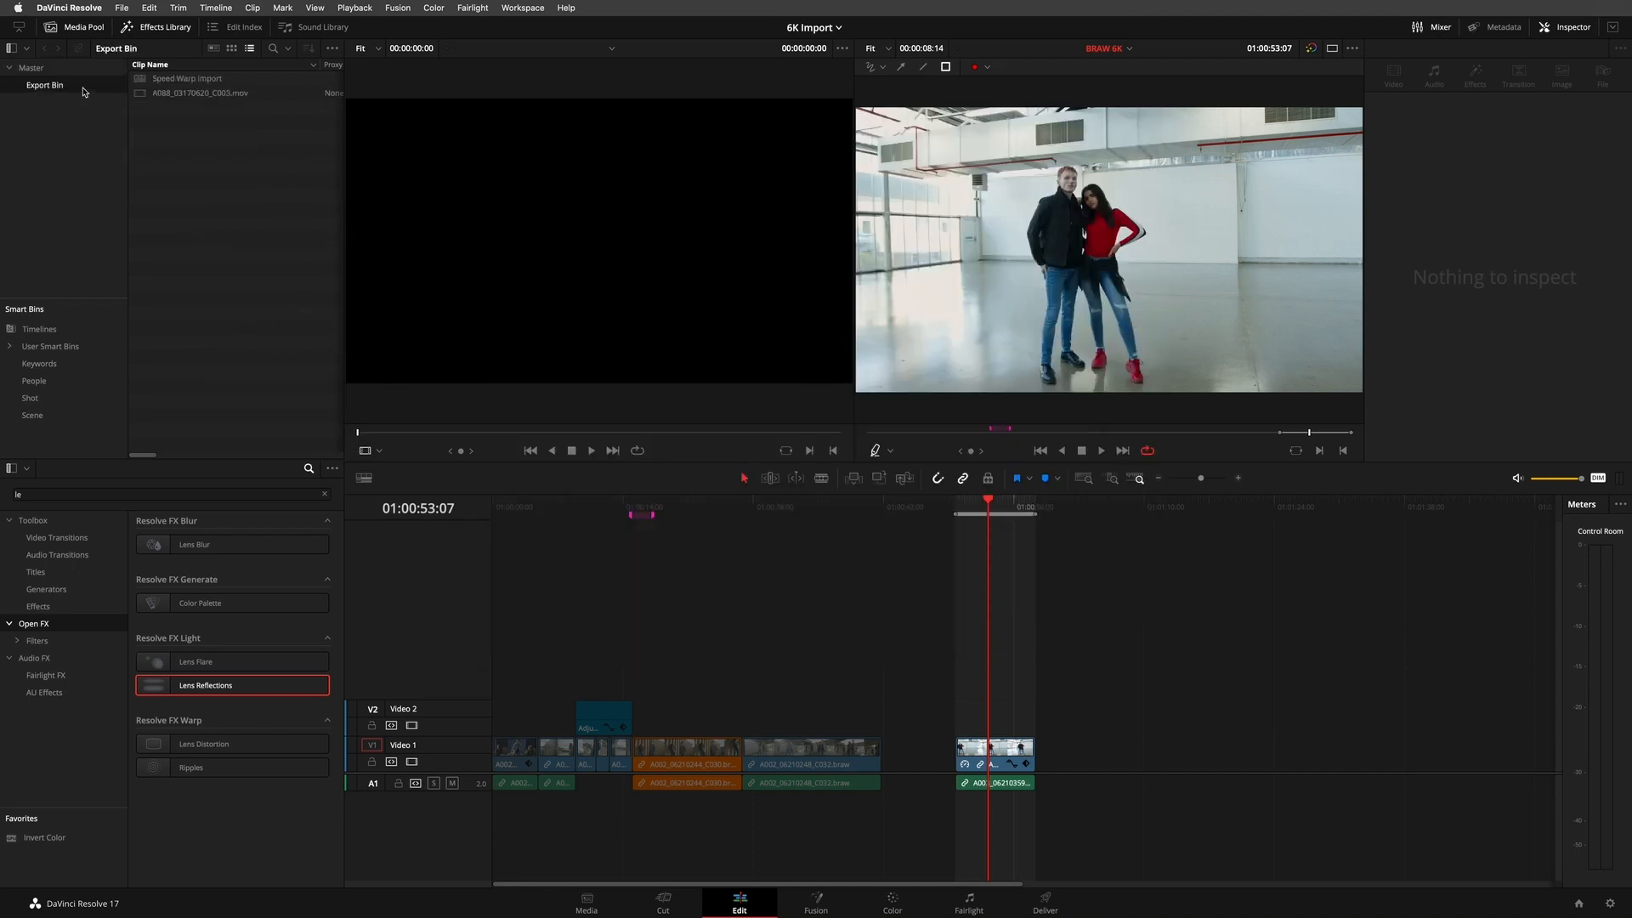
pyautogui.click(142, 81)
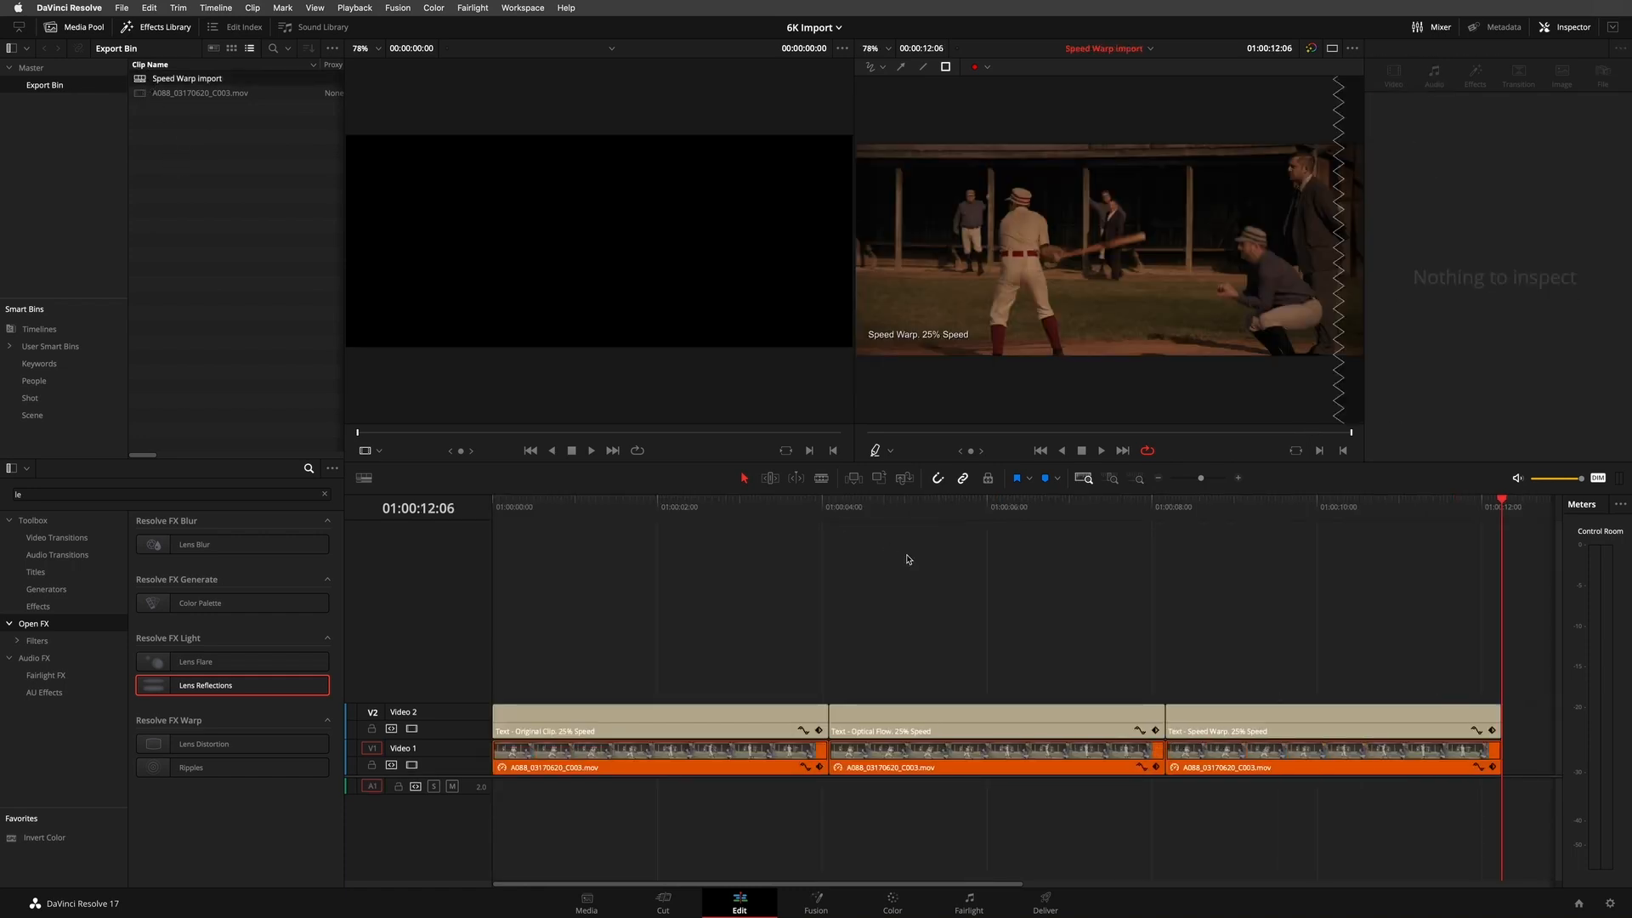
pyautogui.moveTo(799, 508); pyautogui.dragTo(576, 537)
# - Switch to the BRAW 6K timeline and scrub through its clips, ending at the timeline start
pyautogui.click(1081, 50)
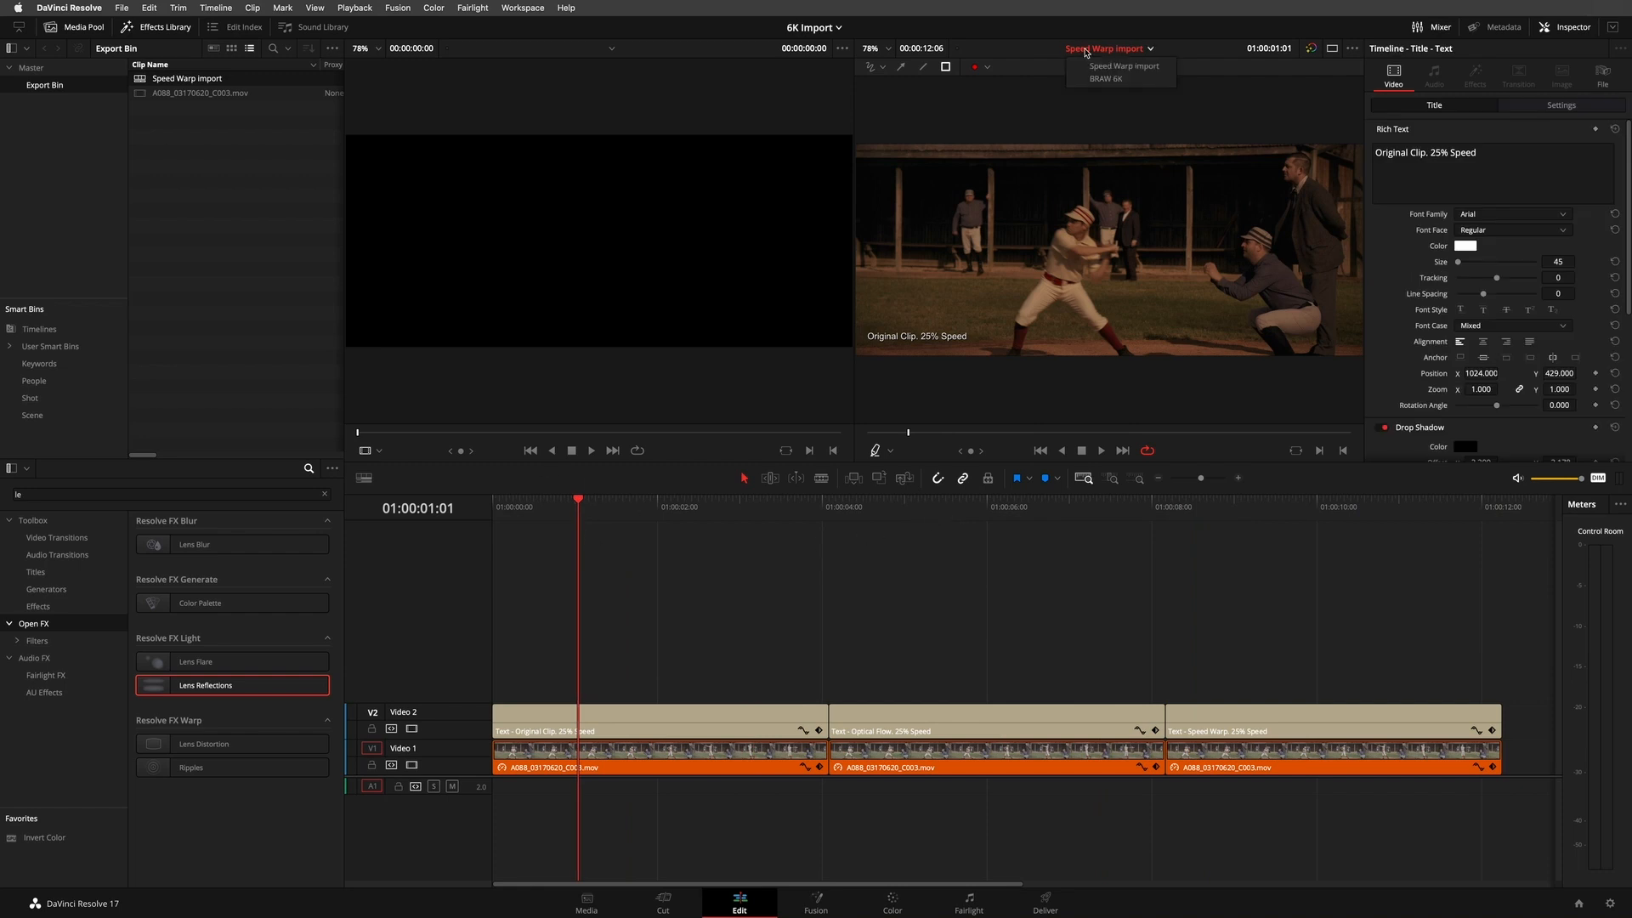
pyautogui.click(1105, 79)
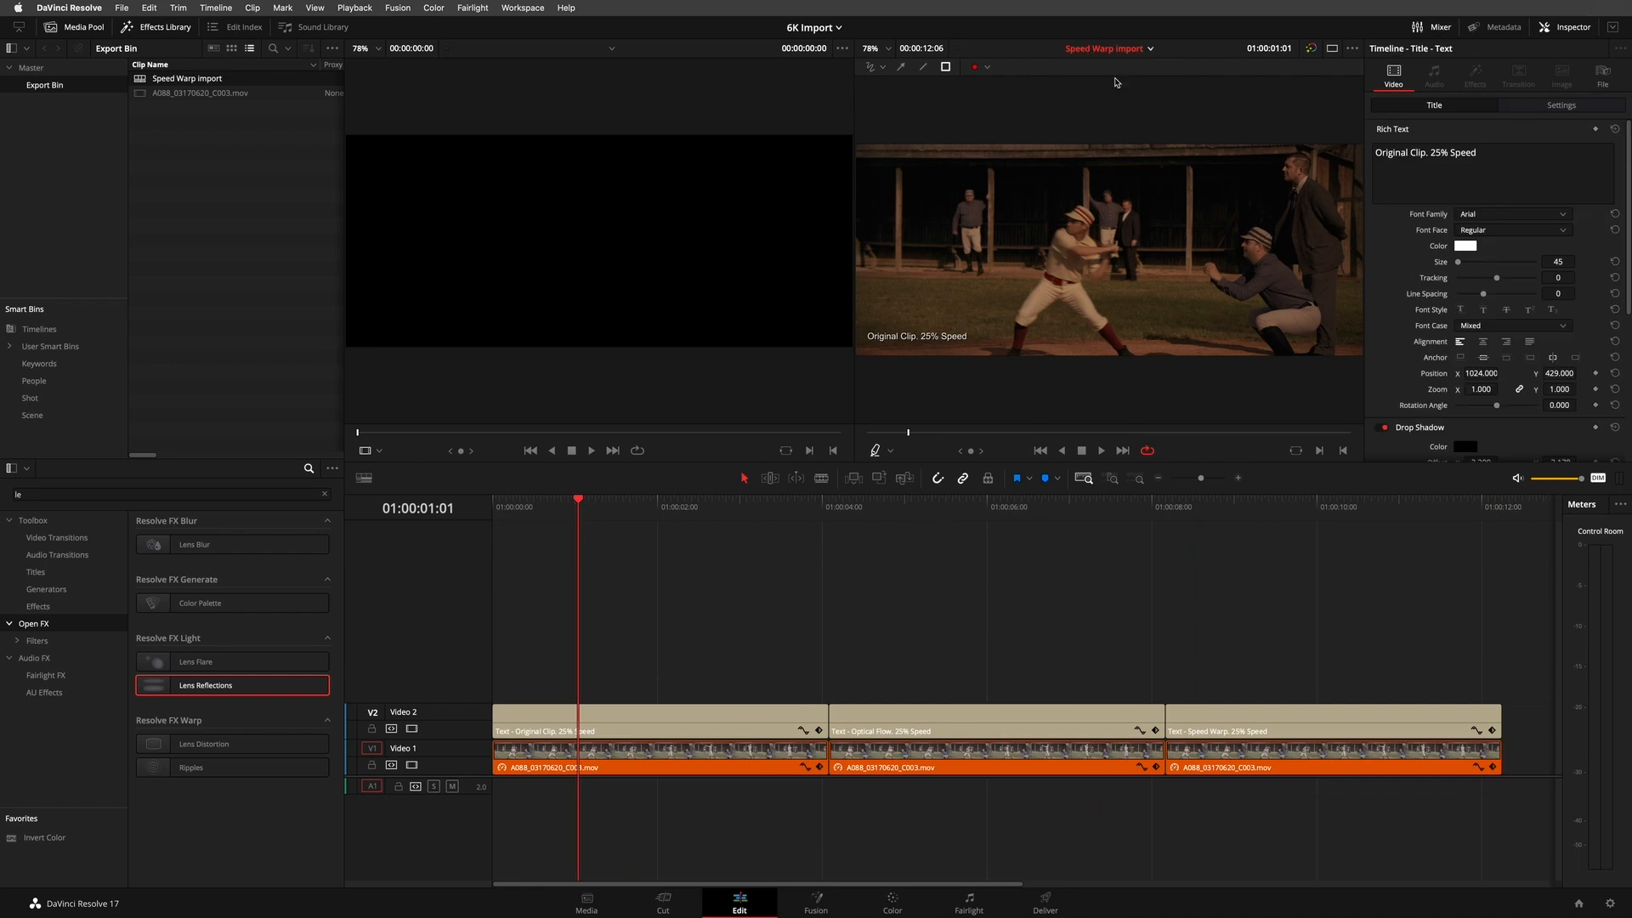
pyautogui.moveTo(997, 502)
pyautogui.mouseDown()
pyautogui.moveTo(544, 488)
pyautogui.moveTo(1017, 503)
pyautogui.mouseUp()
pyautogui.moveTo(592, 514); pyautogui.dragTo(1013, 513)
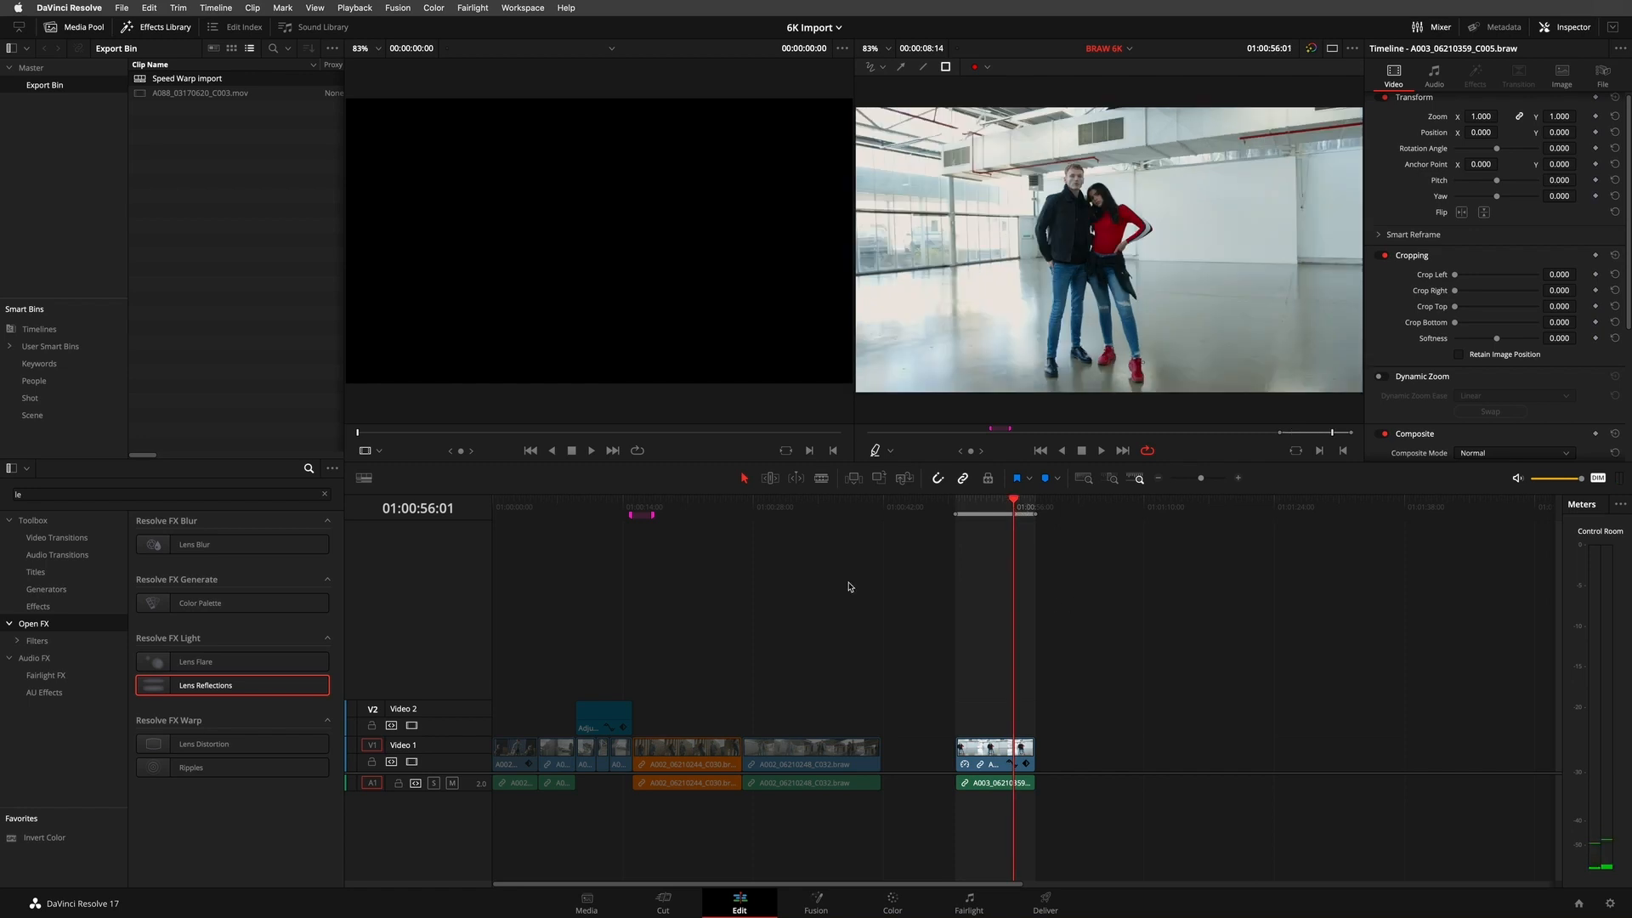
pyautogui.moveTo(829, 510); pyautogui.dragTo(995, 548)
pyautogui.click(597, 509)
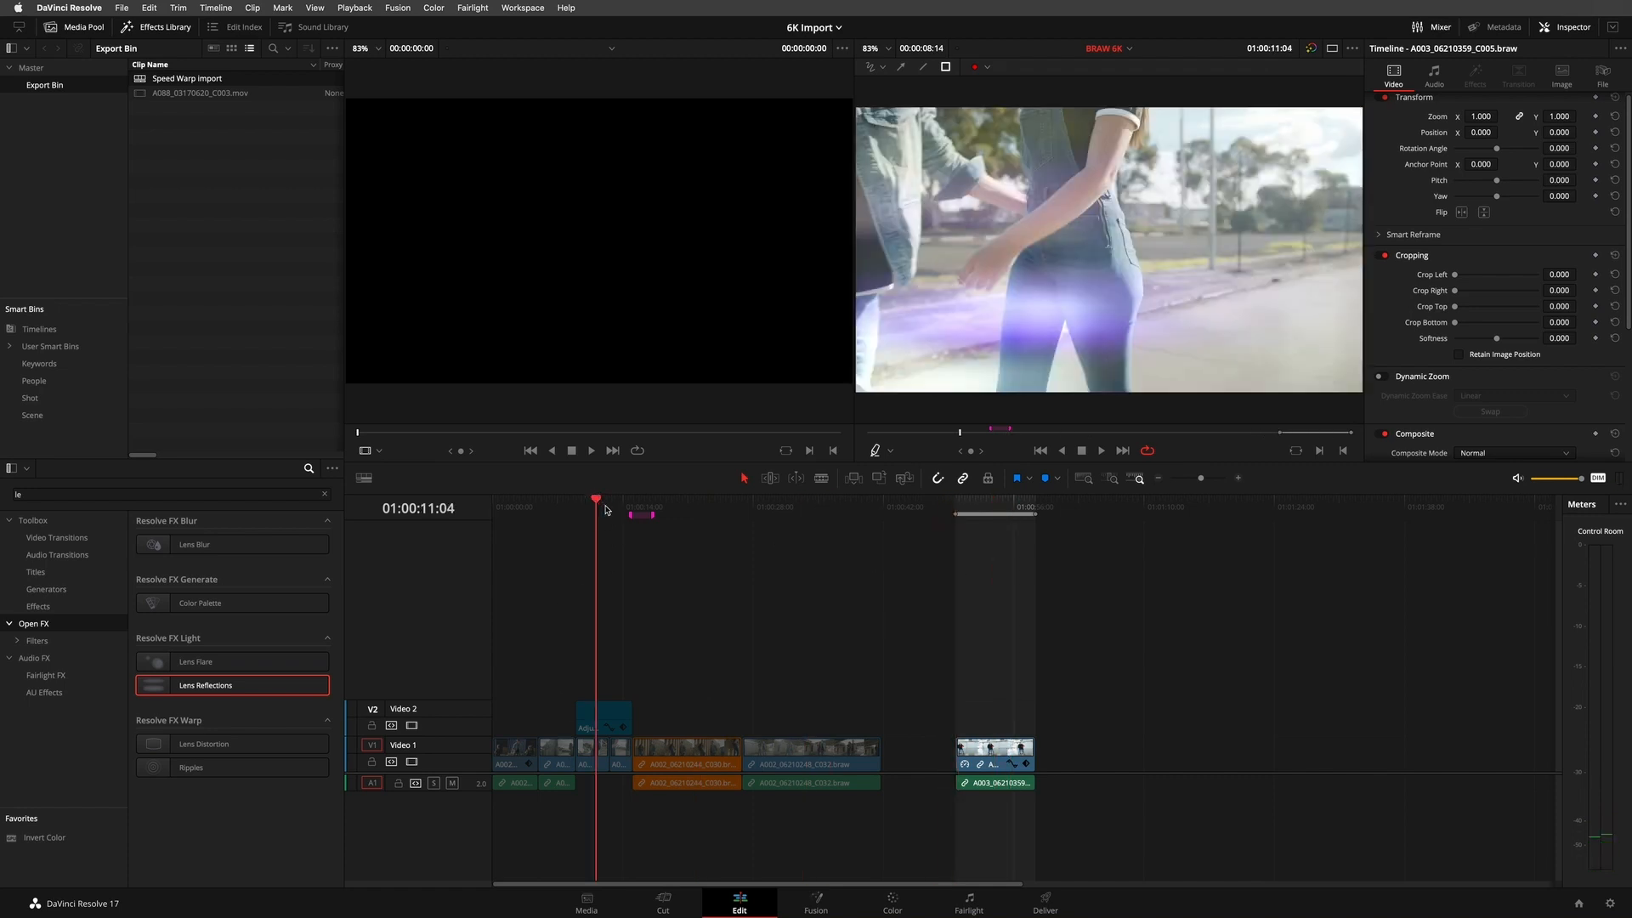
pyautogui.moveTo(600, 509); pyautogui.dragTo(461, 518)
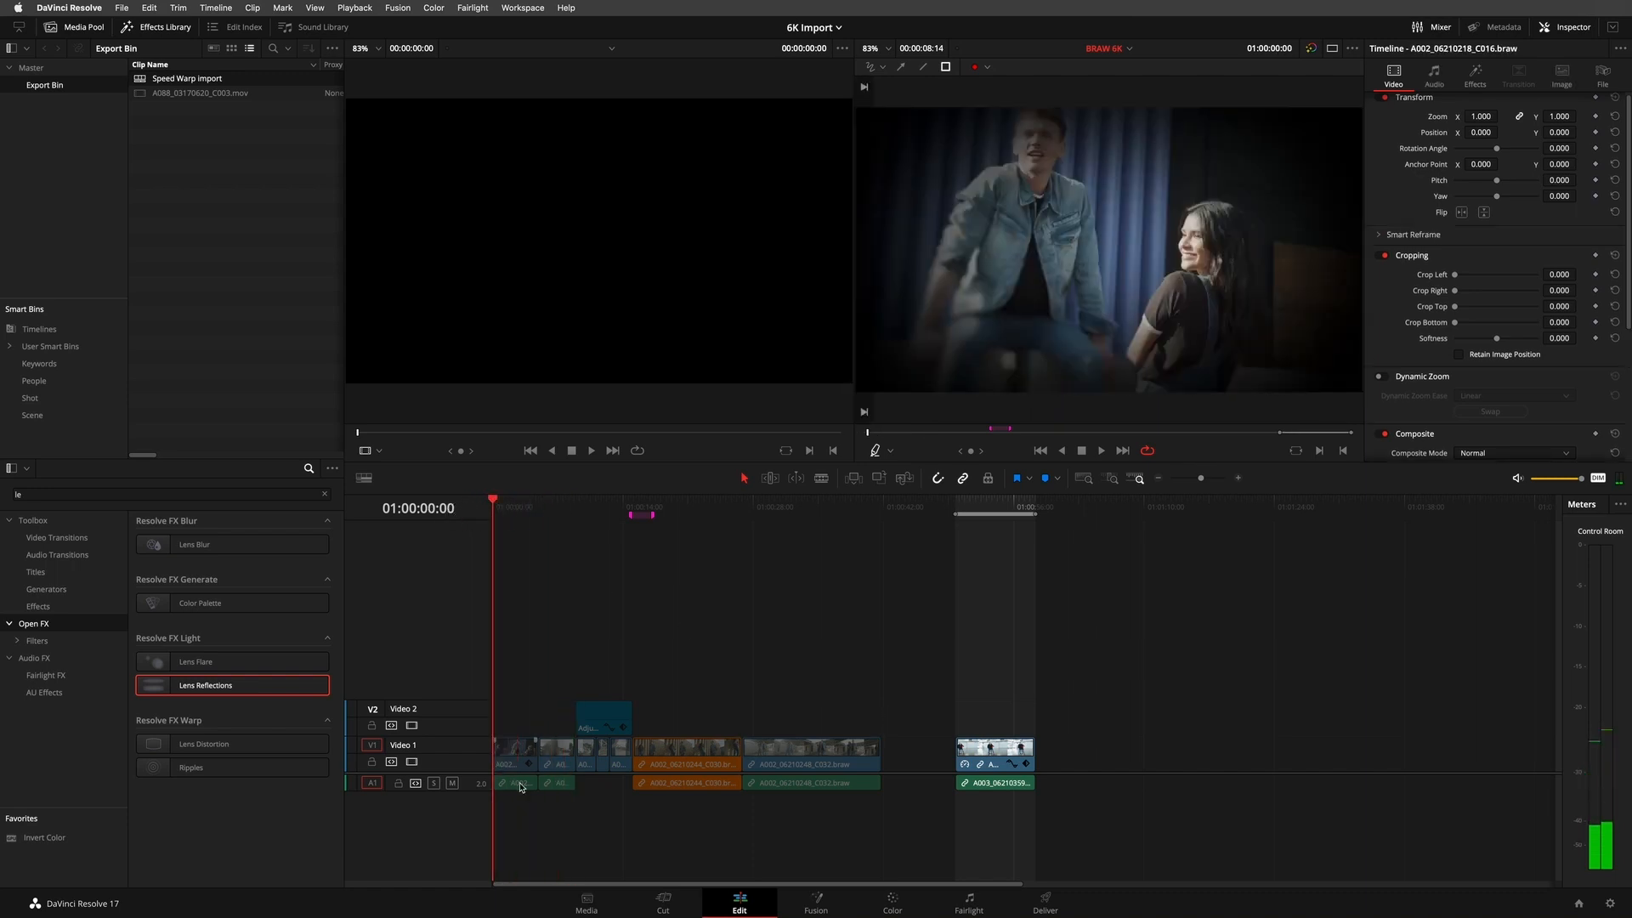
# - Inspect the Open FX effects on the first BRAW 6K clip, A002_06210218_C016.braw, and play the timeline from the start
pyautogui.click(511, 751)
pyautogui.click(1474, 78)
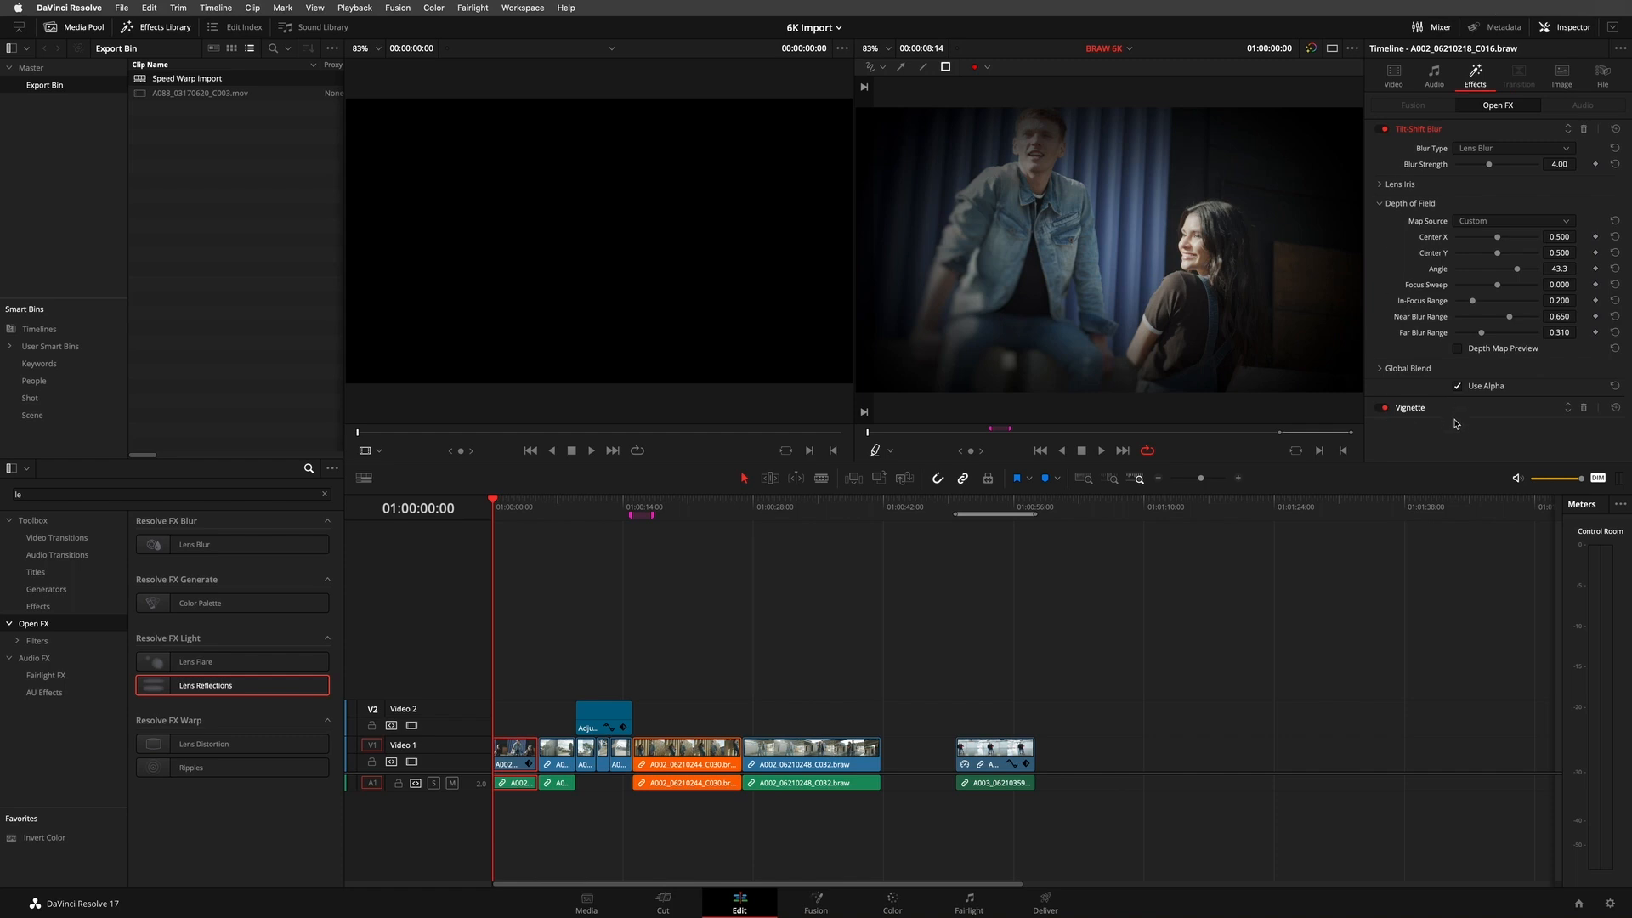
pyautogui.press('space')
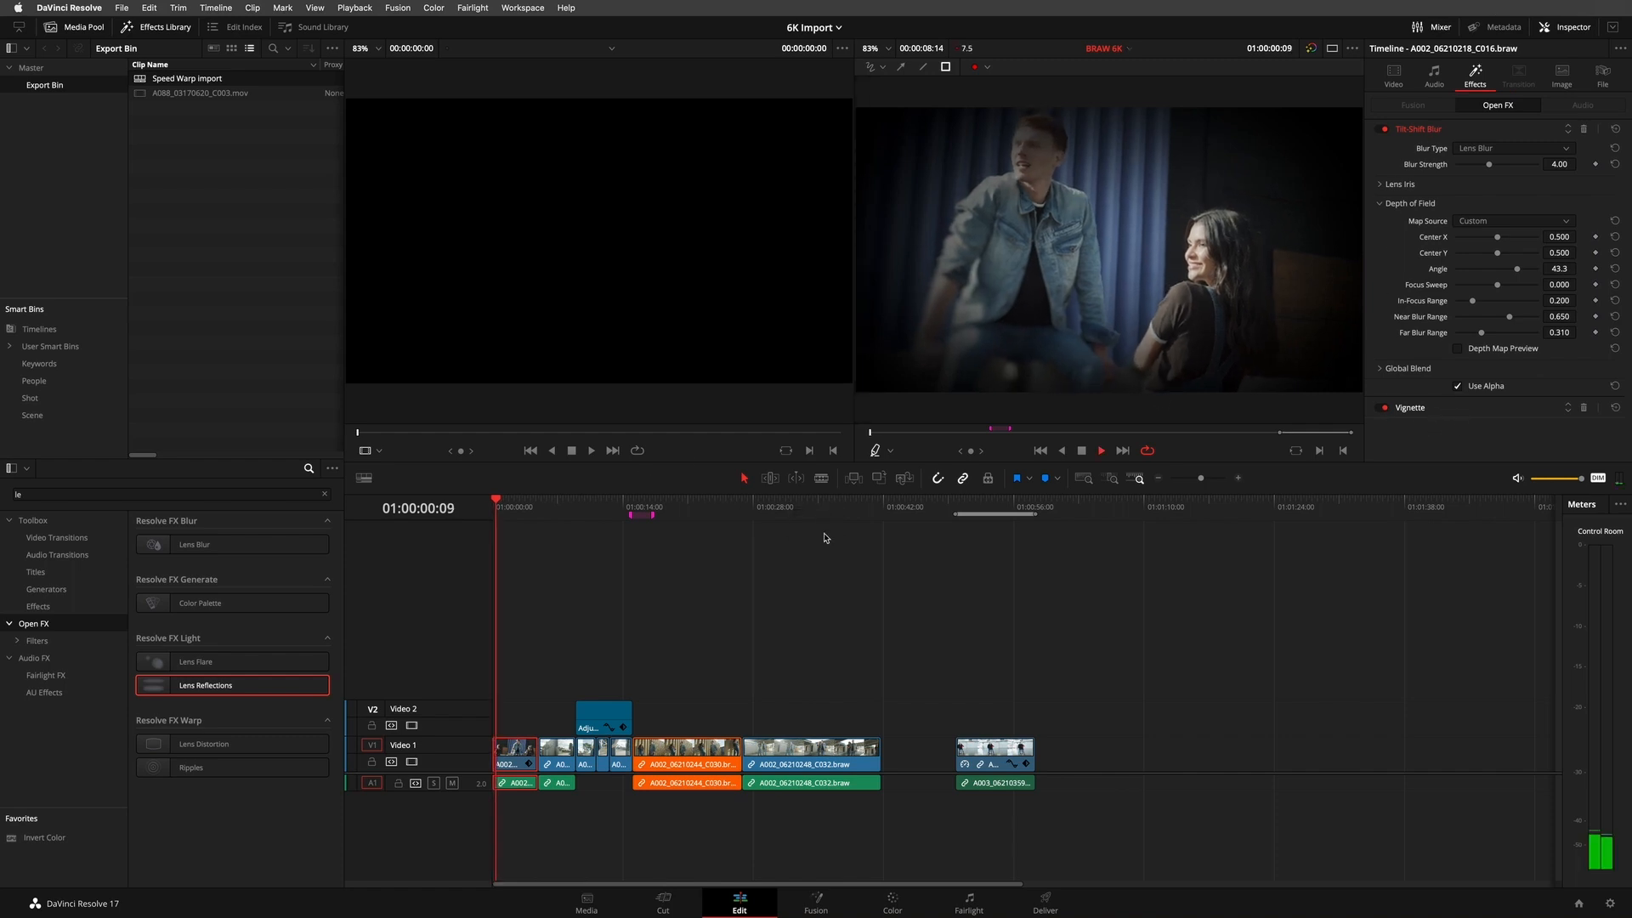
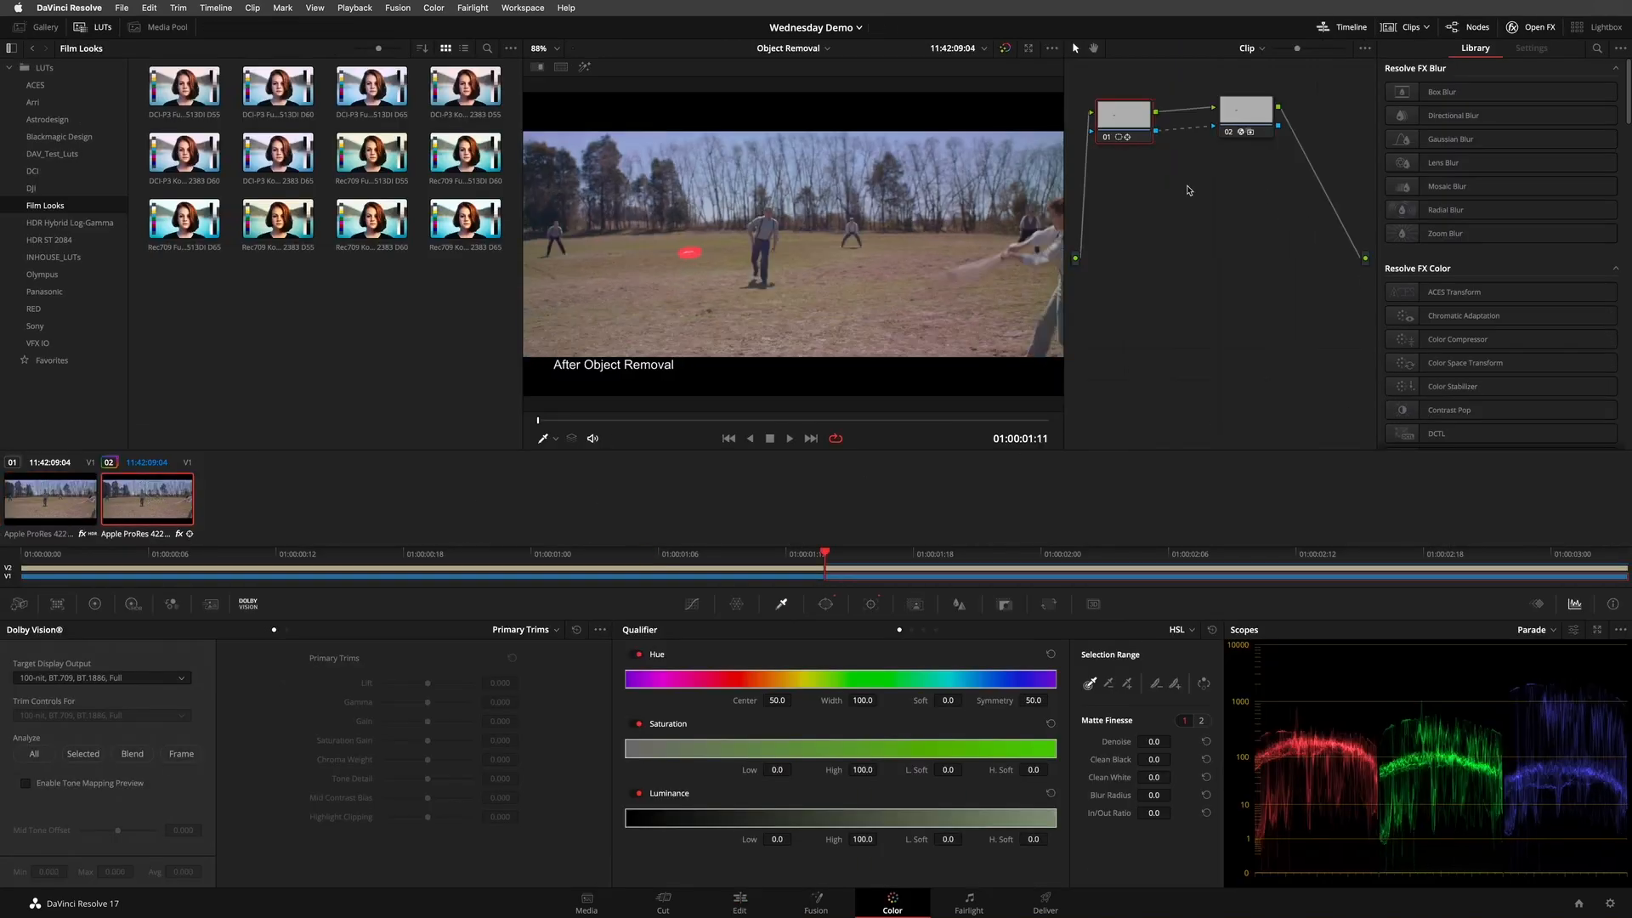
# - Reset all grades and nodes on the After Object Removal clip, play it and scrub back to its first frame at 01:00:01:11
pyautogui.moveTo(1125, 122); pyautogui.dragTo(1126, 120)
pyautogui.rightClick(1166, 189)
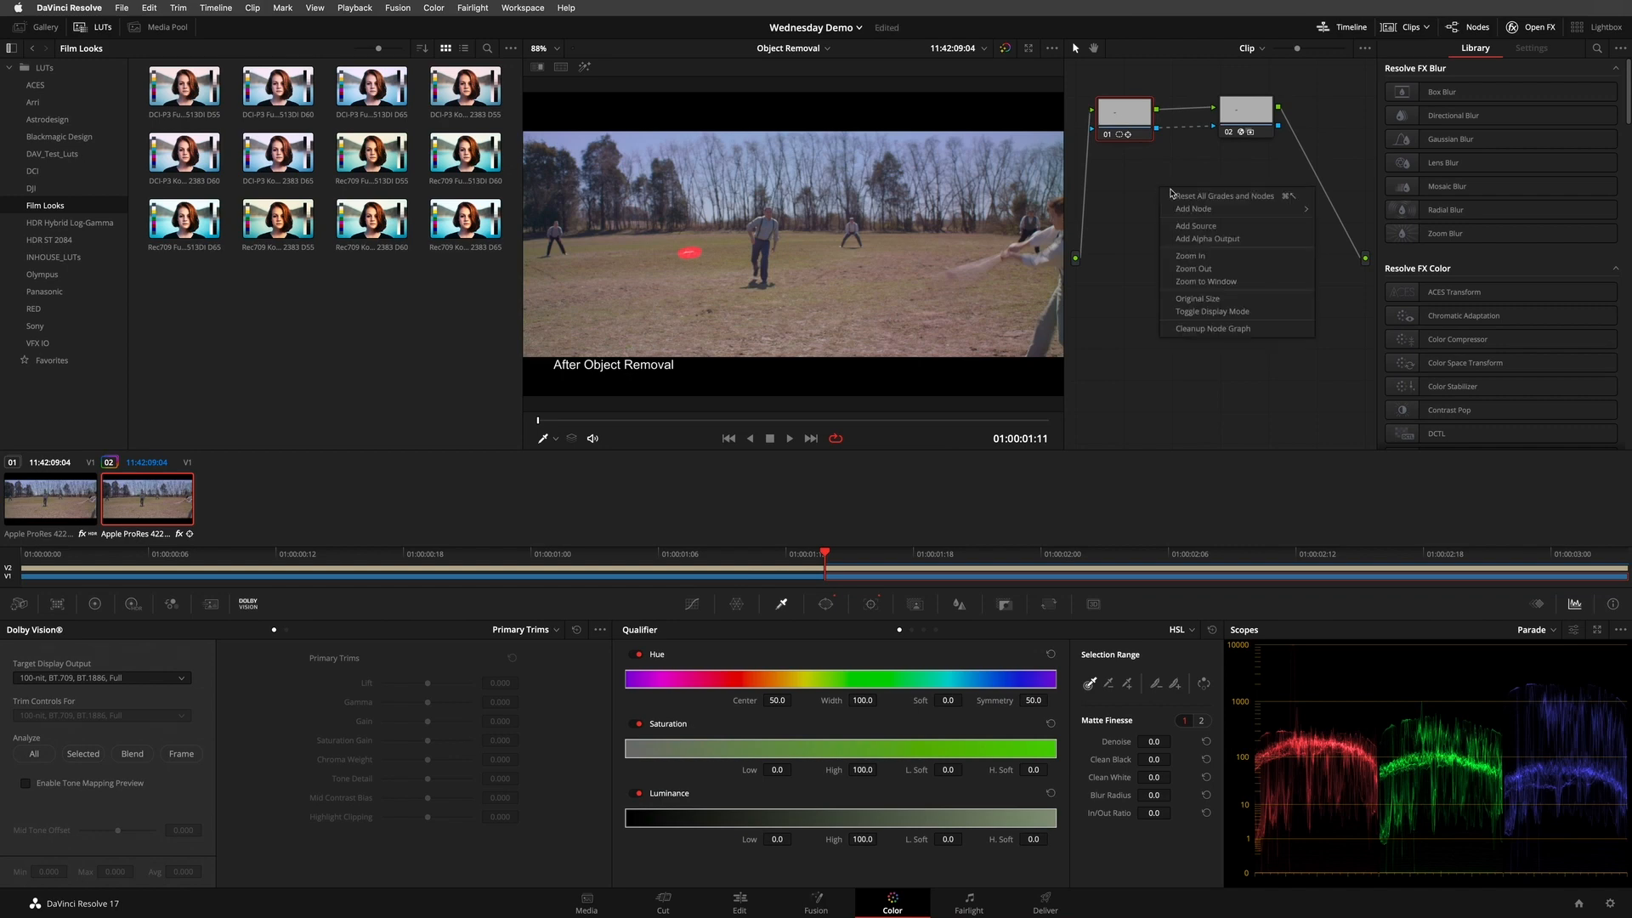
pyautogui.click(1184, 199)
pyautogui.moveTo(1130, 138); pyautogui.dragTo(1132, 136)
pyautogui.press('space')
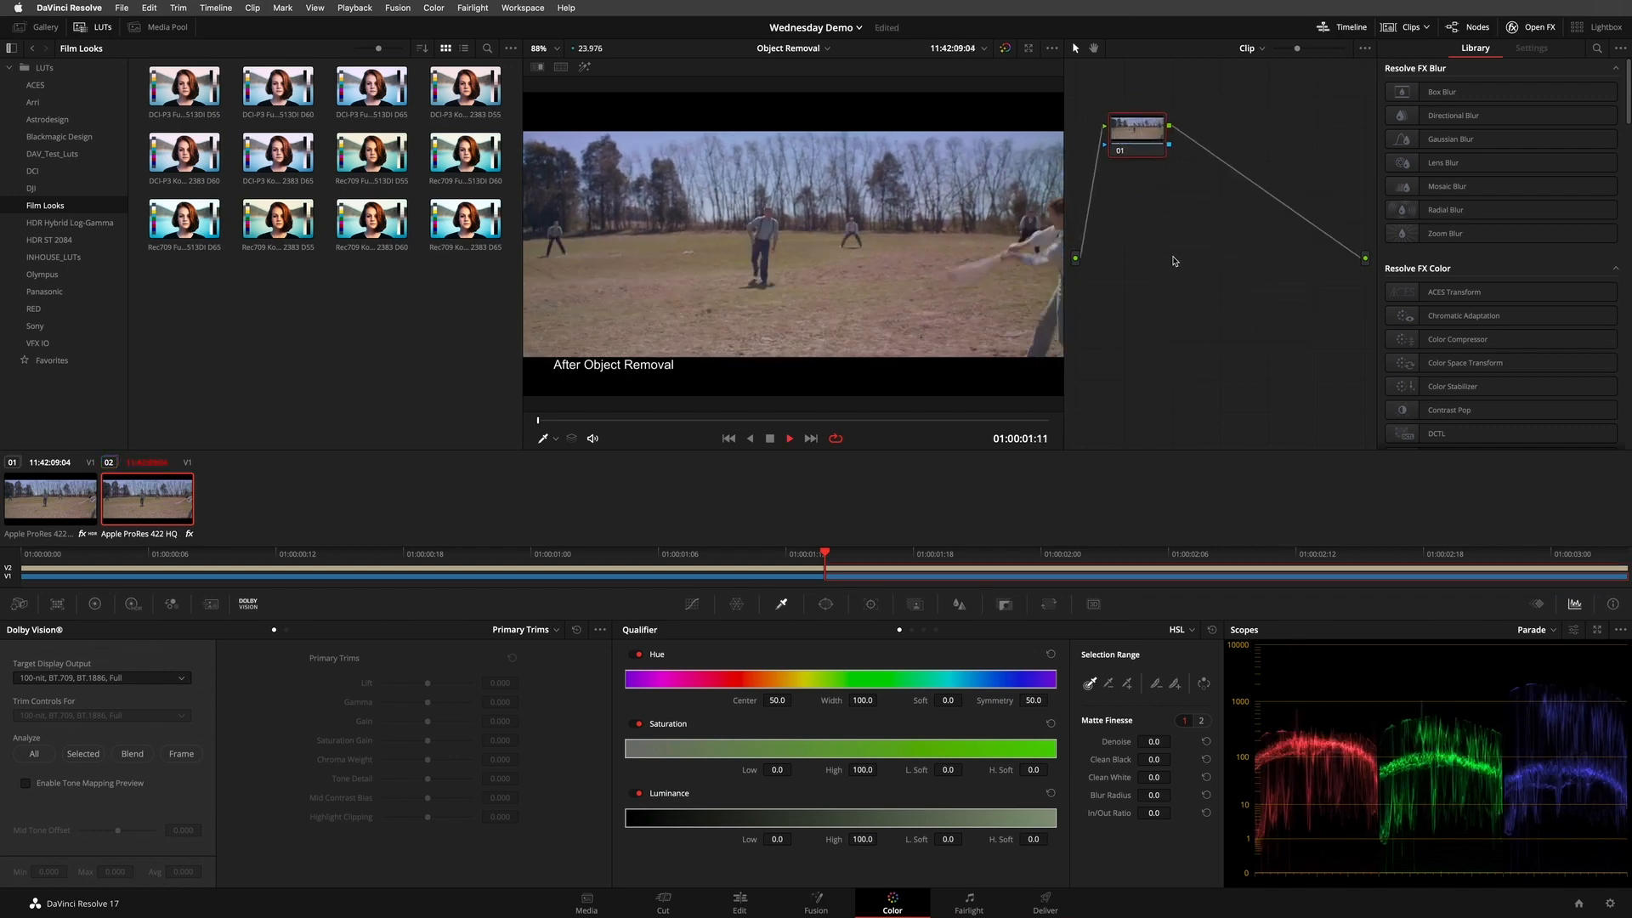
pyautogui.press('space')
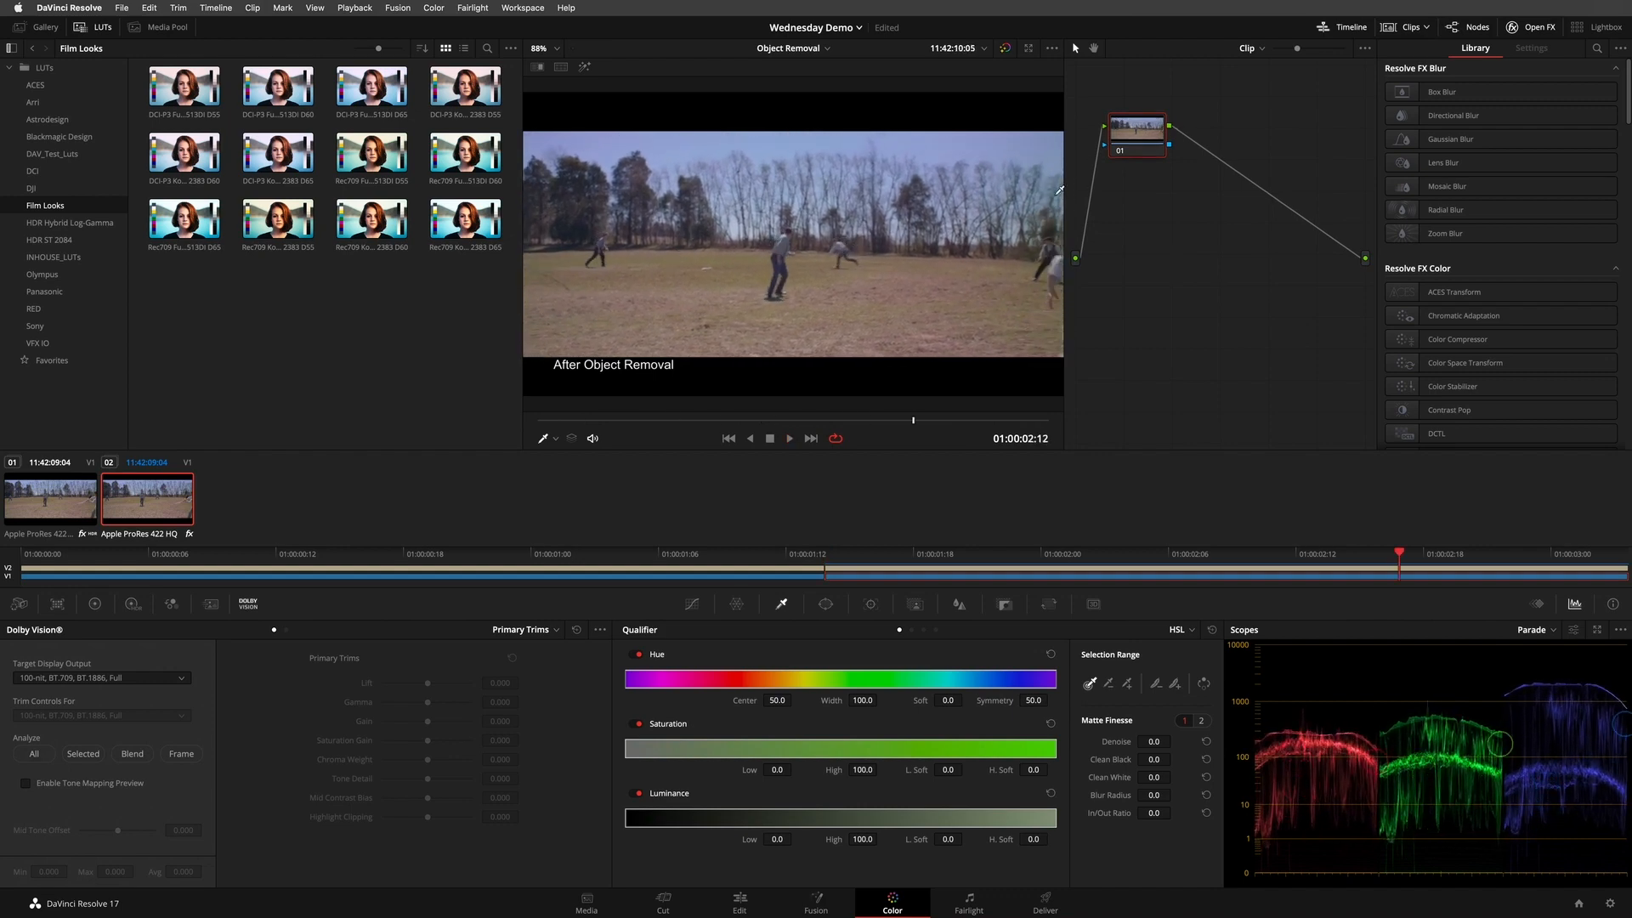
pyautogui.moveTo(660, 420); pyautogui.dragTo(489, 412)
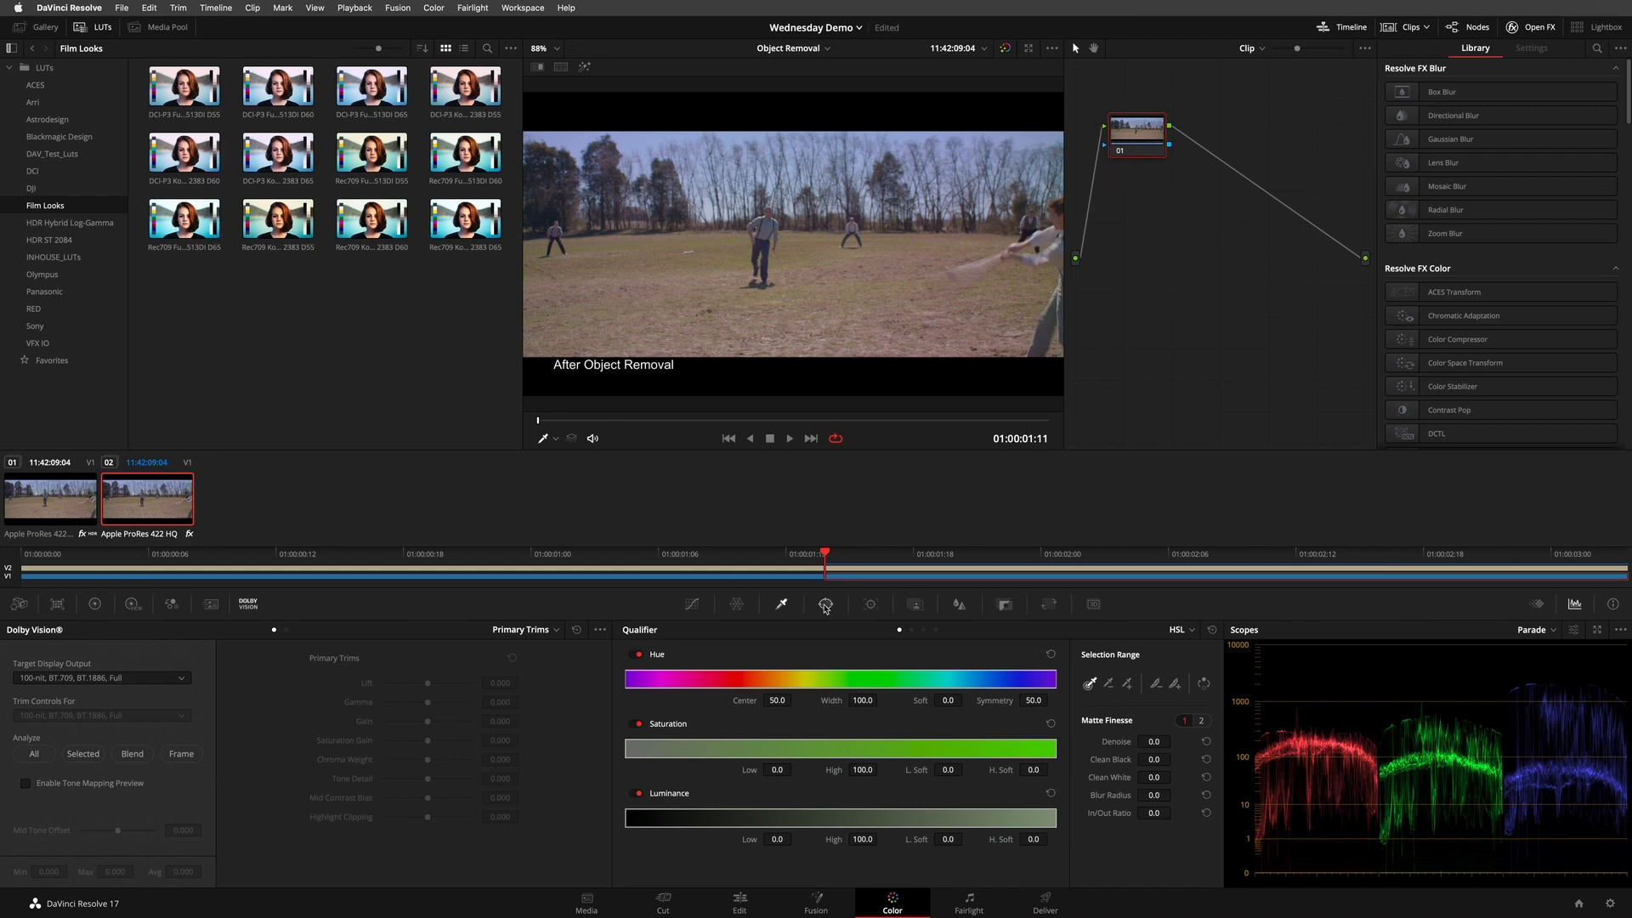
# - Draw a closed Curve window tightly around the small white object lying on the grass and adjust its points
pyautogui.click(825, 605)
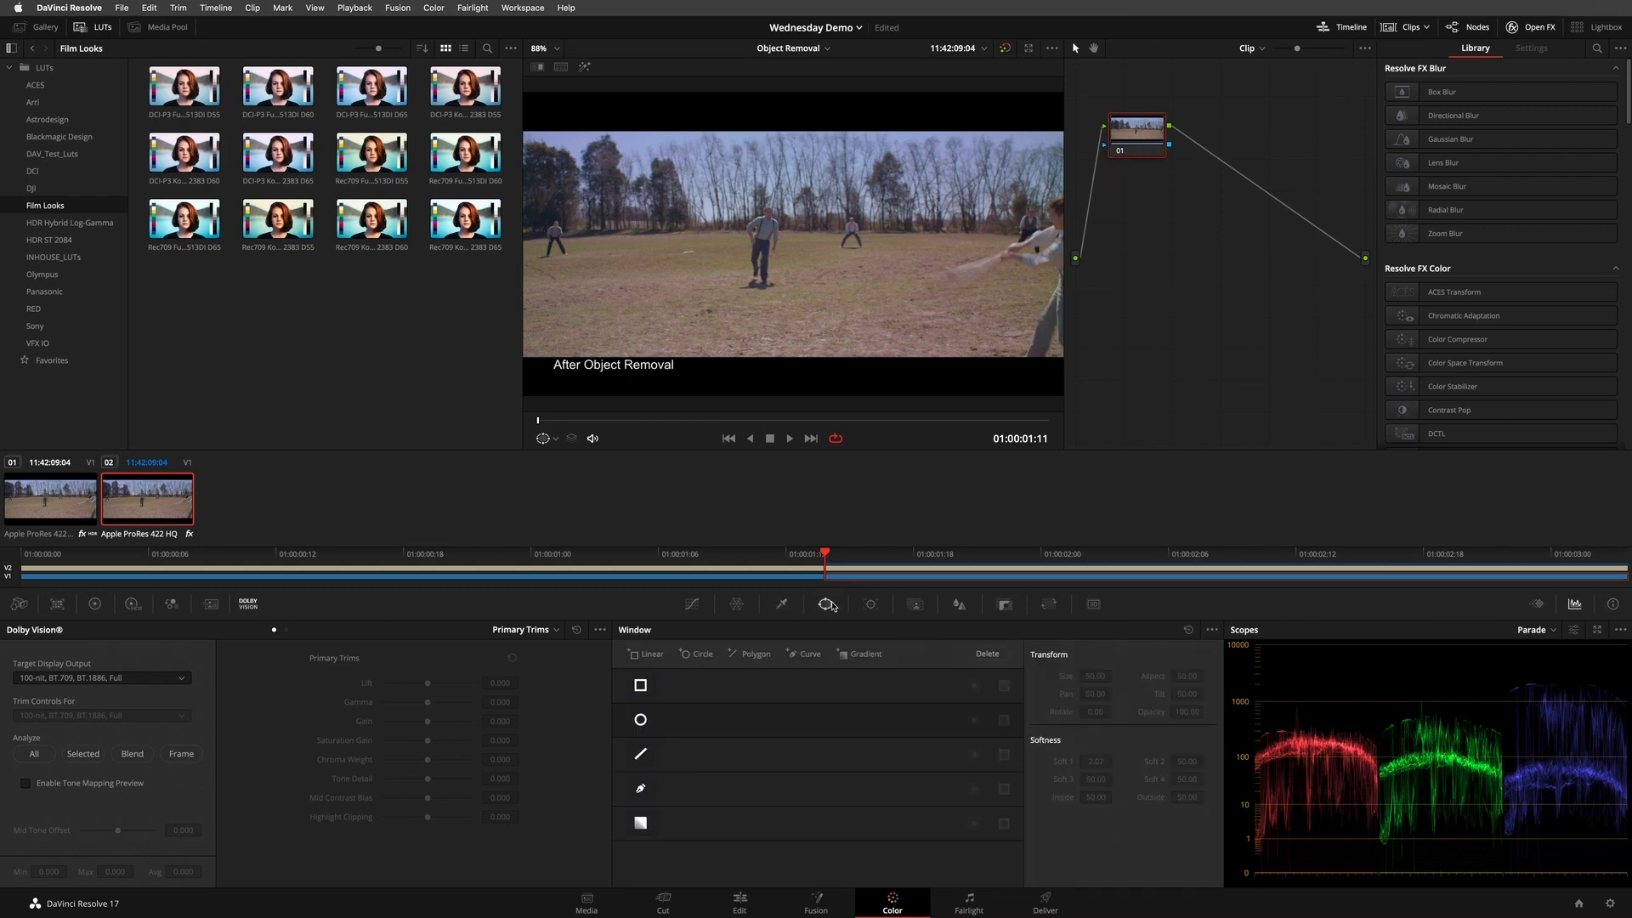
pyautogui.click(642, 789)
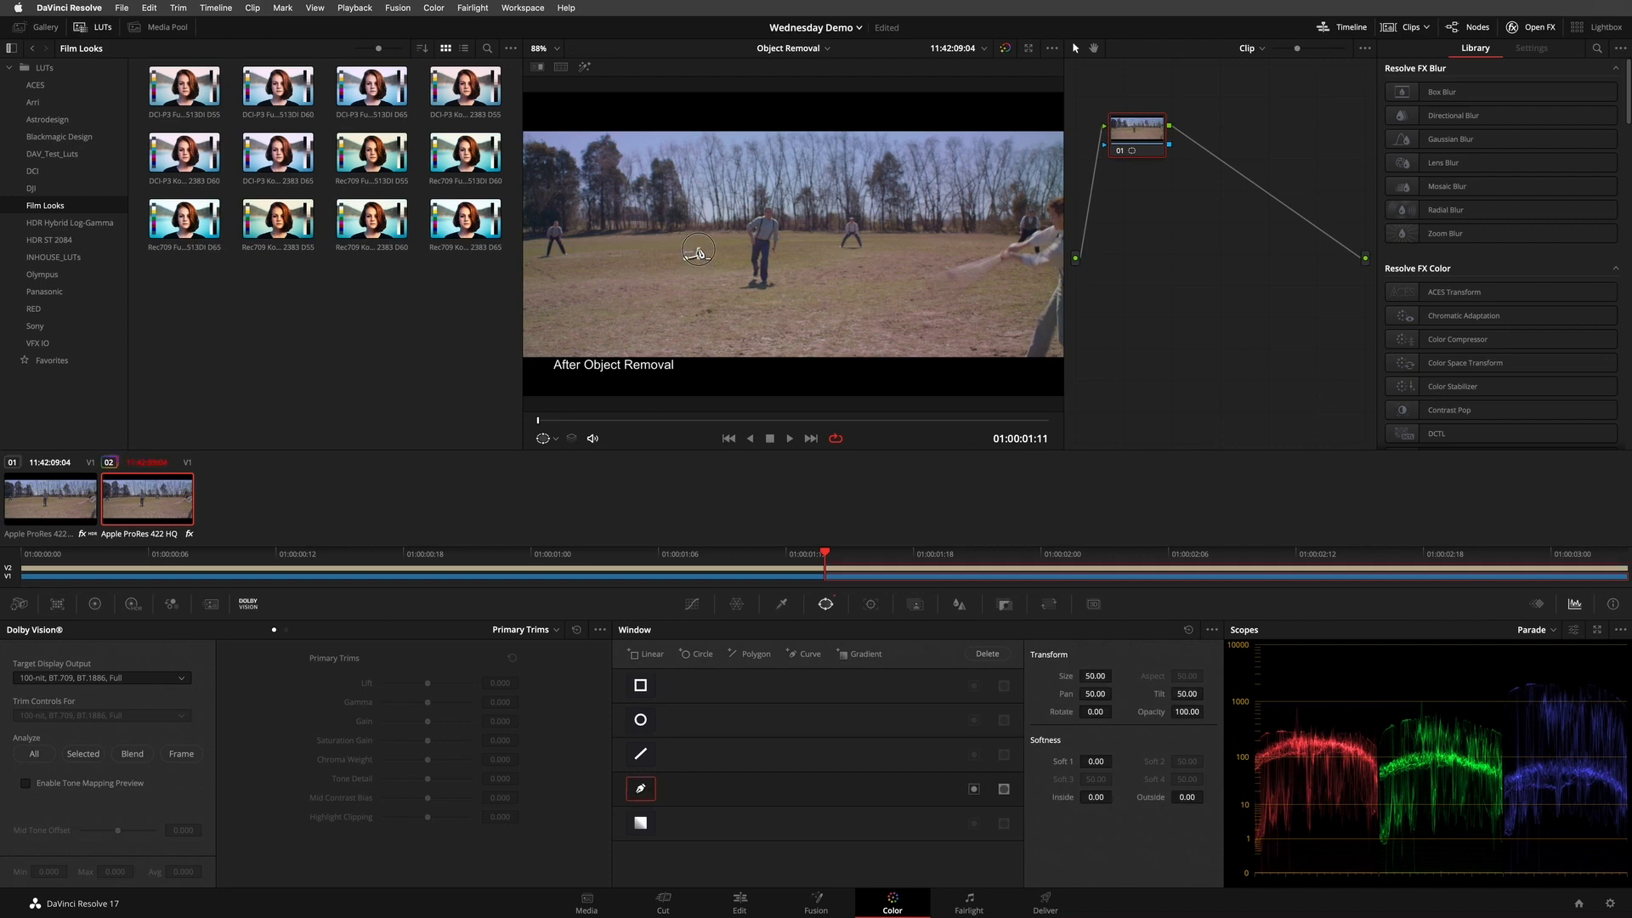
pyautogui.click(677, 246)
pyautogui.click(685, 259)
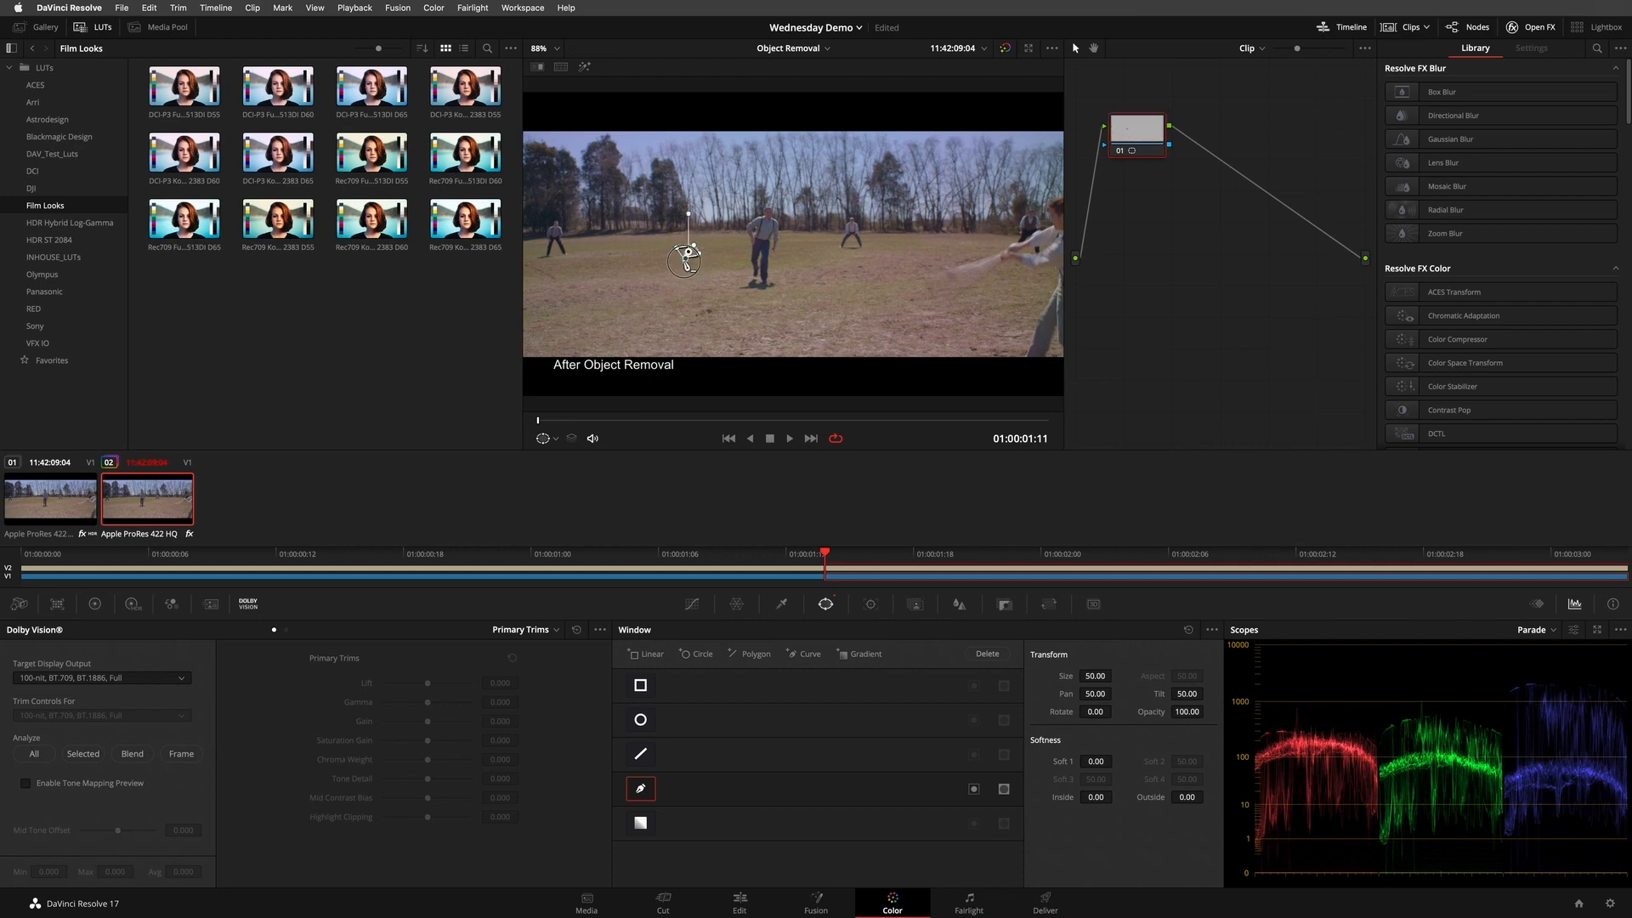
pyautogui.scroll(5, 672, 251)
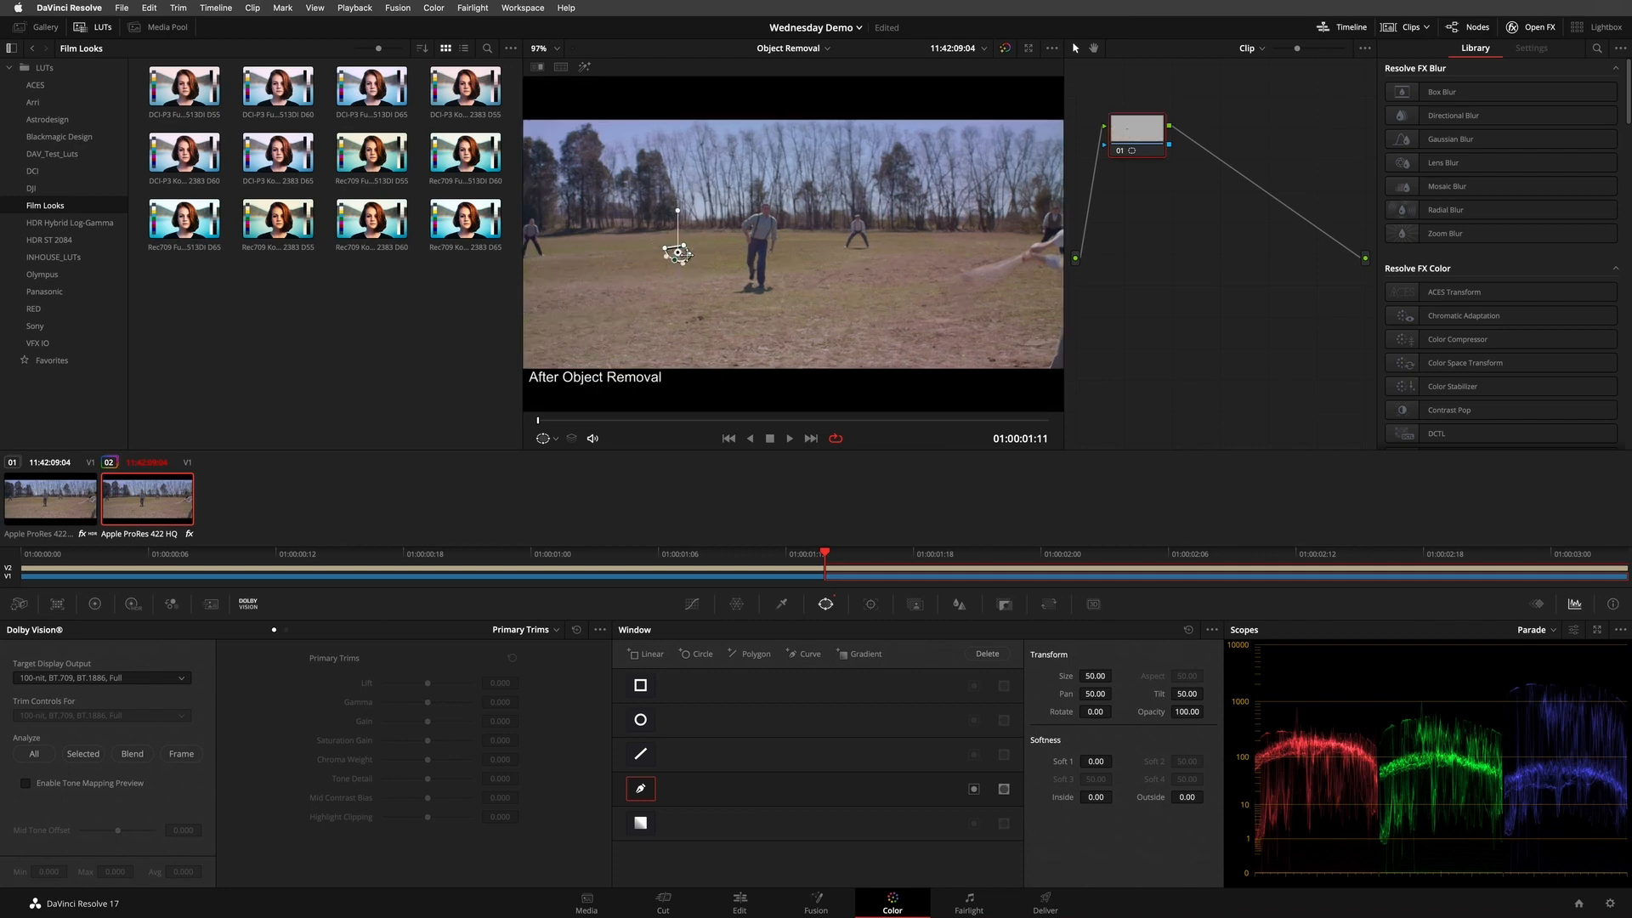
pyautogui.scroll(2, 1029, 260)
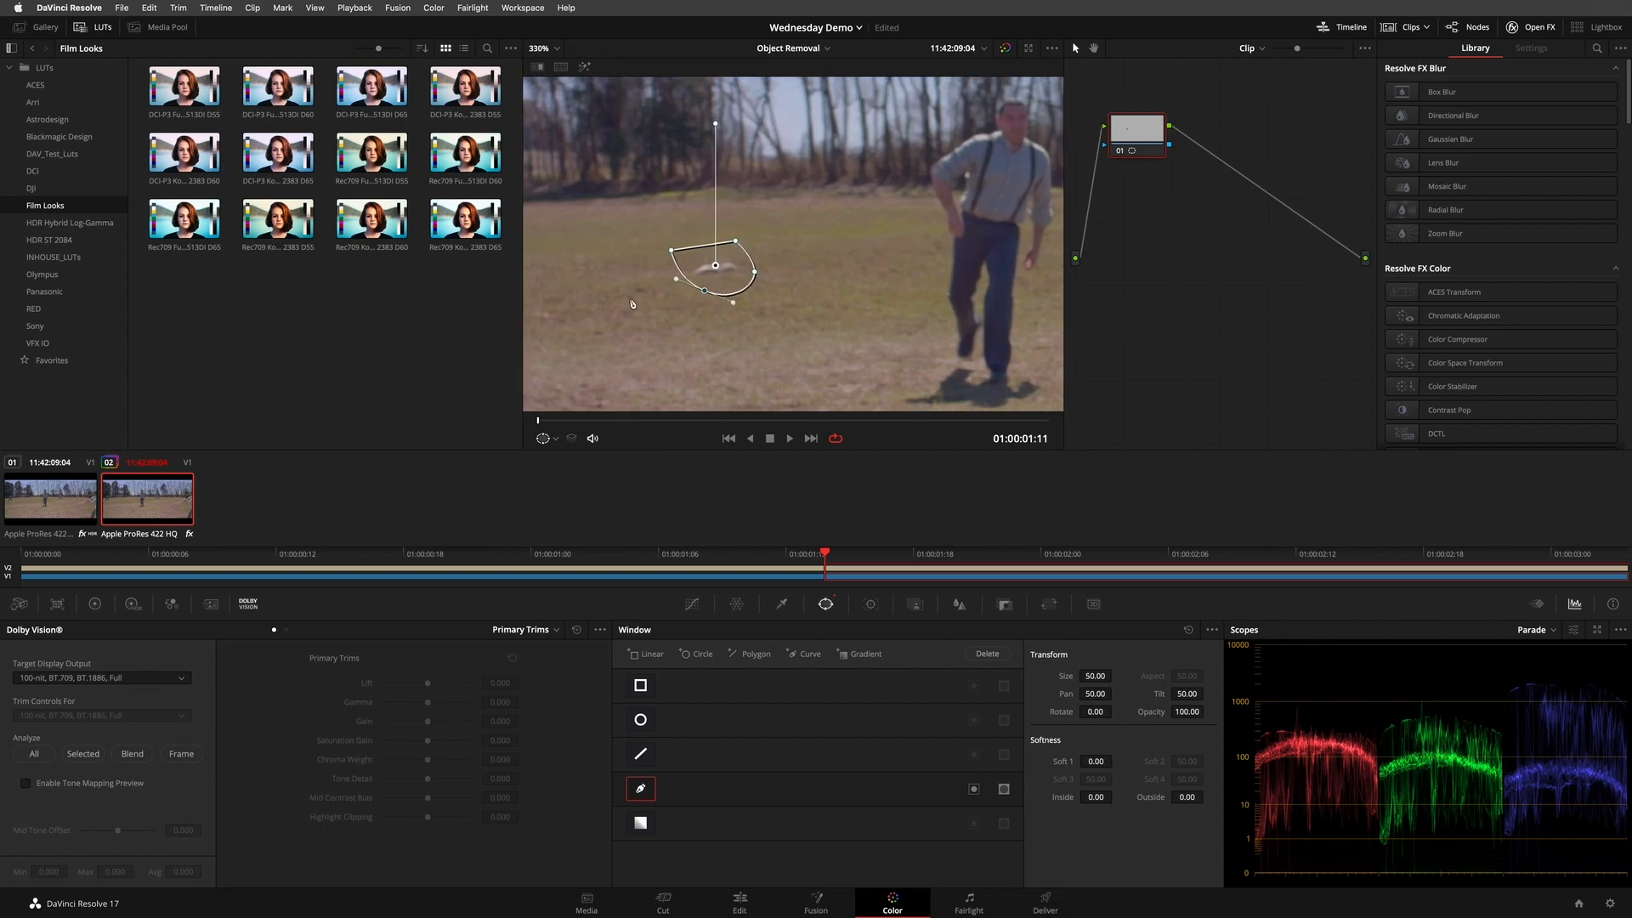
pyautogui.scroll(-1, 1030, 260)
pyautogui.moveTo(718, 289); pyautogui.dragTo(701, 242)
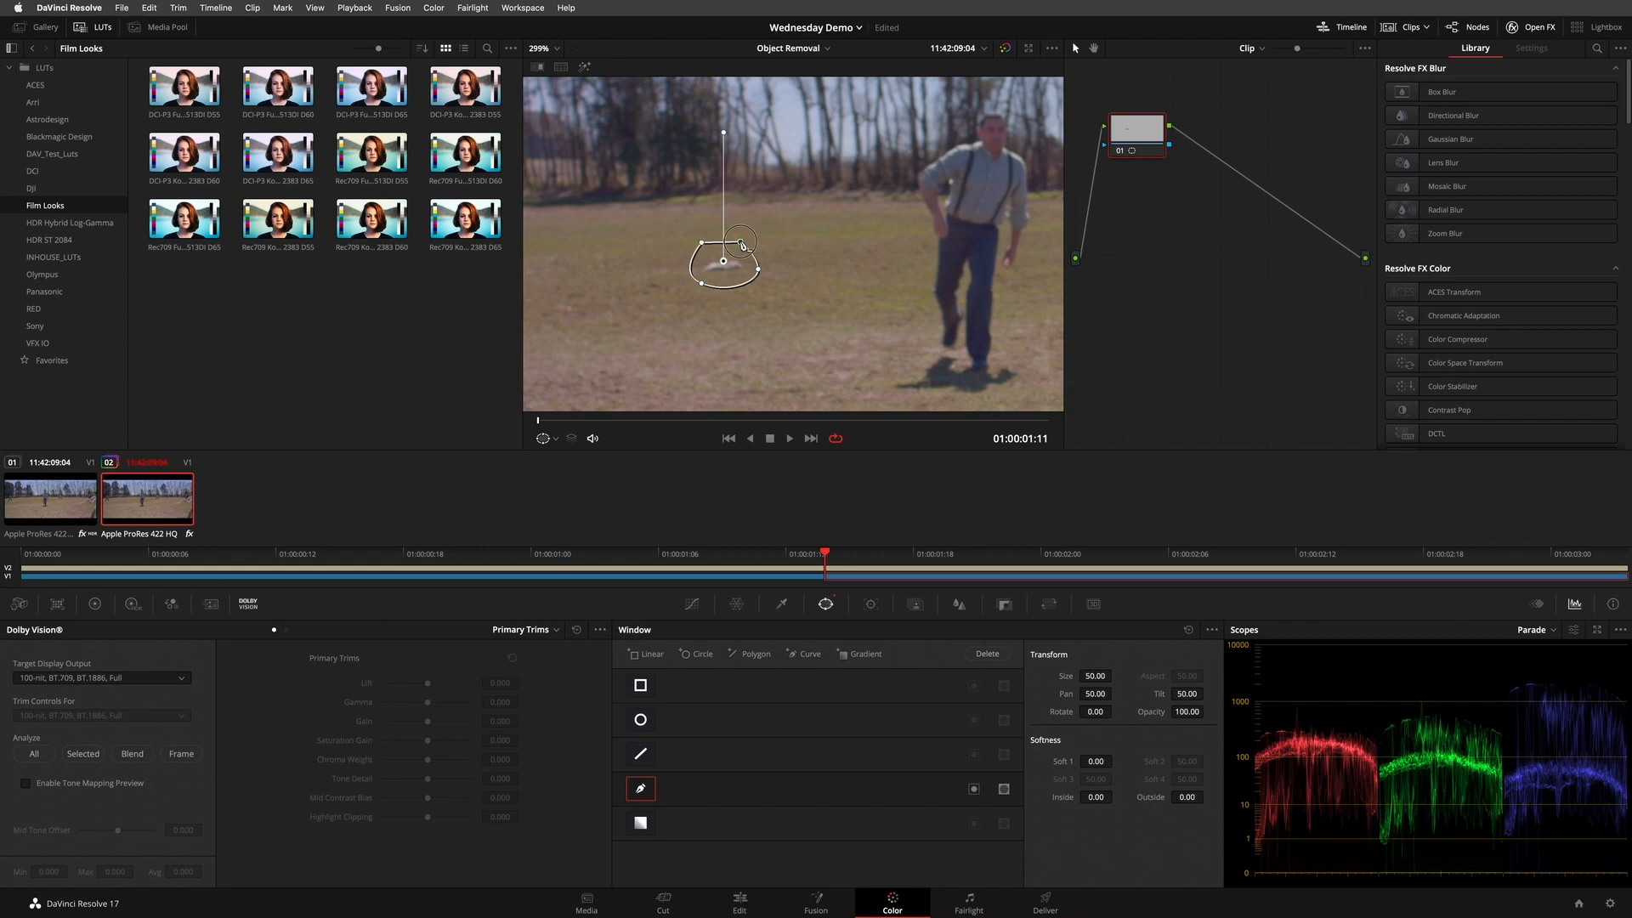
pyautogui.moveTo(701, 286); pyautogui.dragTo(700, 289)
# - Track the curve window forward through the clip, play back to check the track and fit the image in the viewer
pyautogui.click(870, 605)
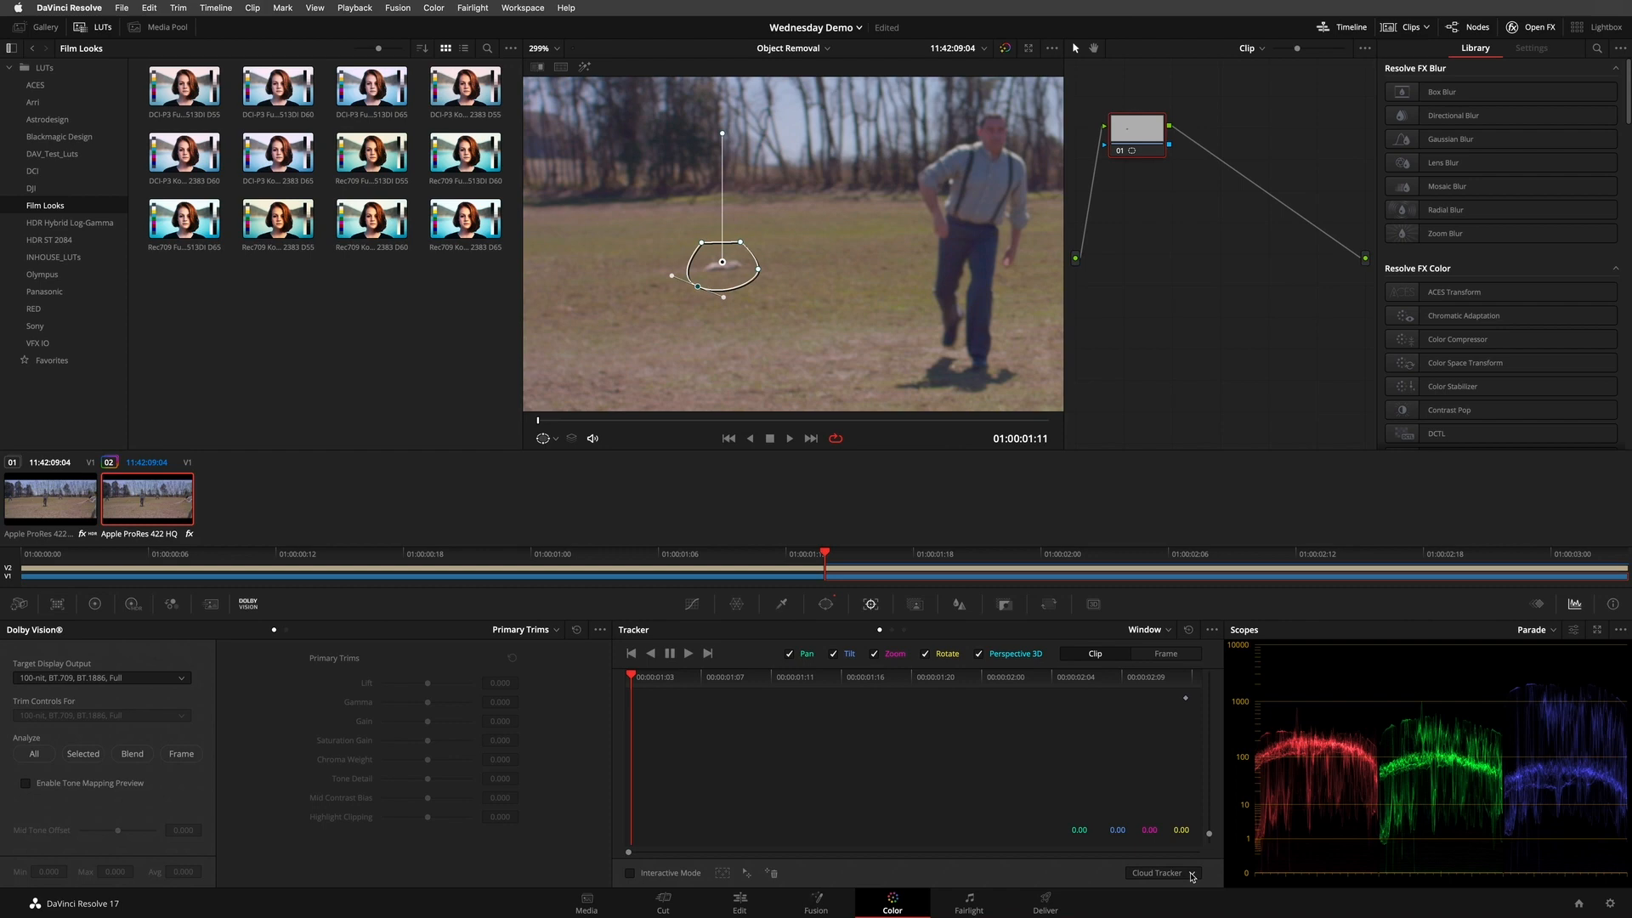
pyautogui.click(689, 653)
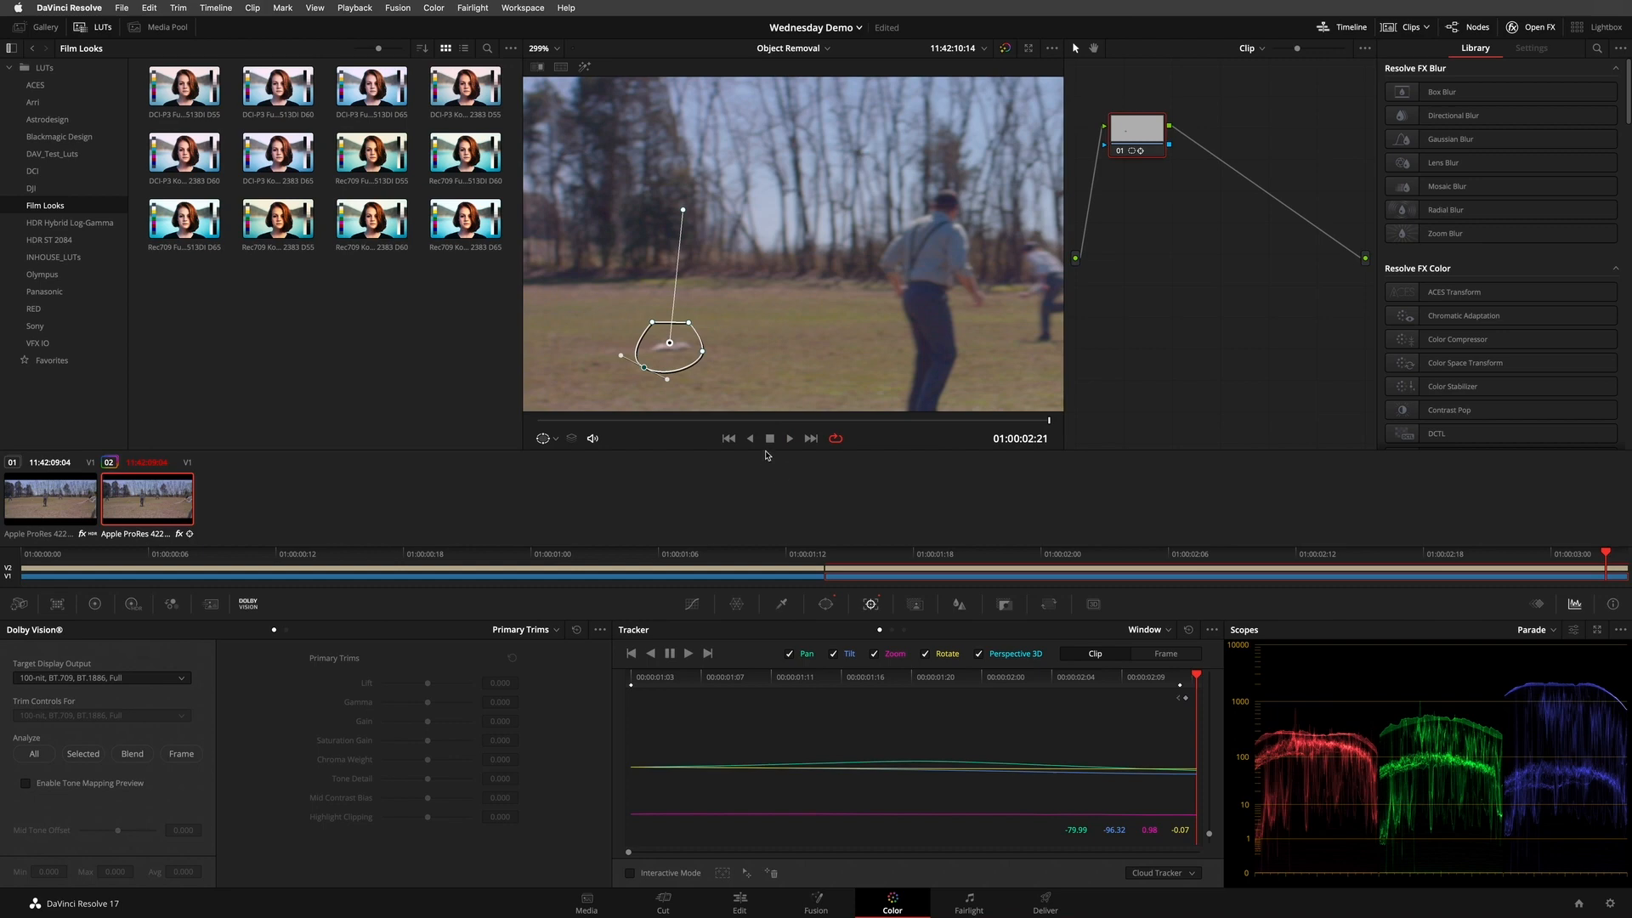
pyautogui.press('space')
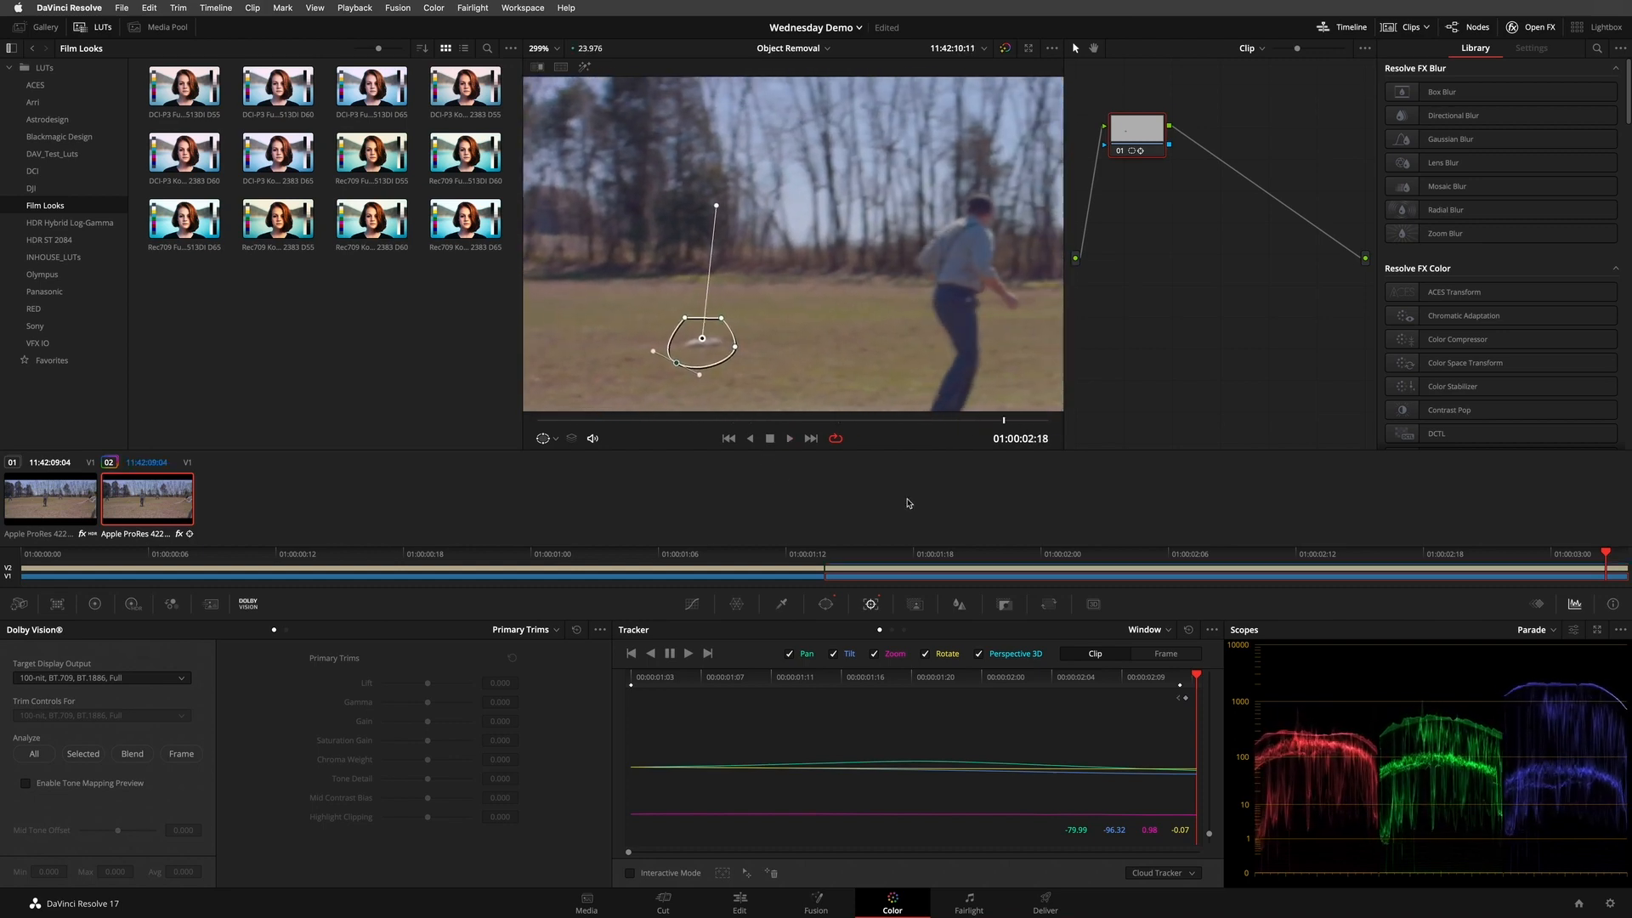
pyautogui.press('space')
pyautogui.hotkey('shift', 'z')
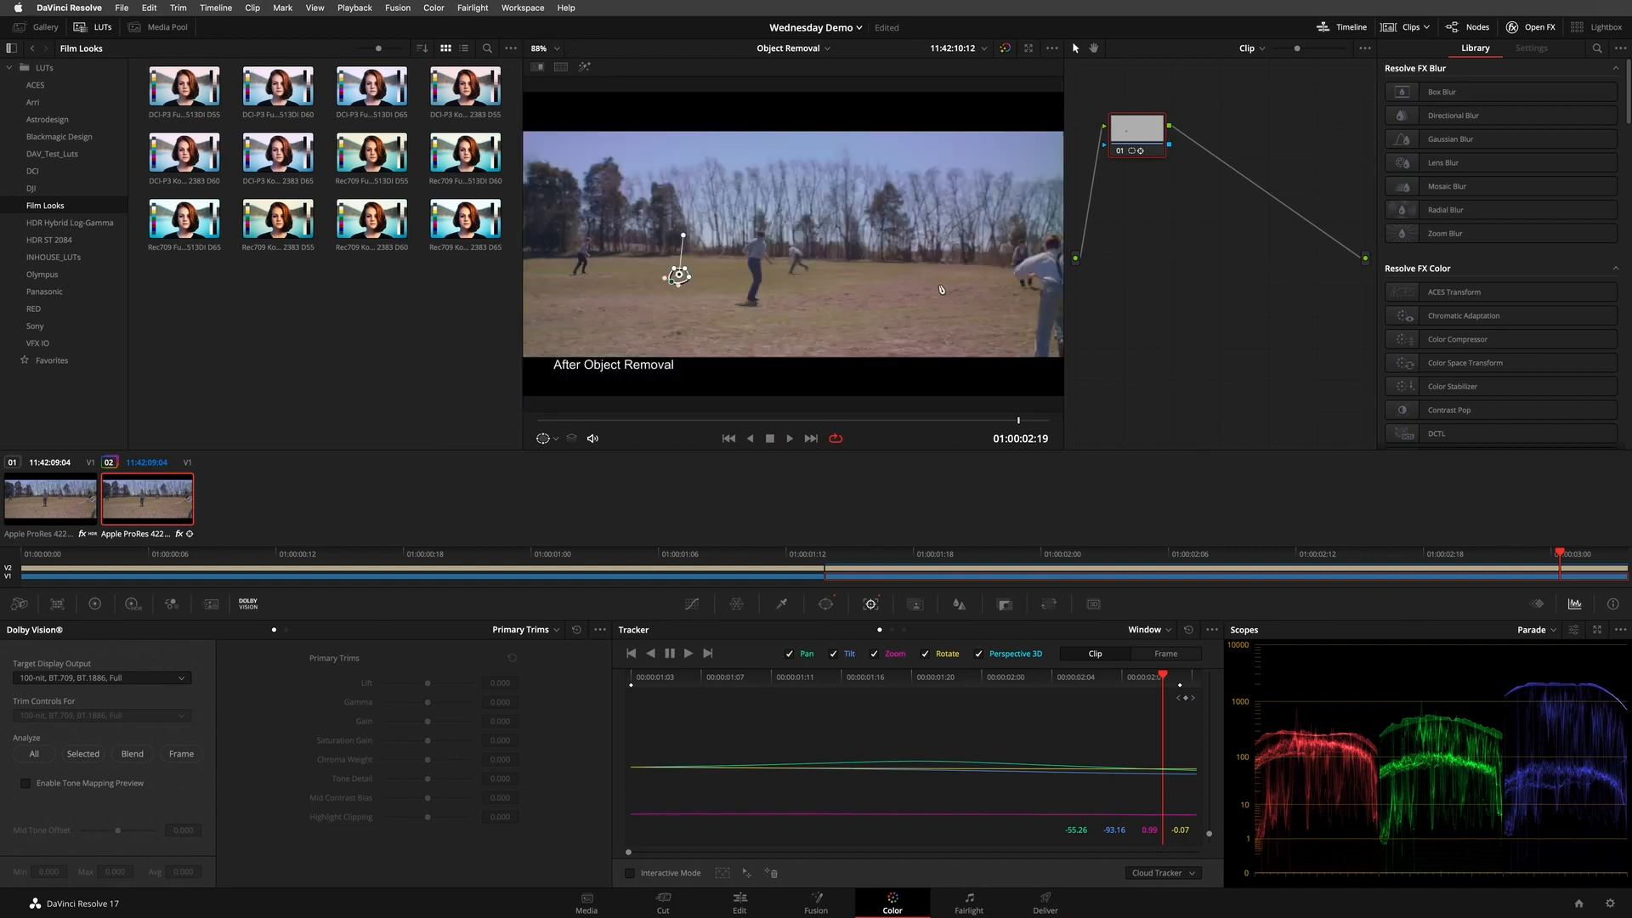
# - Add serial node 02 after the window node and move it farther away to make room between them
pyautogui.moveTo(1164, 141); pyautogui.dragTo(1158, 135)
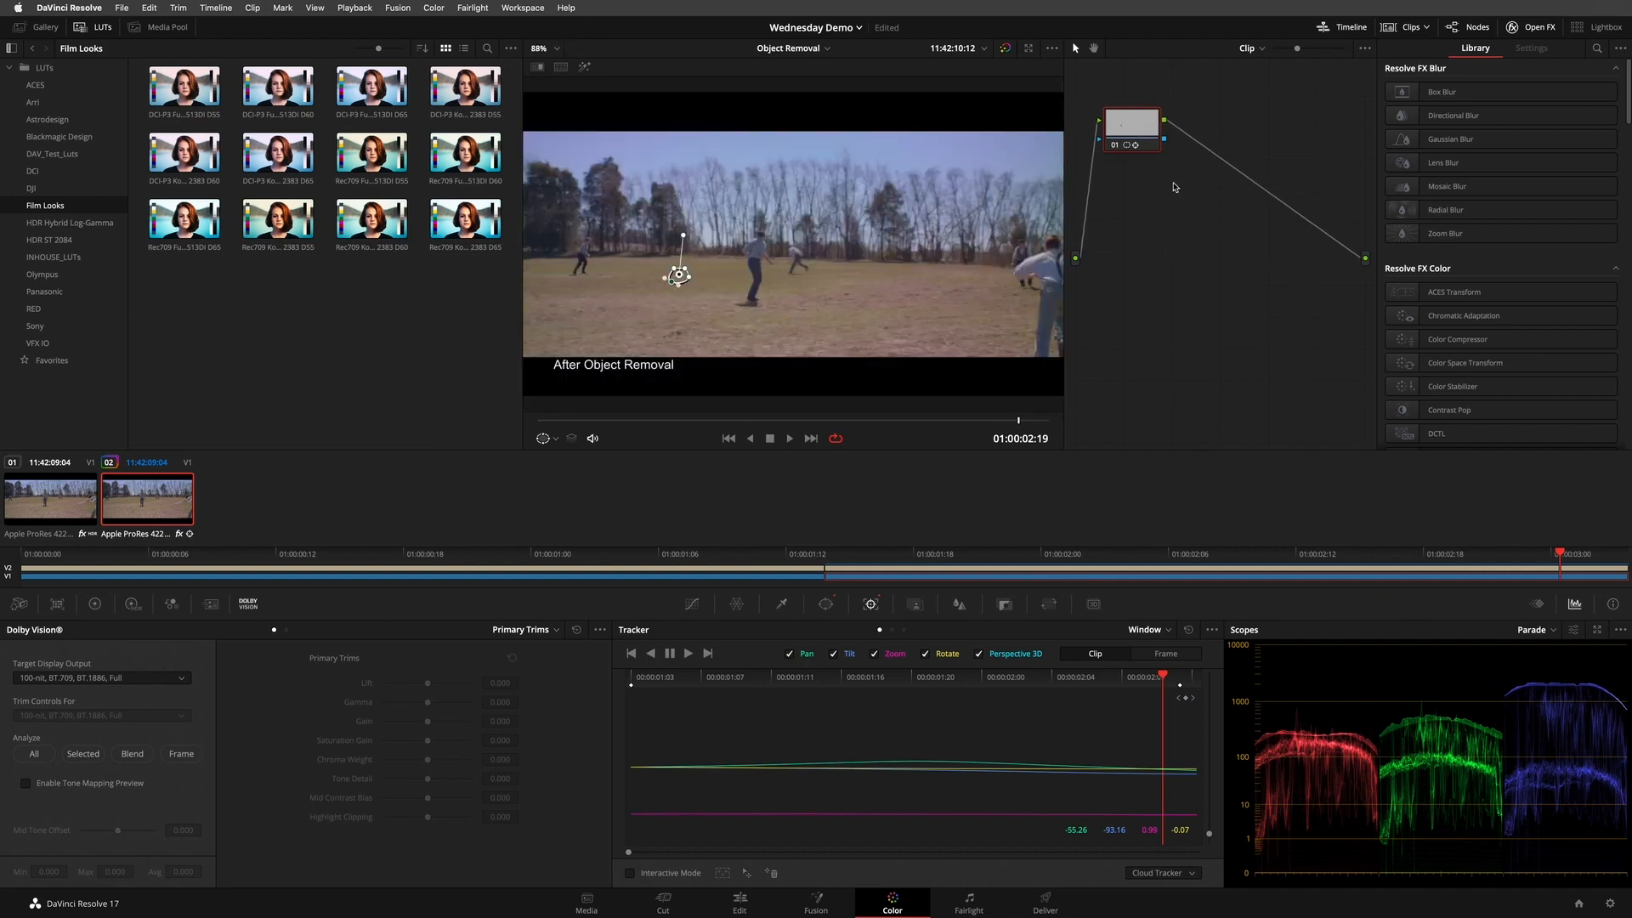
pyautogui.hotkey('alt', 's')
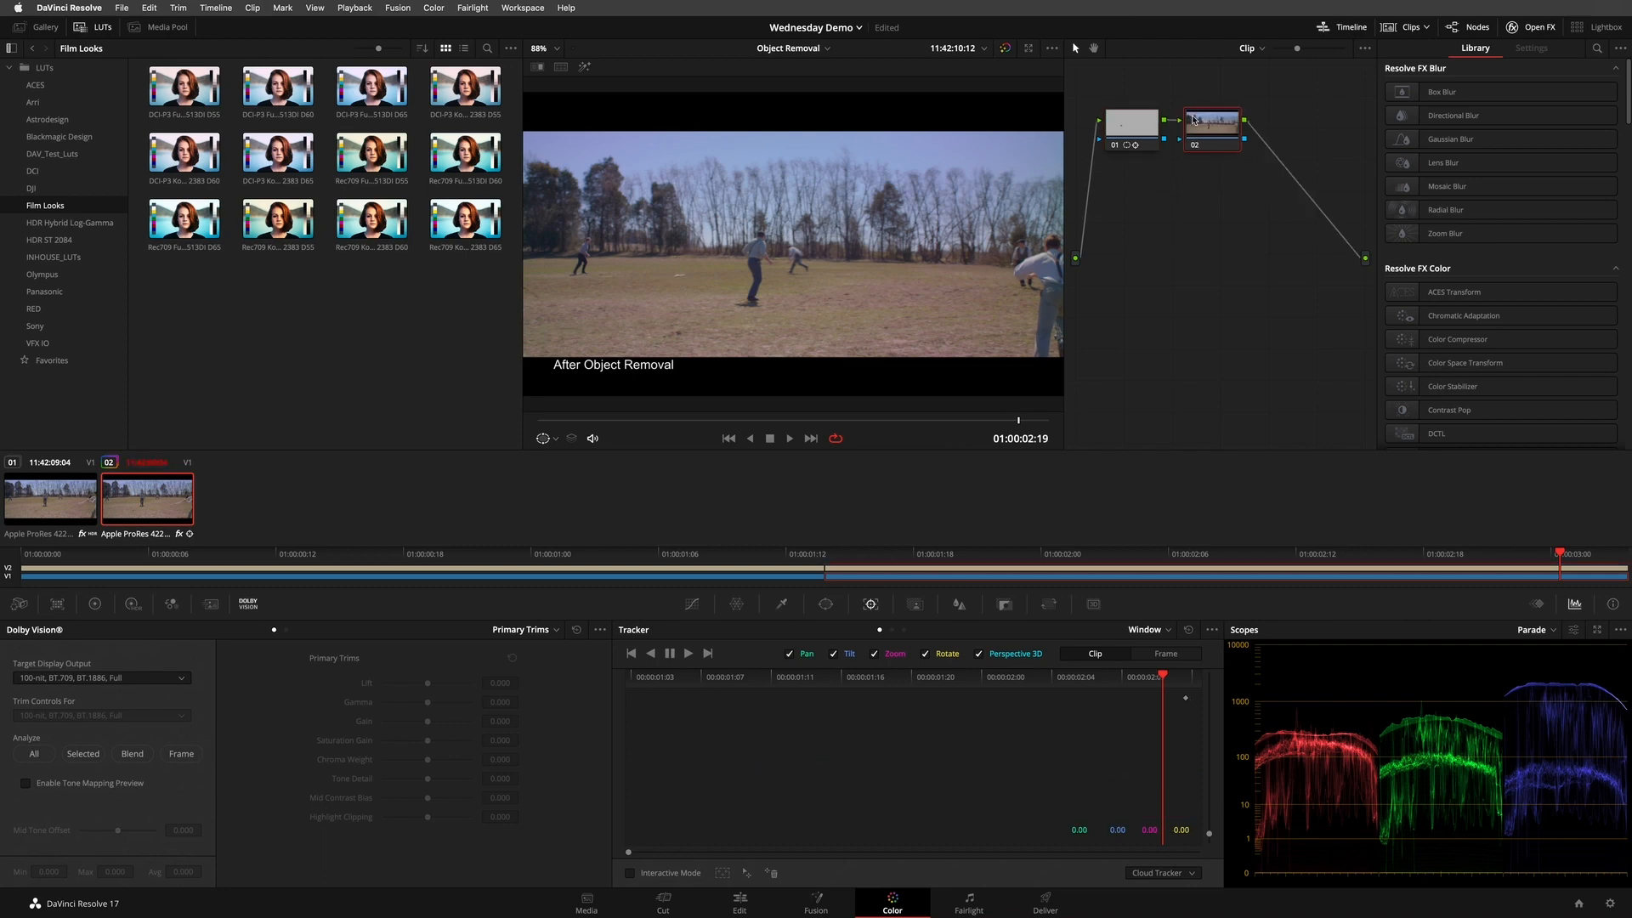
pyautogui.rightClick(1144, 127)
pyautogui.moveTo(1190, 188)
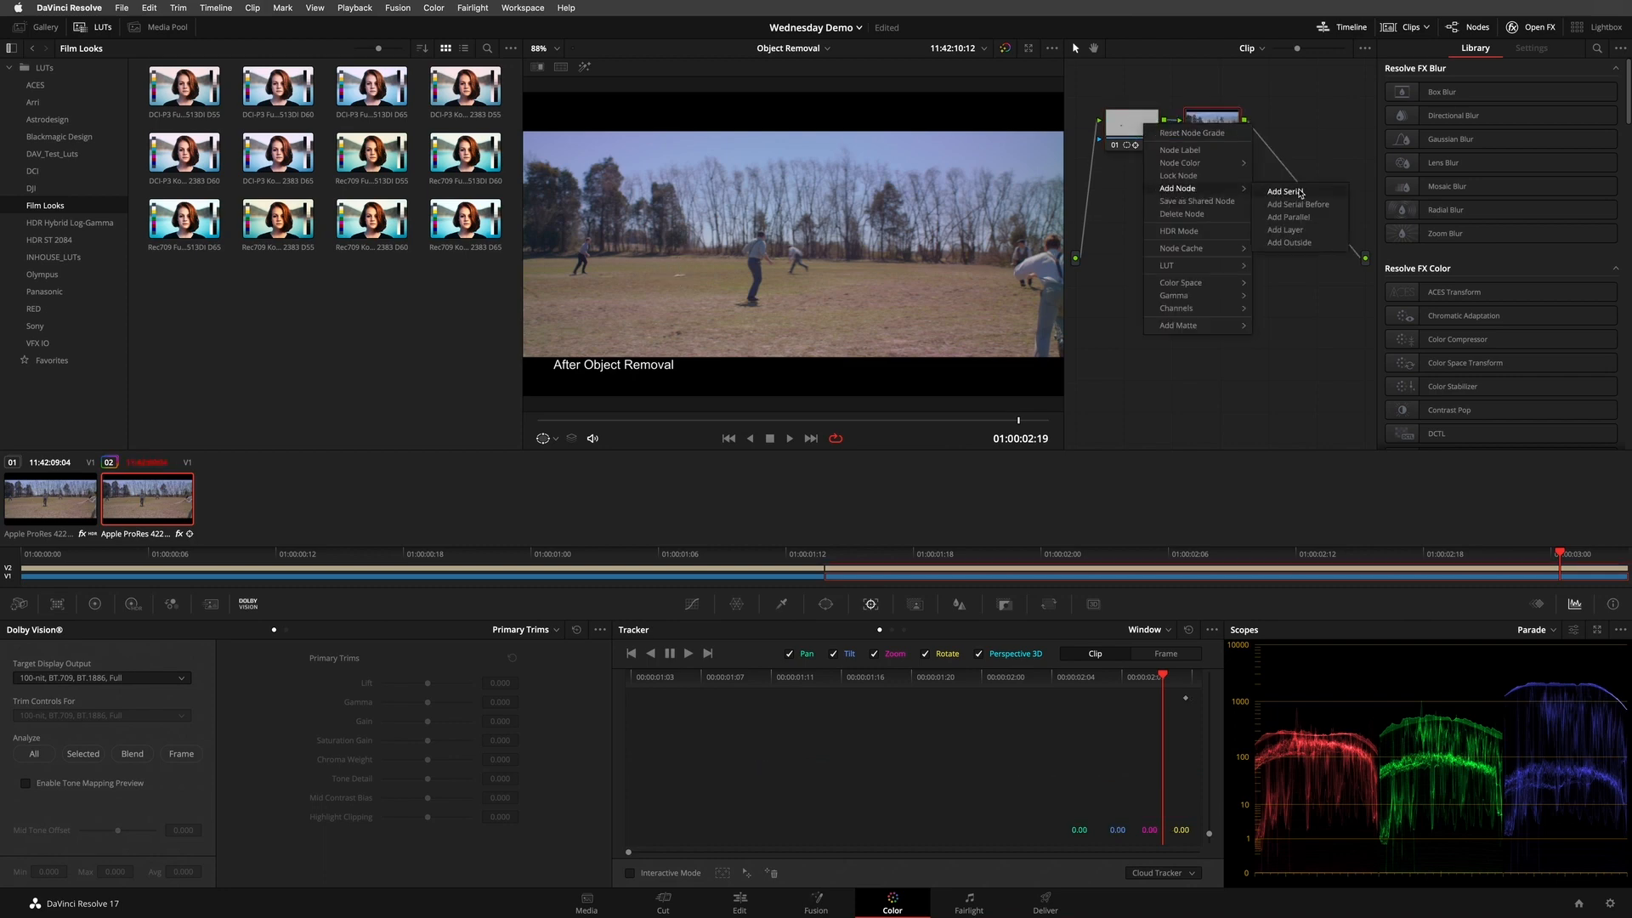
pyautogui.moveTo(1219, 116); pyautogui.dragTo(1271, 122)
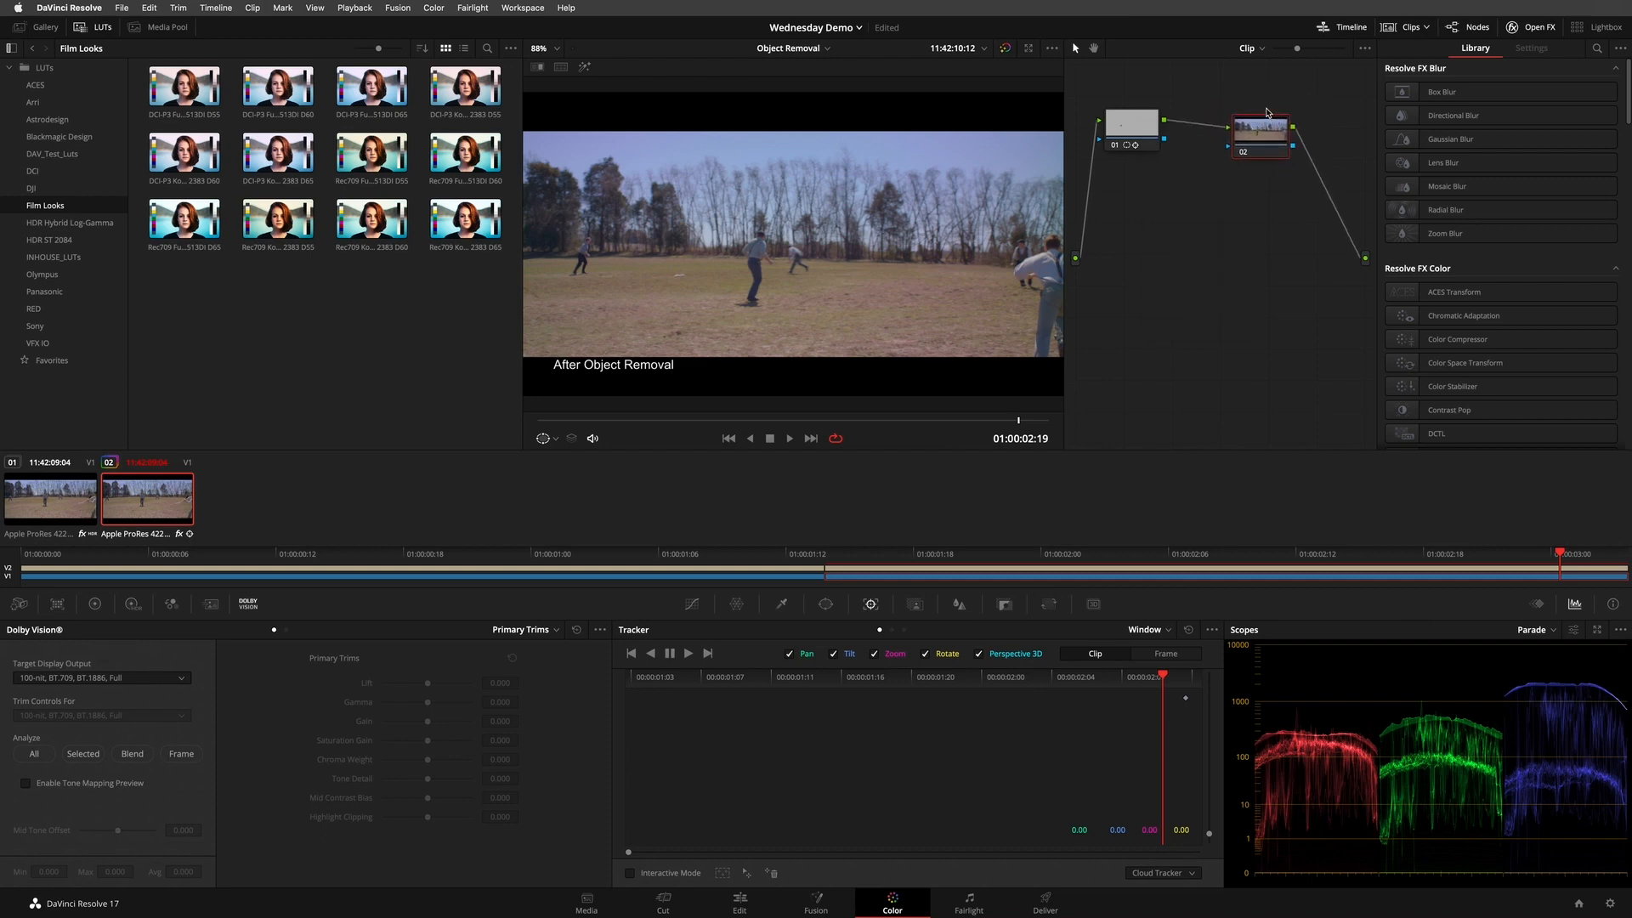
# - Search the effects library for "obj" and apply the Object Removal effect directly to node 02
pyautogui.click(1597, 48)
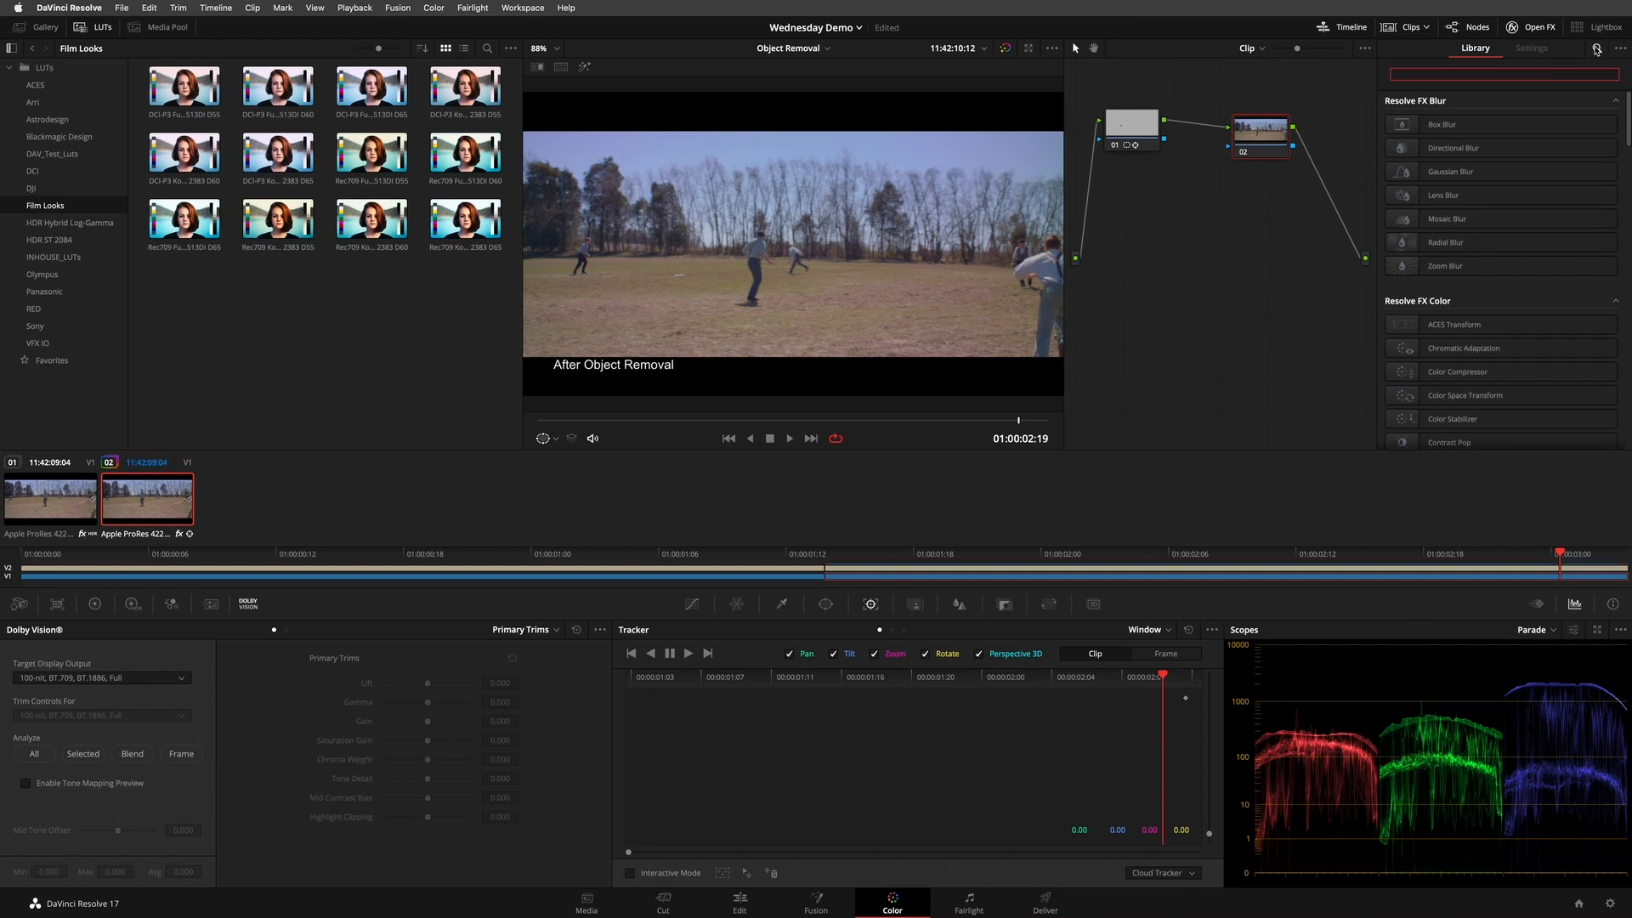
pyautogui.write('obj')
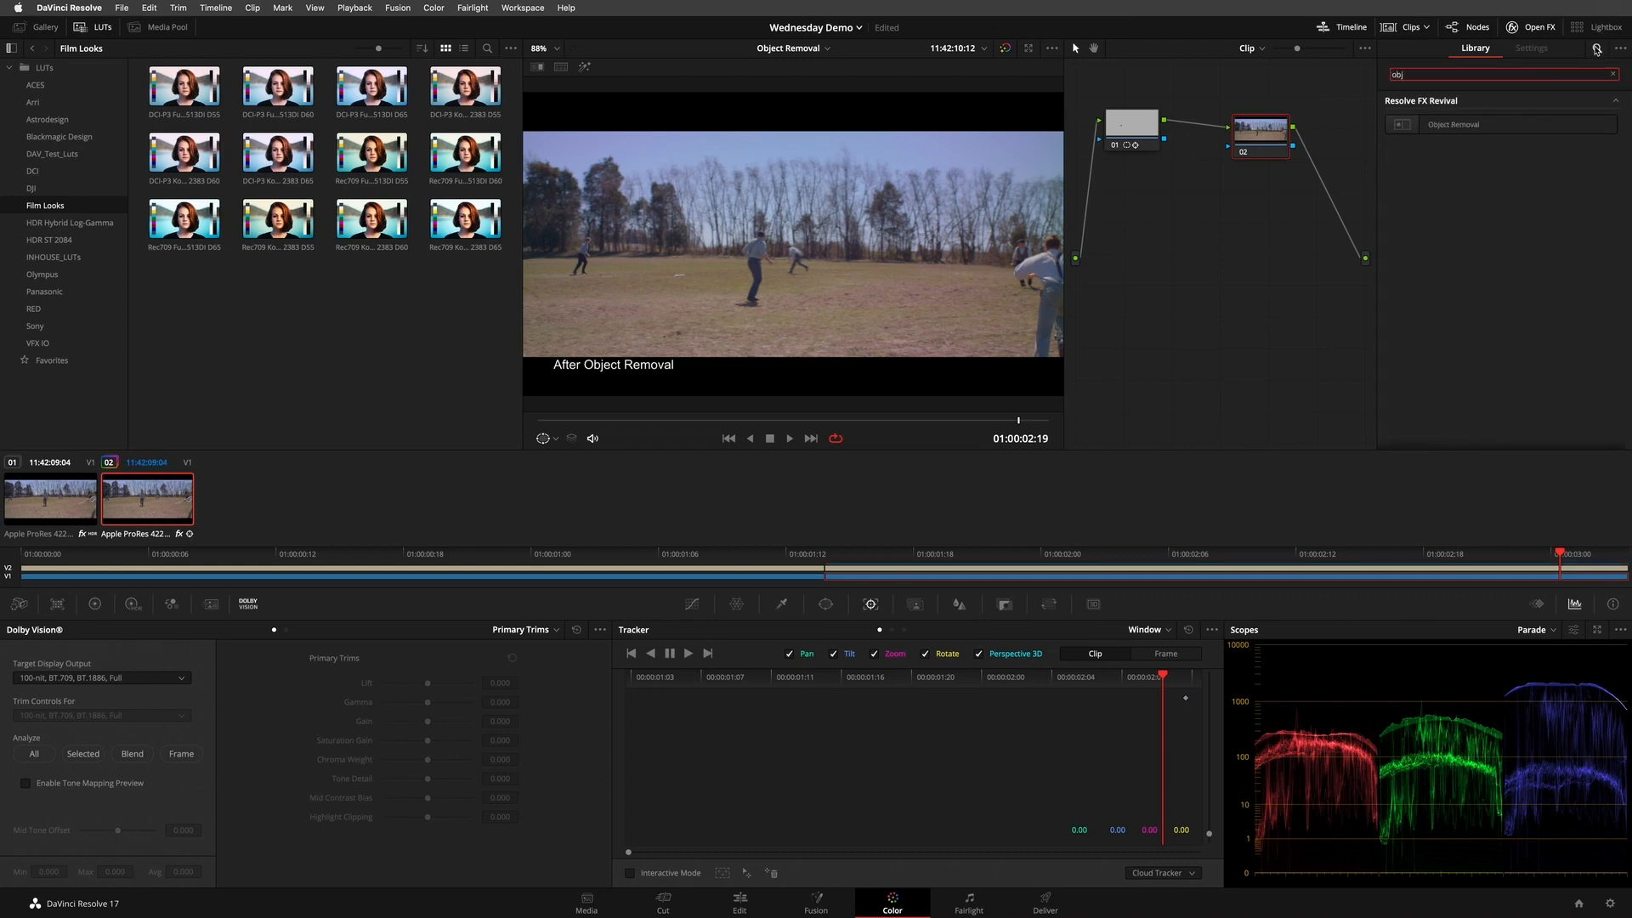
pyautogui.moveTo(1478, 122); pyautogui.dragTo(1297, 139)
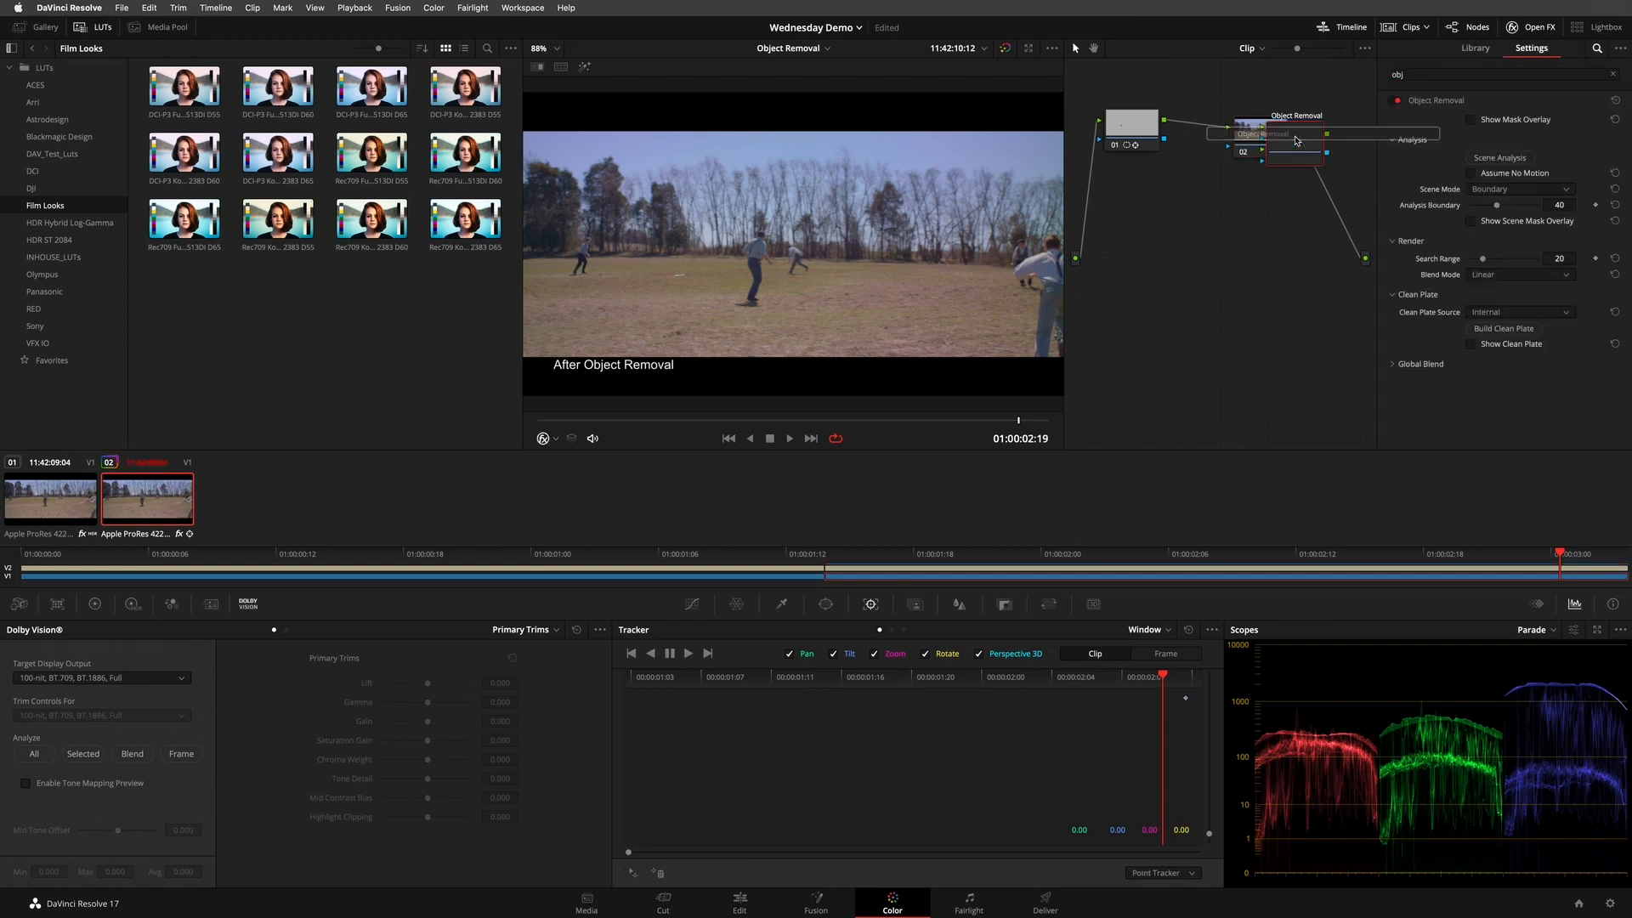
pyautogui.click(1344, 133)
pyautogui.moveTo(1297, 151); pyautogui.dragTo(1288, 264)
pyautogui.press('Delete')
pyautogui.moveTo(1409, 127); pyautogui.dragTo(1248, 138)
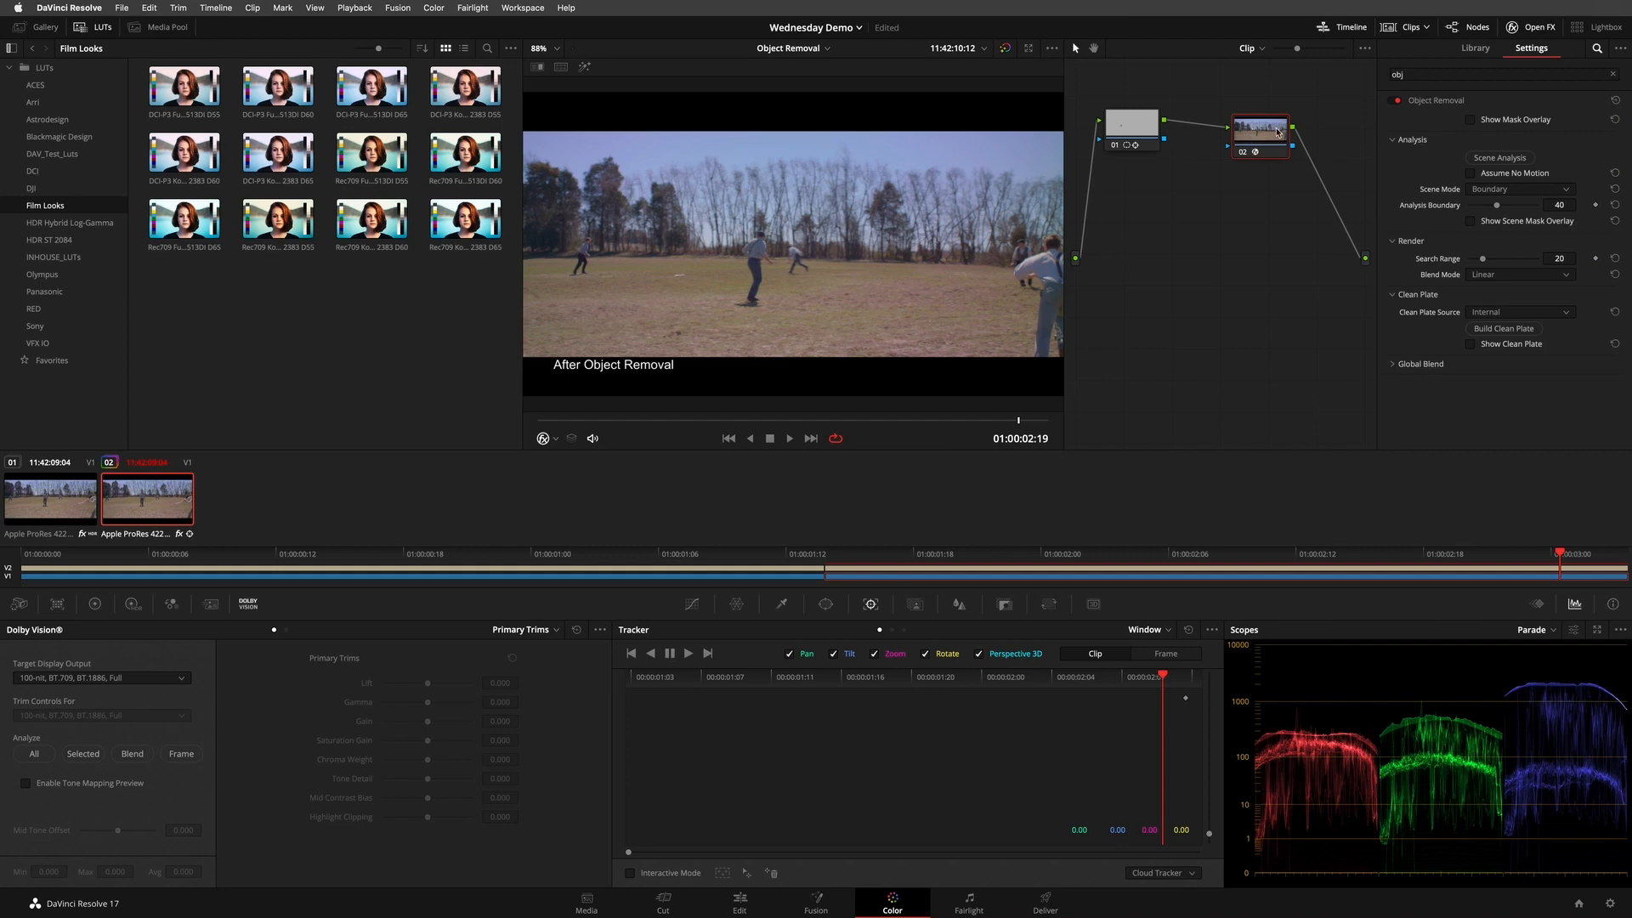
# - Enable Show Mask Overlay, feed node 01's alpha output into node 02, and play the clip to check the mask
pyautogui.click(1509, 120)
pyautogui.moveTo(1262, 141); pyautogui.dragTo(1265, 131)
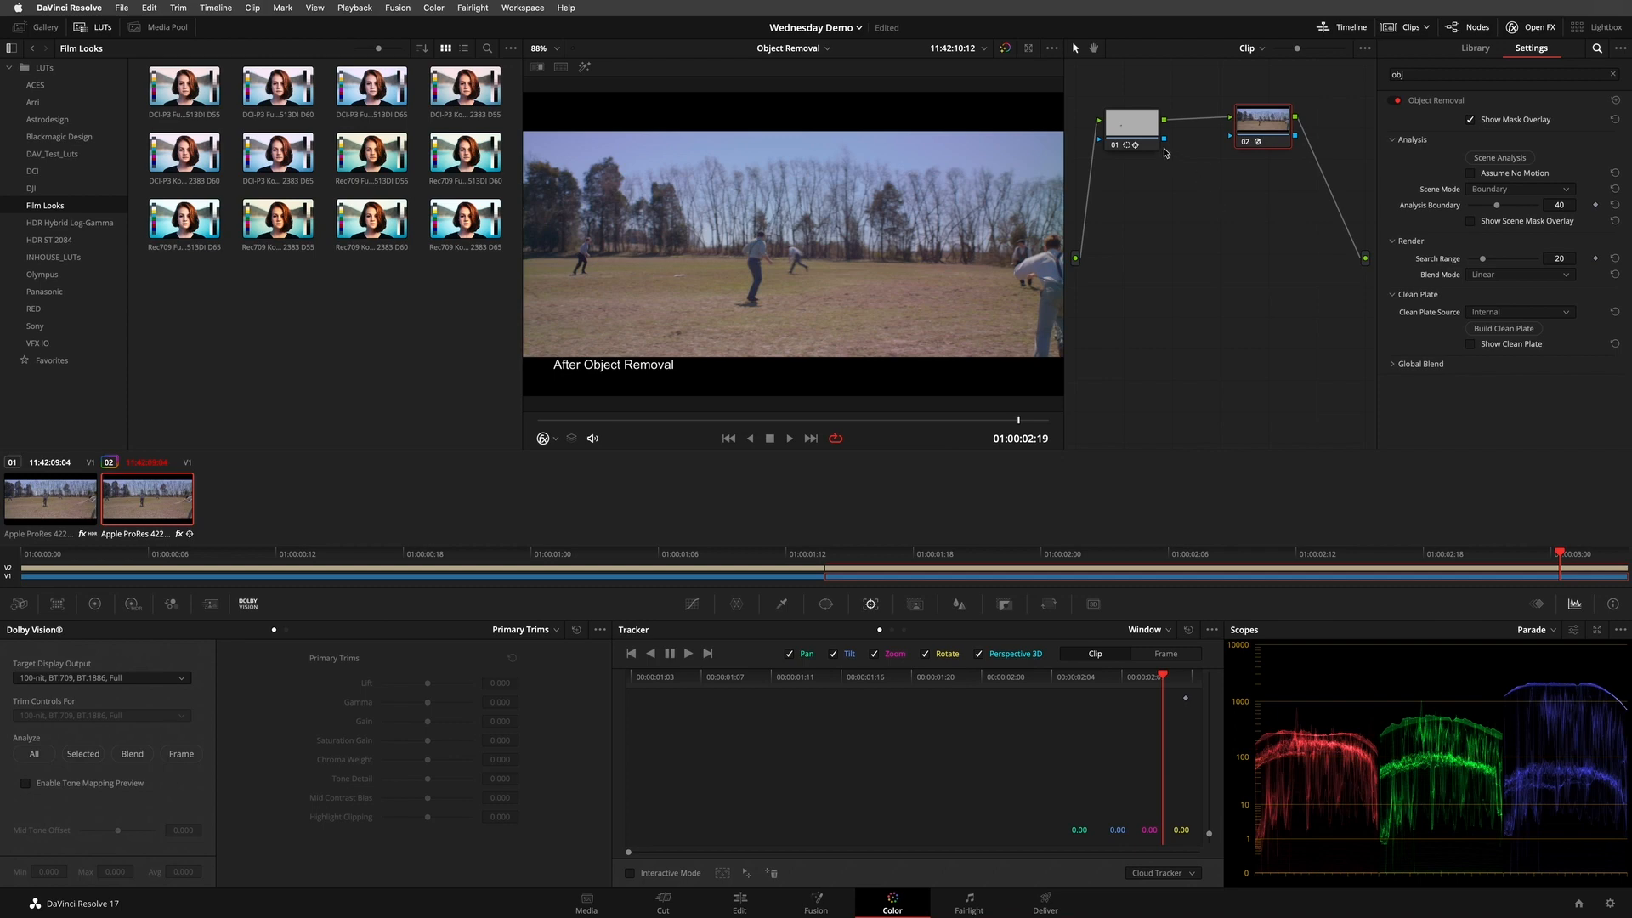
pyautogui.moveTo(1163, 140); pyautogui.dragTo(1234, 137)
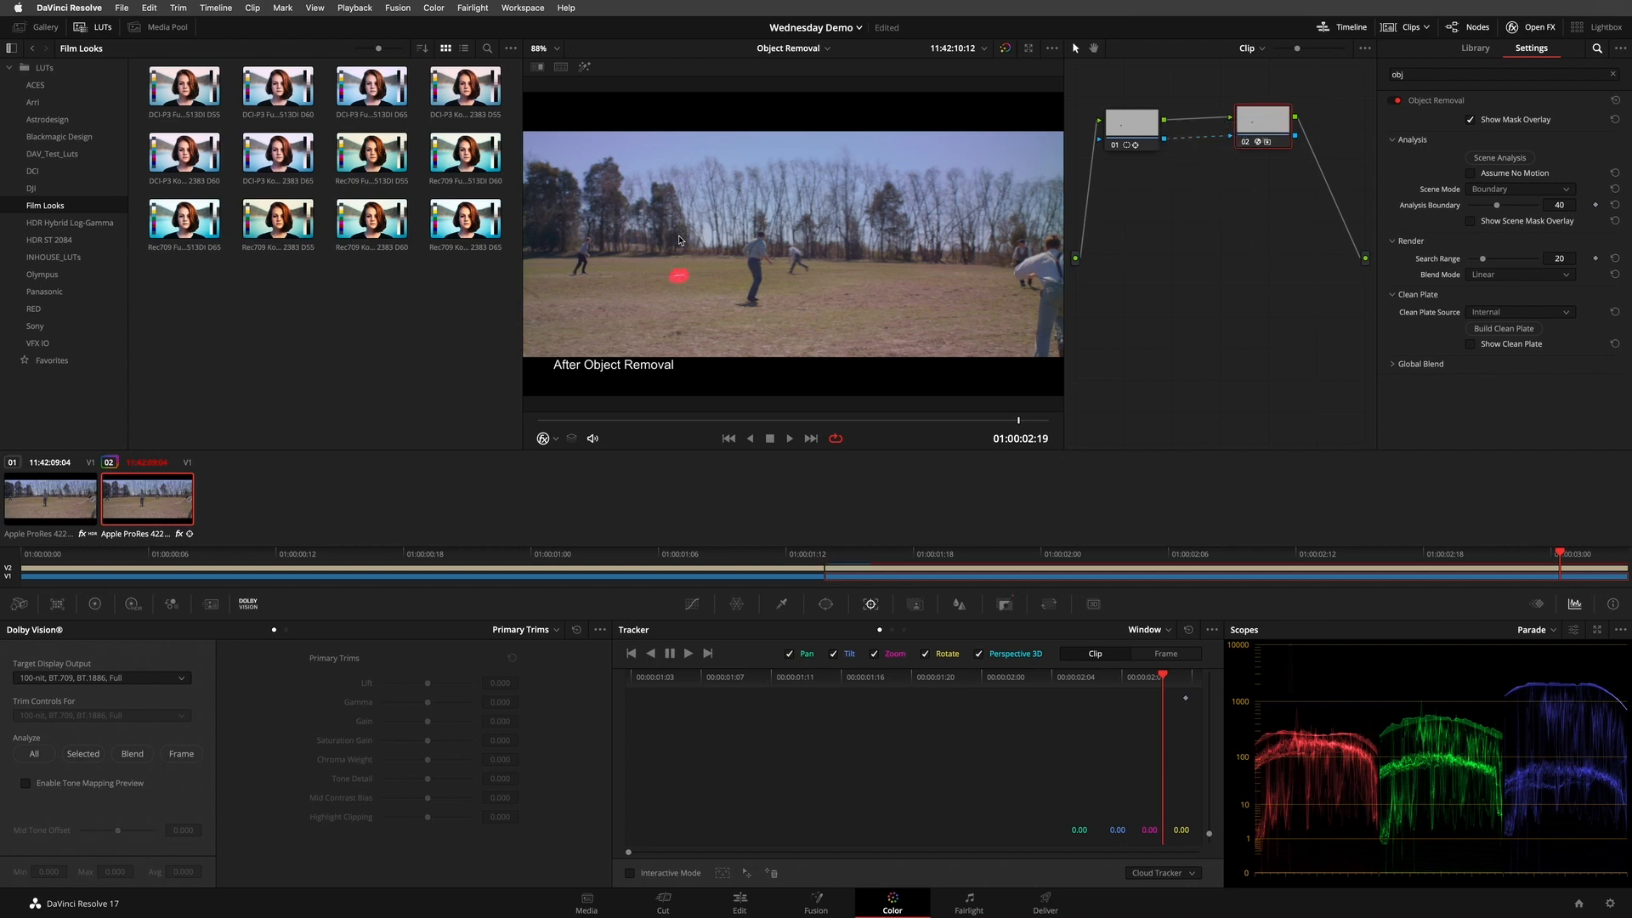
pyautogui.press('space')
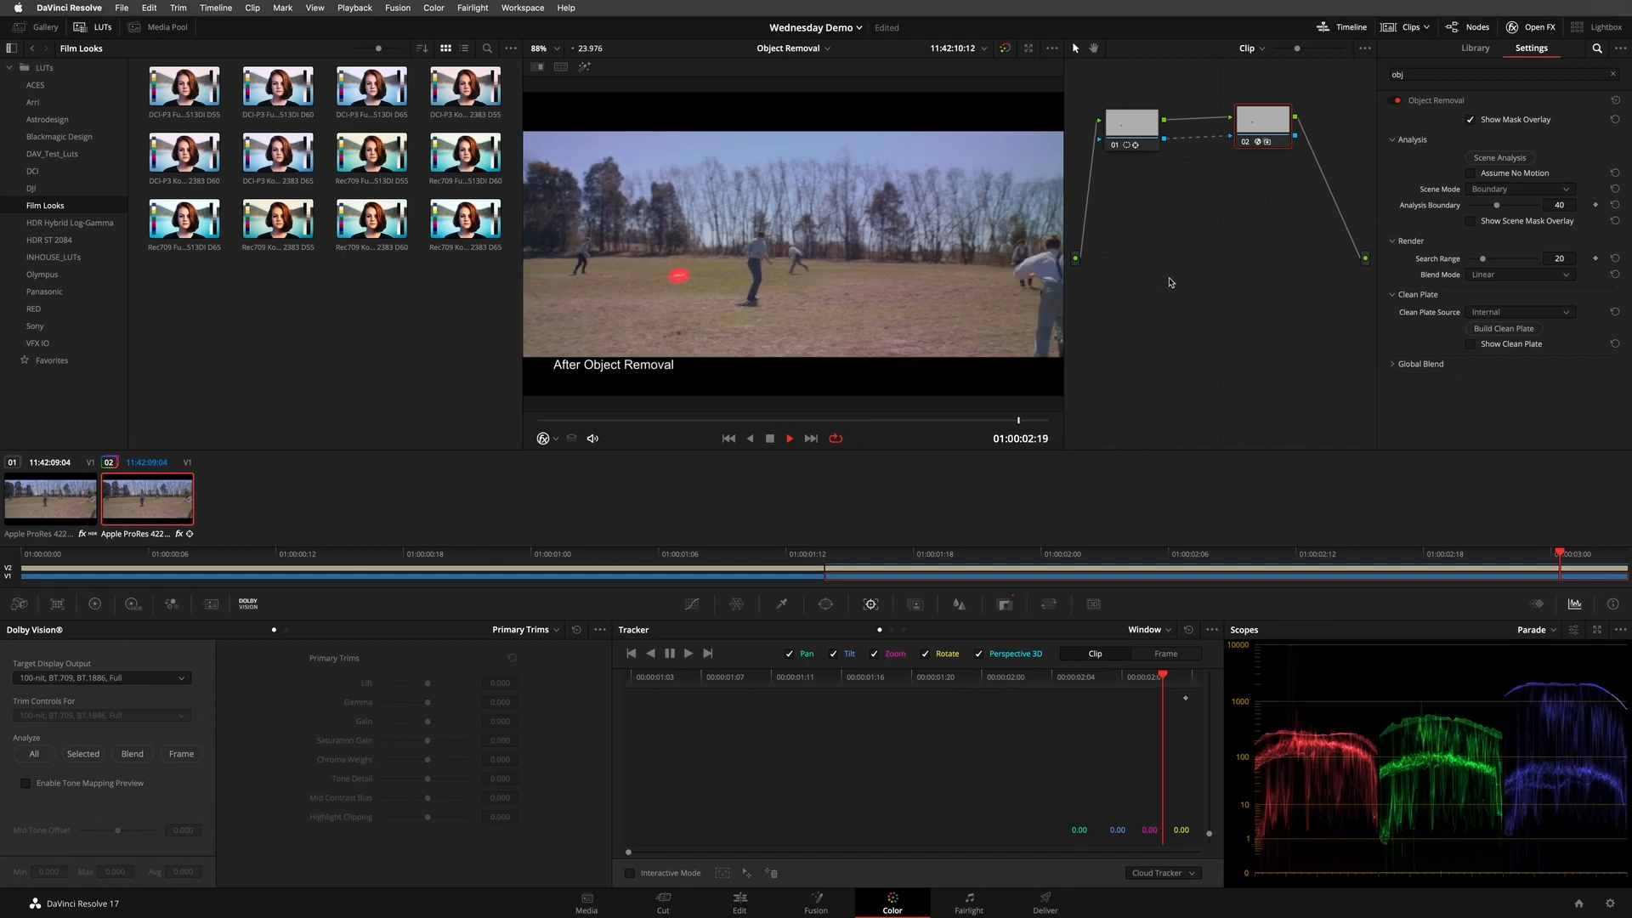
pyautogui.press('space')
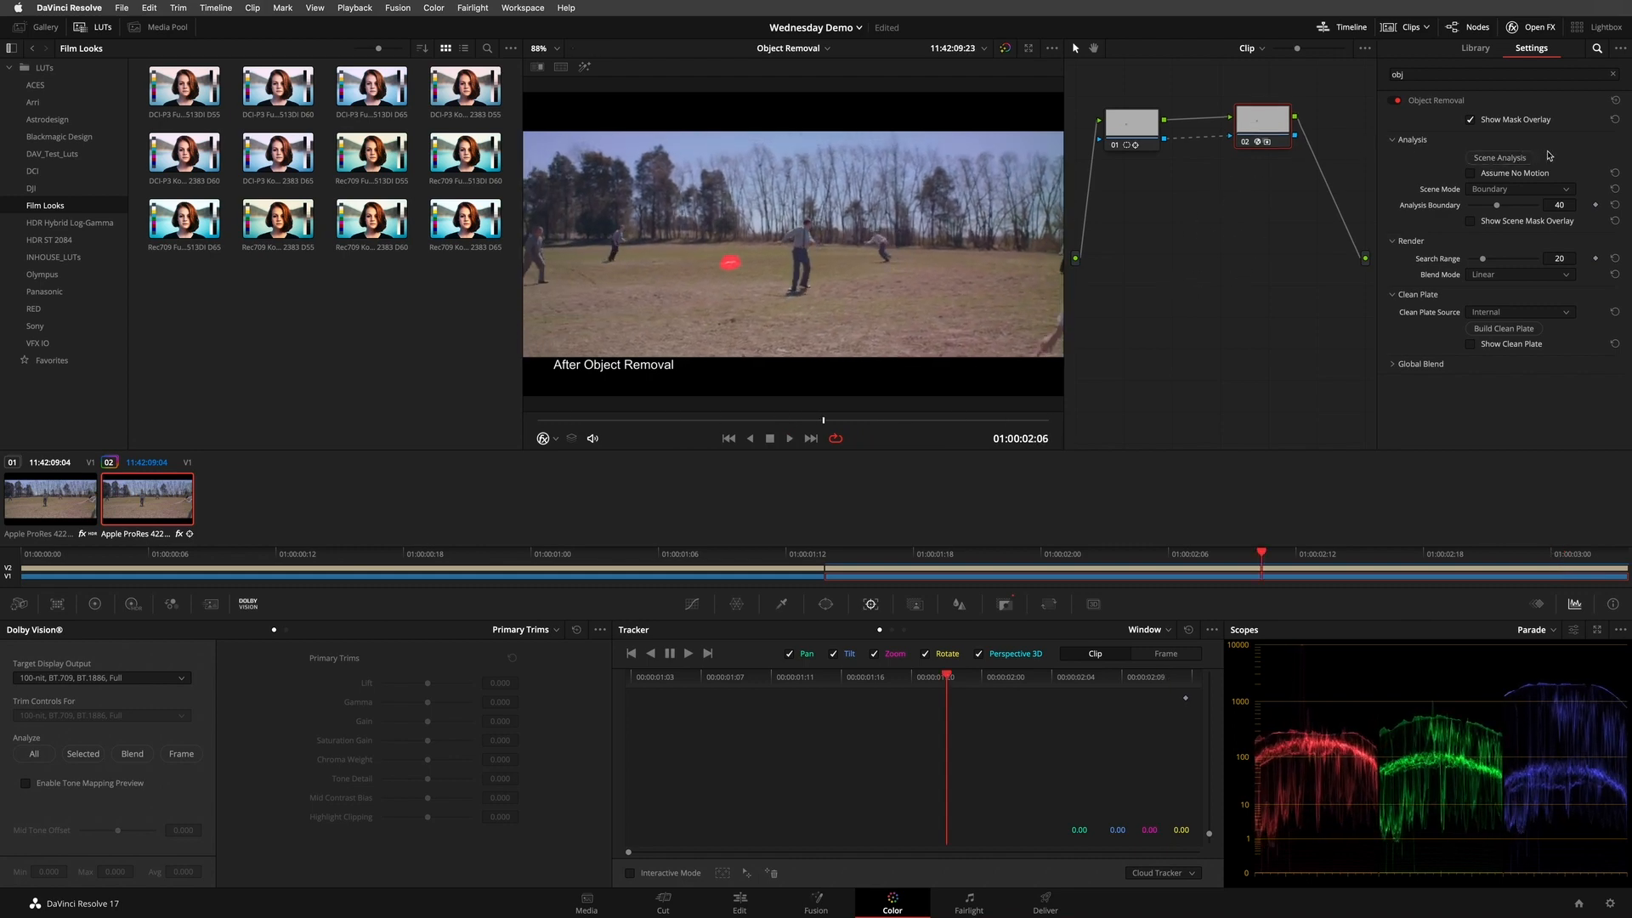
# - Run Scene Analysis for Object Removal, inspect the scene mask overlay, and play the clip with both overlays hidden
pyautogui.click(1504, 158)
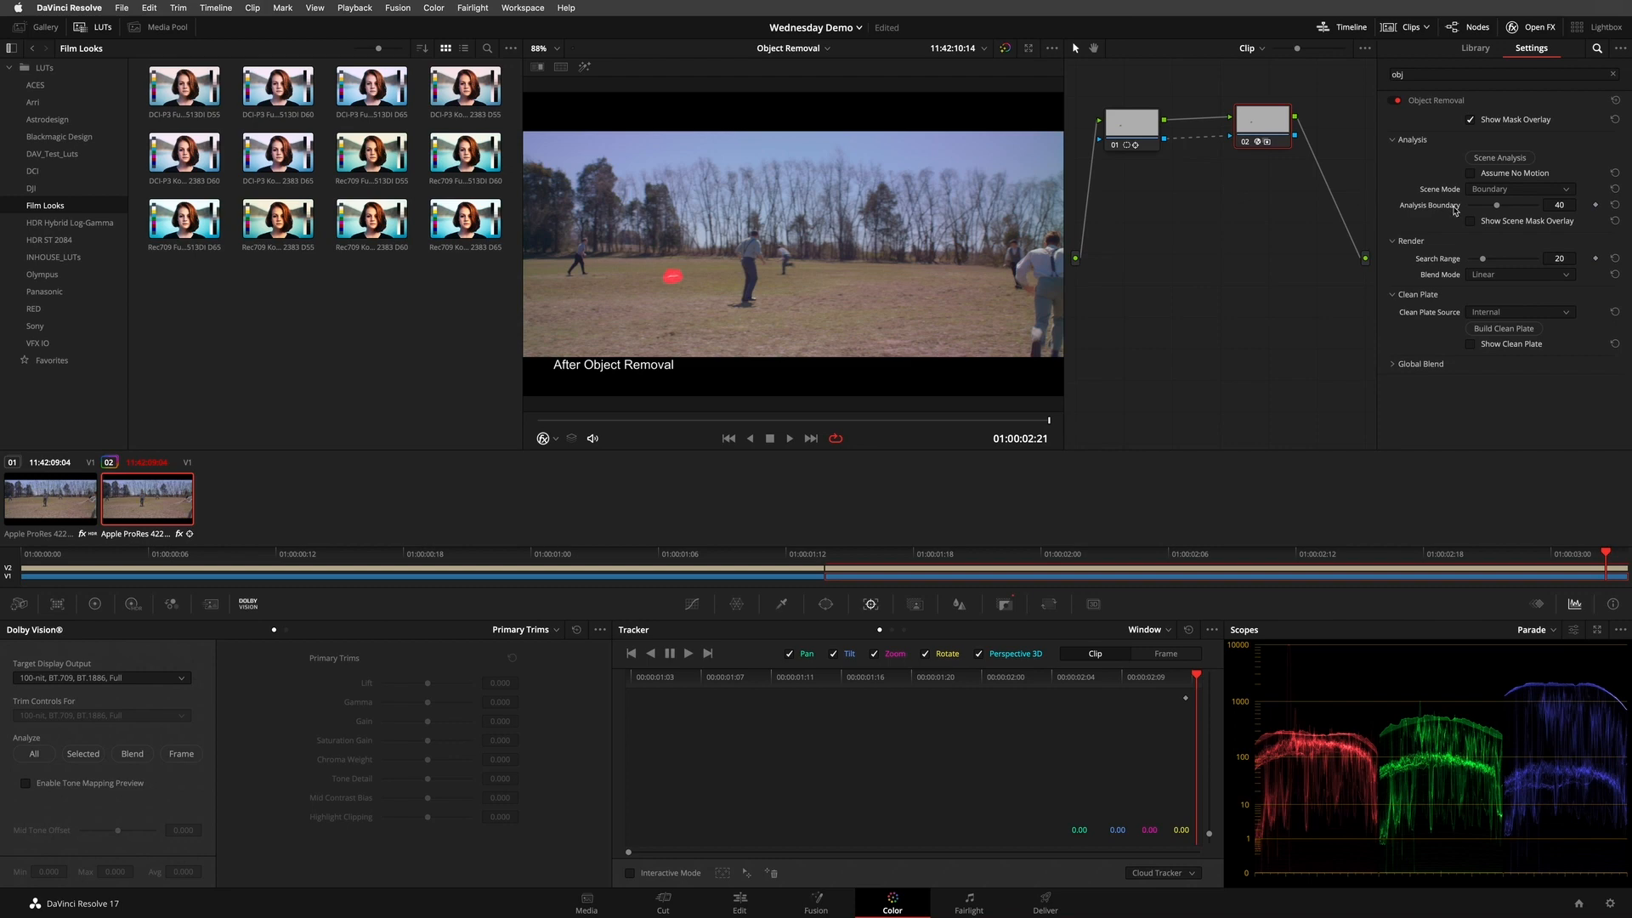
pyautogui.click(1507, 222)
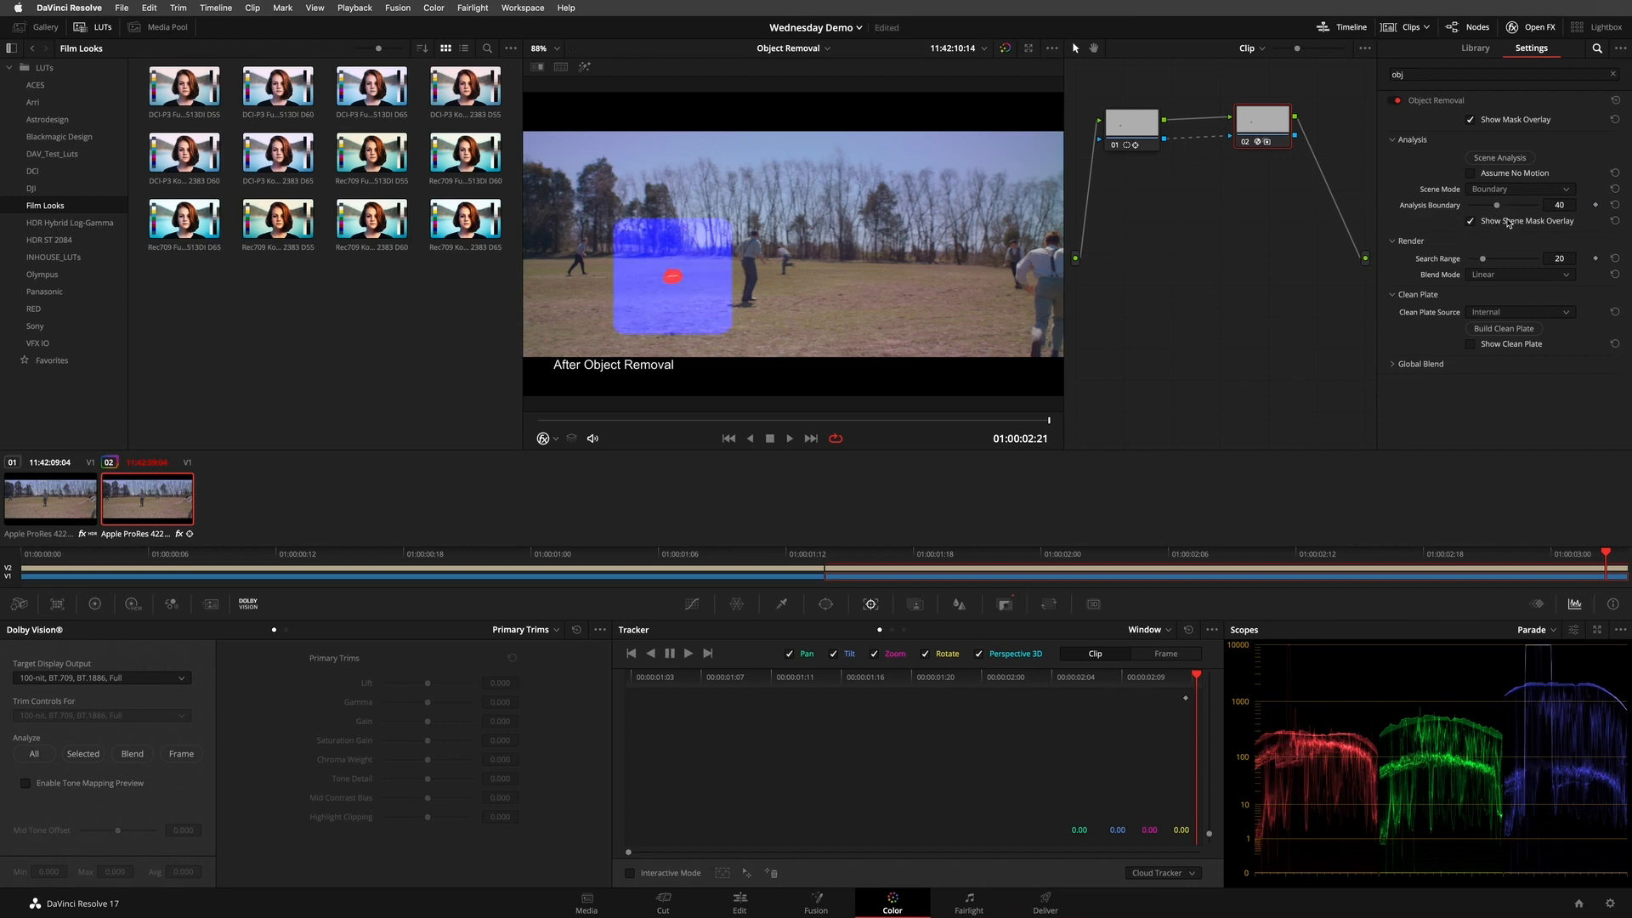
pyautogui.click(1509, 223)
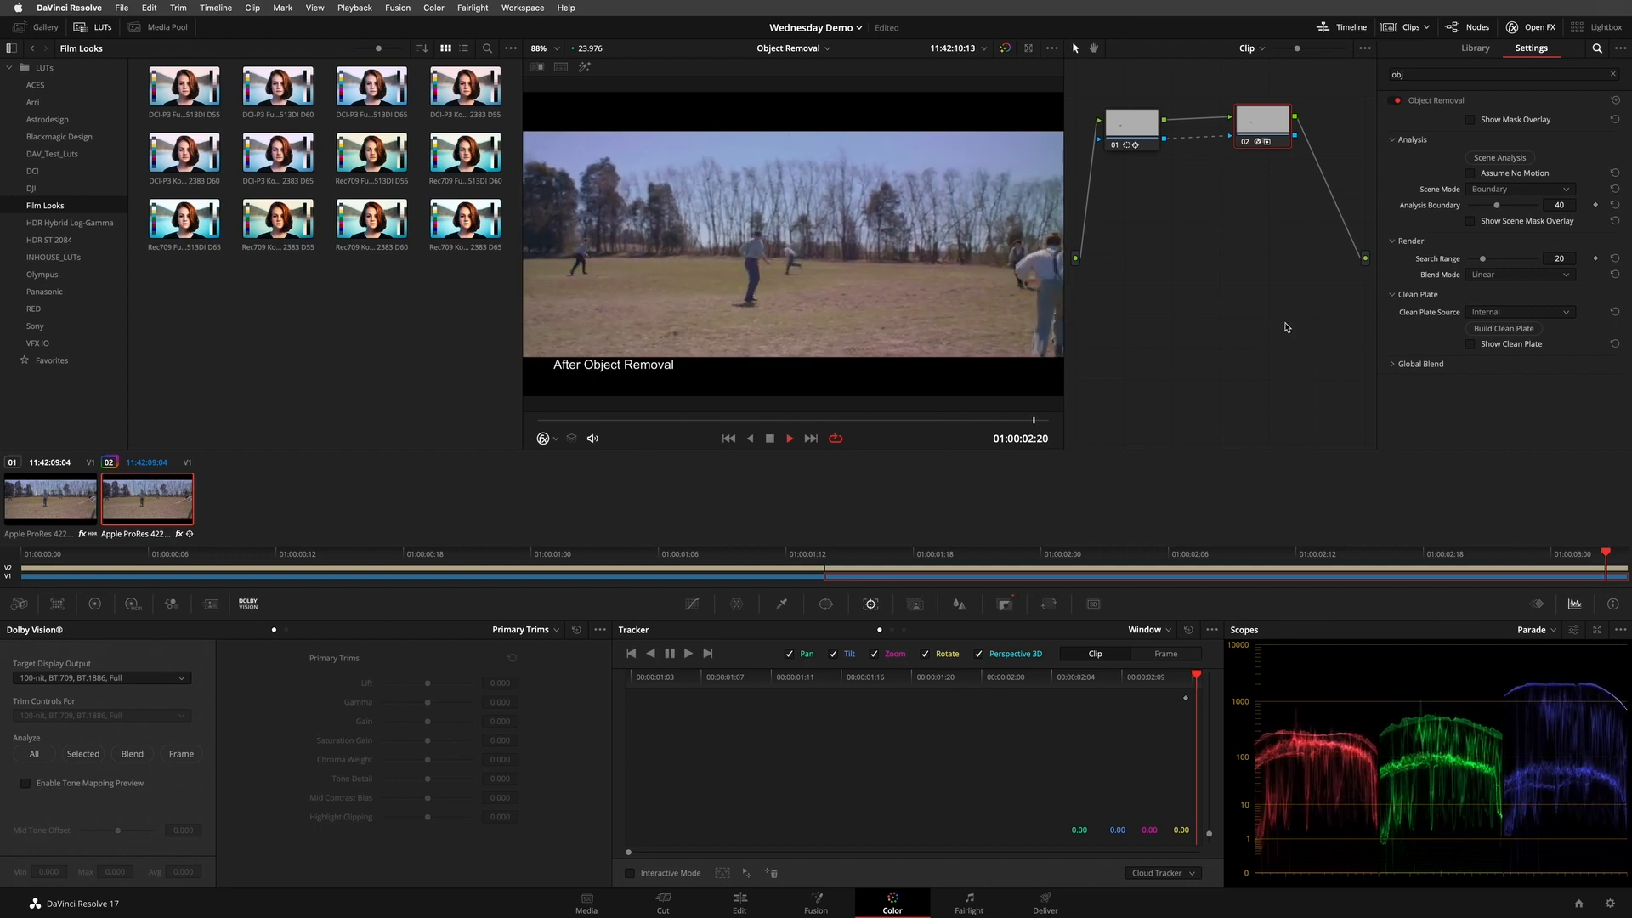
pyautogui.press('space')
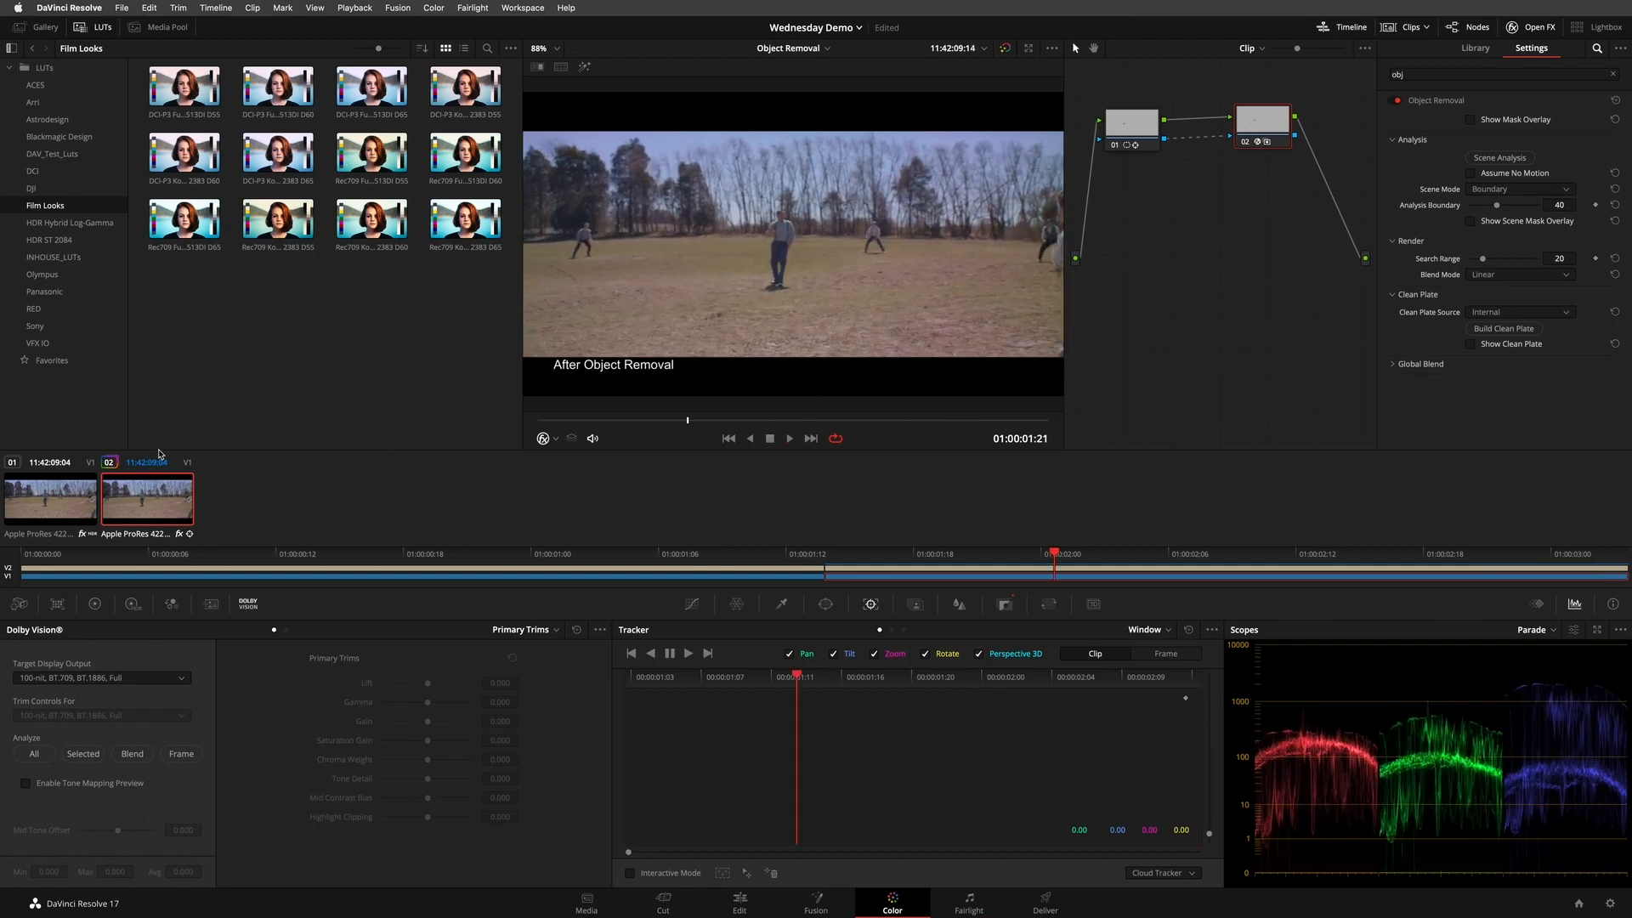
# - Return to the Edit page and play the Object Removal timeline from its start to compare before and after
pyautogui.click(739, 903)
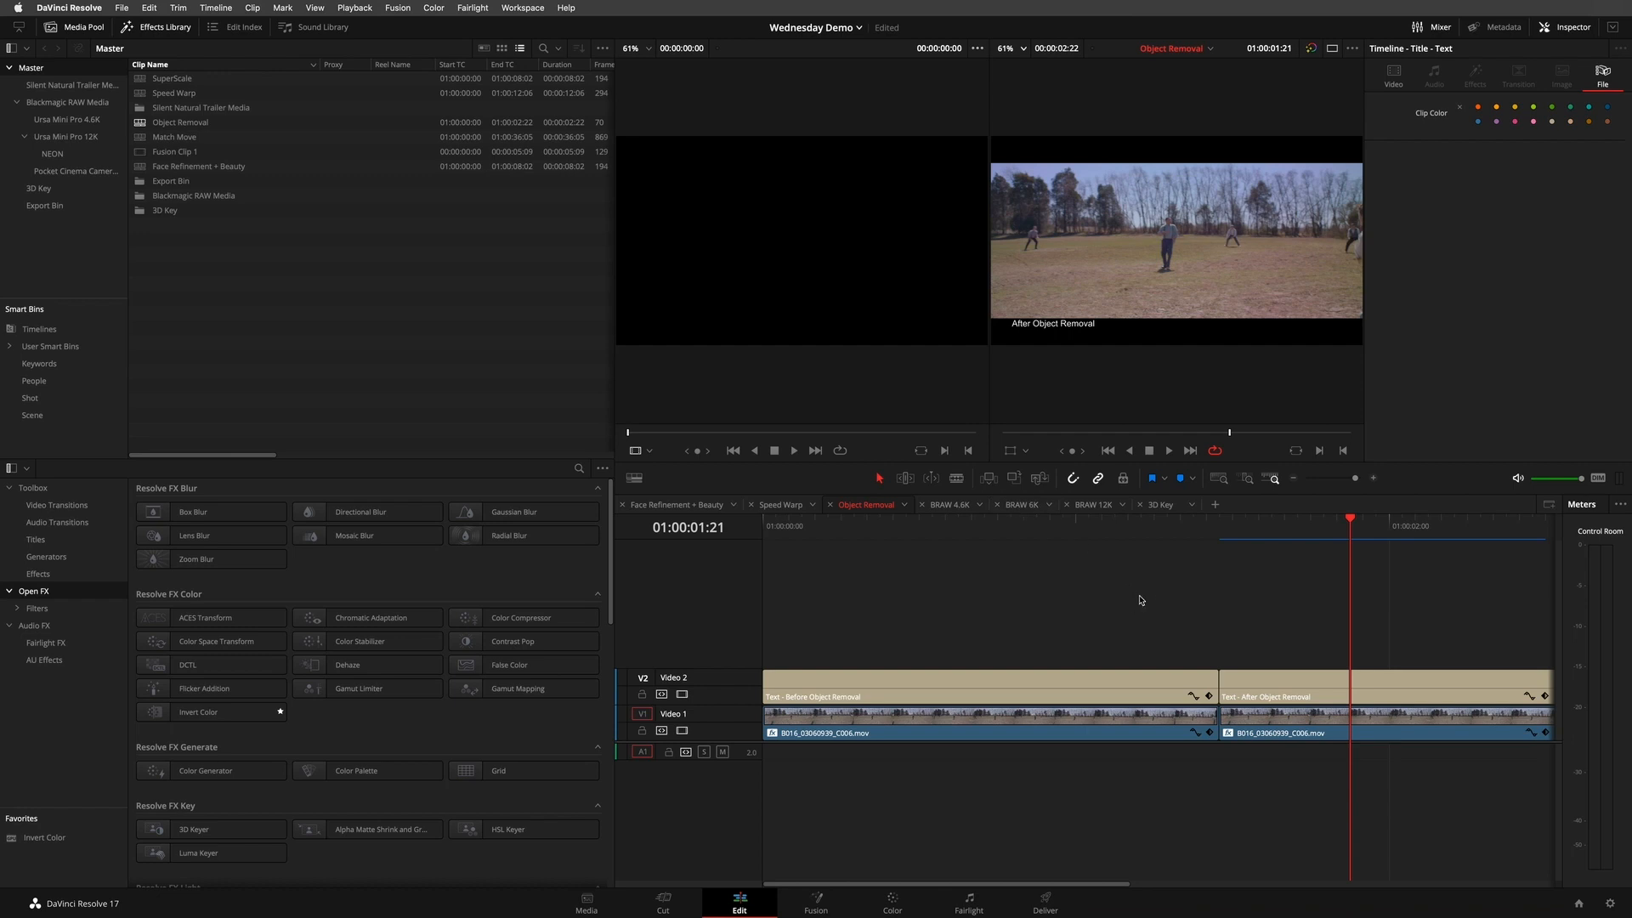
pyautogui.press('super+minus')
pyautogui.moveTo(1052, 522); pyautogui.dragTo(675, 523)
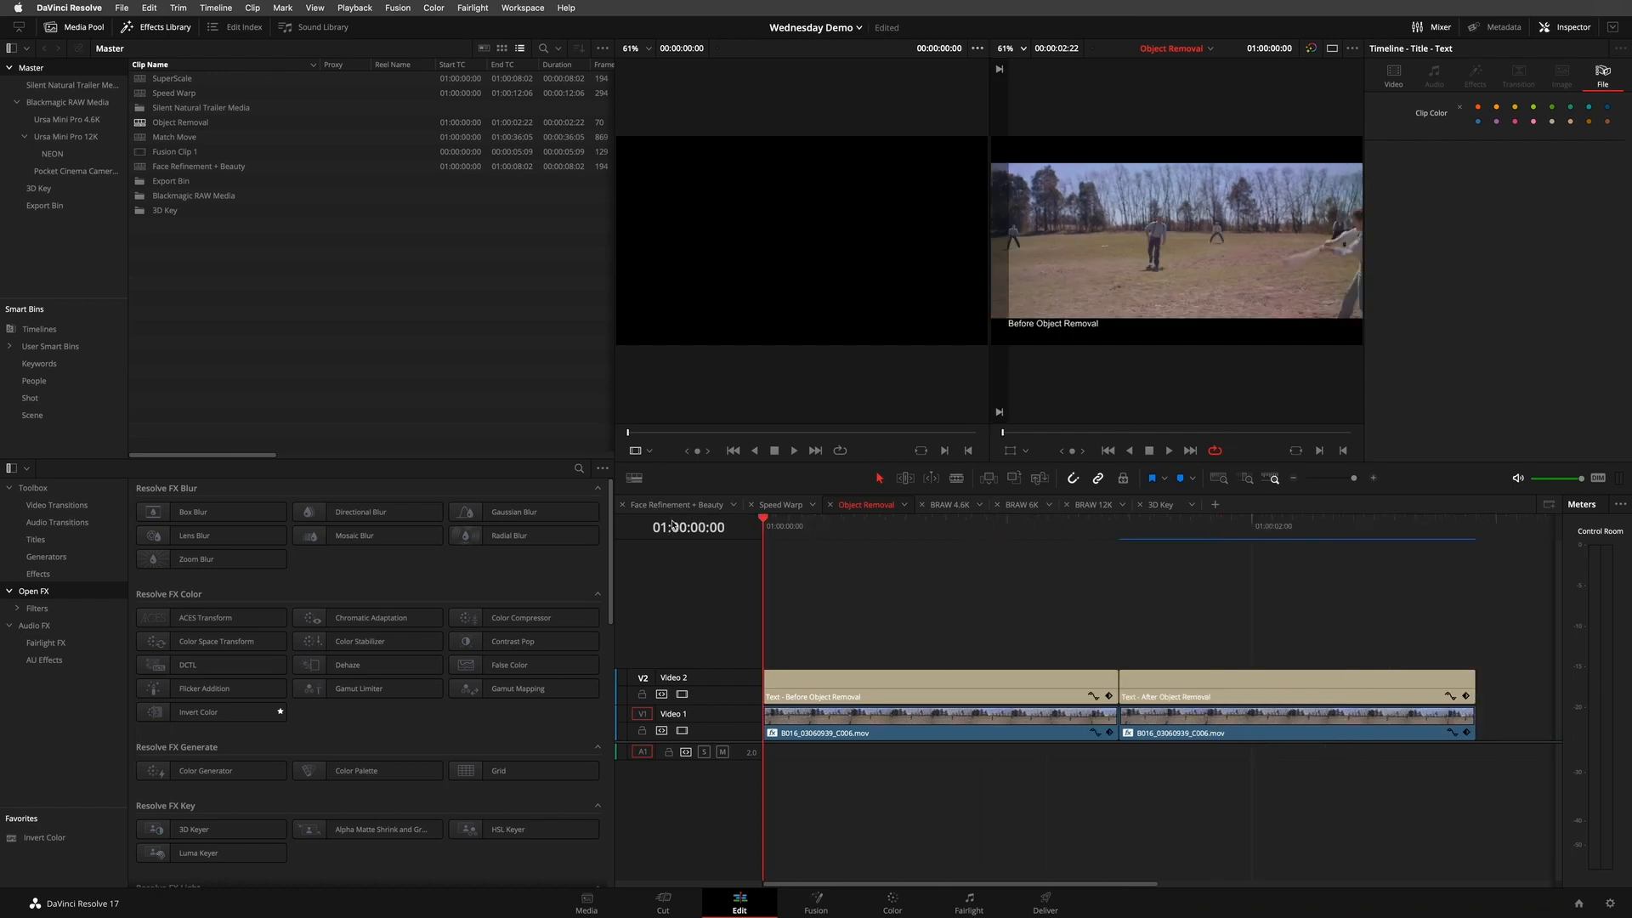
pyautogui.press('space')
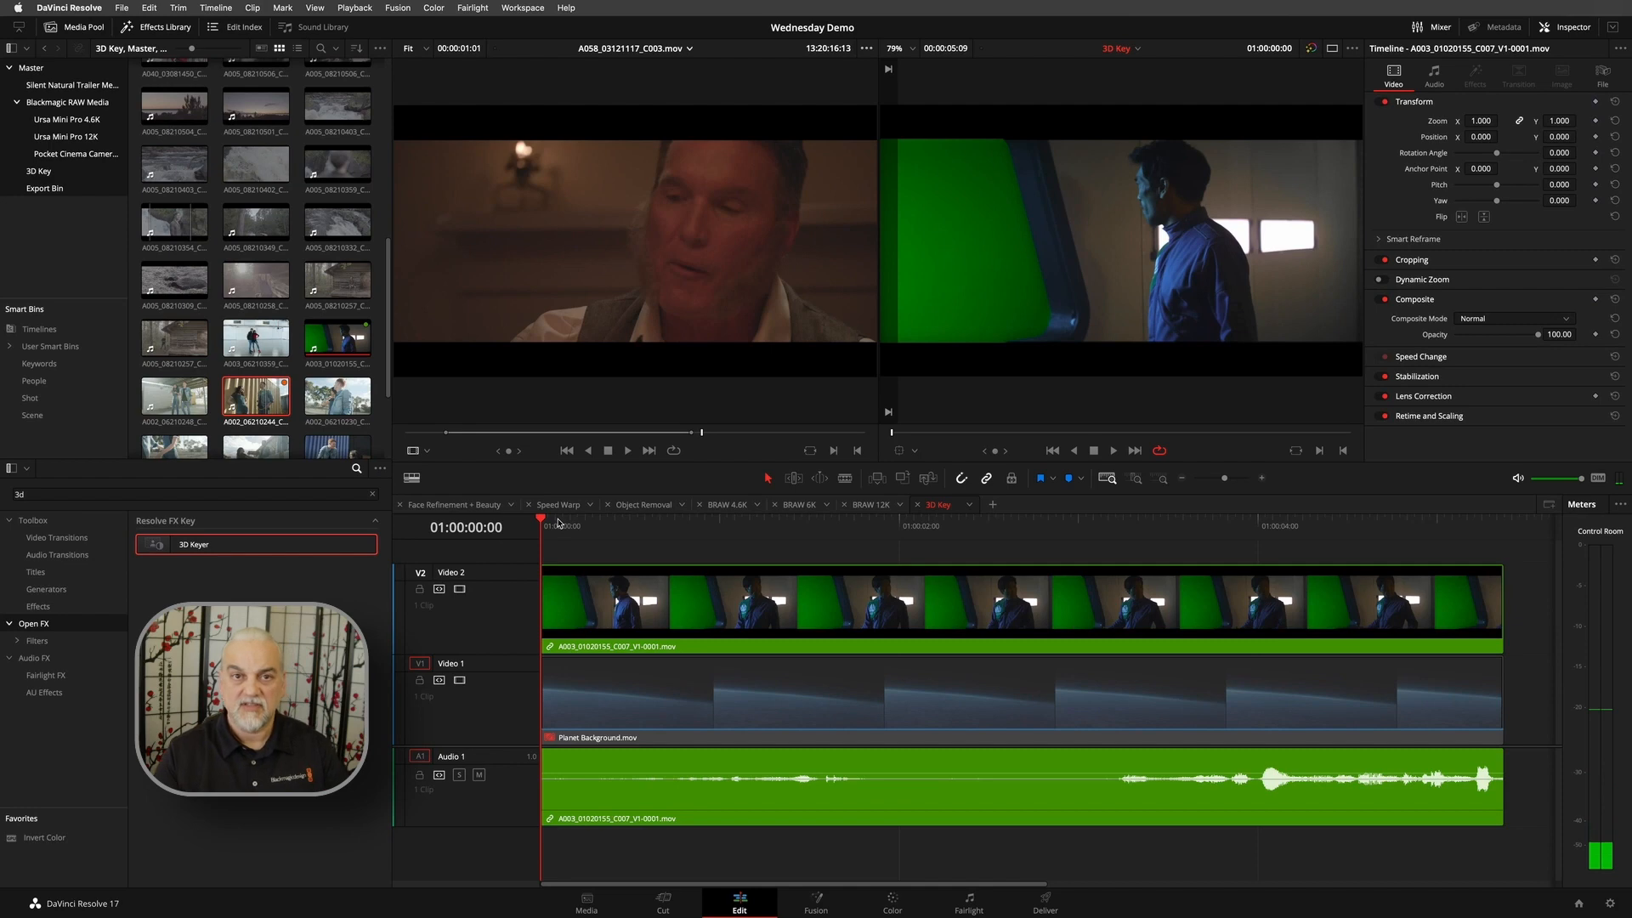
# - Play the green-screen shot in the 3D Key timeline from 01:00:00:00
pyautogui.moveTo(557, 526); pyautogui.dragTo(491, 533)
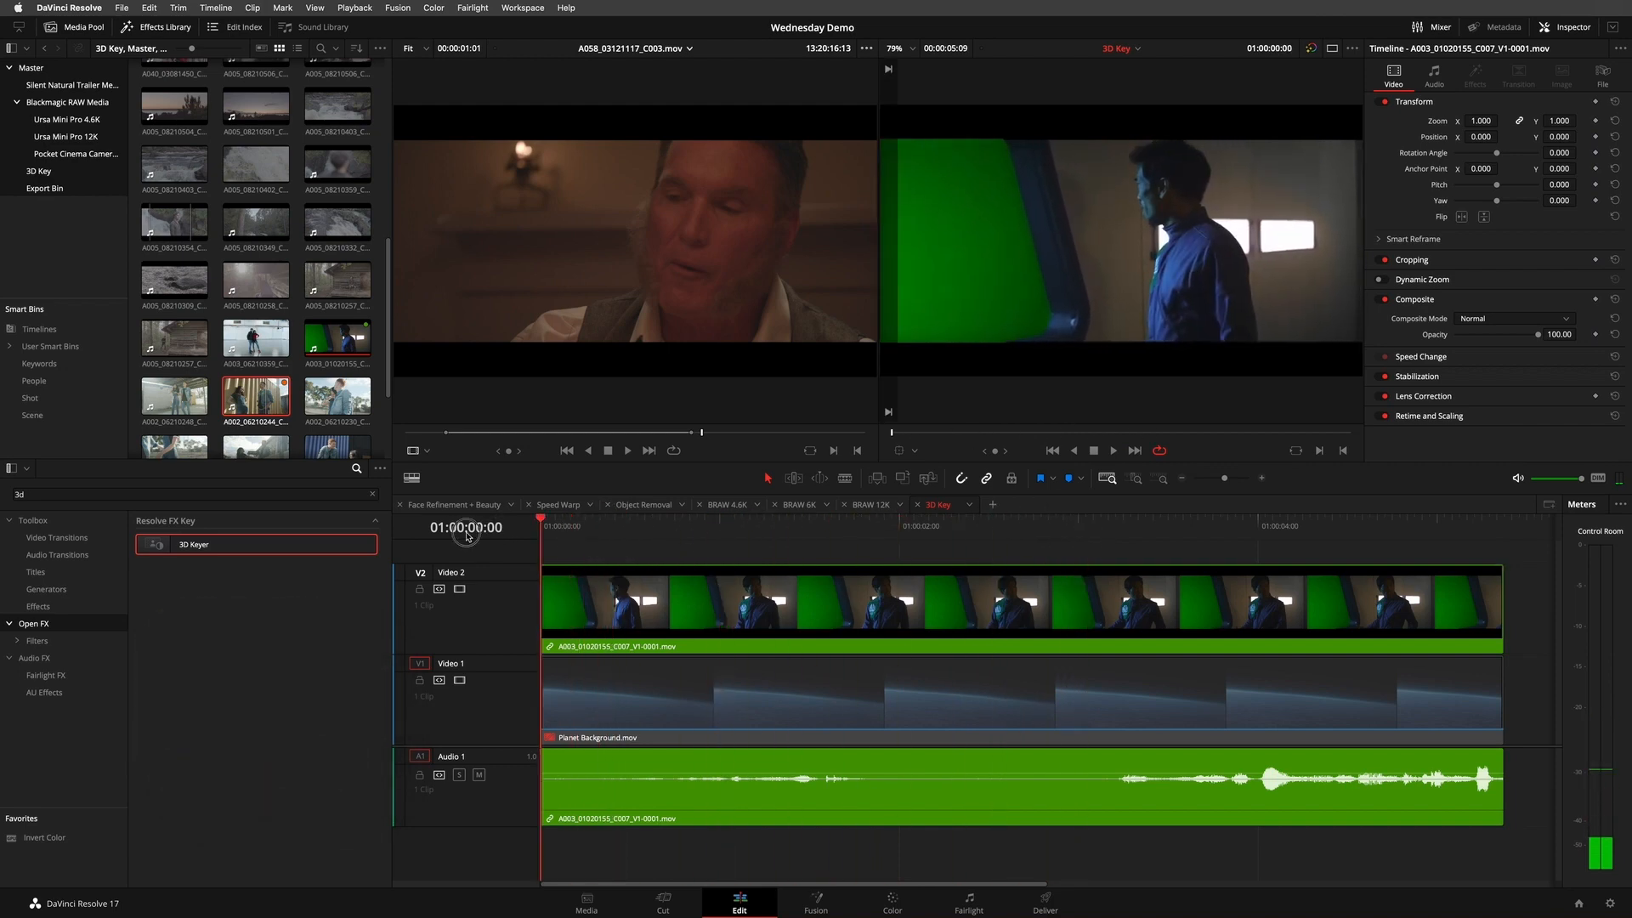
pyautogui.press('space')
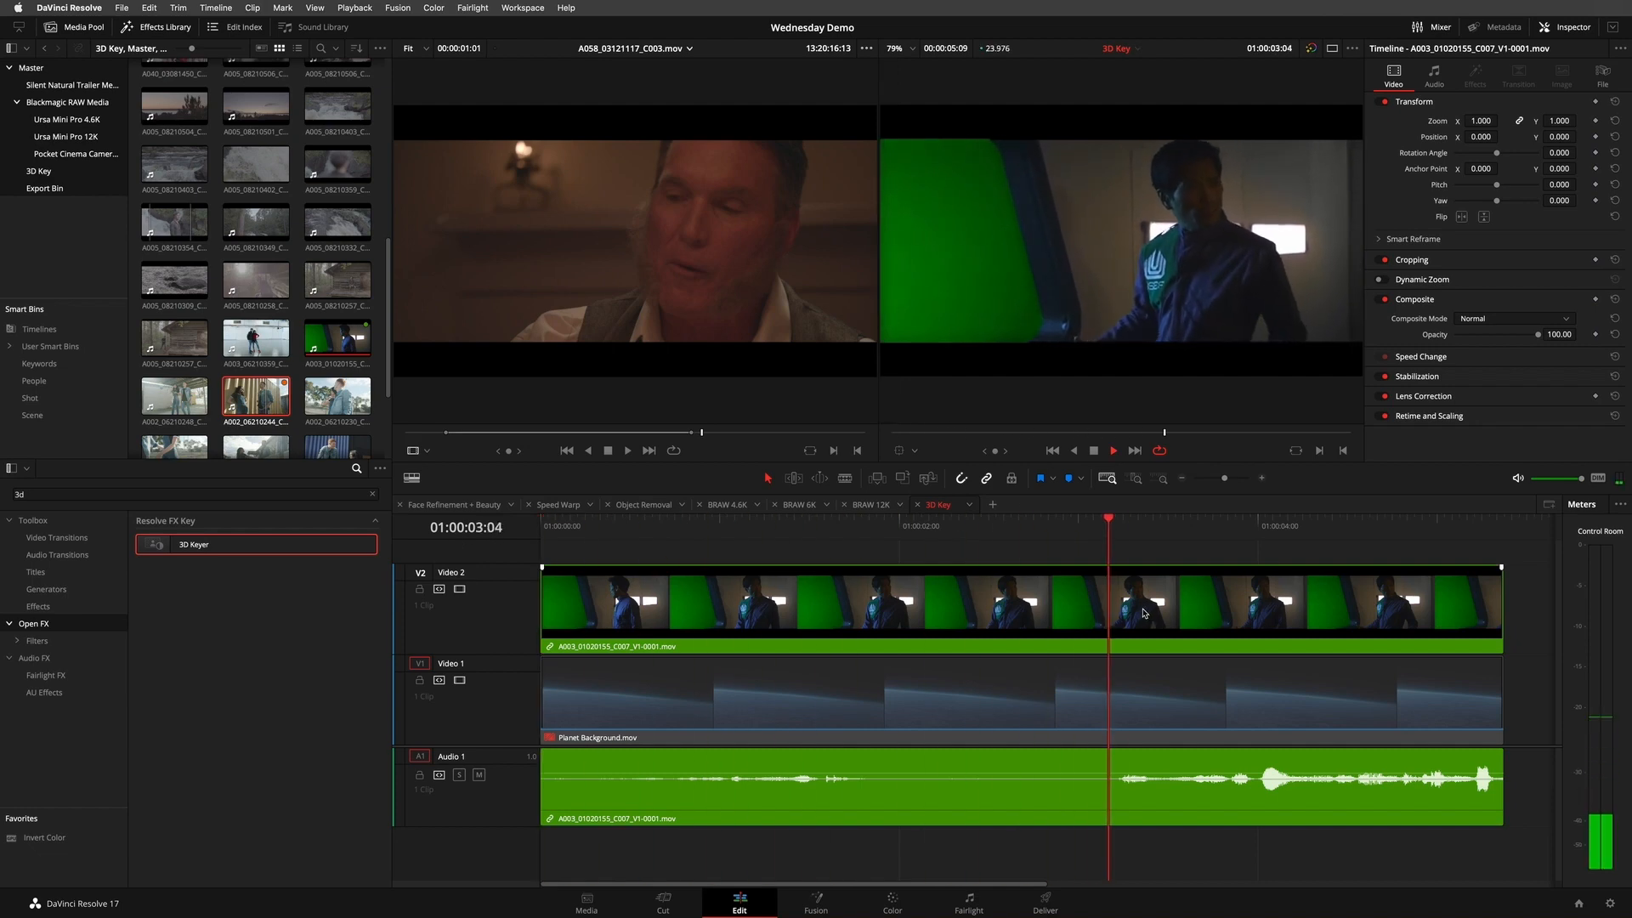
# - Select the green-screen clip on Video 2, clear the effects search, and browse the Open FX categories to Resolve FX Key
pyautogui.moveTo(965, 530)
pyautogui.mouseDown()
pyautogui.moveTo(1002, 530)
pyautogui.moveTo(938, 536)
pyautogui.moveTo(1006, 530)
pyautogui.moveTo(945, 533)
pyautogui.mouseUp()
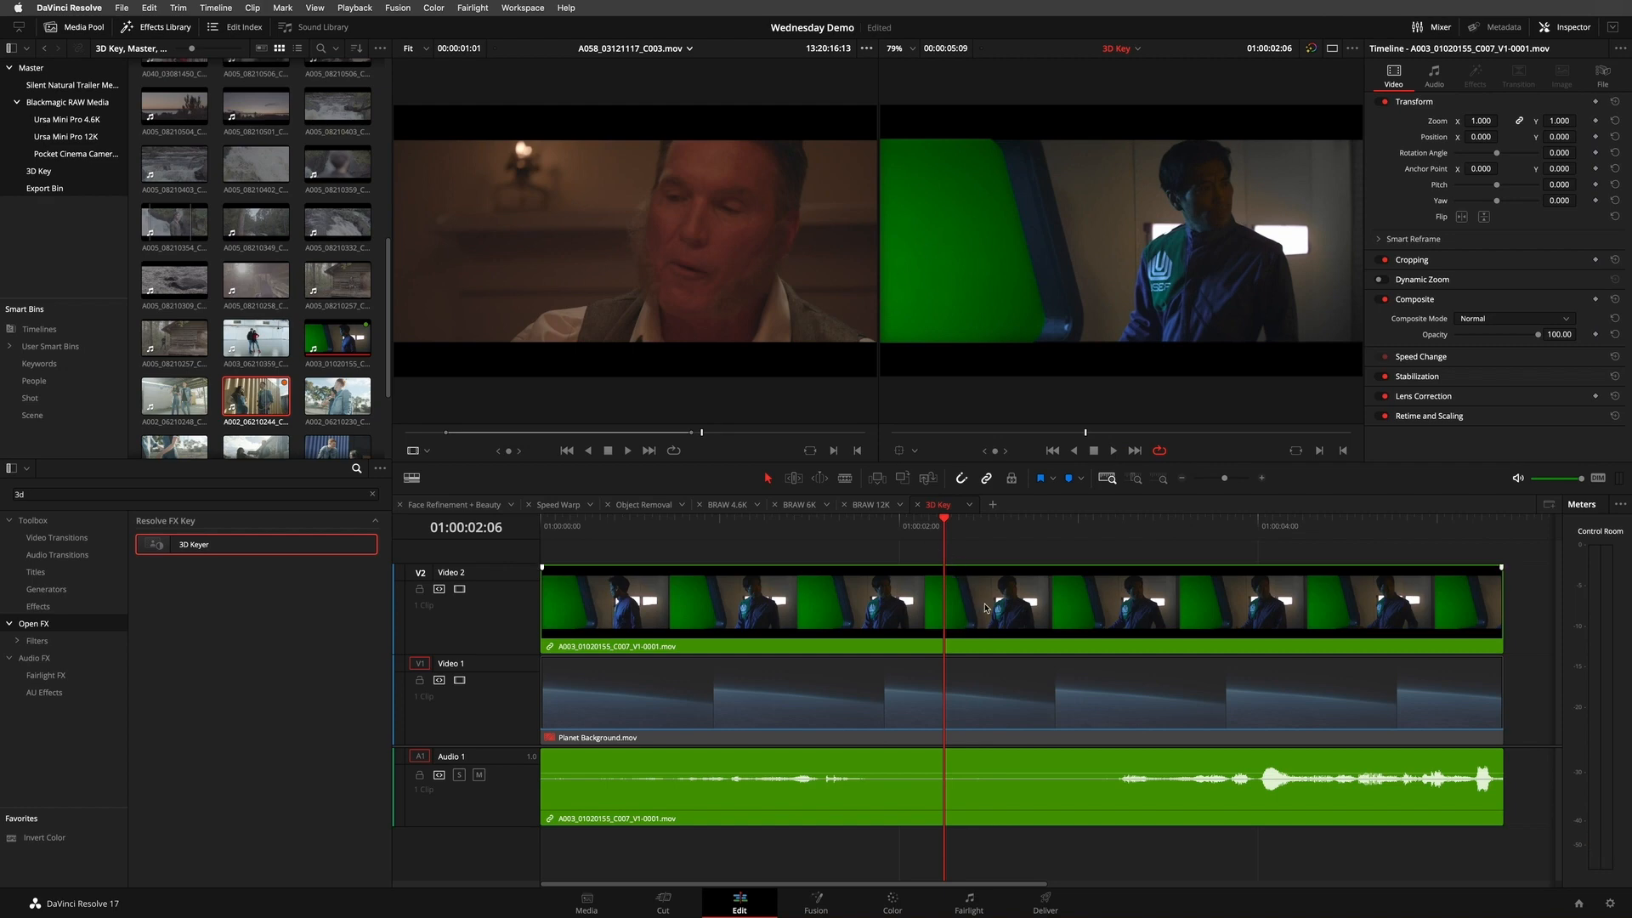
pyautogui.click(982, 611)
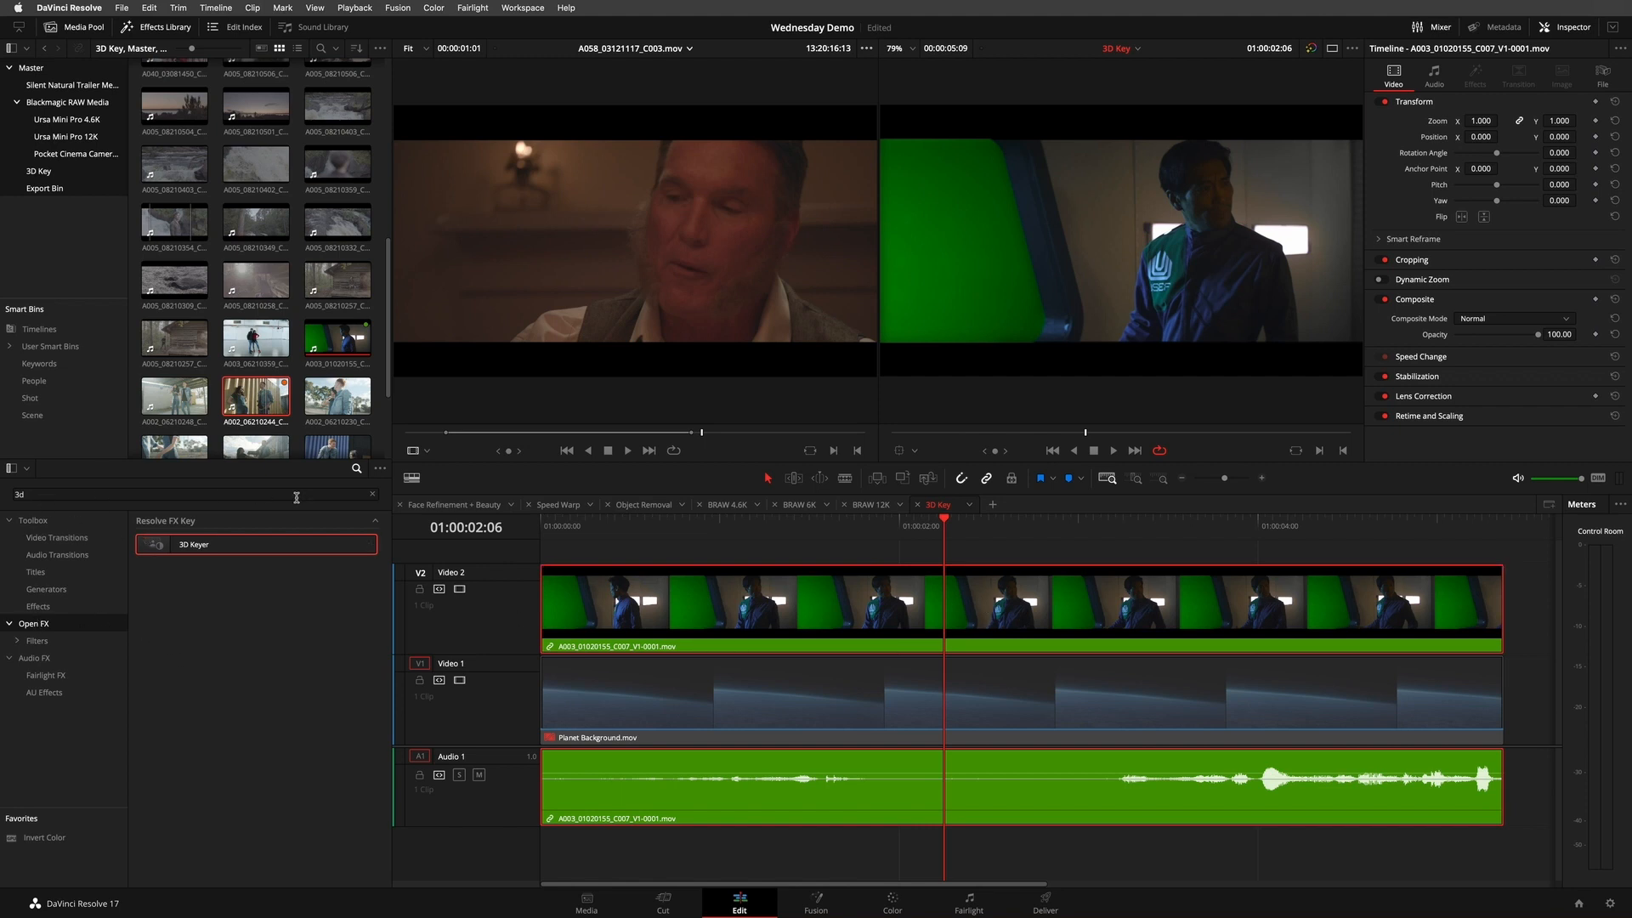
pyautogui.click(372, 494)
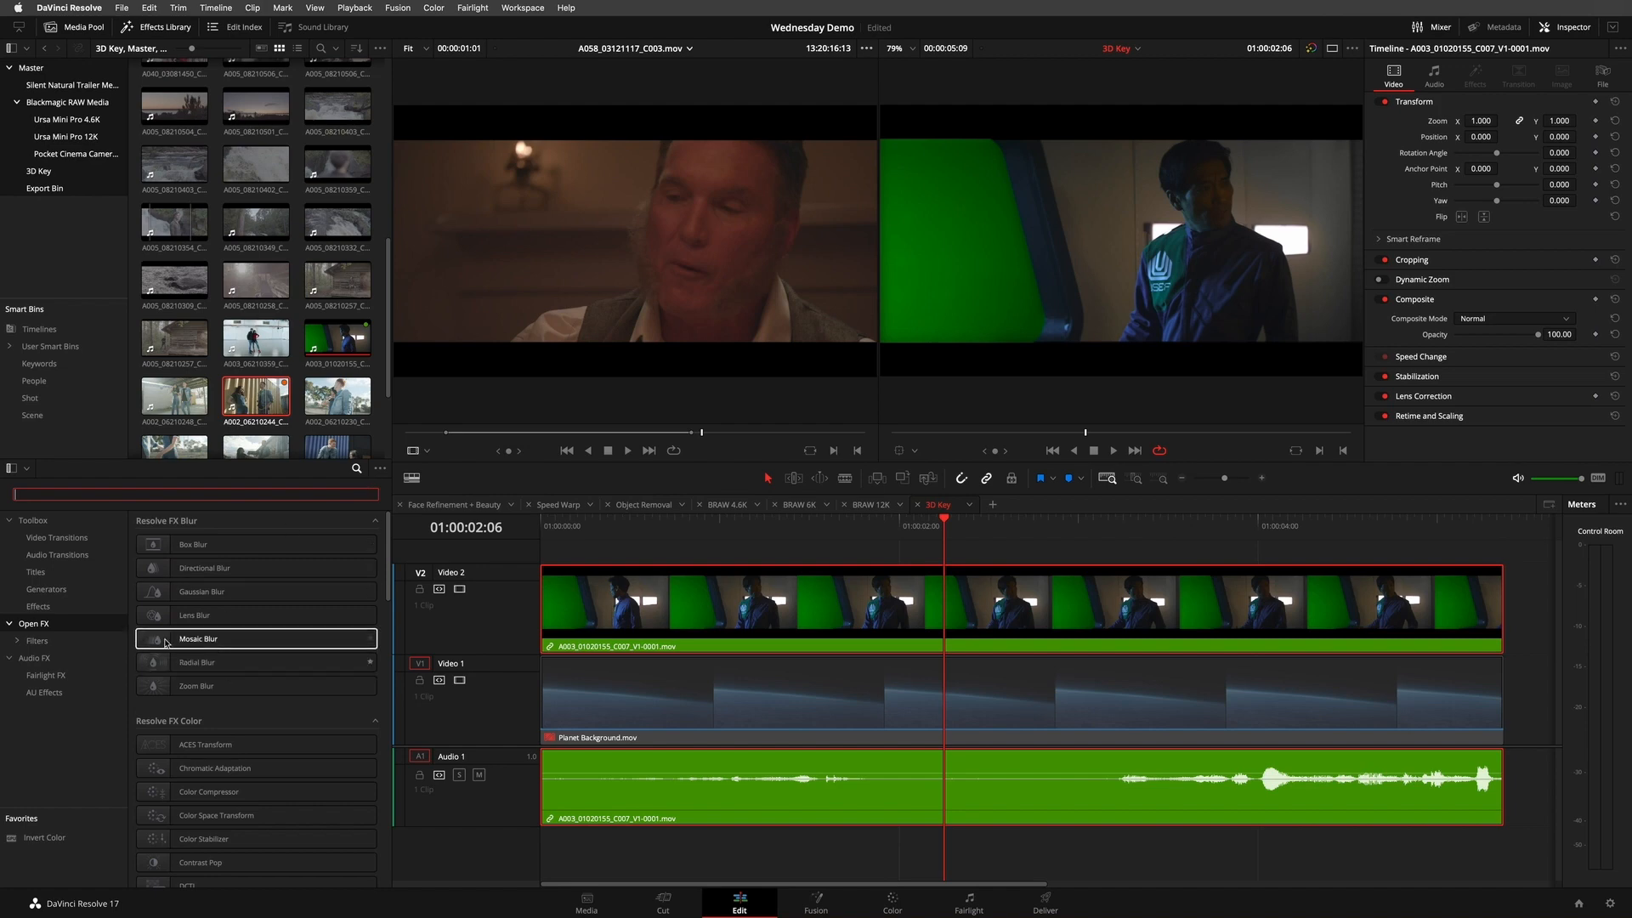
pyautogui.click(374, 520)
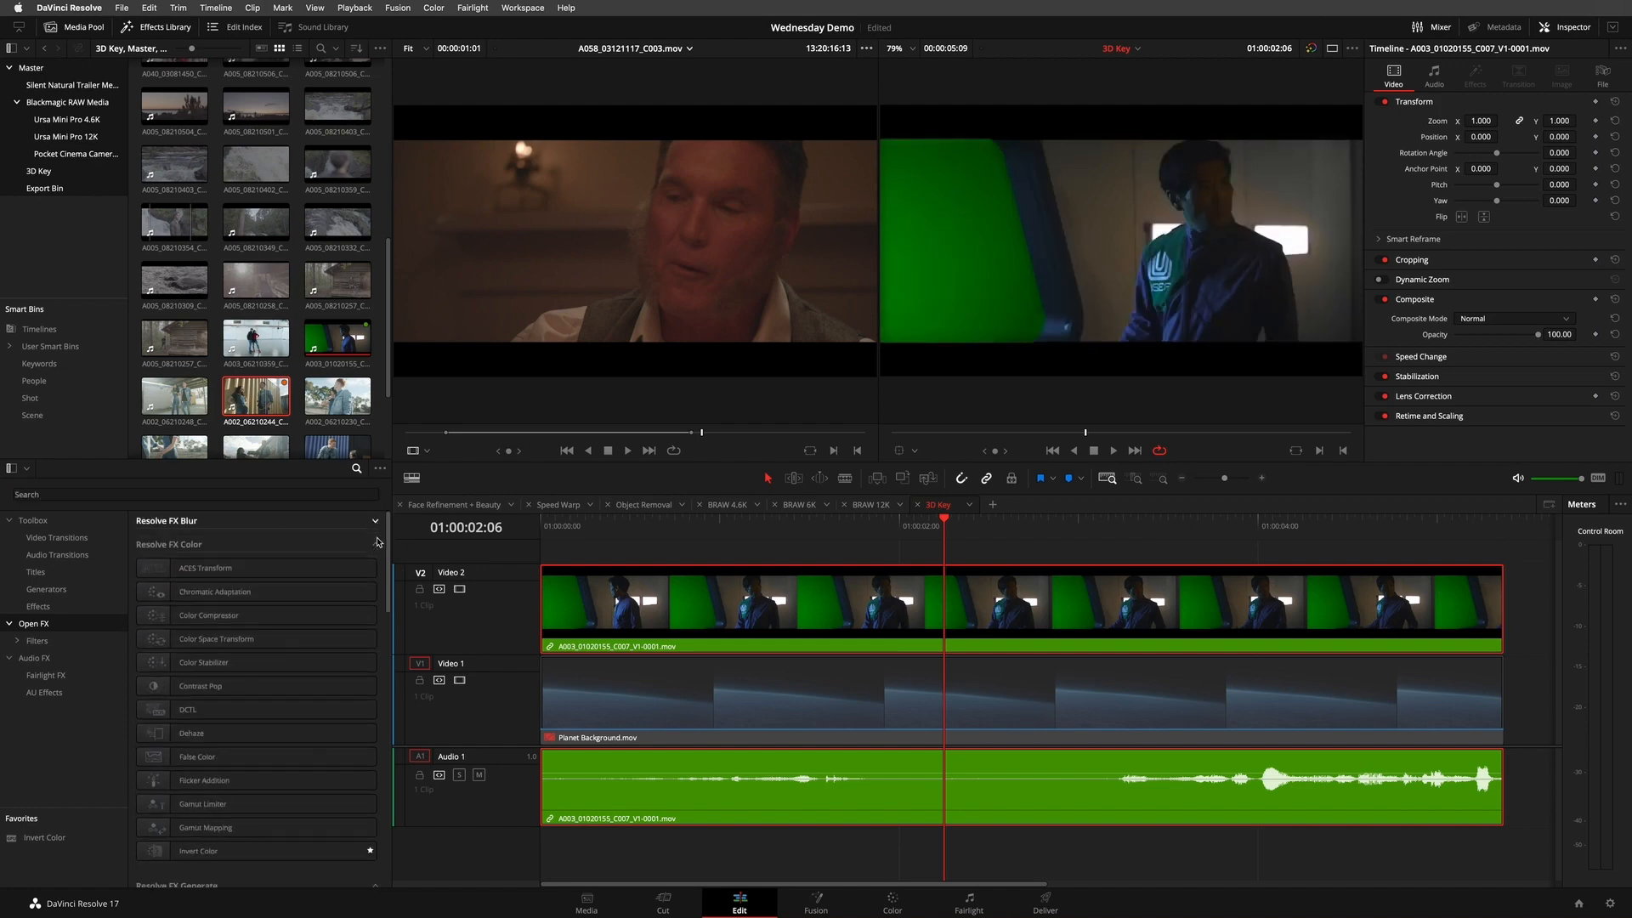
pyautogui.click(375, 544)
pyautogui.click(374, 567)
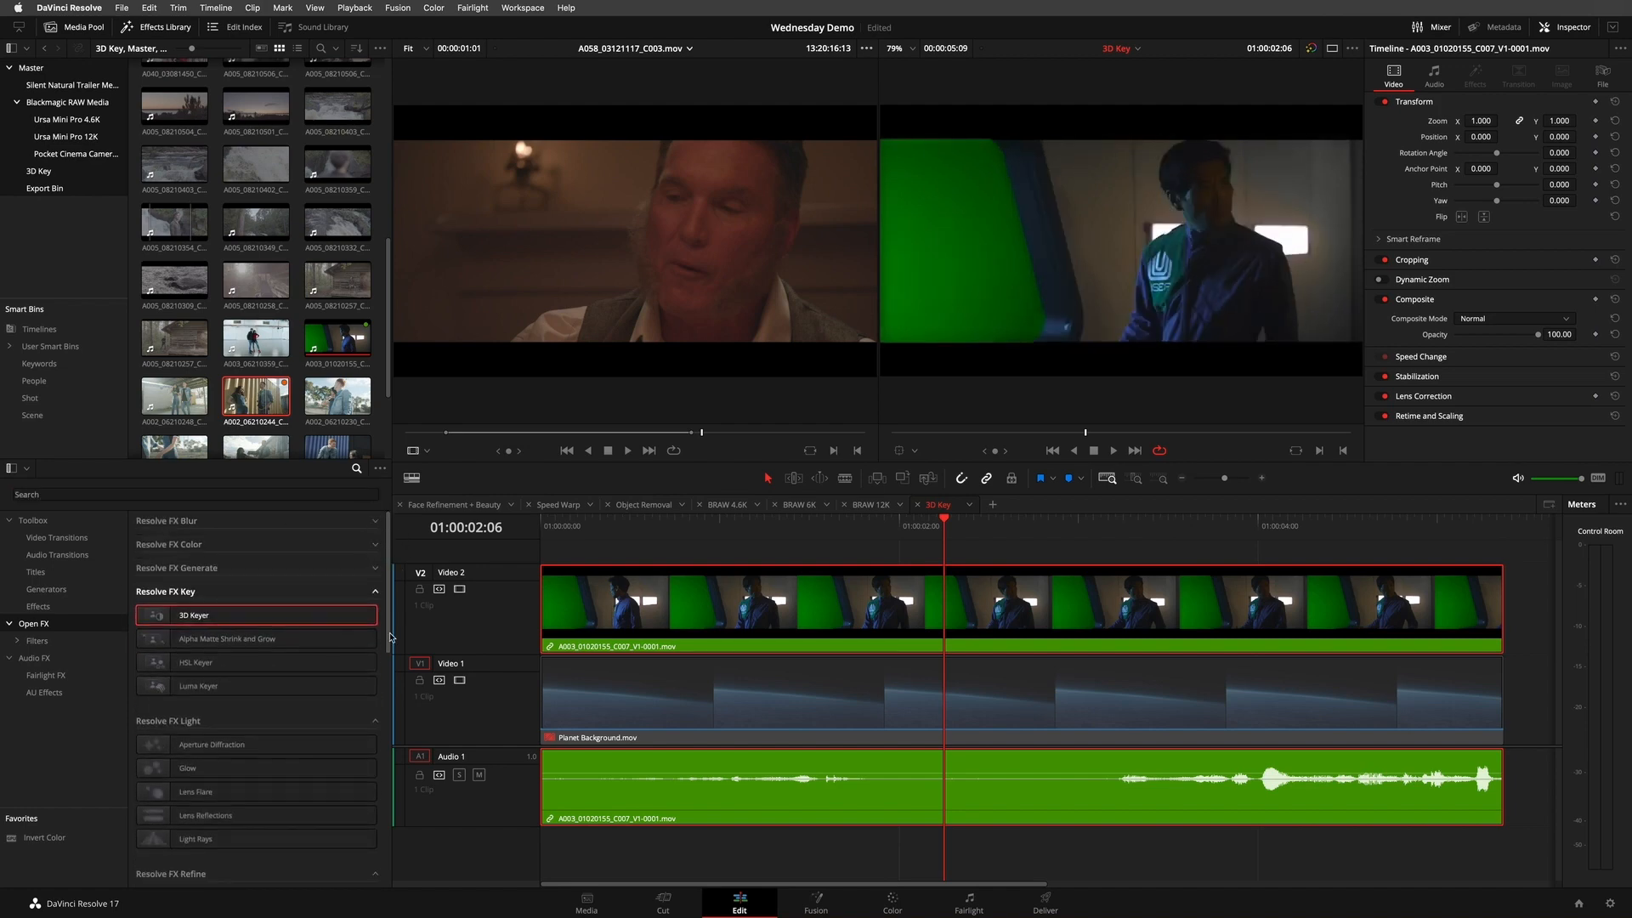
# - Search the effects for "3d" and apply the 3D Keyer to the green-screen clip on Video 2
pyautogui.click(313, 494)
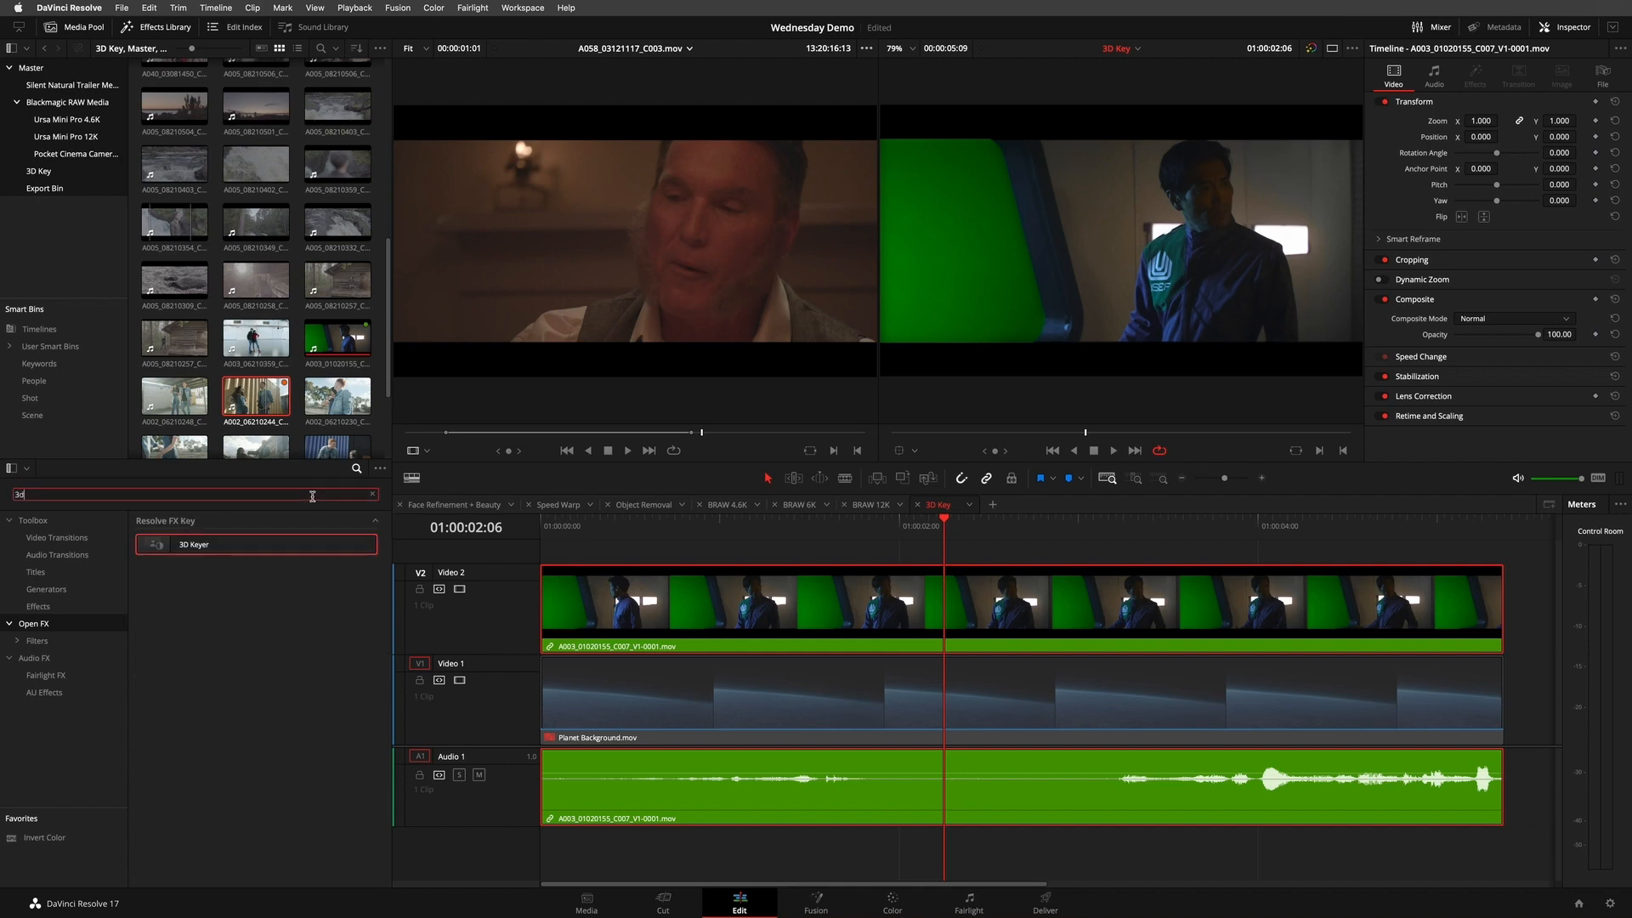
pyautogui.moveTo(174, 545); pyautogui.dragTo(996, 557)
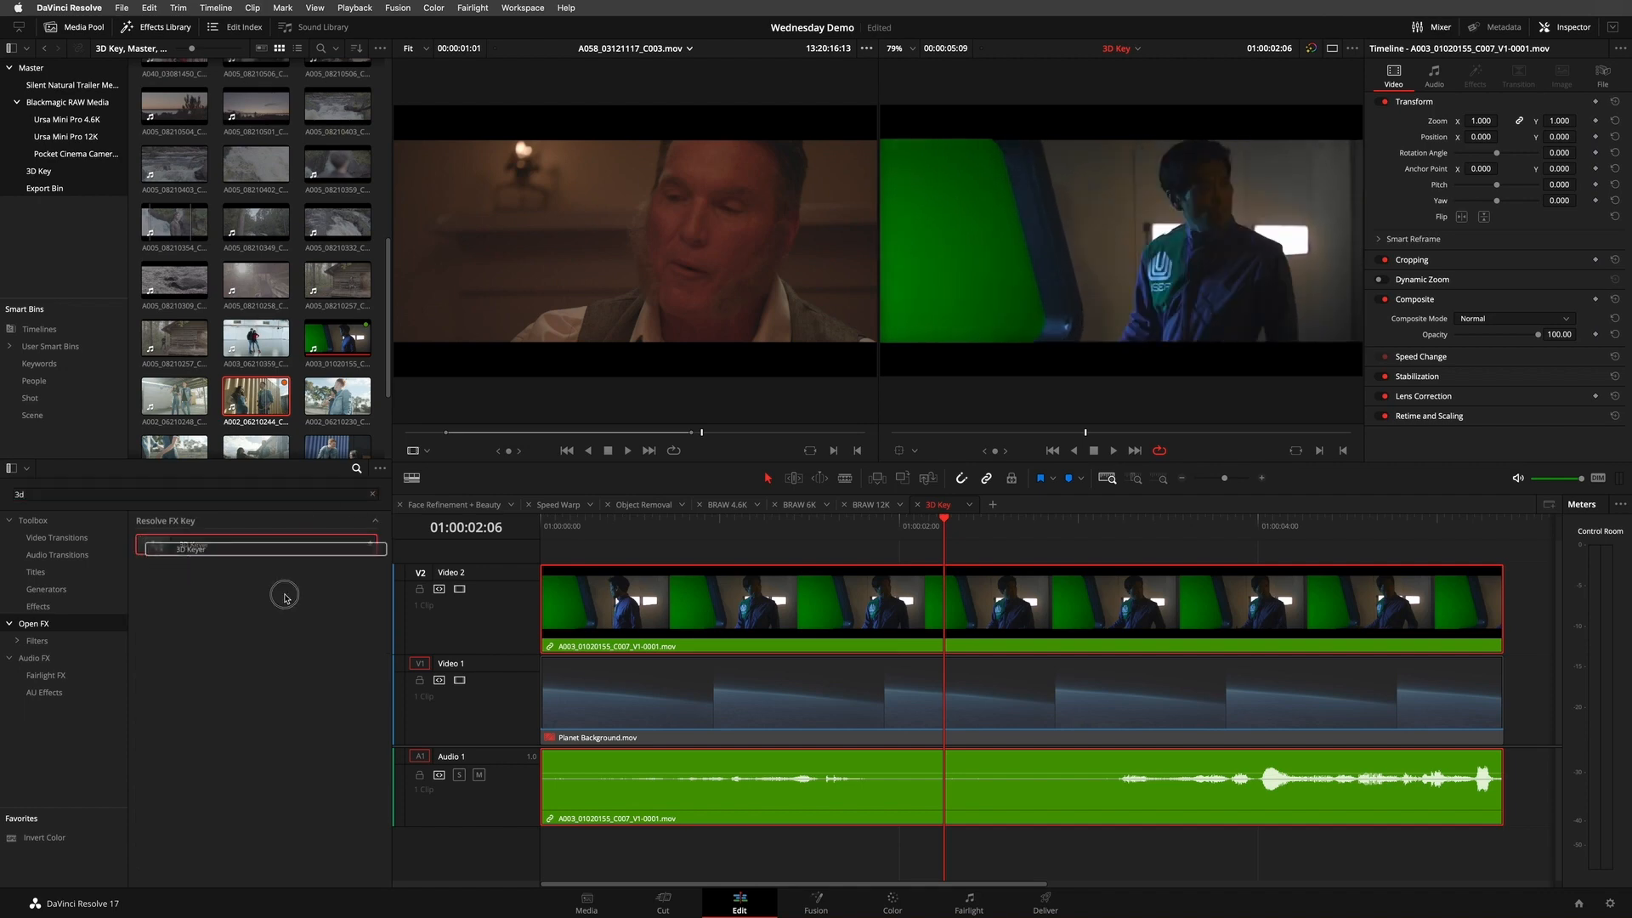
pyautogui.moveTo(997, 557); pyautogui.dragTo(996, 605)
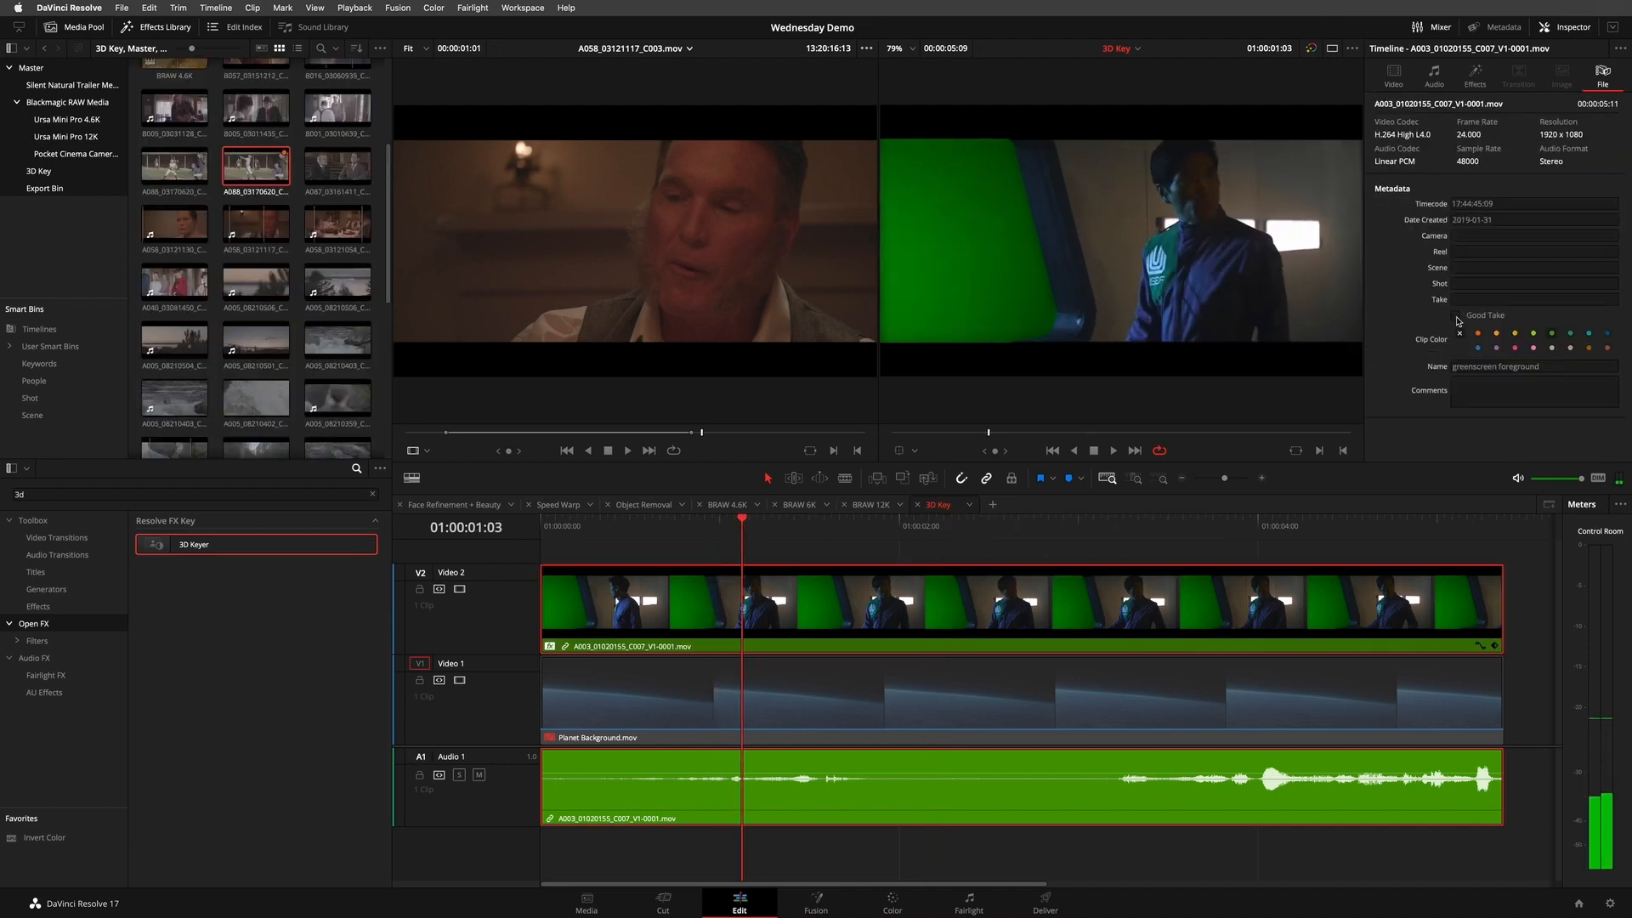
# - Sample the green screen with the 3D Keyer using the Open FX Overlay, and enable Despill
pyautogui.click(1476, 72)
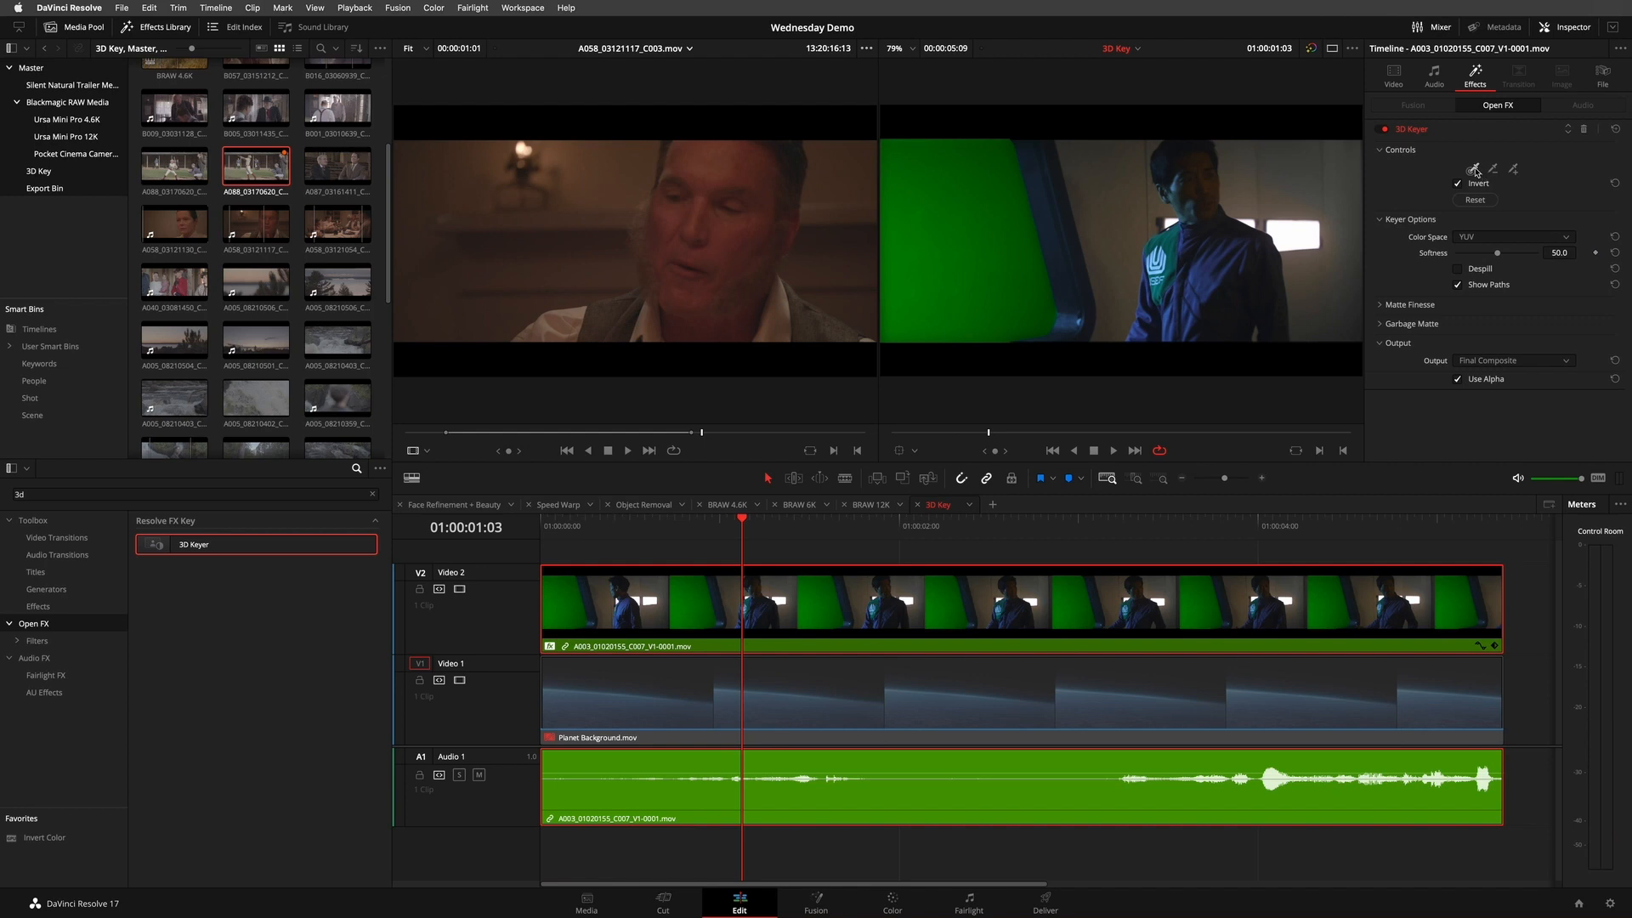
pyautogui.click(915, 451)
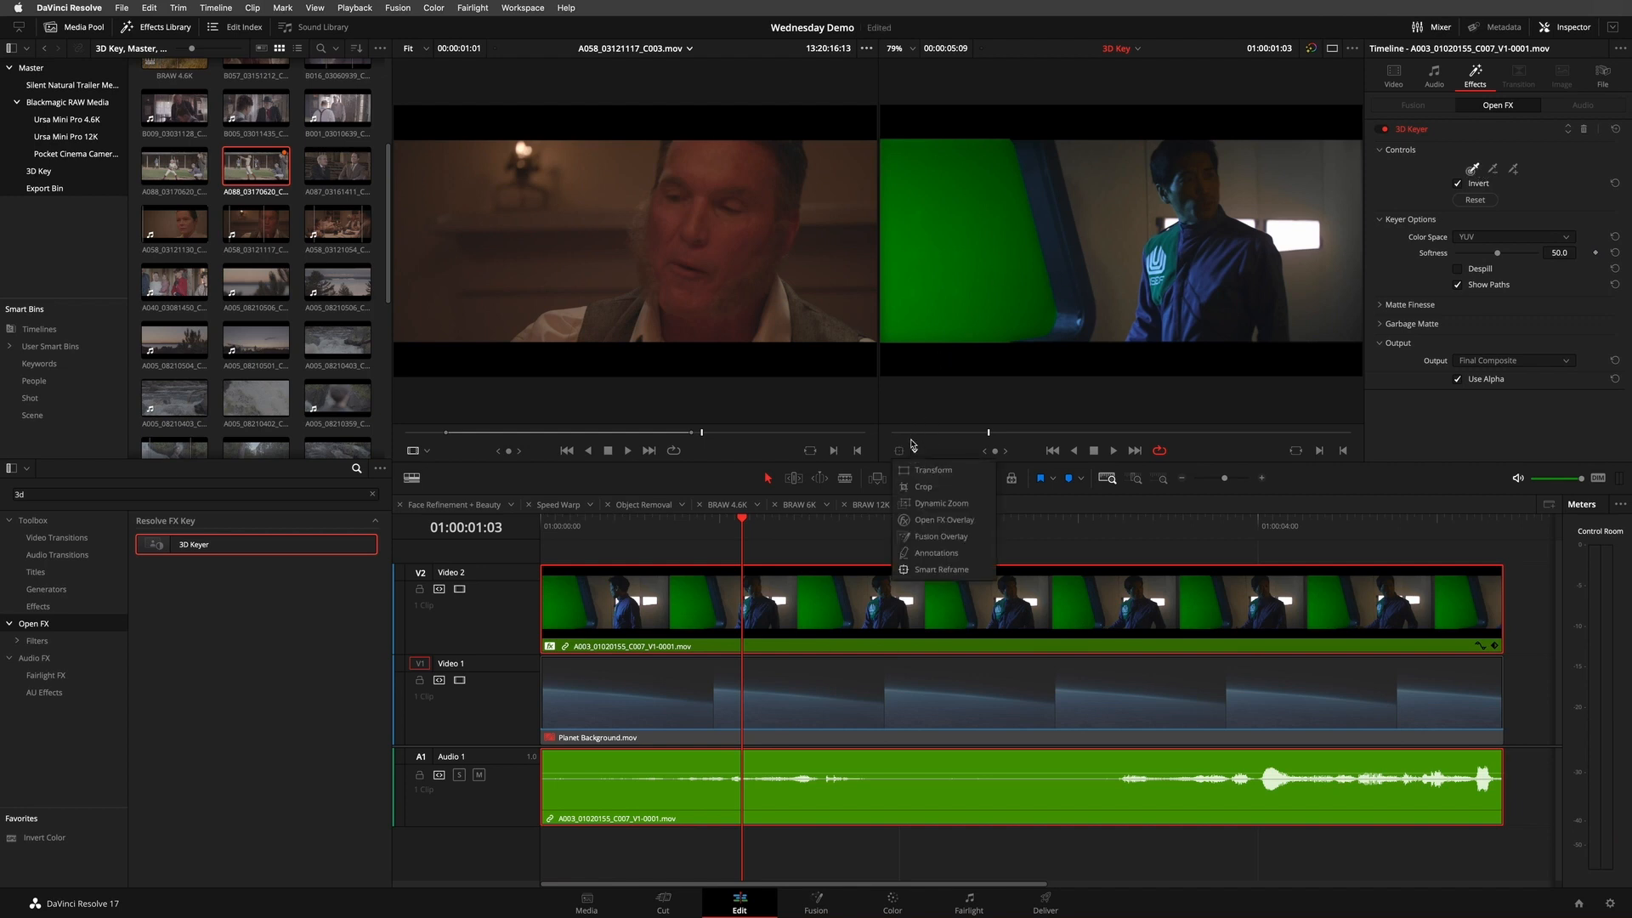
pyautogui.click(925, 522)
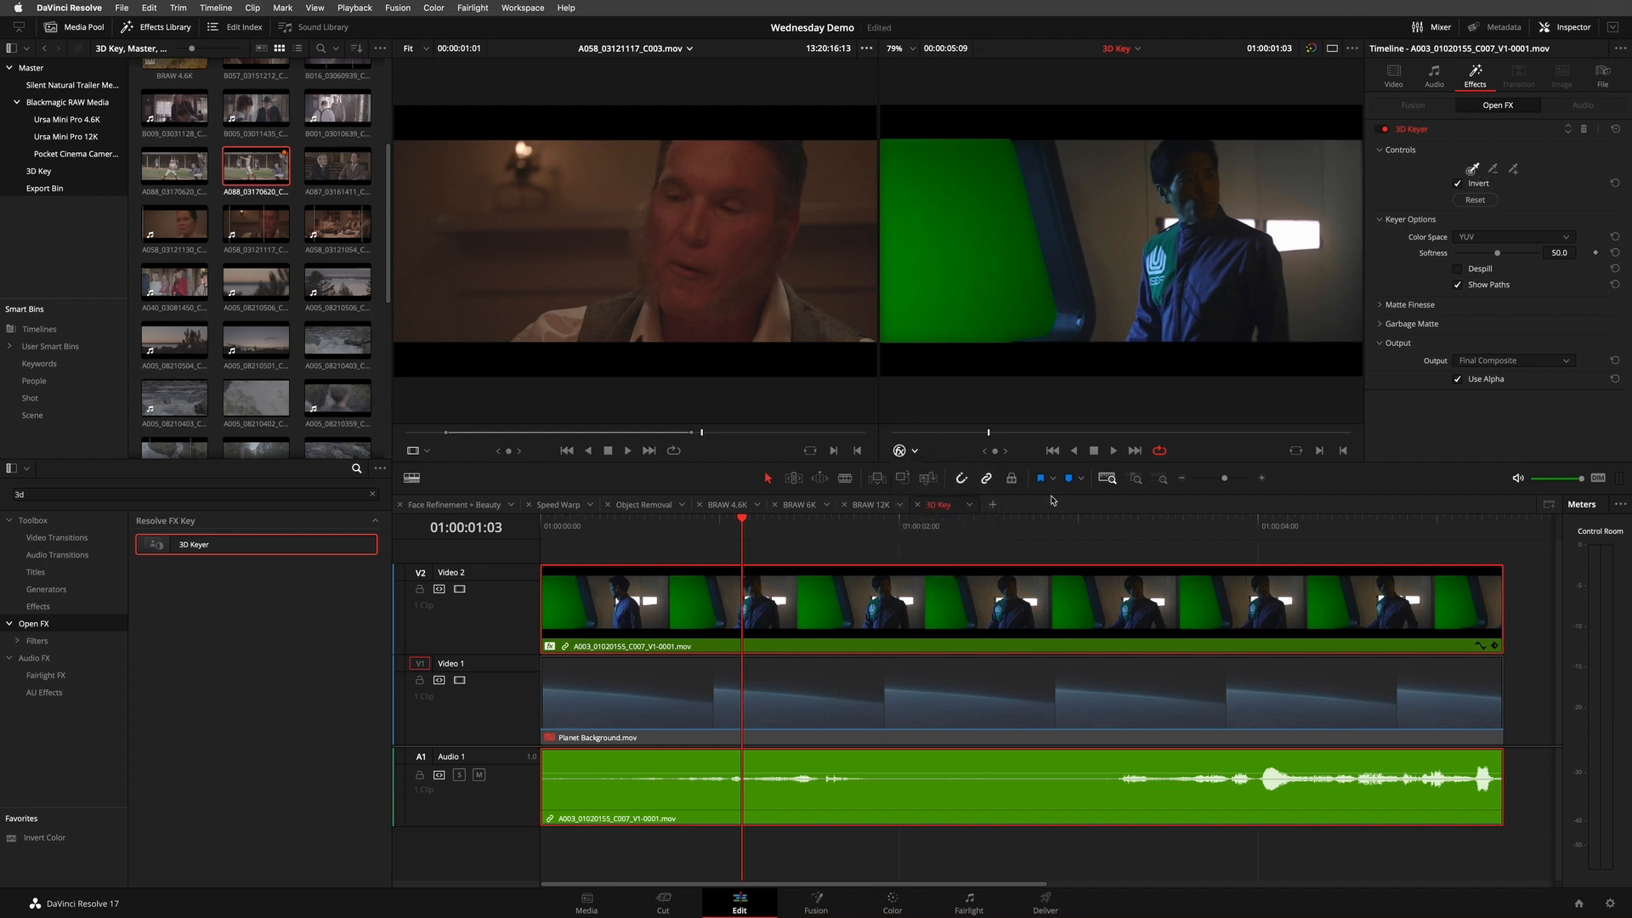
pyautogui.moveTo(933, 176); pyautogui.dragTo(969, 268)
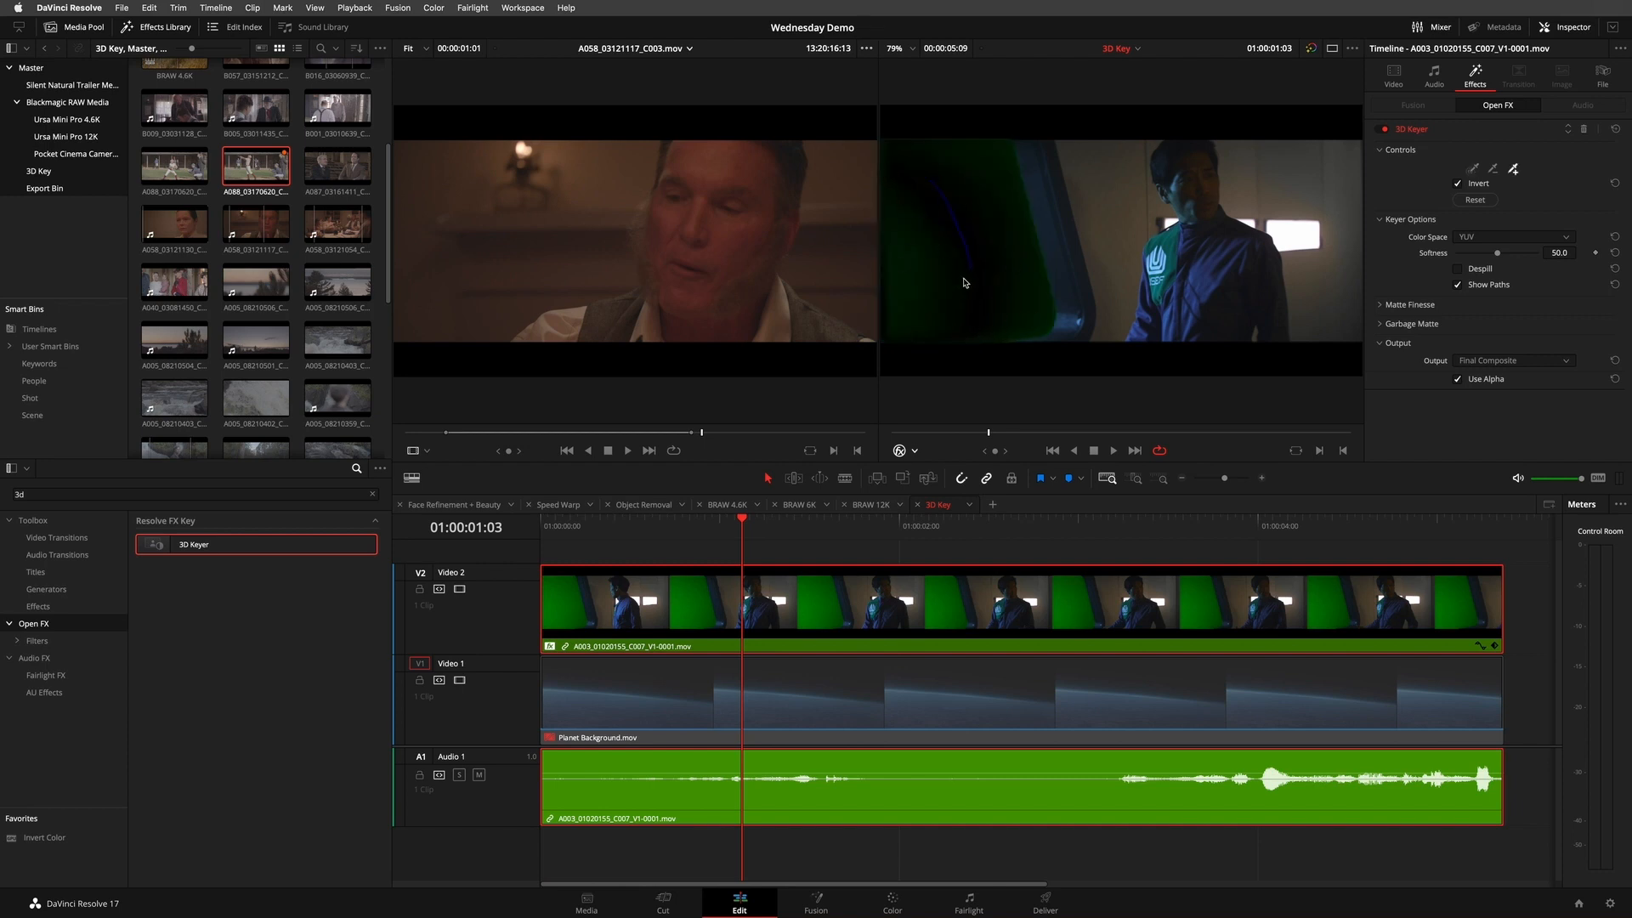
pyautogui.click(1561, 238)
pyautogui.click(1404, 188)
pyautogui.click(1483, 272)
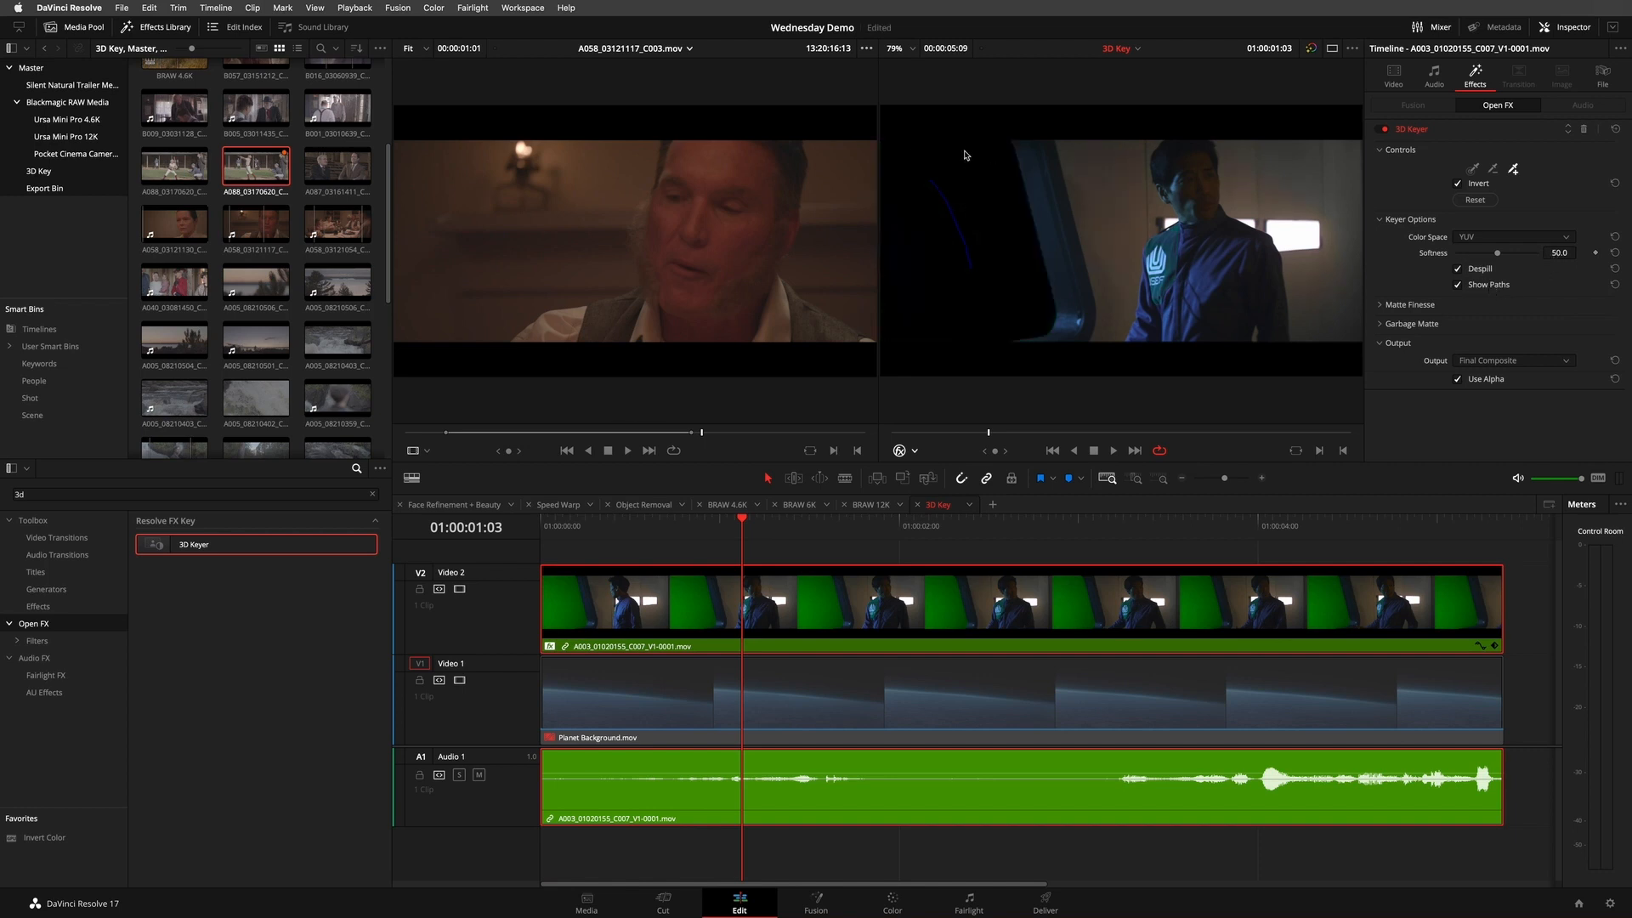
# - Expand the 3D Keyer's Matte Finesse settings and set its output to Alpha Highlight B/W
pyautogui.click(1379, 305)
pyautogui.scroll(-3, 1382, 246)
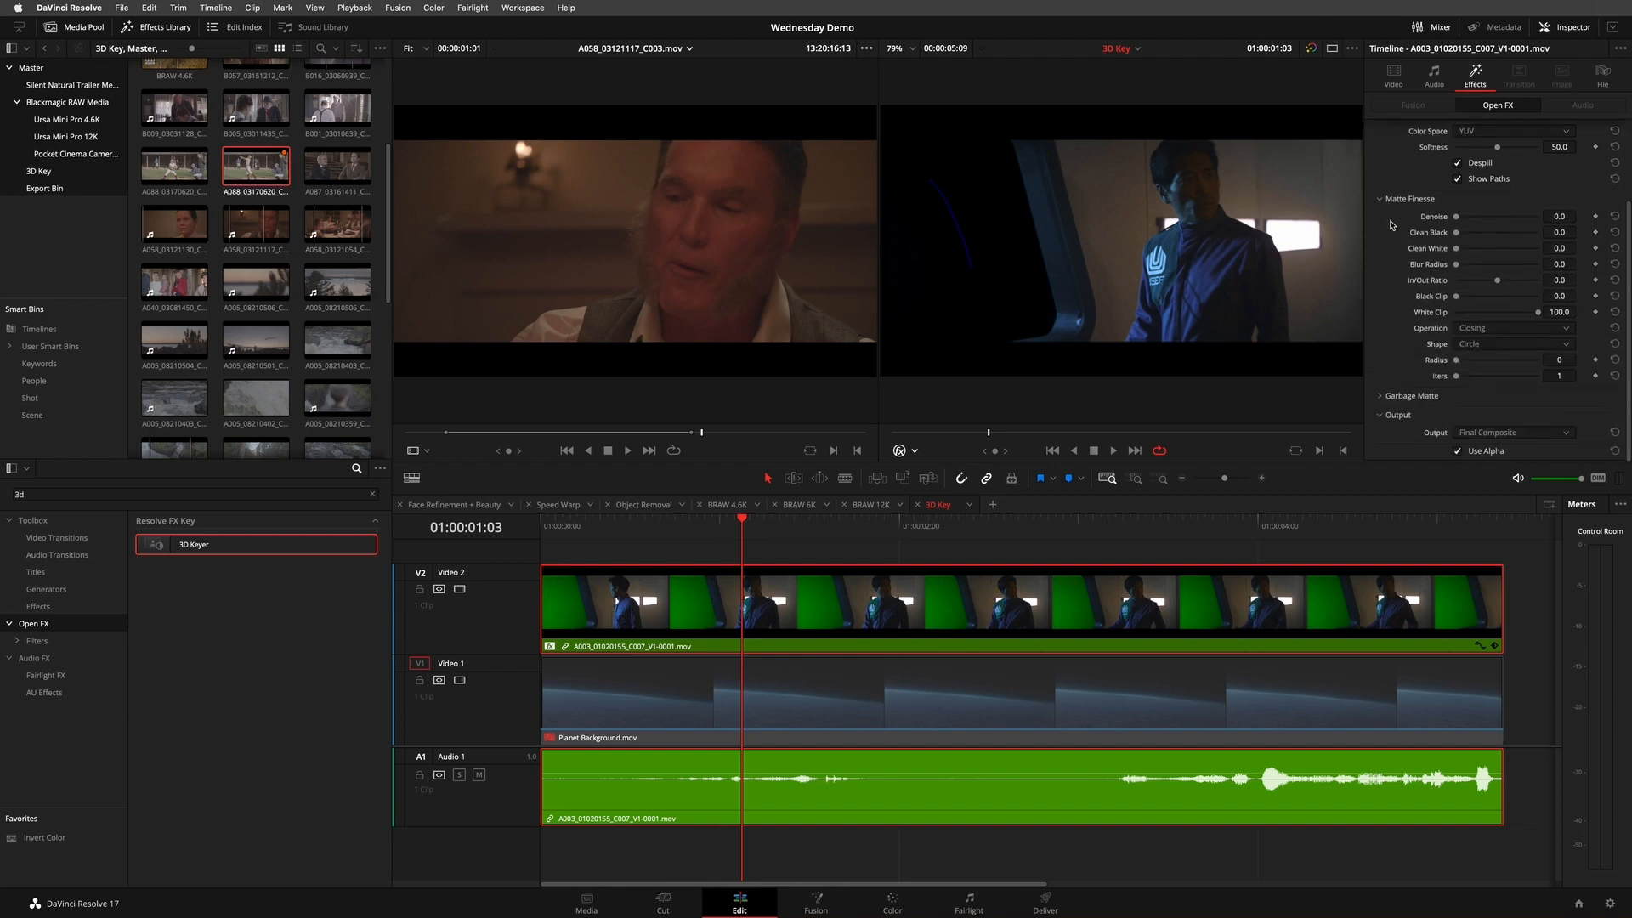
pyautogui.click(1536, 434)
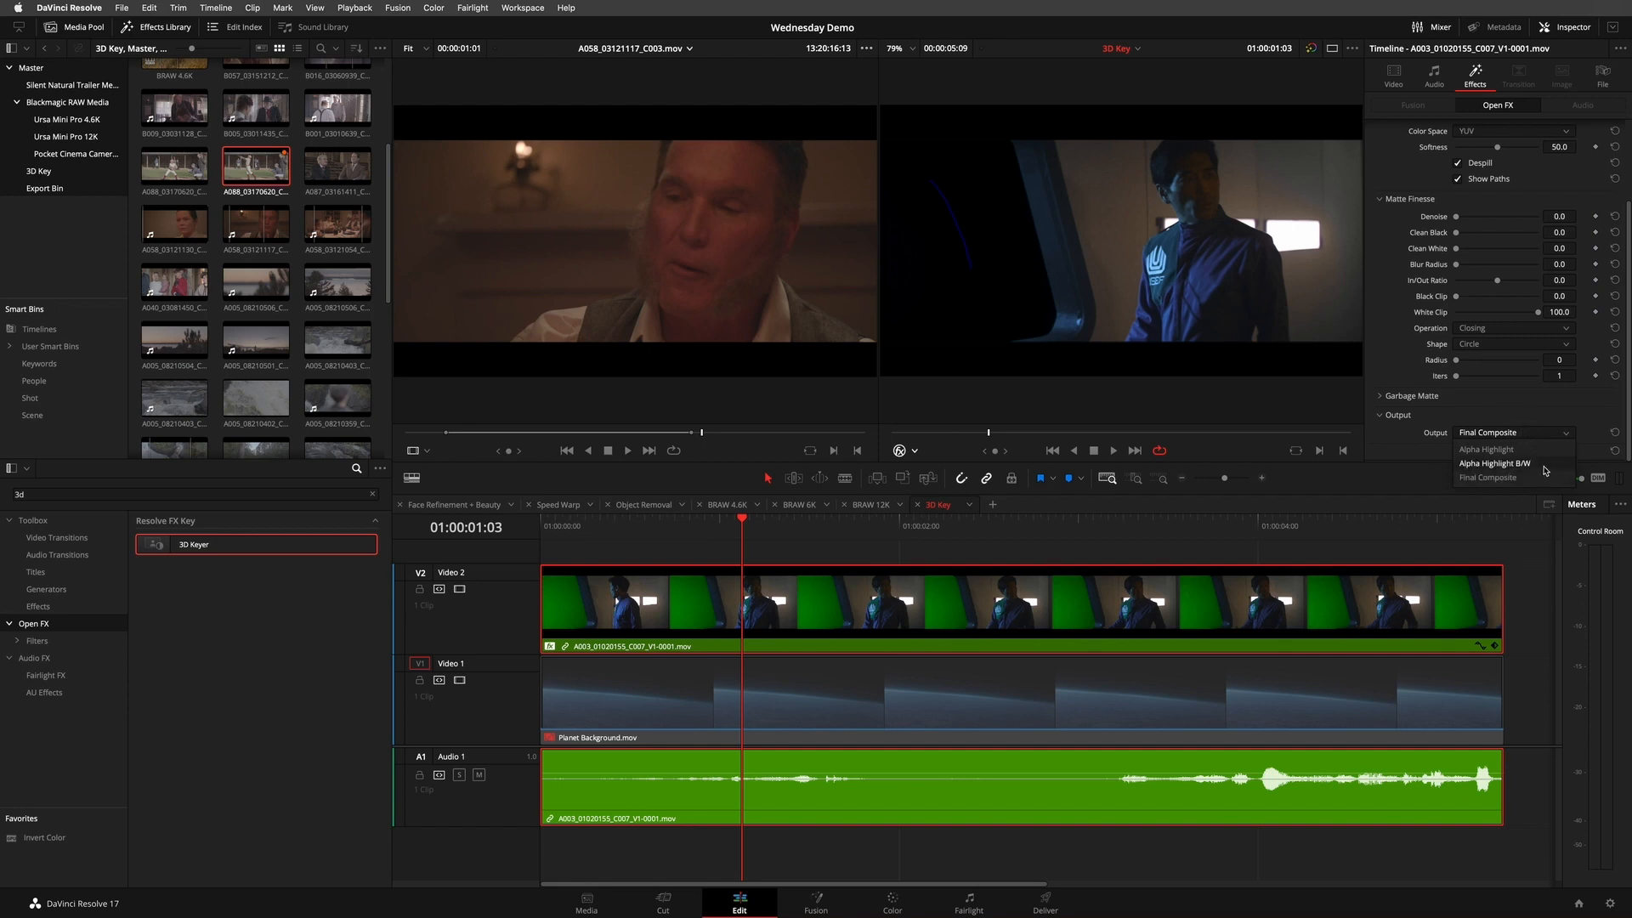
pyautogui.click(1496, 463)
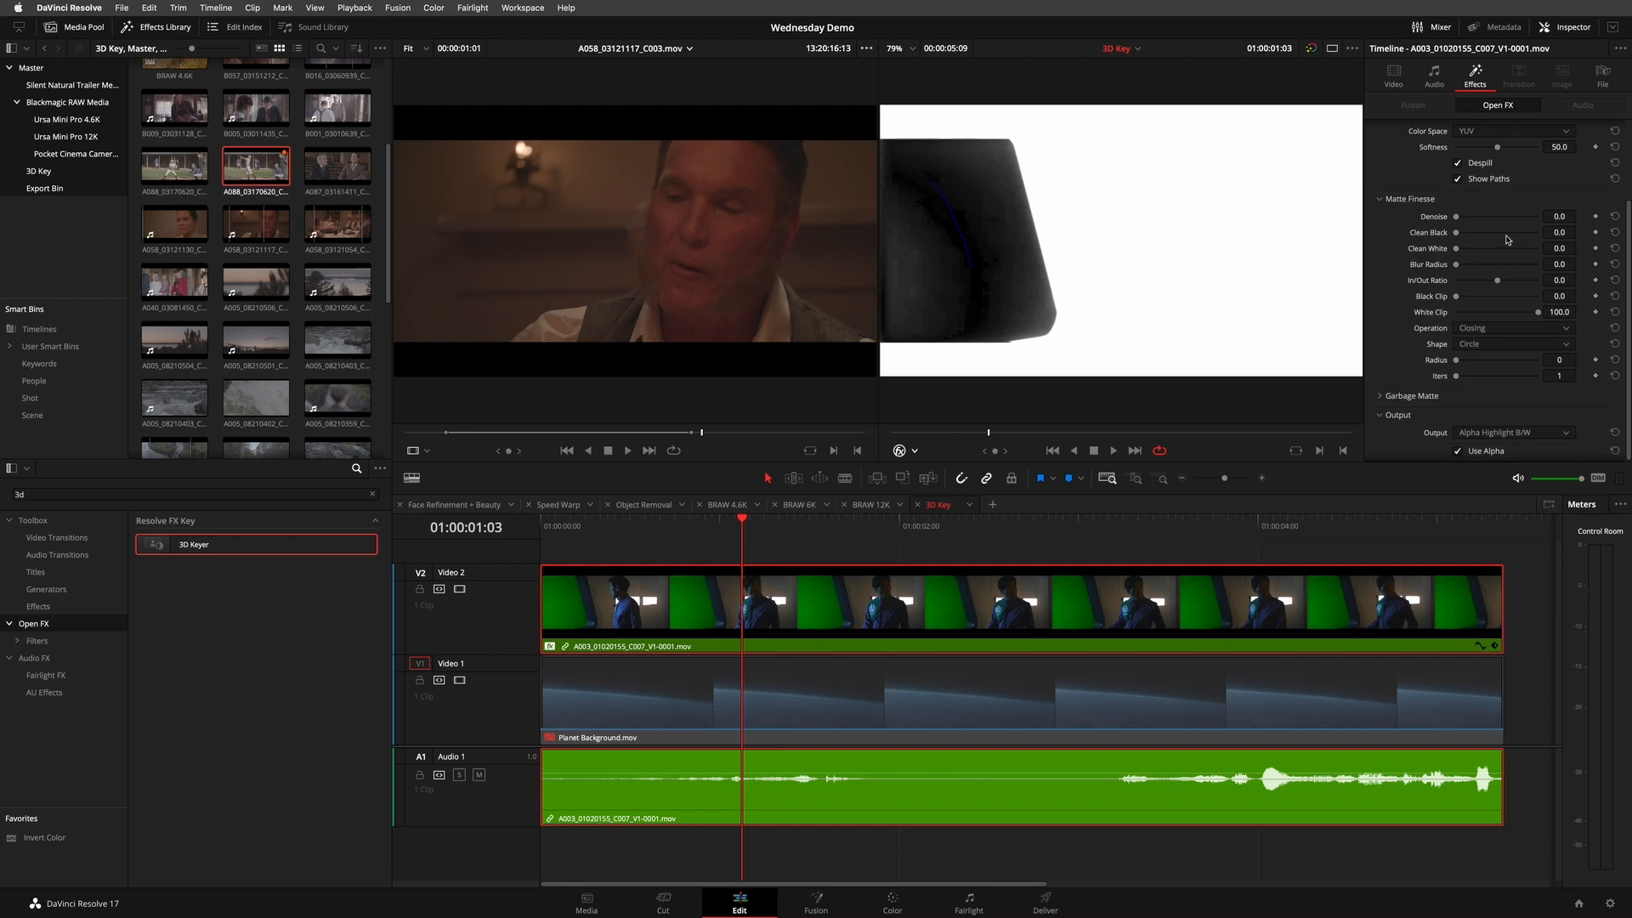
# - Set Denoise to 10.3, Clean Black to 9.2 and Clean White to 0.2, and return the output to Final Composite
pyautogui.moveTo(1571, 234)
pyautogui.mouseDown()
pyautogui.moveTo(1608, 232)
pyautogui.moveTo(1583, 217)
pyautogui.moveTo(1611, 218)
pyautogui.moveTo(1558, 249)
pyautogui.mouseUp()
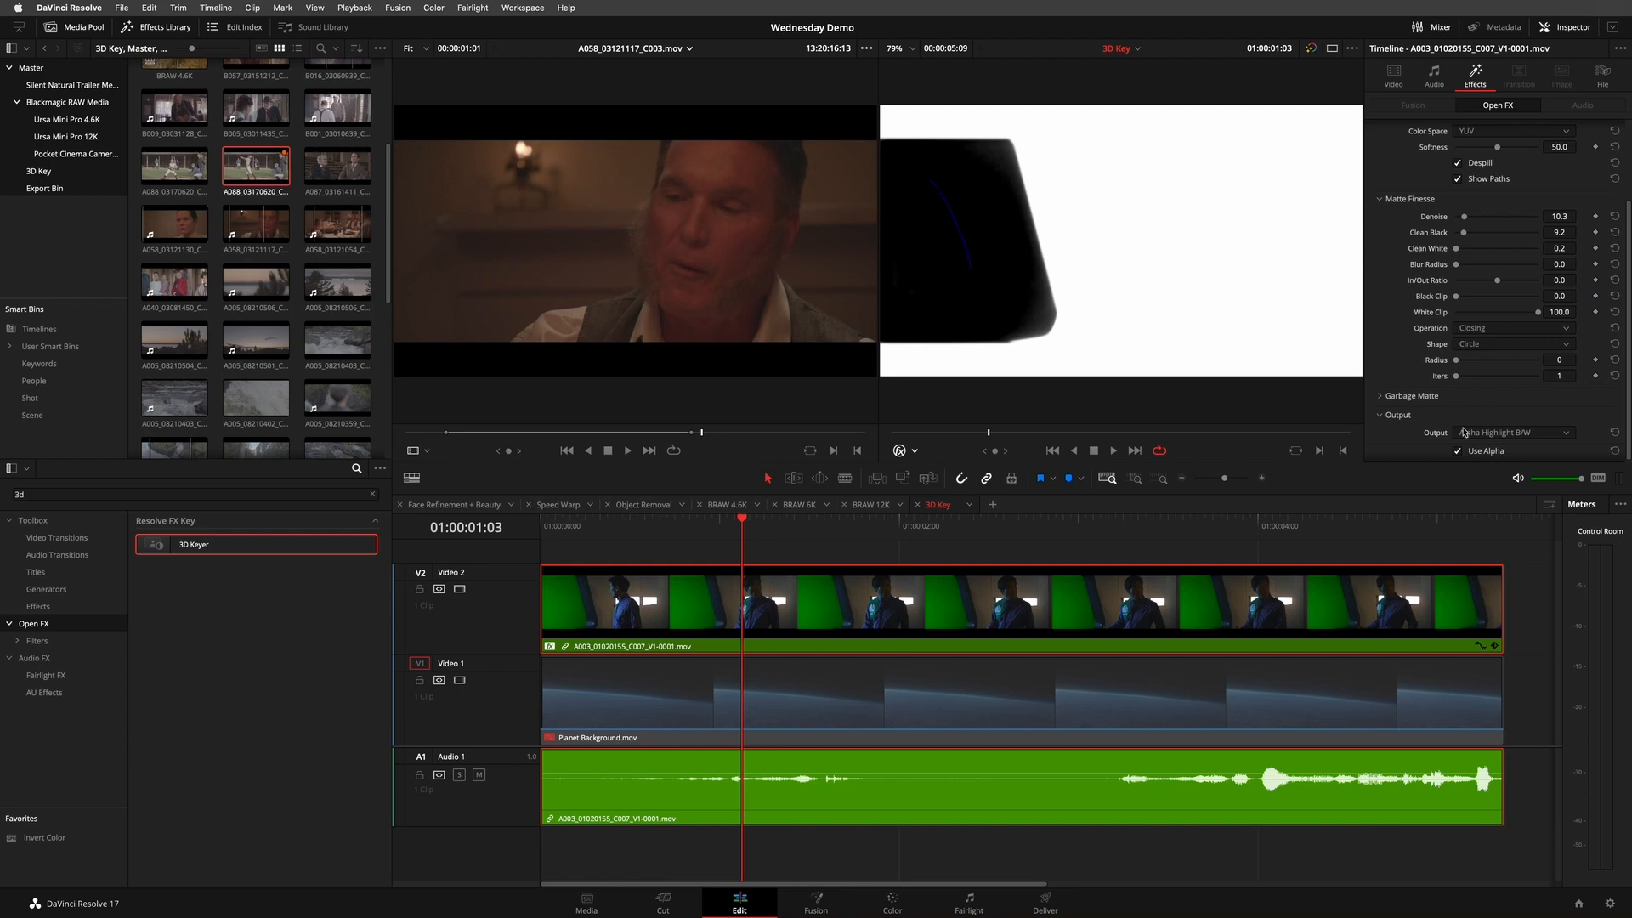
pyautogui.click(1516, 434)
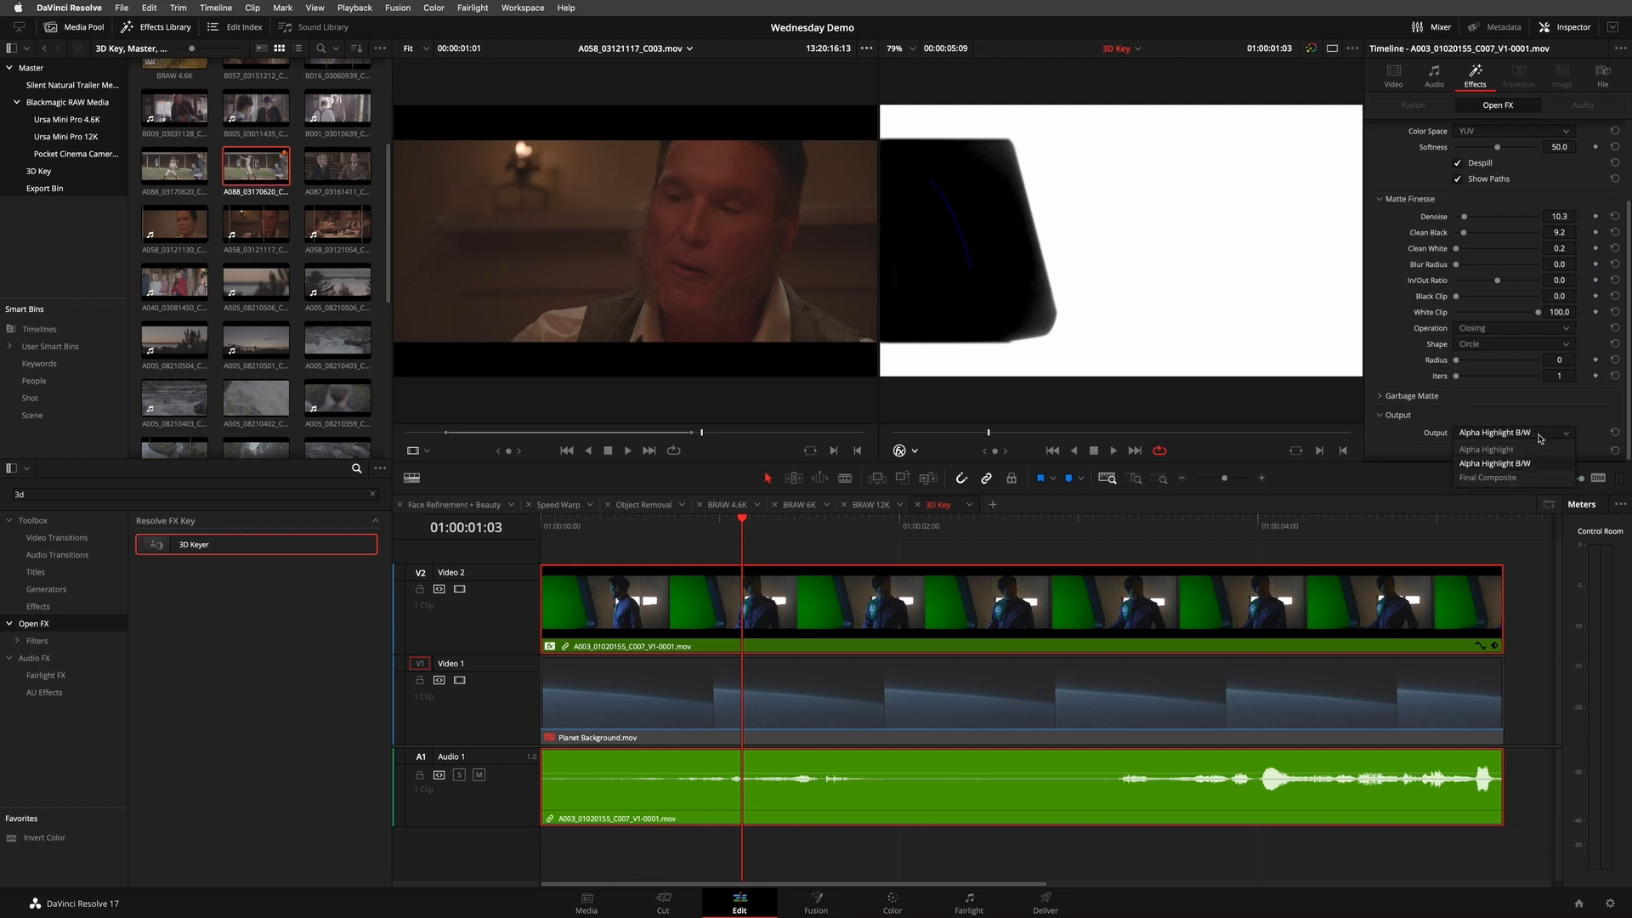
pyautogui.click(1511, 477)
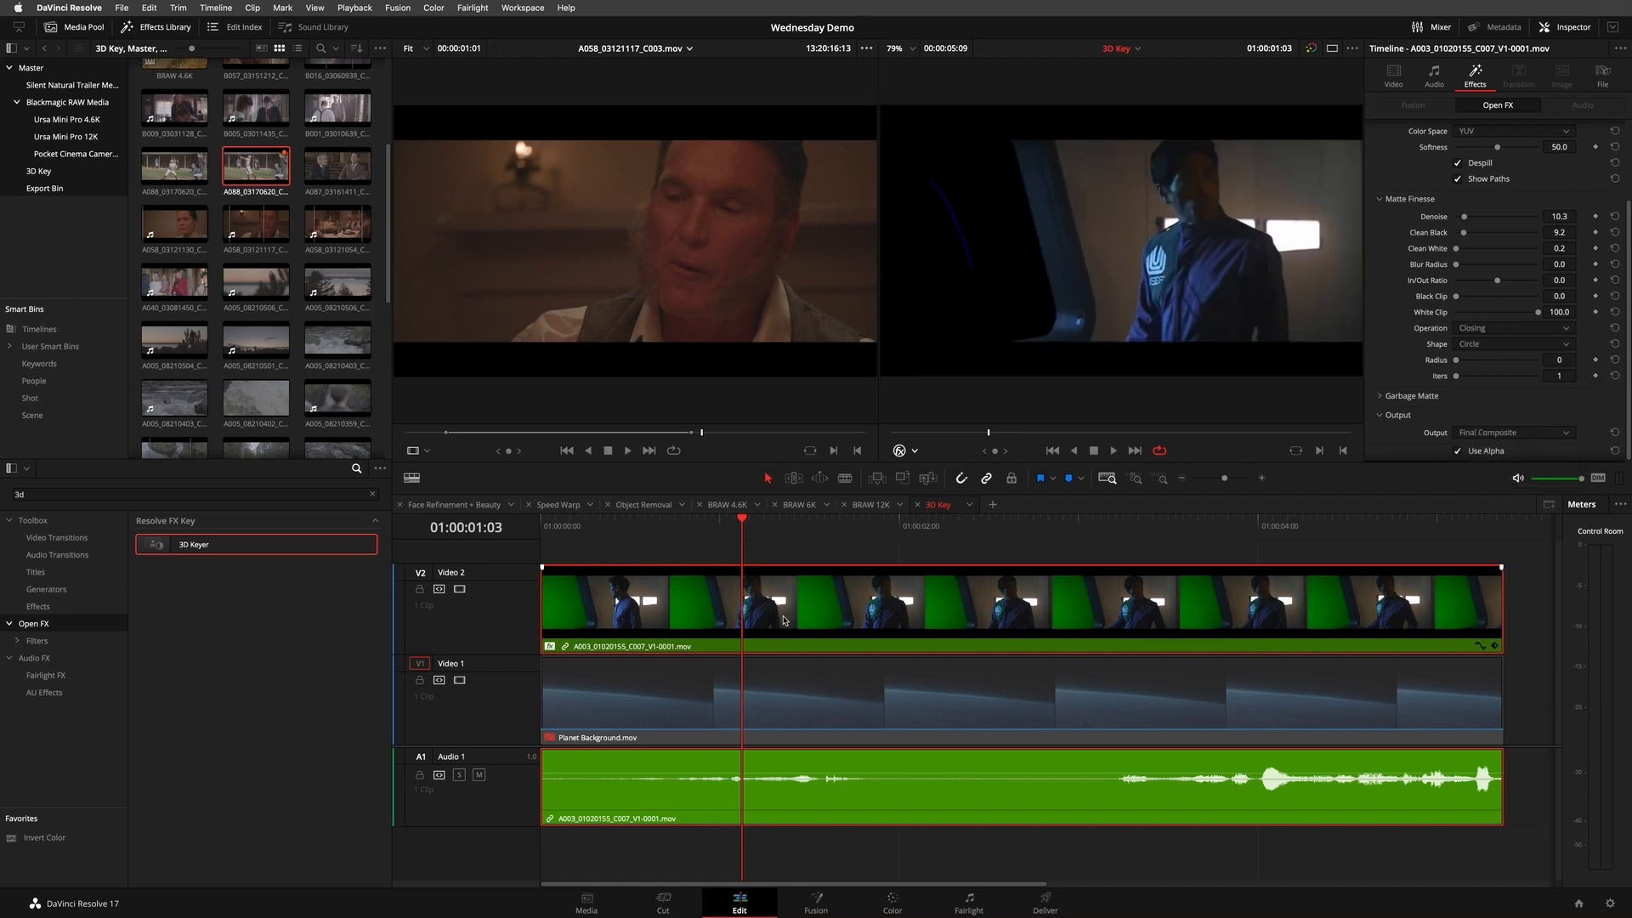
# - Enable the Planet Background.mov clip on Video 1 and play the composite from near the timeline's start
pyautogui.click(837, 695)
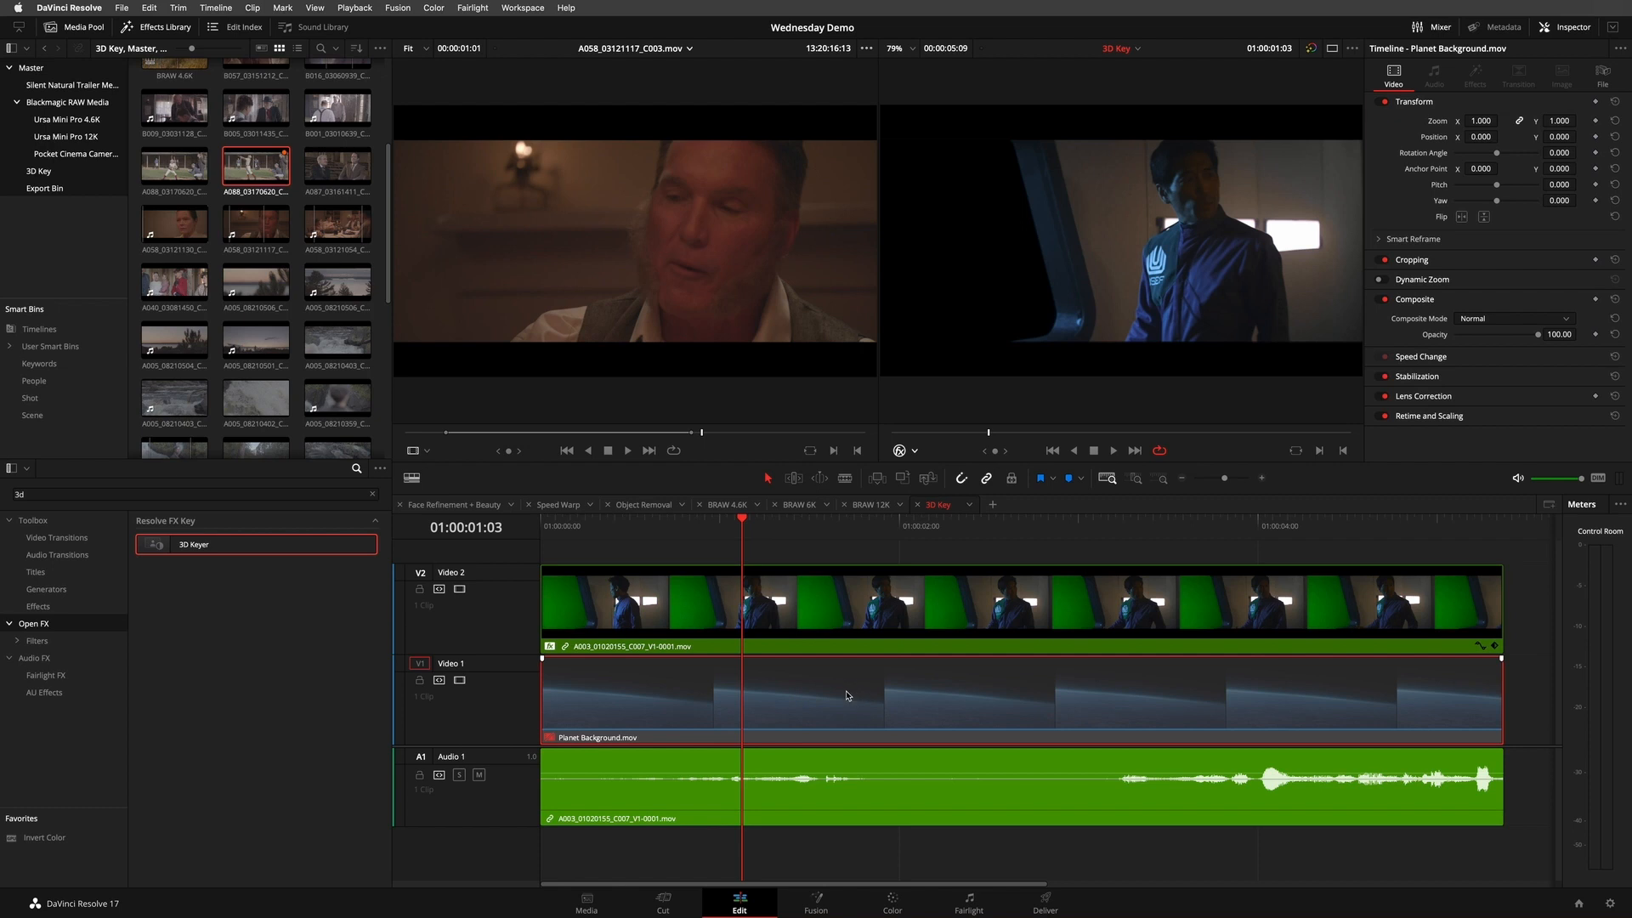
pyautogui.press('d')
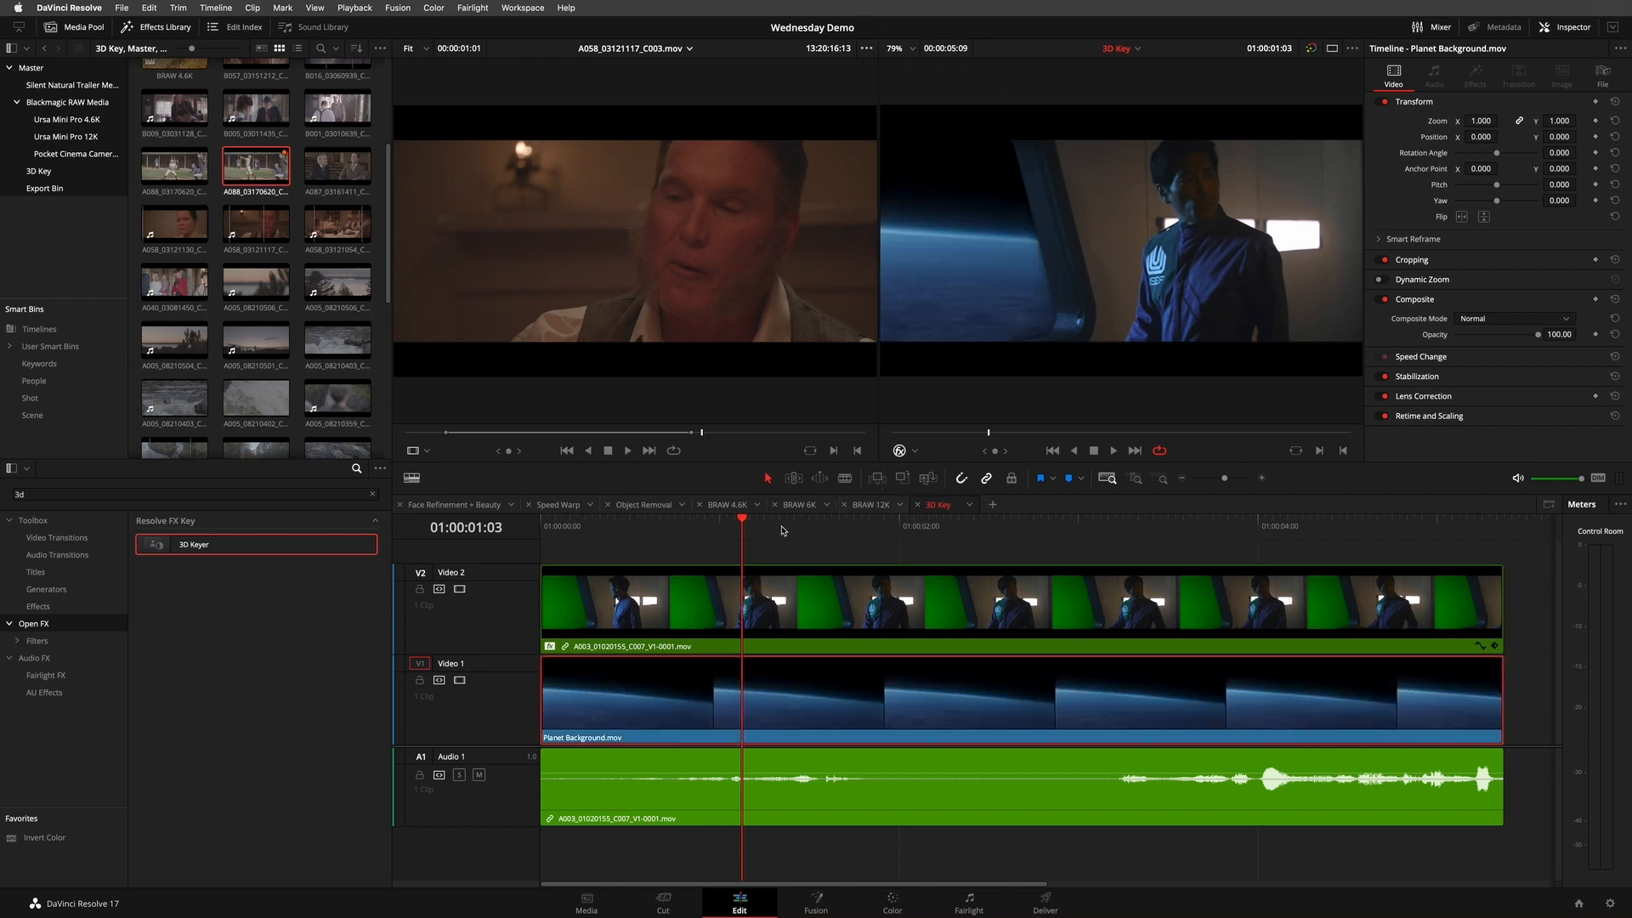
pyautogui.moveTo(753, 527); pyautogui.dragTo(576, 525)
pyautogui.press('space')
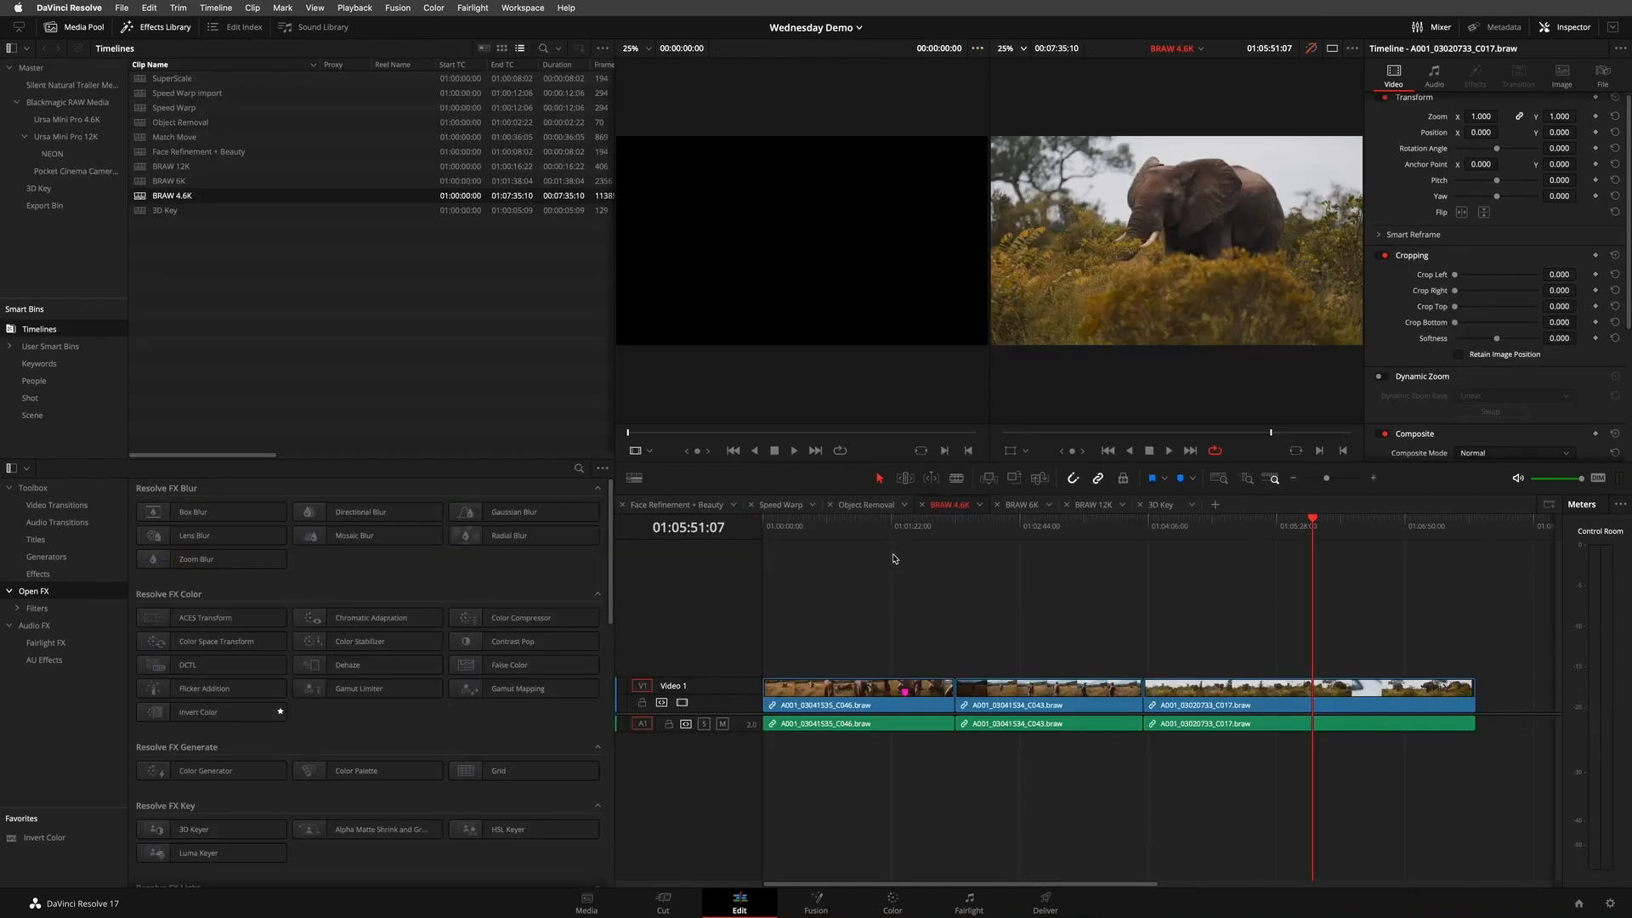
# - Open the Face Refinement + Beauty timeline, search the effects for "bea", and select the A058_03121117_C003.mov clip on Video 1
pyautogui.click(680, 505)
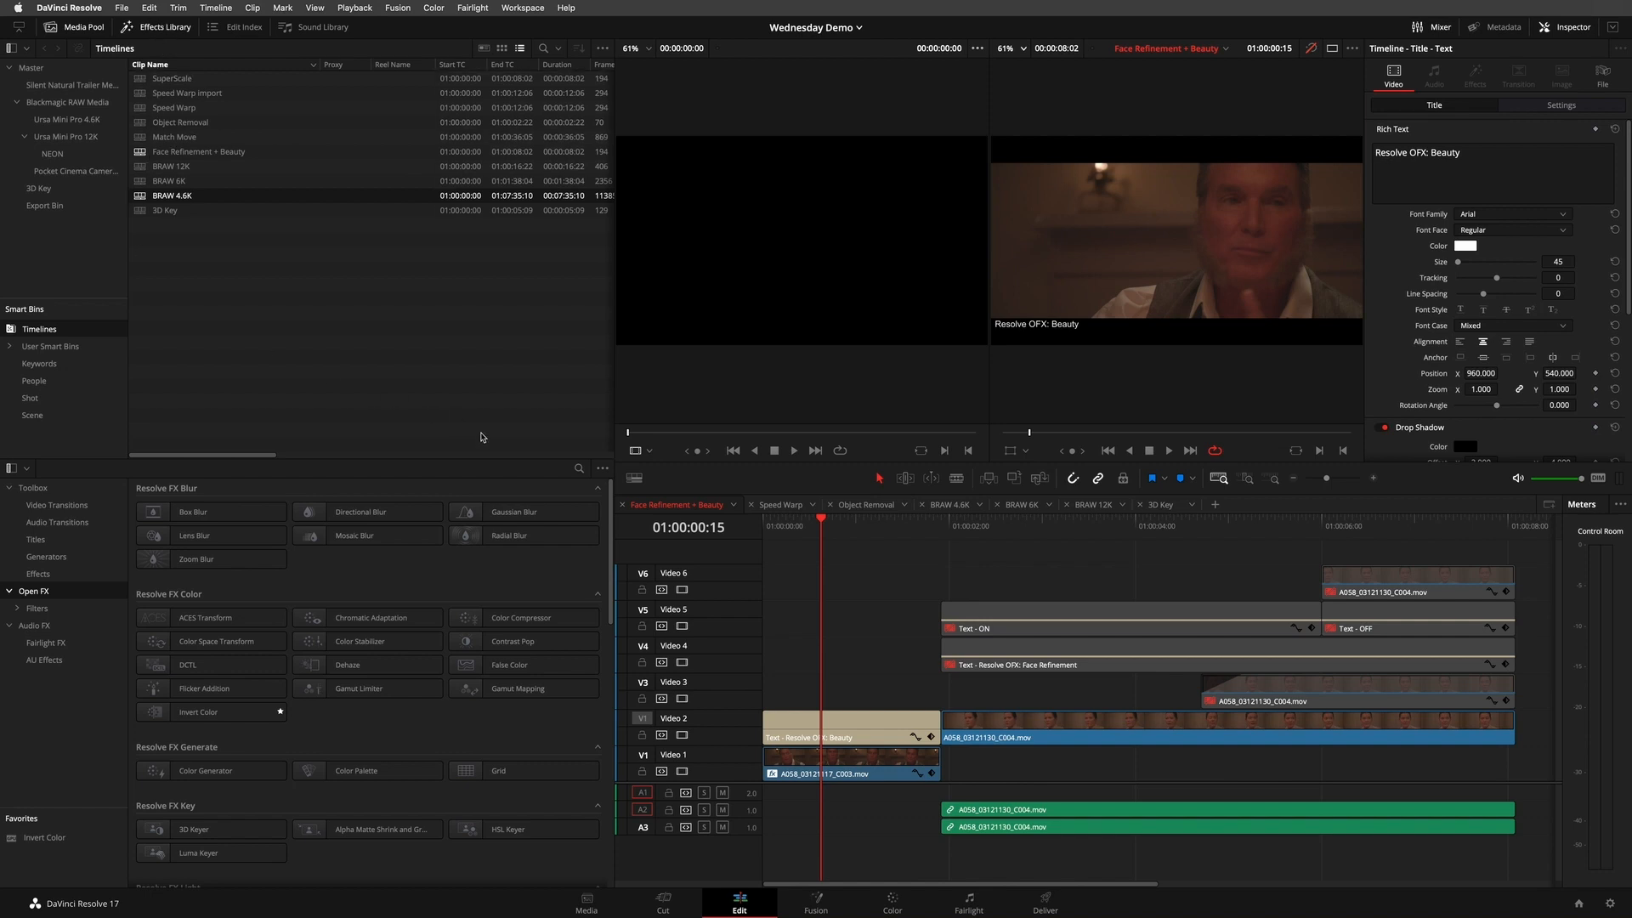
pyautogui.click(578, 468)
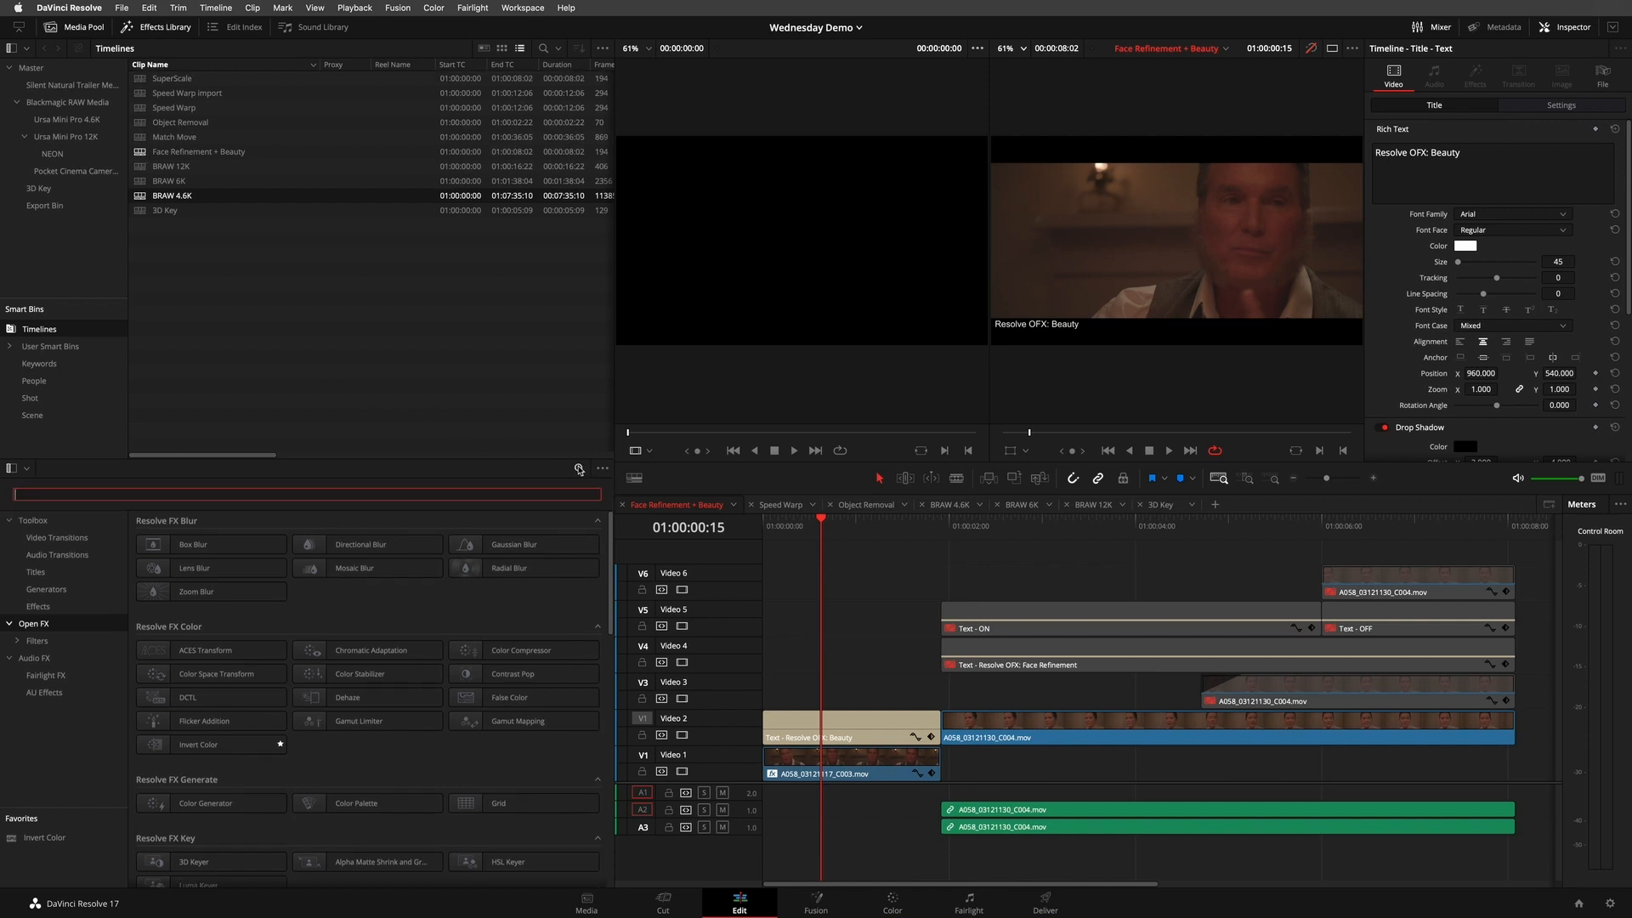
pyautogui.write('fa')
pyautogui.press('BackSpace')
pyautogui.press('BackSpace')
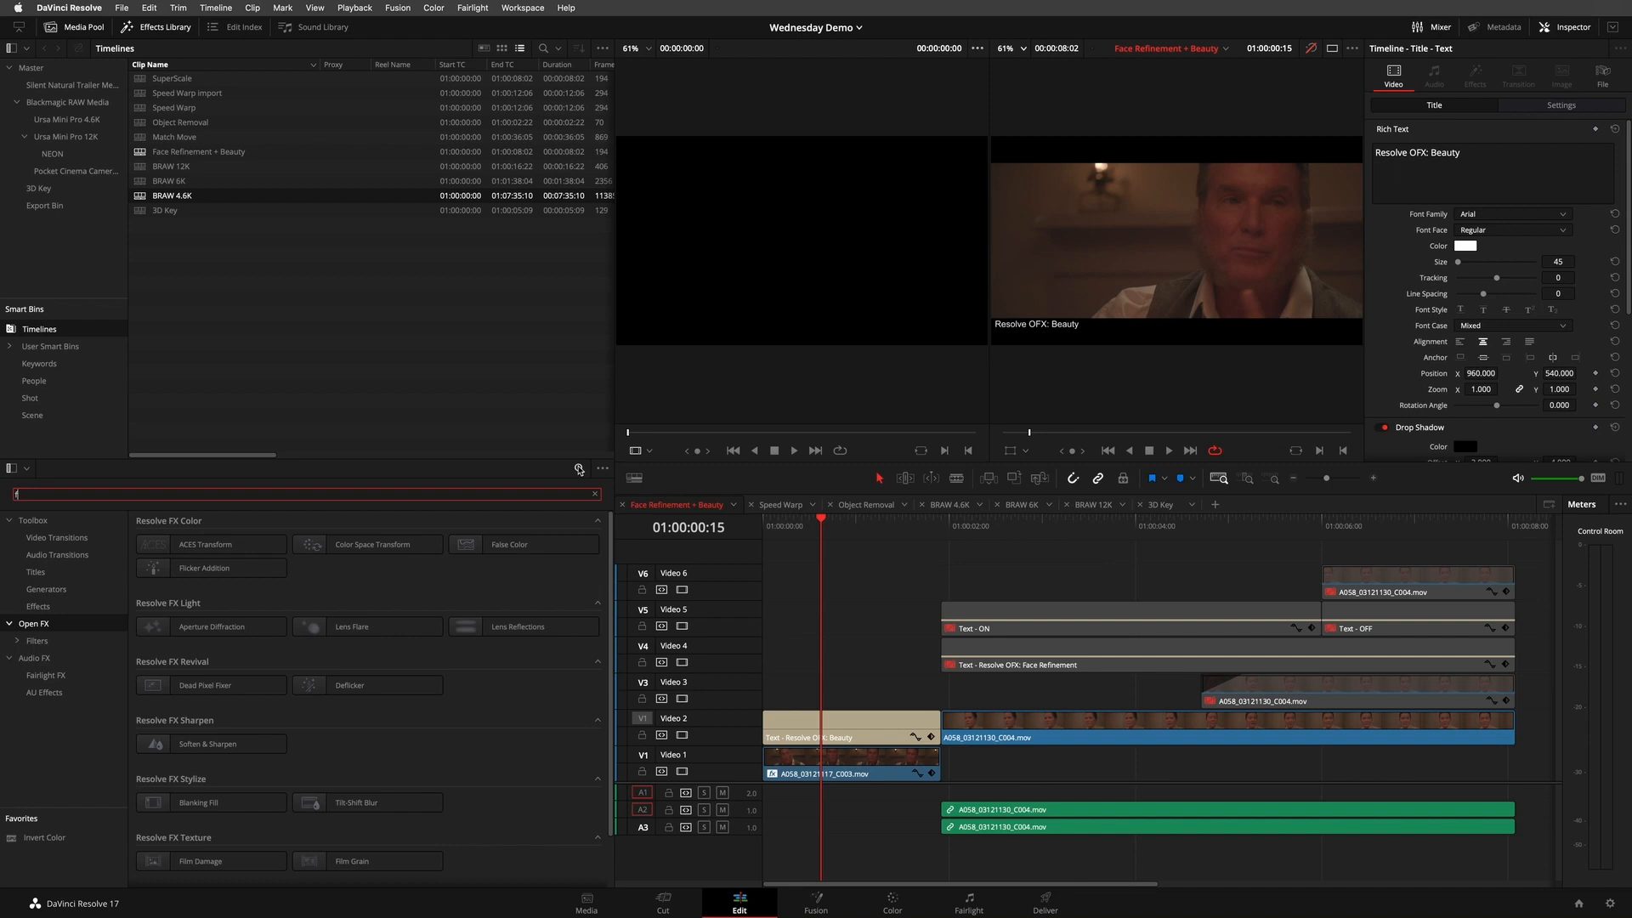
pyautogui.write('bea')
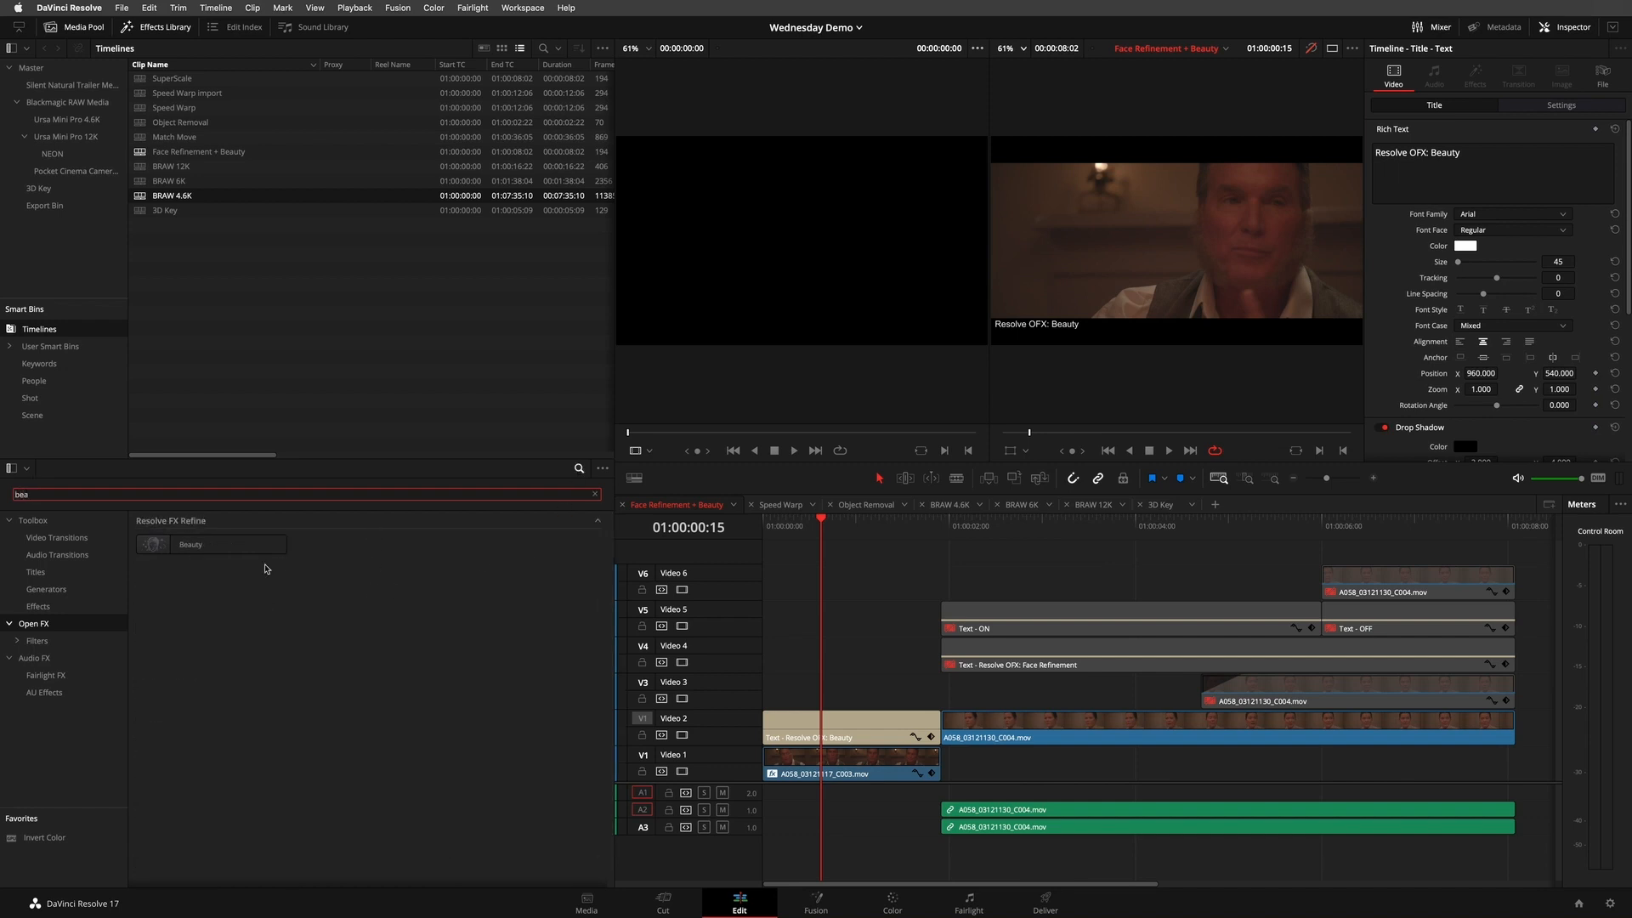
pyautogui.click(854, 779)
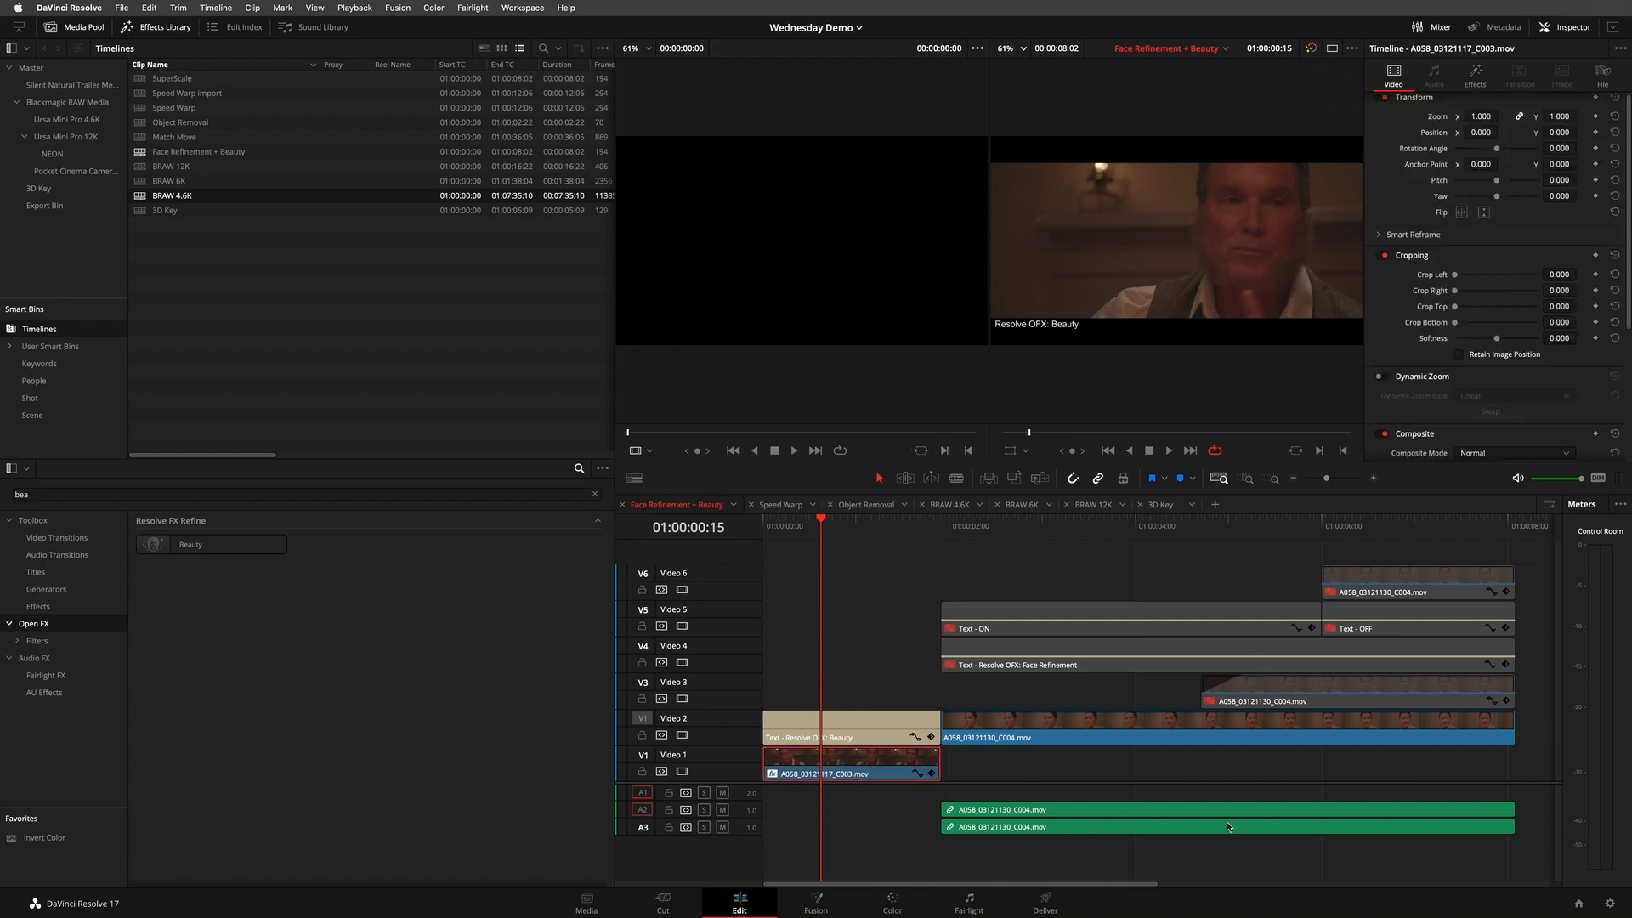
# - Grade the clip on the Color page with slightly lowered Lift, Gain 1.25, Temp -1320.0 and Saturation 35.40
pyautogui.click(893, 902)
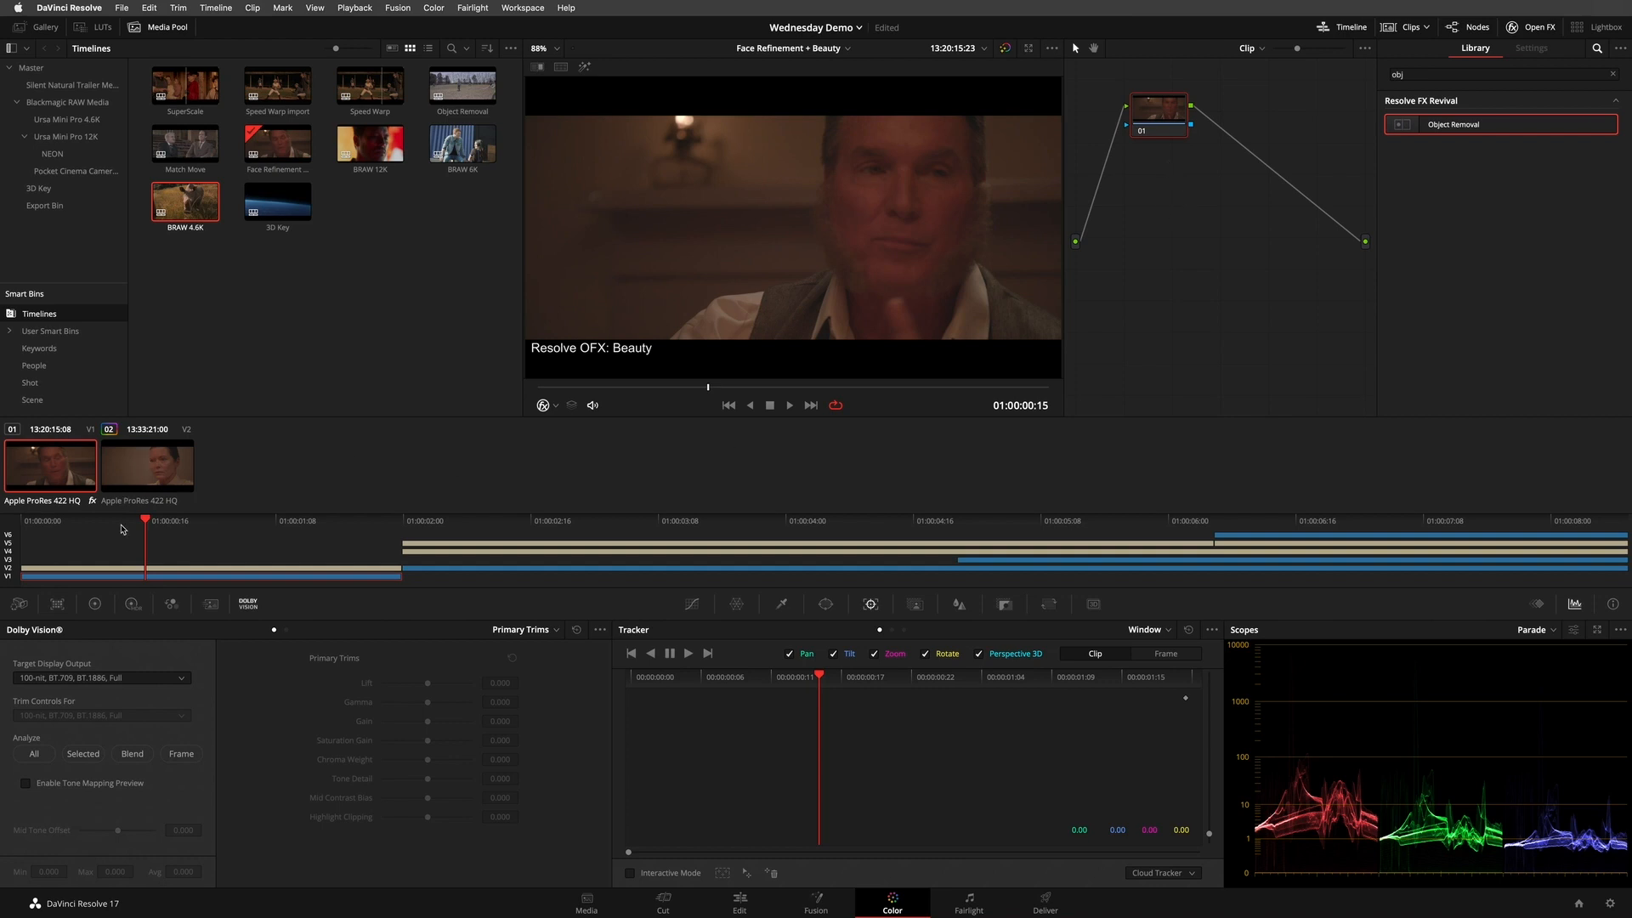
pyautogui.click(94, 604)
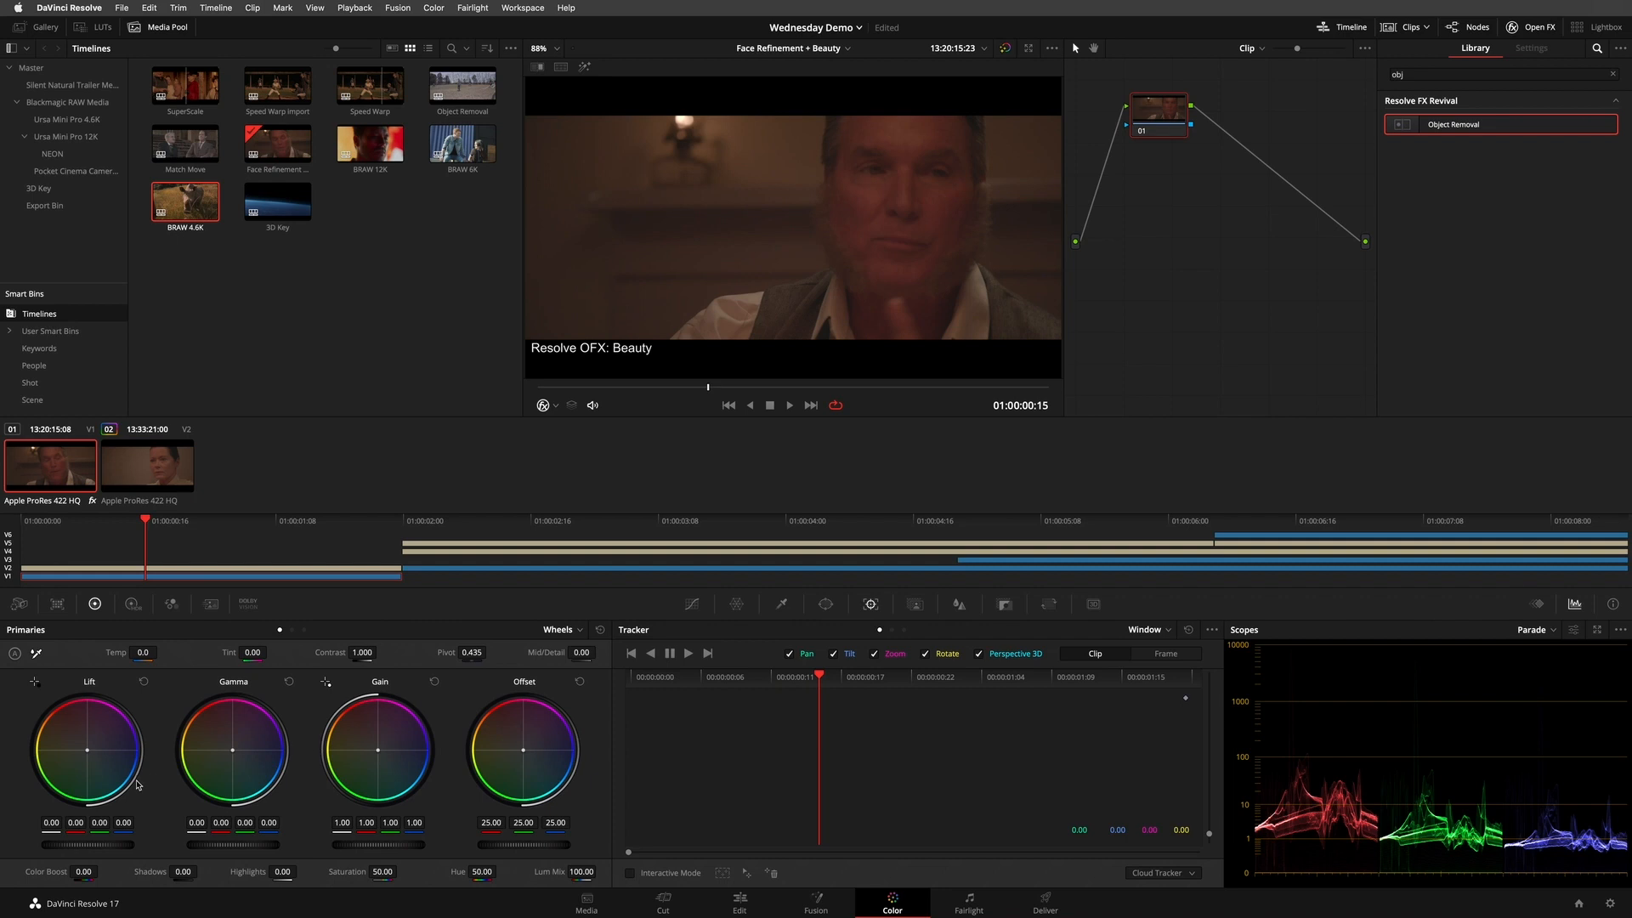
pyautogui.moveTo(108, 845)
pyautogui.mouseDown()
pyautogui.moveTo(72, 847)
pyautogui.moveTo(148, 836)
pyautogui.moveTo(126, 833)
pyautogui.mouseUp()
pyautogui.moveTo(386, 845); pyautogui.dragTo(557, 845)
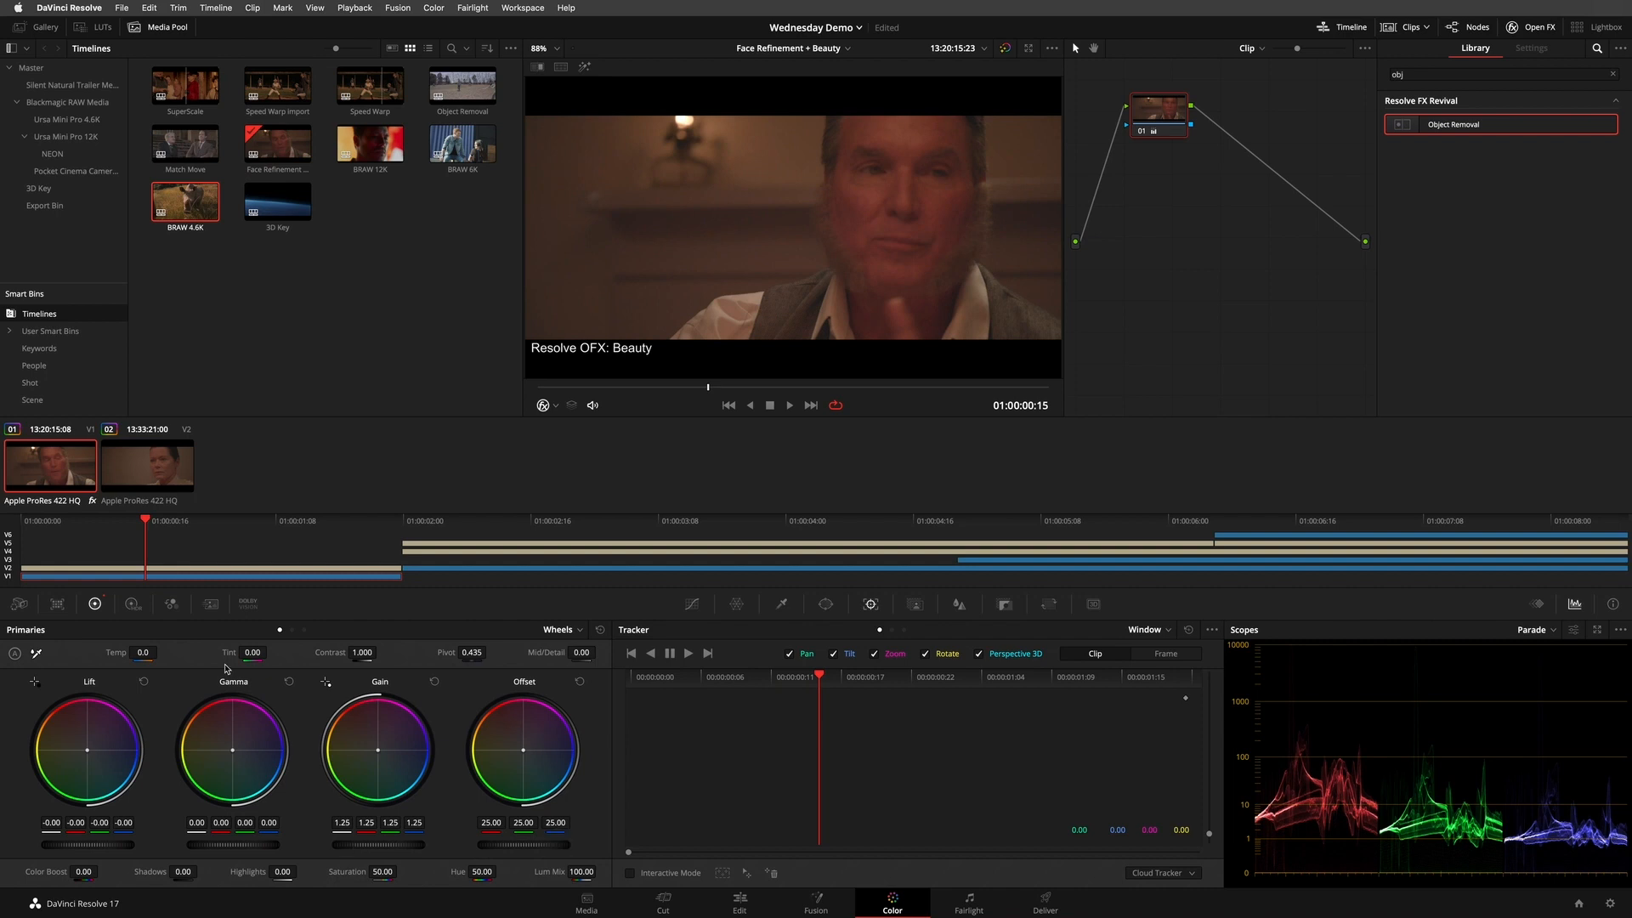
pyautogui.moveTo(136, 652); pyautogui.dragTo(45, 659)
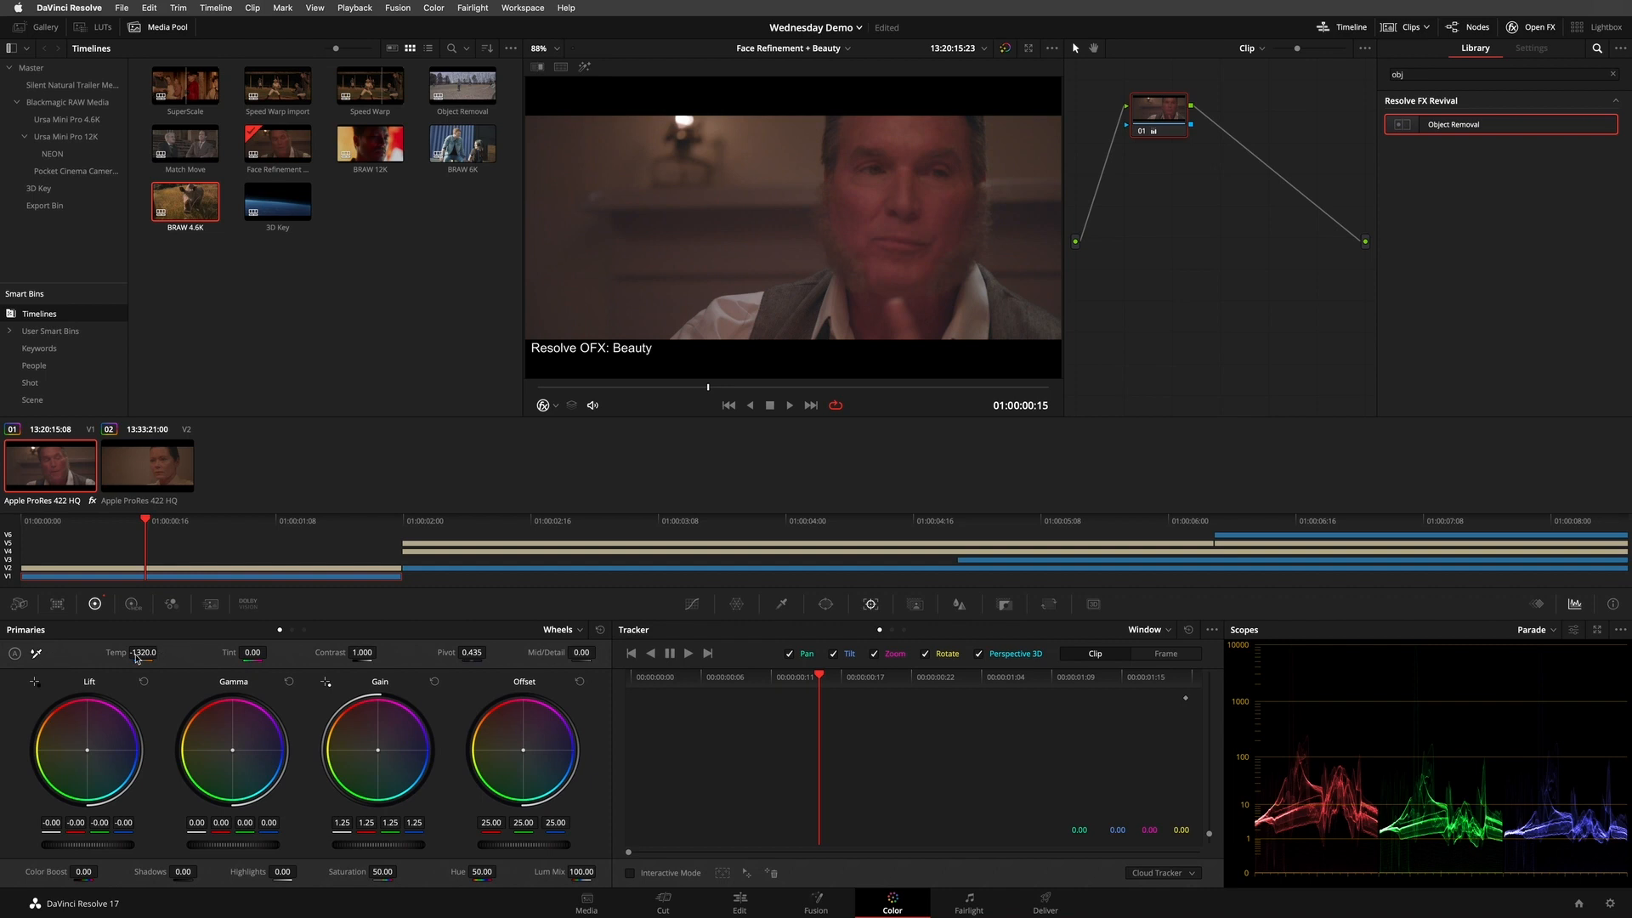
pyautogui.moveTo(382, 871); pyautogui.dragTo(340, 873)
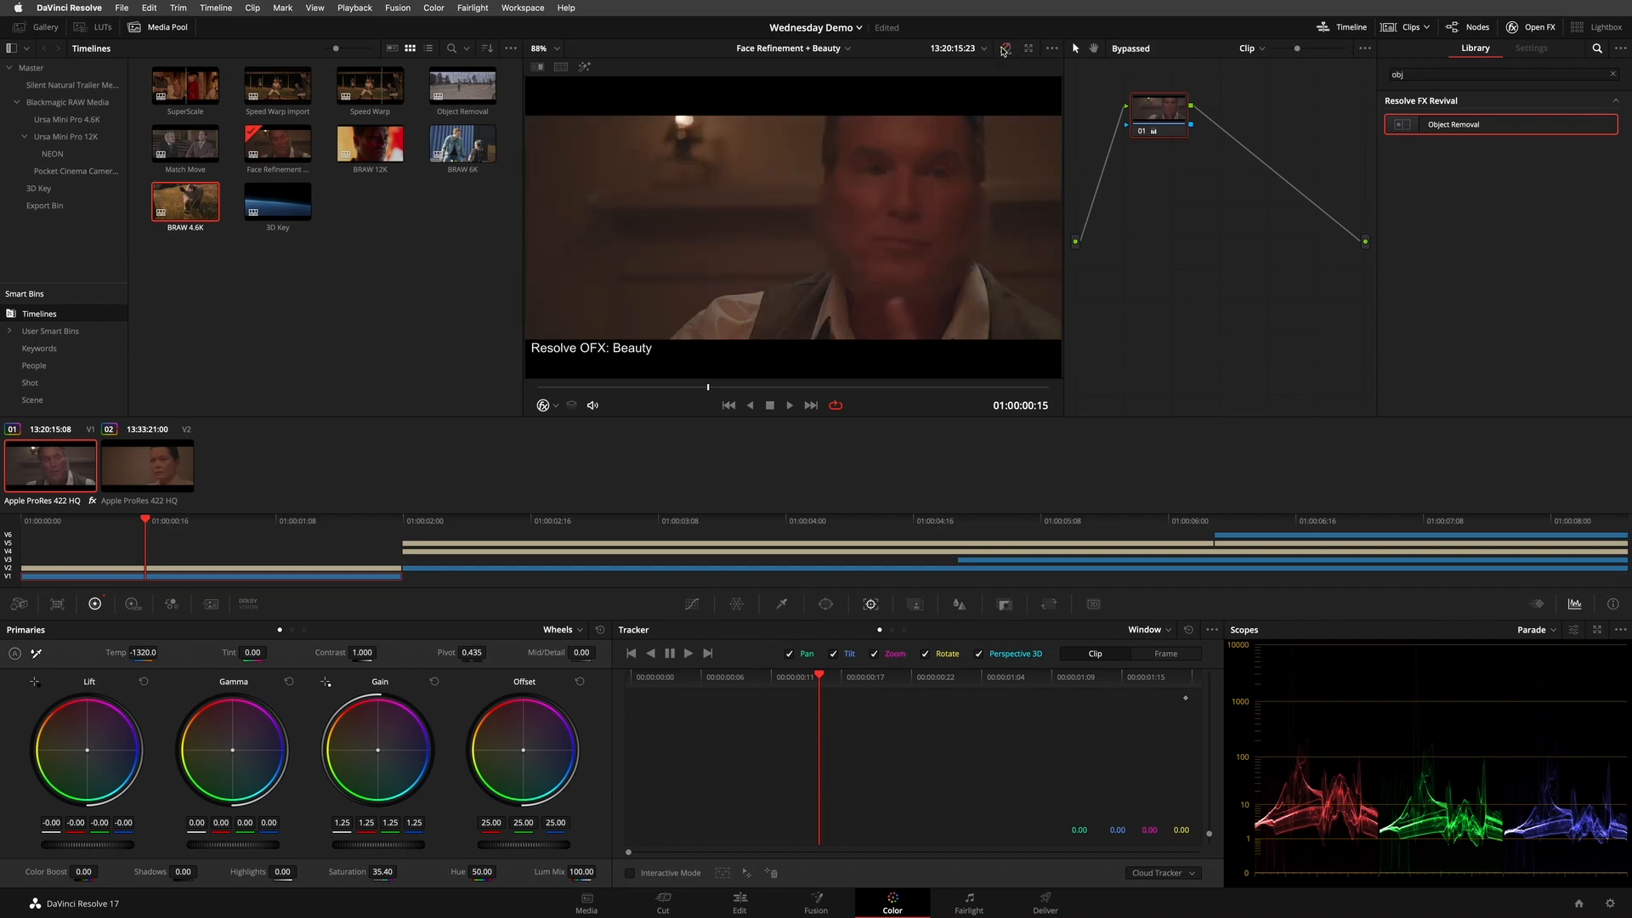
# - Return to the Edit page and open the Beauty effect's settings for the clip on Video 1
pyautogui.click(736, 906)
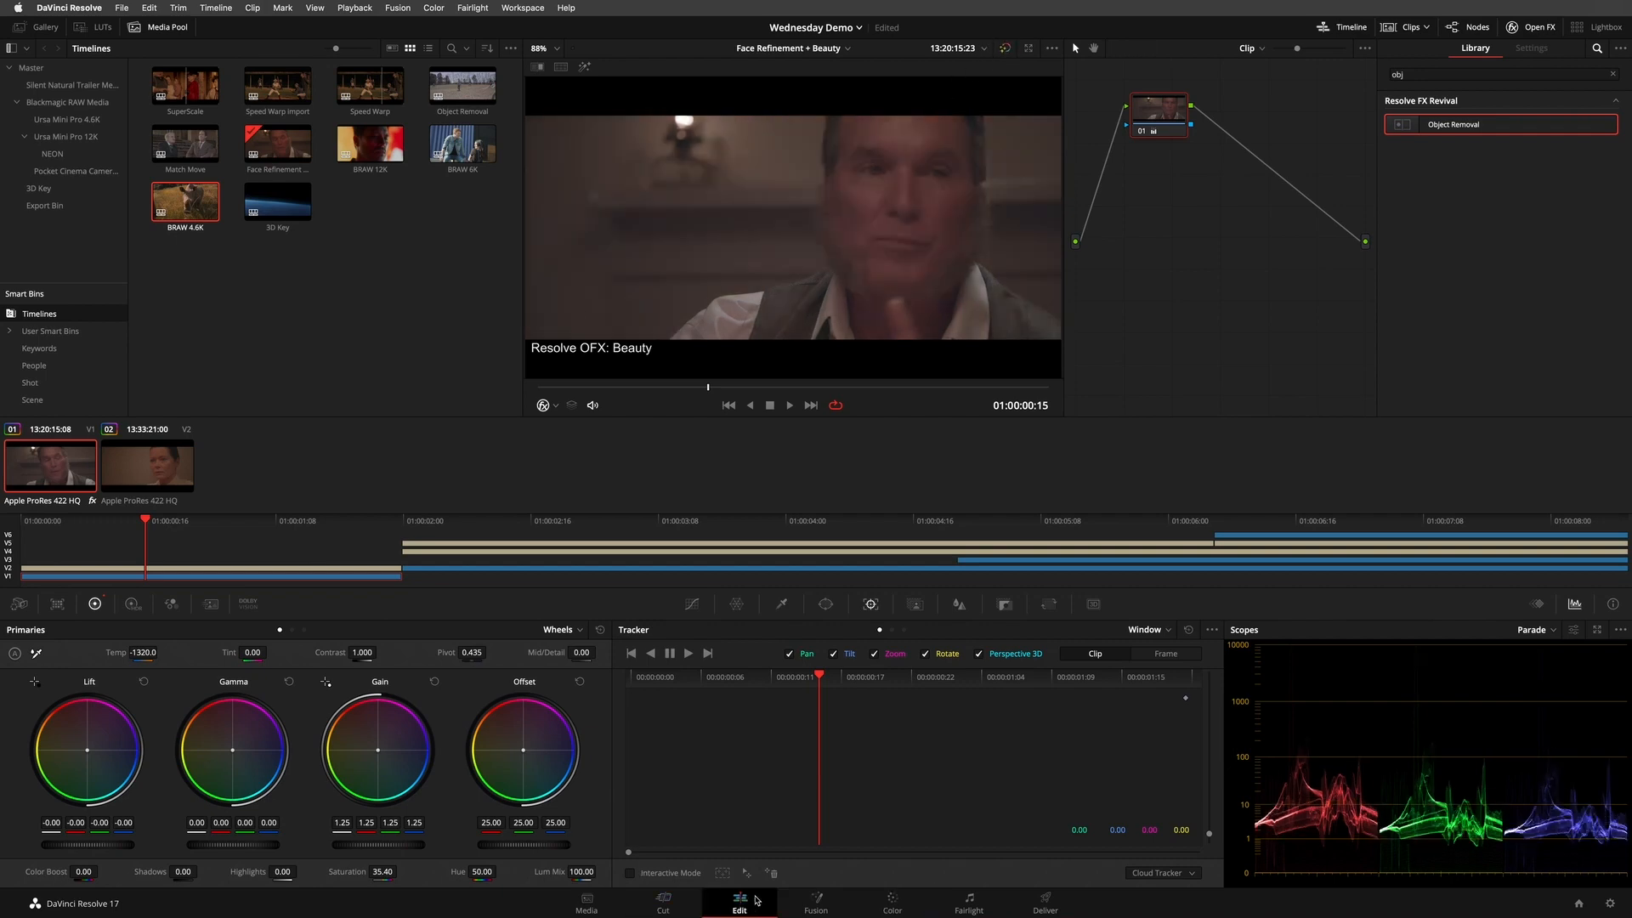
pyautogui.click(848, 716)
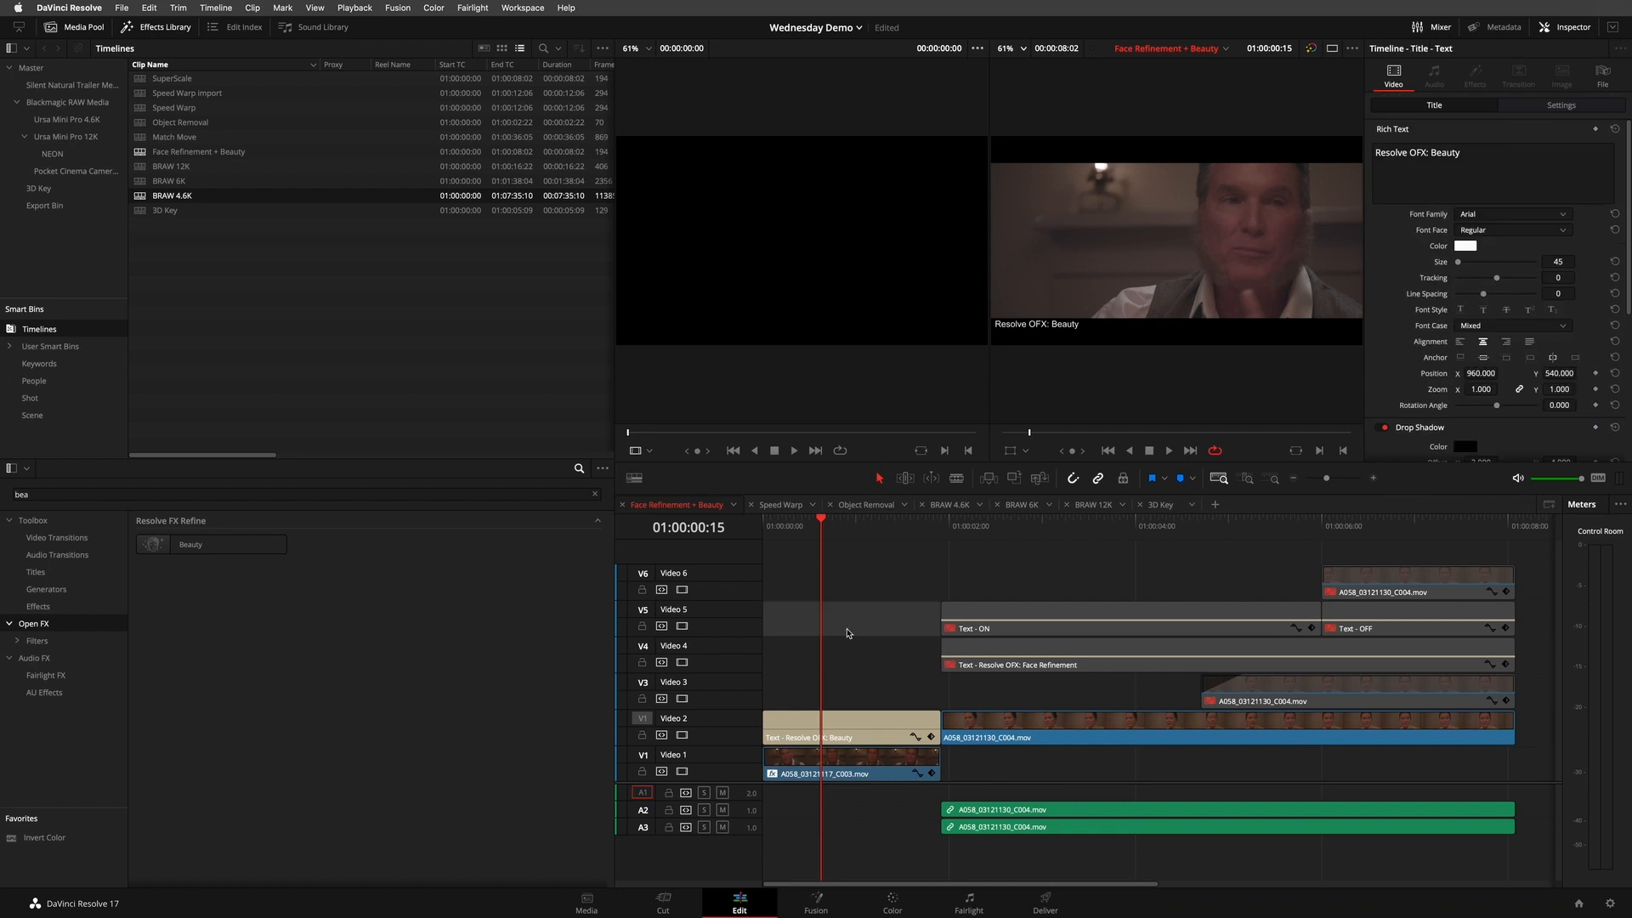
pyautogui.click(879, 758)
pyautogui.click(1477, 76)
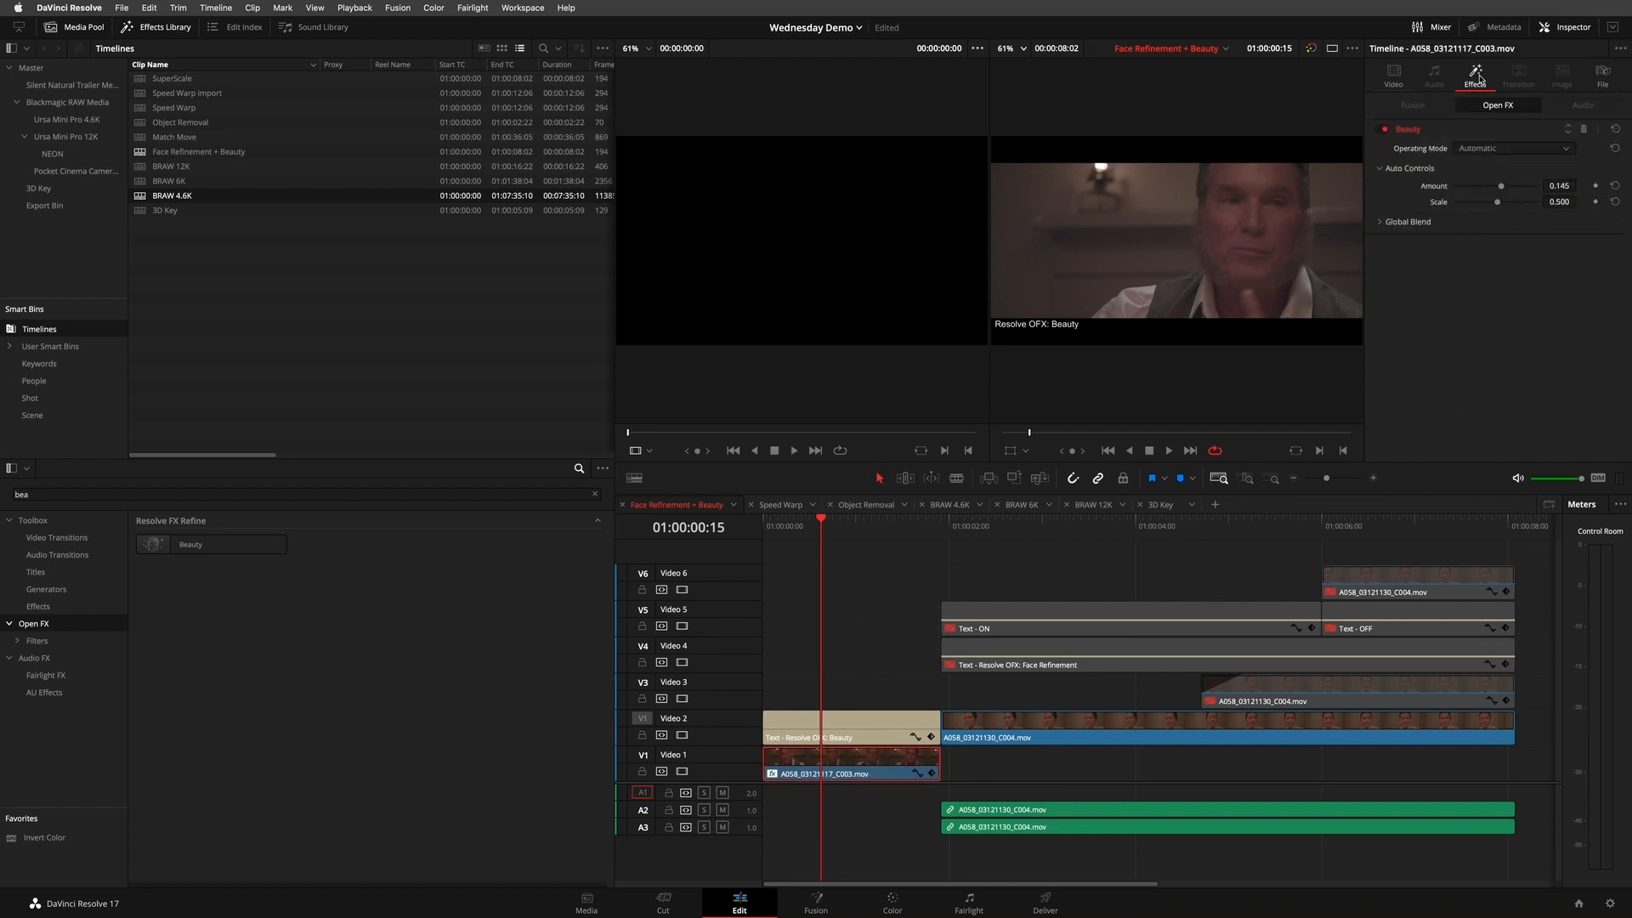
# - Reset the Beauty effect's settings on the Video 1 clip and frame the man's face closely in the timeline viewer
pyautogui.click(1616, 128)
pyautogui.click(1477, 365)
pyautogui.click(1513, 149)
pyautogui.click(1500, 334)
pyautogui.scroll(5, 1345, 192)
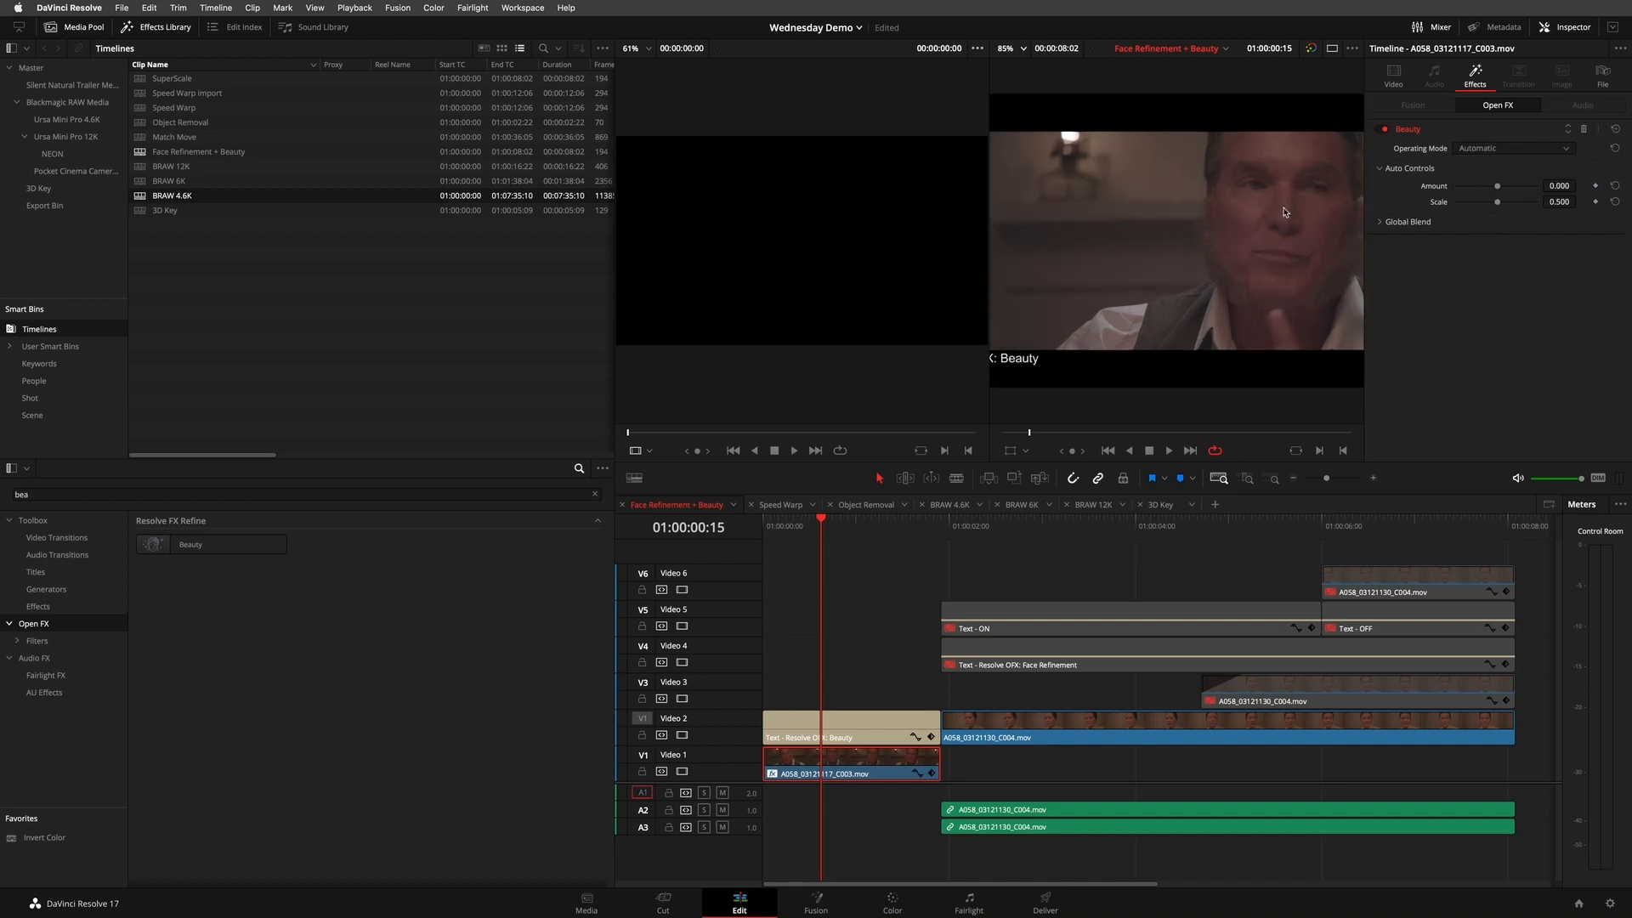
pyautogui.moveTo(1346, 192); pyautogui.dragTo(1112, 196)
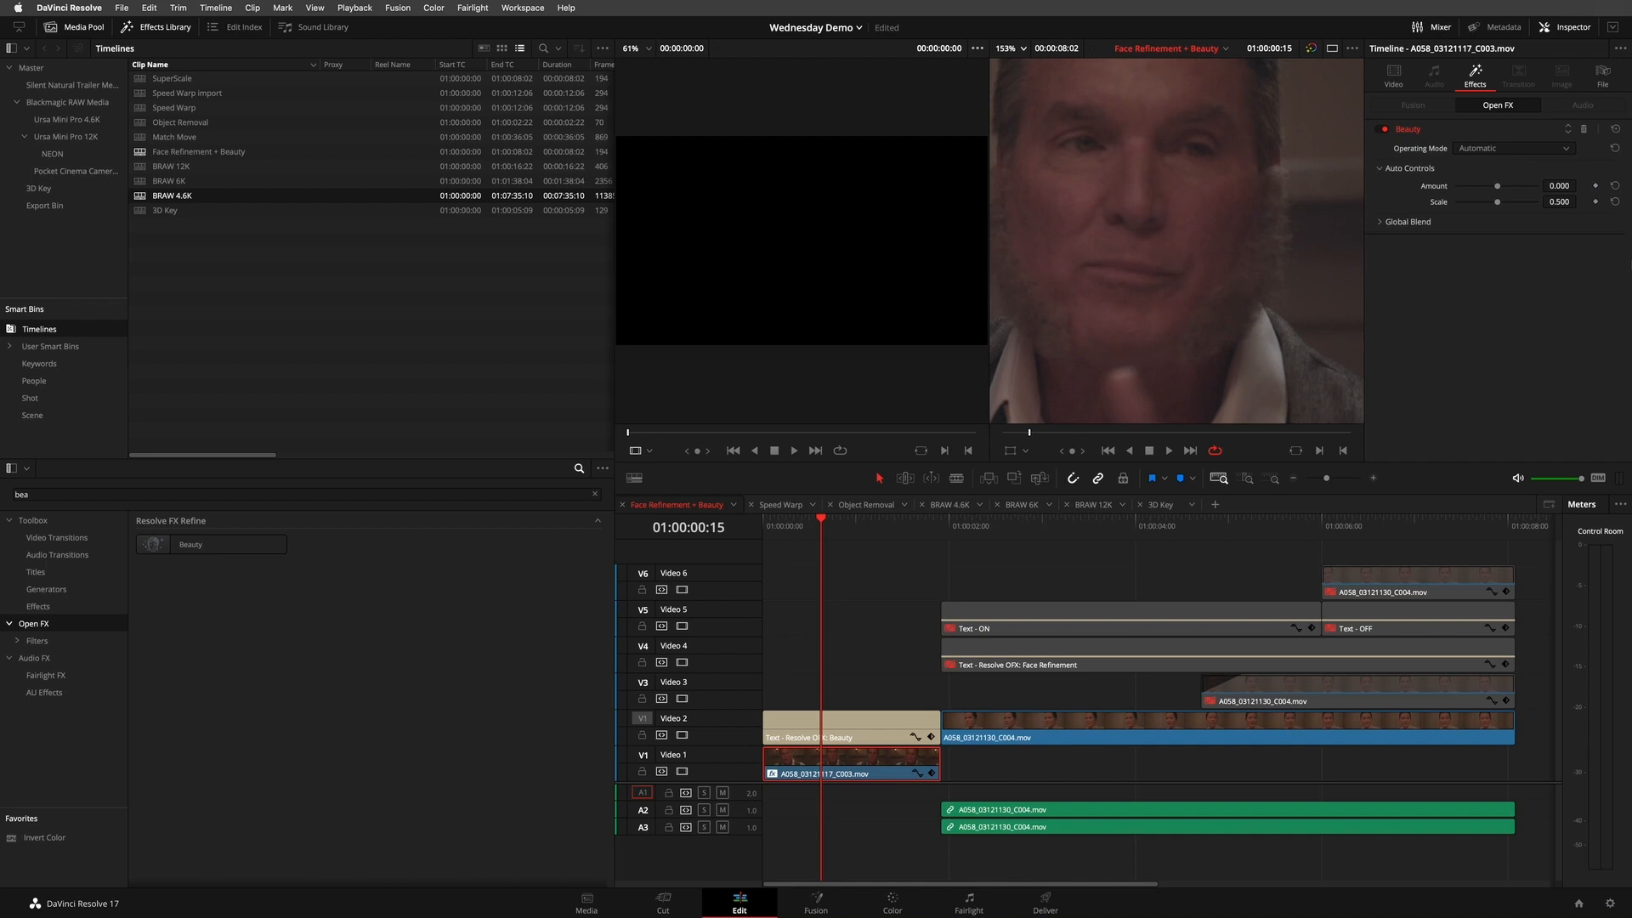
# - Set the Beauty effect's Amount to 0.127 and compare the face with the effect off and on
pyautogui.moveTo(1554, 189); pyautogui.dragTo(1619, 185)
pyautogui.scroll(-5, 1192, 226)
pyautogui.scroll(1, 1163, 253)
pyautogui.moveTo(1163, 253); pyautogui.dragTo(1215, 236)
pyautogui.click(1379, 130)
pyautogui.click(1380, 130)
pyautogui.scroll(6, 1278, 220)
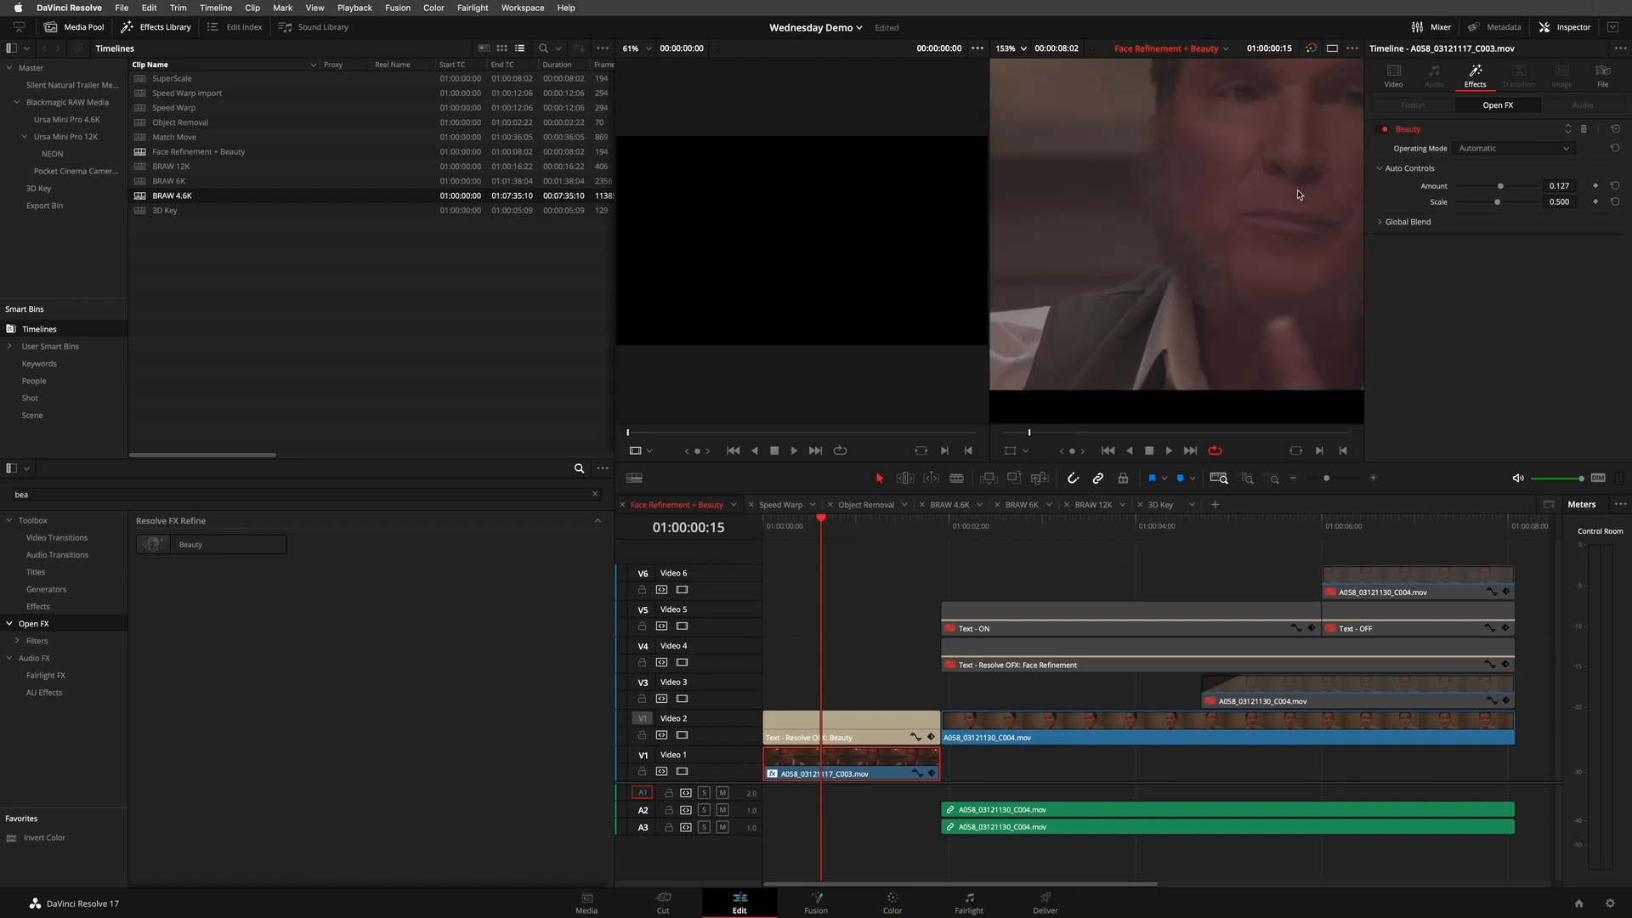
# - Set the Beauty effect's Amount to 0.313 and Scale to 0.783, comparing the face with the effect off and on
pyautogui.click(1378, 130)
pyautogui.click(1379, 130)
pyautogui.click(1380, 132)
pyautogui.click(1379, 132)
pyautogui.moveTo(1498, 205)
pyautogui.mouseDown()
pyautogui.moveTo(1466, 204)
pyautogui.moveTo(1521, 205)
pyautogui.mouseUp()
pyautogui.click(1379, 133)
pyautogui.click(1379, 132)
pyautogui.click(1379, 133)
pyautogui.click(1380, 133)
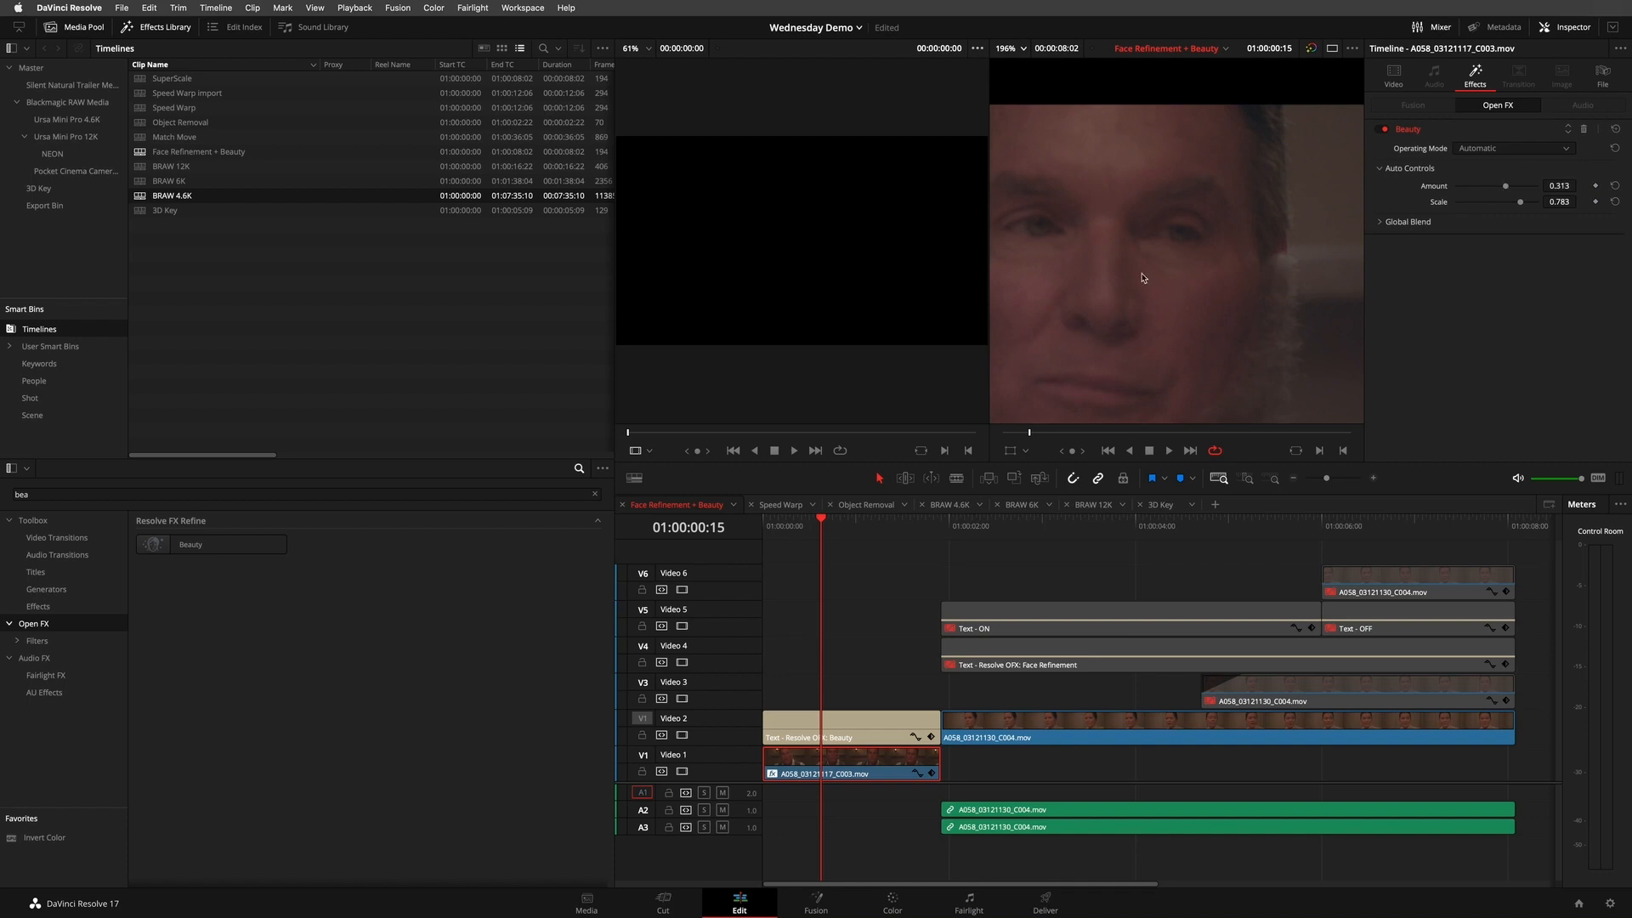
# - Compare the whole frame with the Beauty effect off and on, and mark the Video 1 clip's range and play it
pyautogui.scroll(-10, 1142, 276)
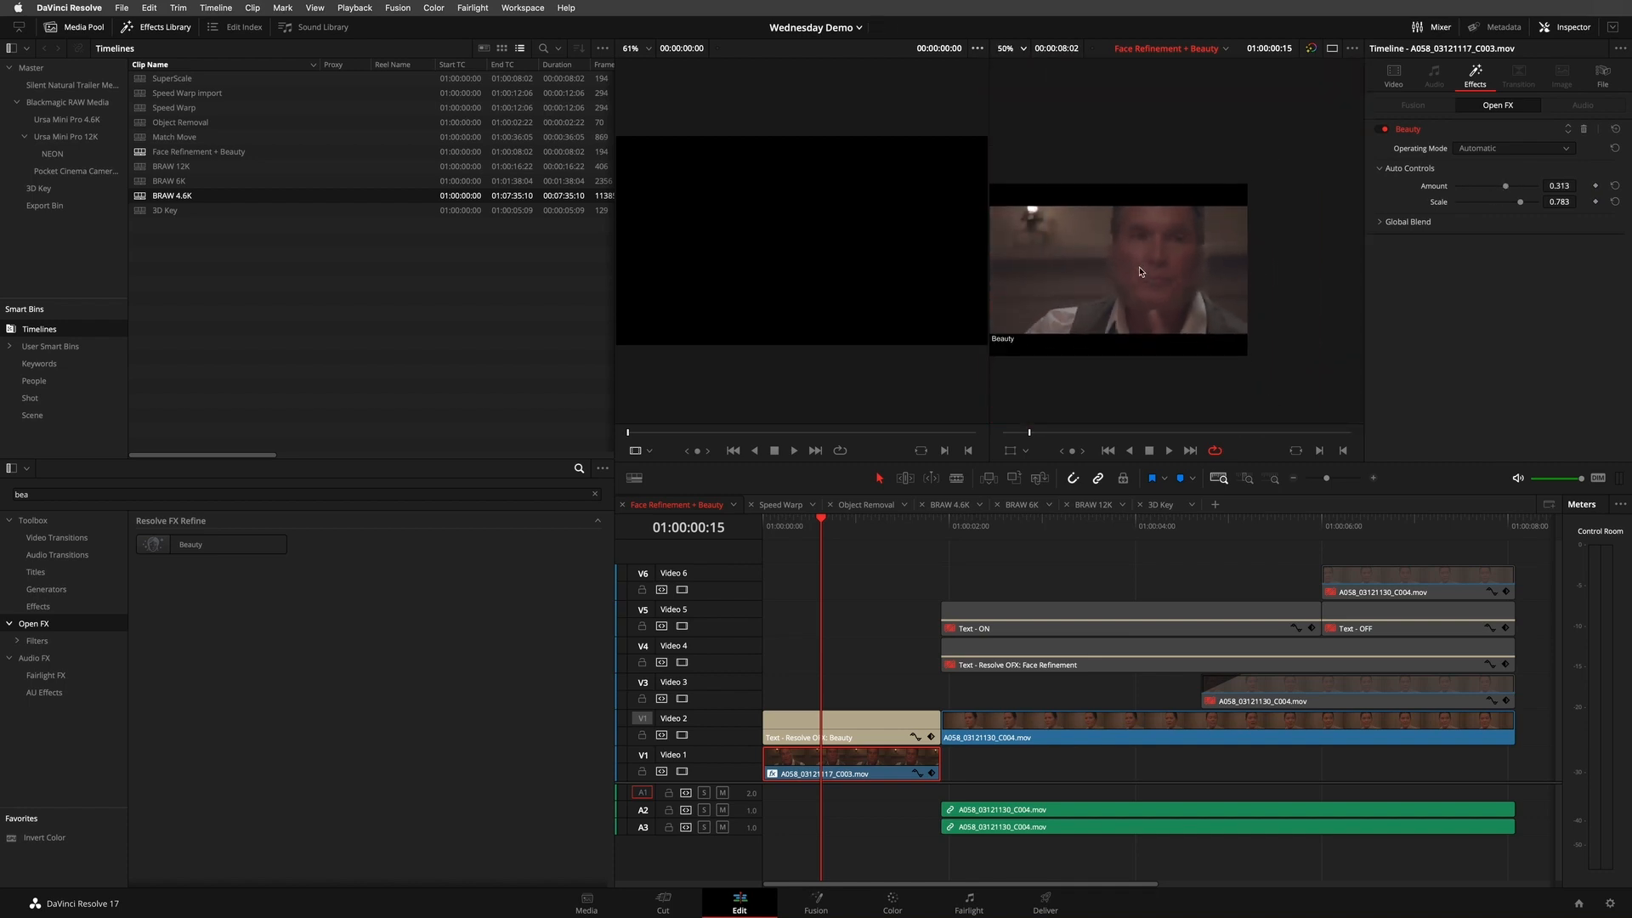
pyautogui.scroll(3, 1140, 271)
pyautogui.click(1605, 315)
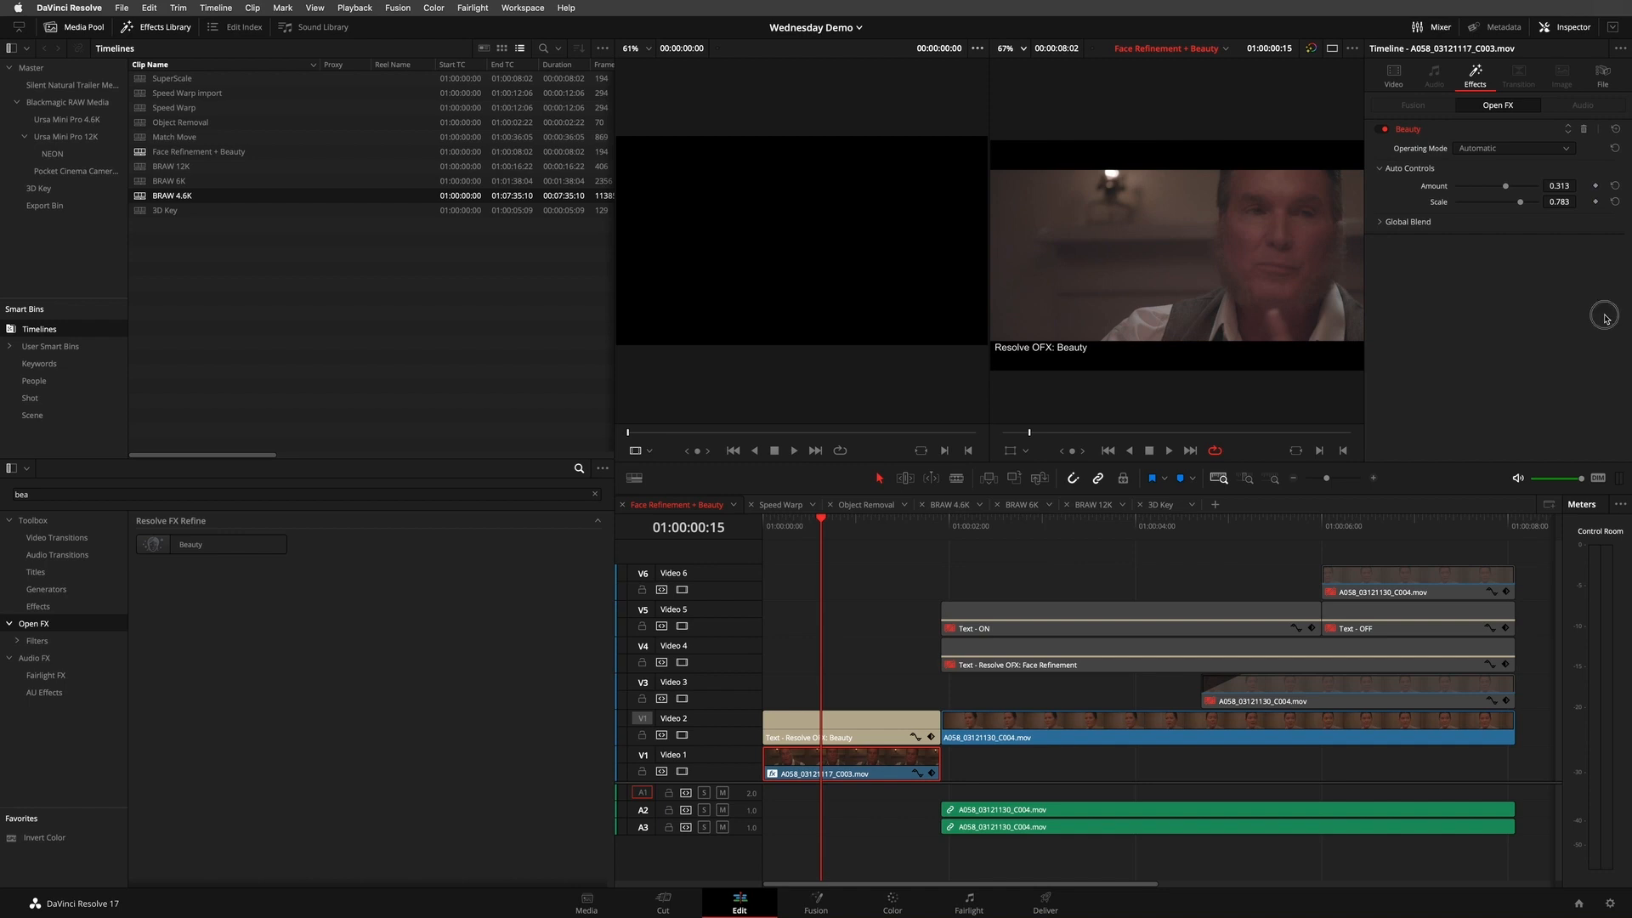
pyautogui.click(1382, 130)
pyautogui.click(1382, 130)
pyautogui.press('x')
pyautogui.press('space')
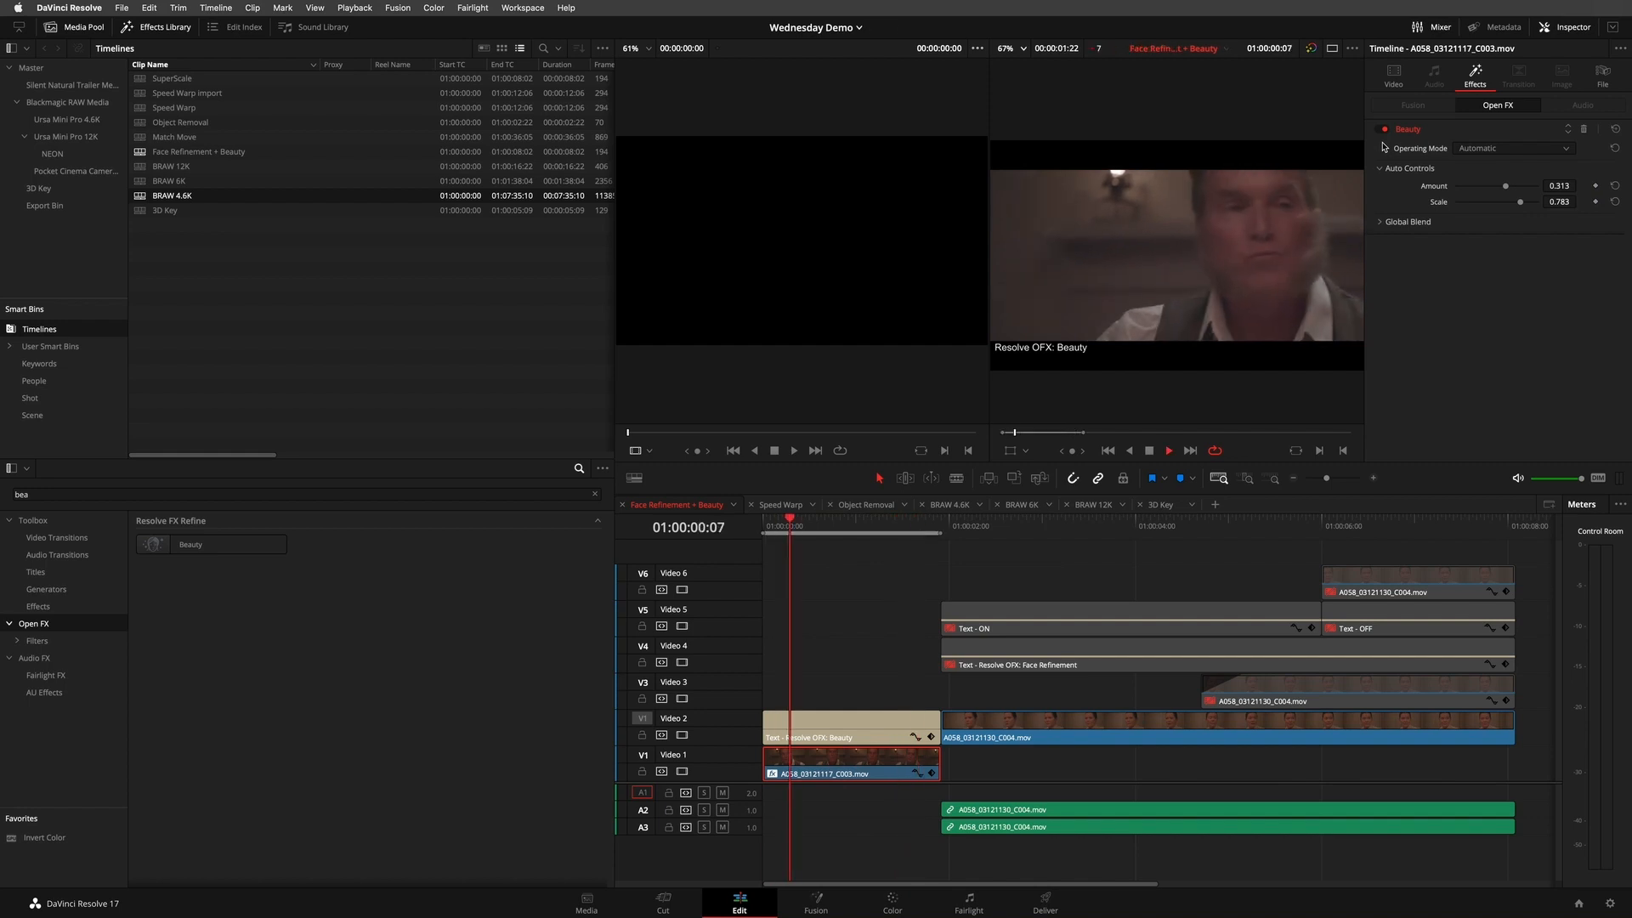